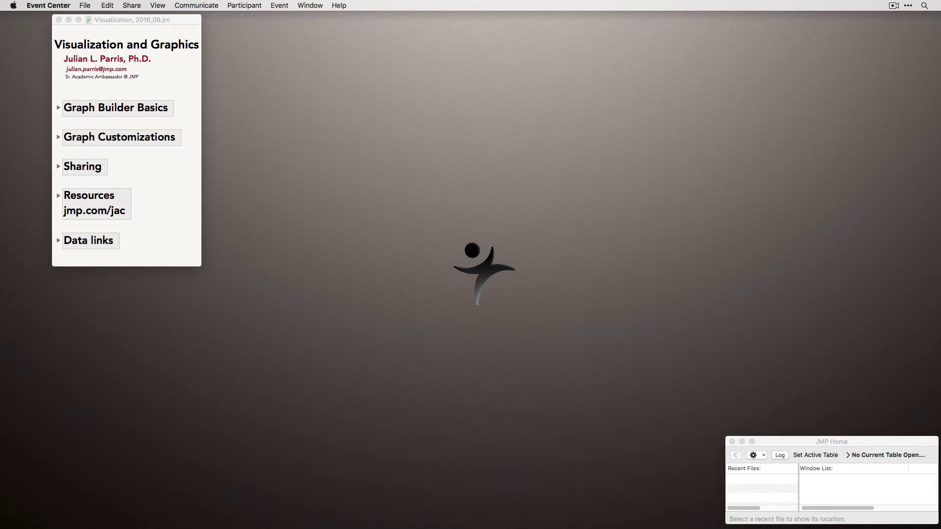
# Share the desktop with the attendees of the WebEx event.
pyautogui.moveTo(244, 143); pyautogui.dragTo(574, 115)
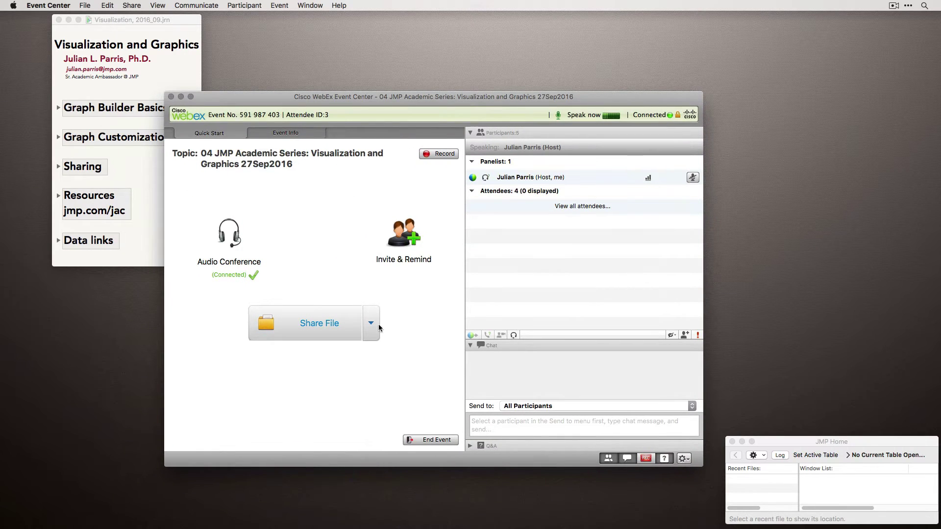
pyautogui.click(371, 323)
pyautogui.click(400, 328)
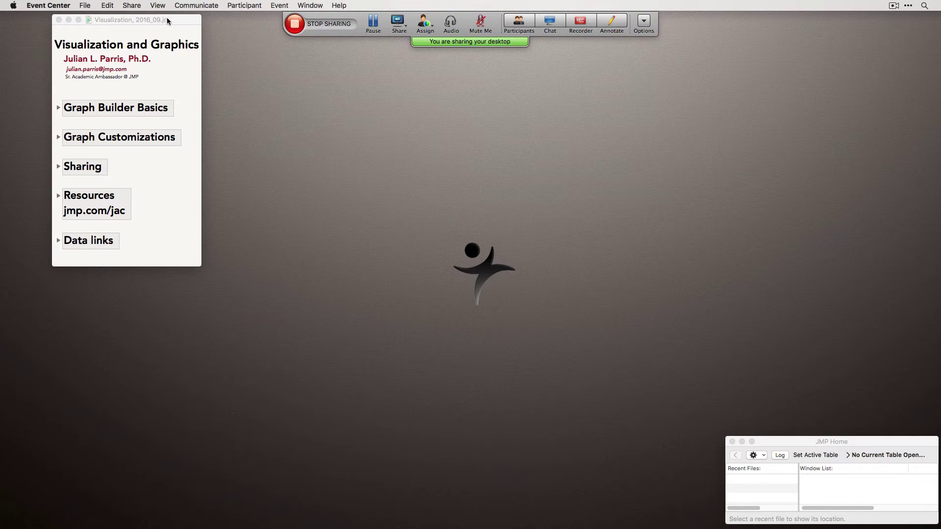
# Switch to the JMP visualization journal and open the Hollywood Movies sample data table from its data links.
pyautogui.moveTo(166, 18); pyautogui.dragTo(150, 29)
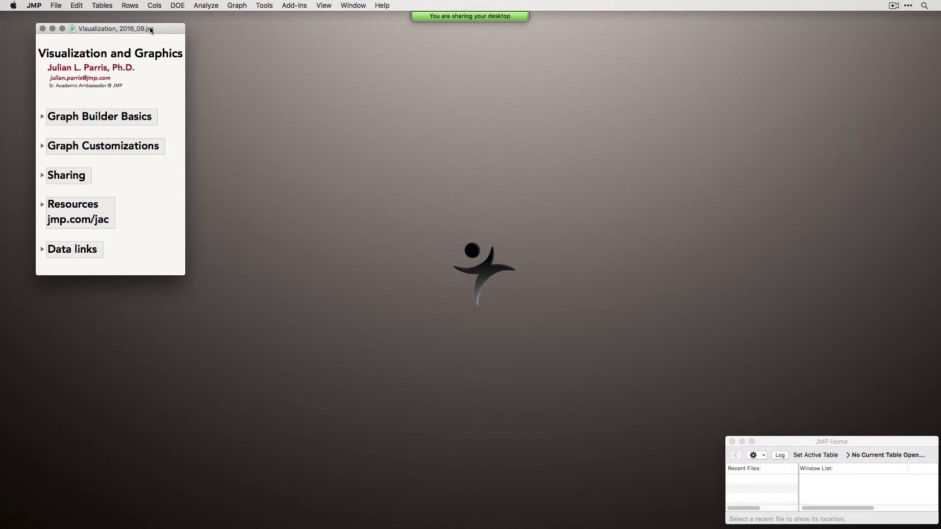
pyautogui.moveTo(150, 29); pyautogui.dragTo(180, 43)
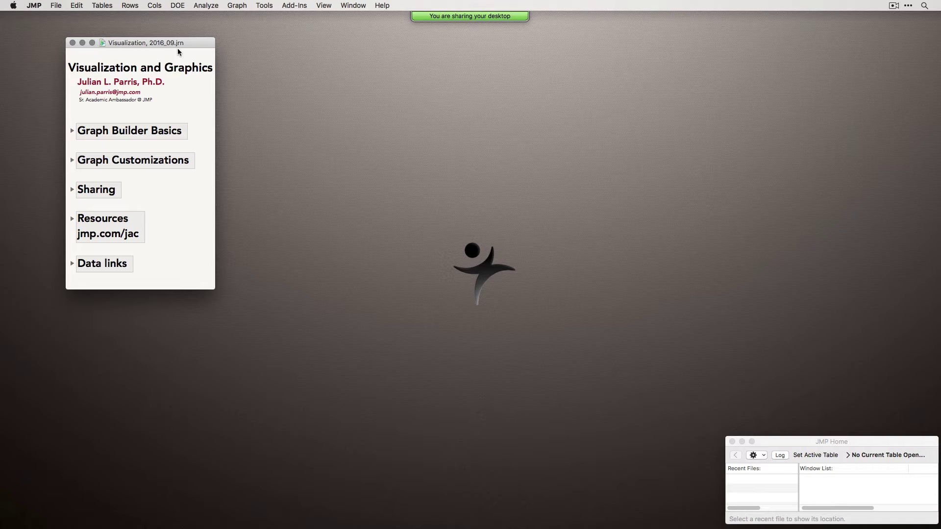
pyautogui.click(72, 269)
pyautogui.click(117, 277)
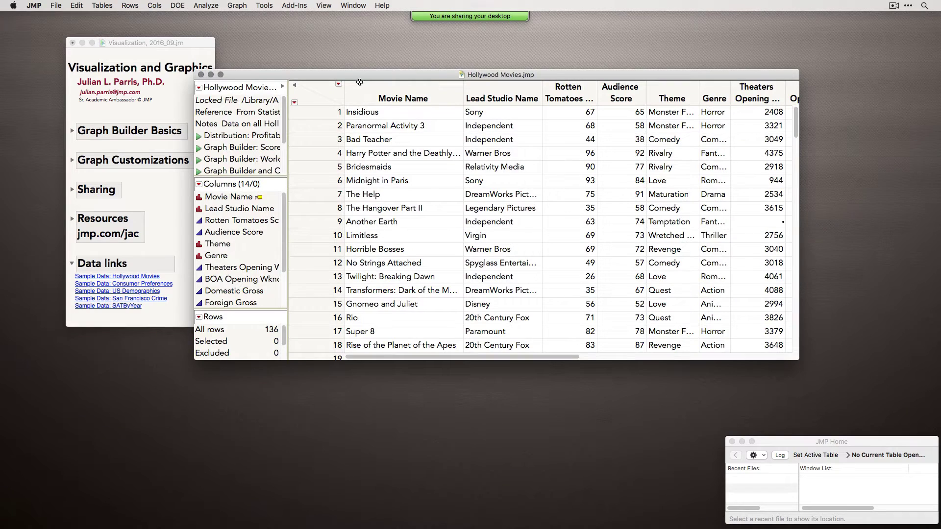
pyautogui.moveTo(361, 78); pyautogui.dragTo(384, 84)
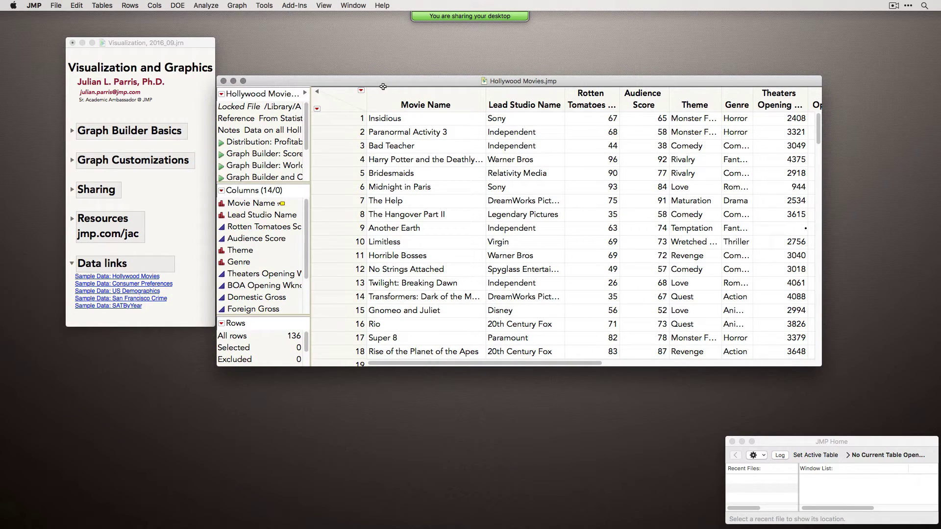
# Run a Distribution analysis with Audience Score and Theme as Y columns, and close the report after viewing it.
pyautogui.click(201, 5)
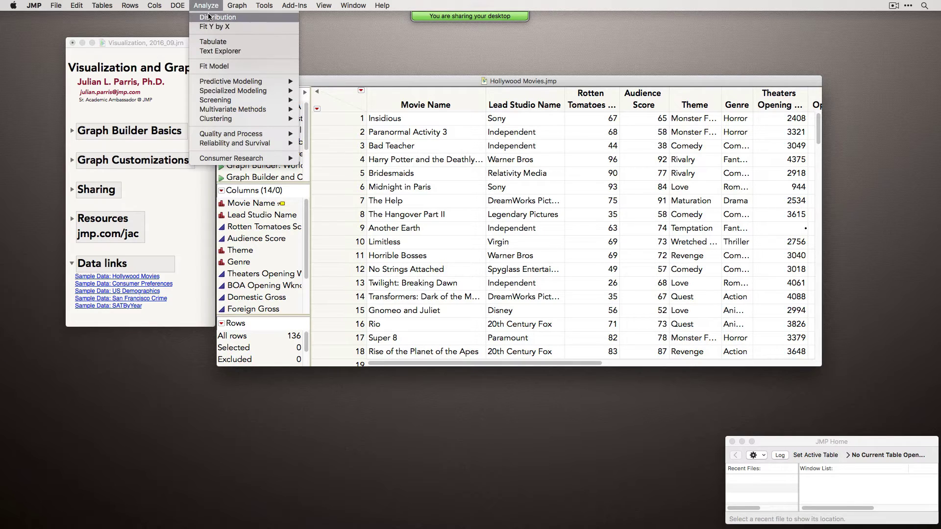
pyautogui.click(211, 18)
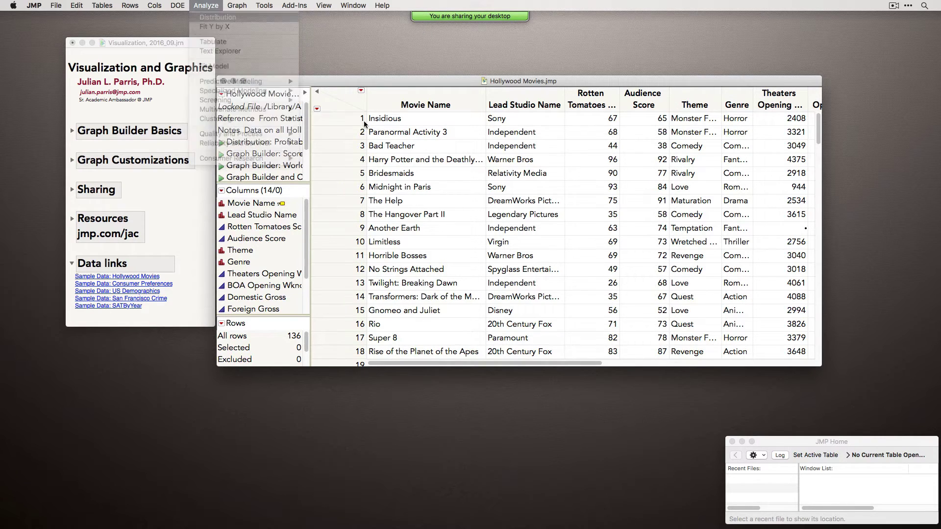
pyautogui.moveTo(350, 181); pyautogui.dragTo(349, 192)
pyautogui.click(496, 135)
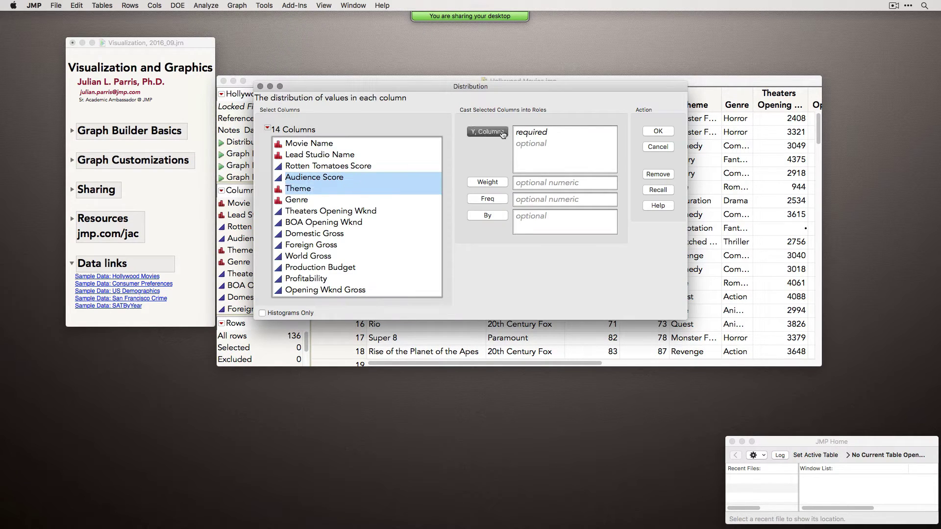
pyautogui.click(662, 133)
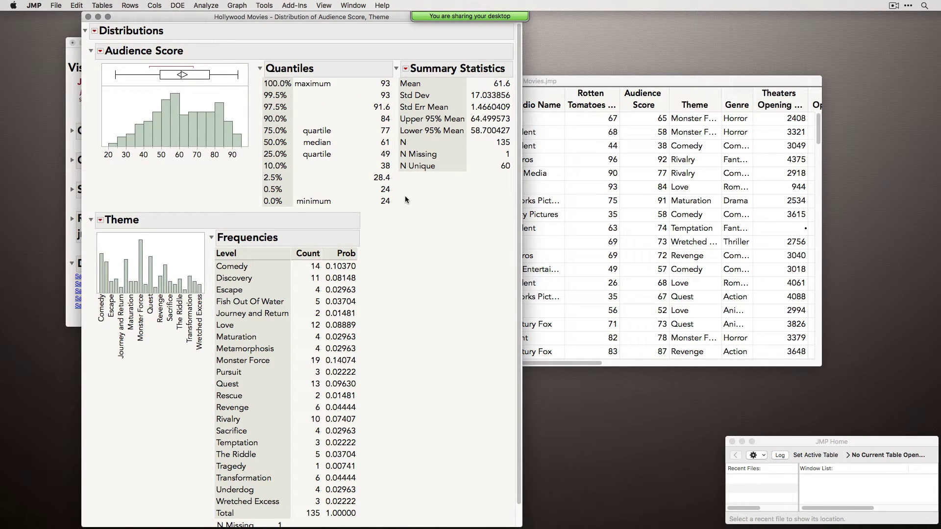
pyautogui.click(88, 17)
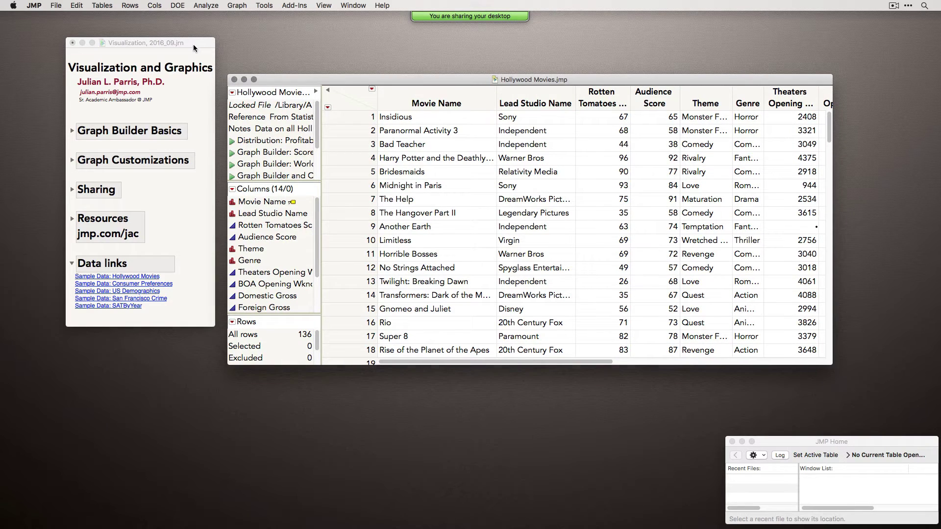
pyautogui.moveTo(193, 48); pyautogui.dragTo(188, 45)
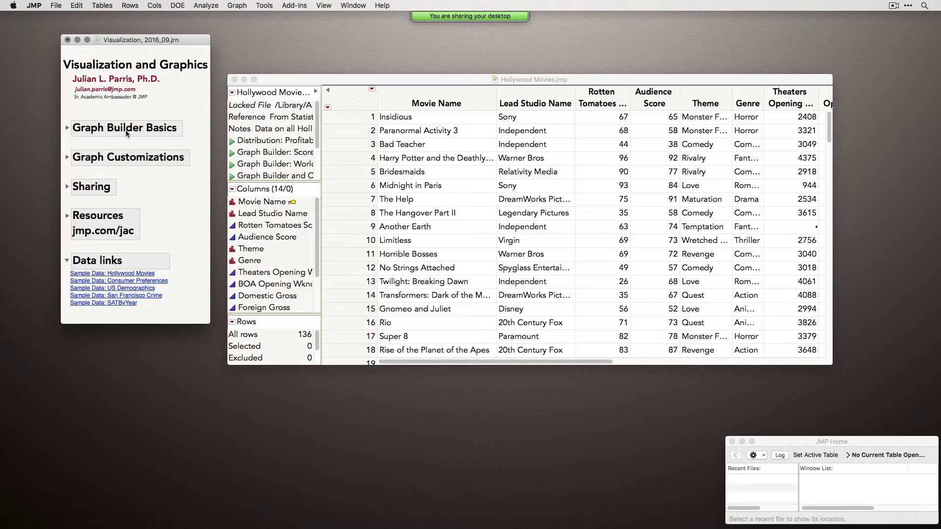
pyautogui.moveTo(414, 84); pyautogui.dragTo(409, 81)
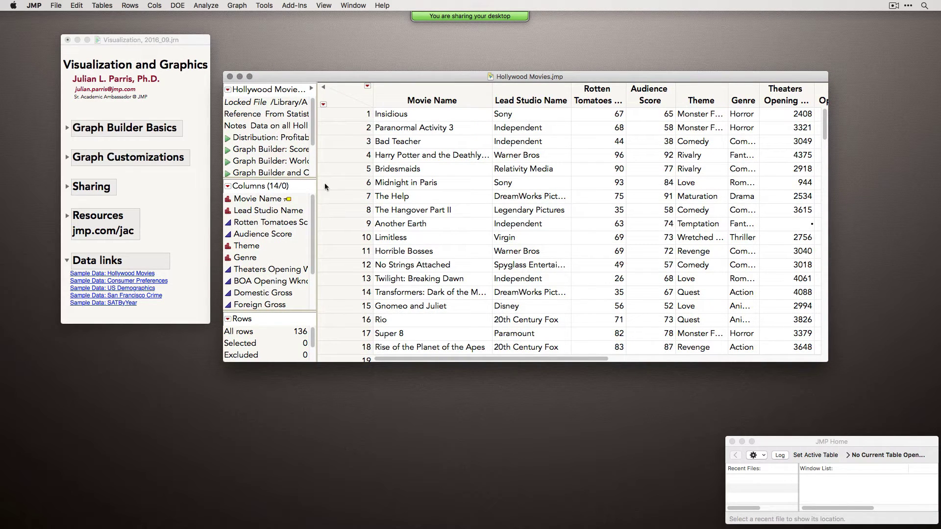
pyautogui.moveTo(460, 77); pyautogui.dragTo(459, 76)
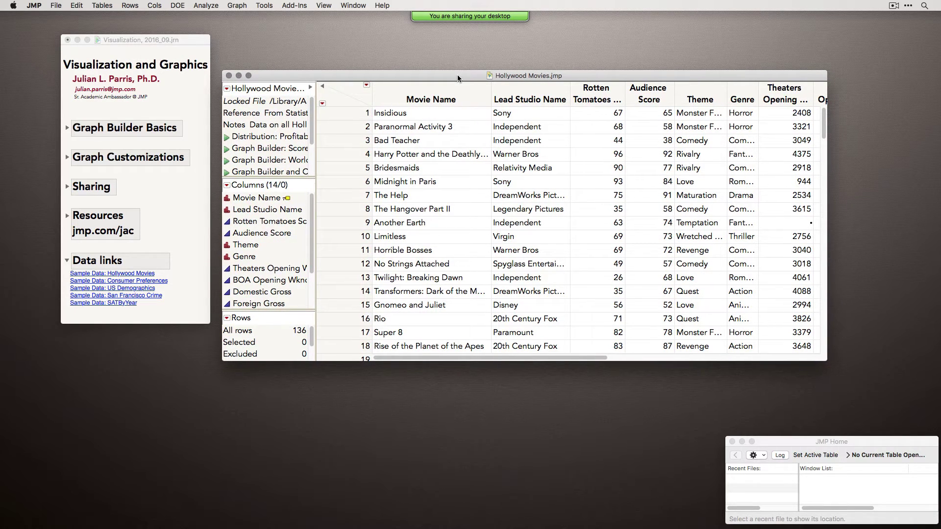
pyautogui.click(51, 5)
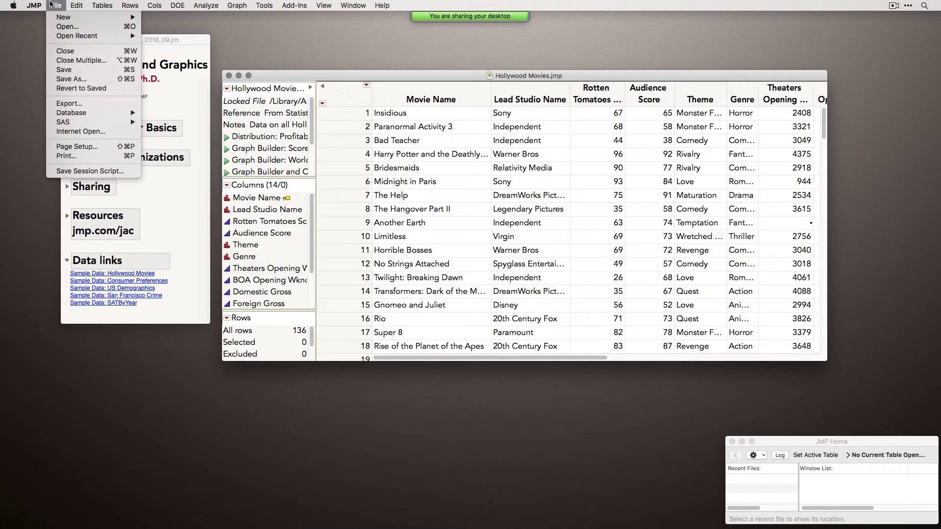
pyautogui.click(331, 77)
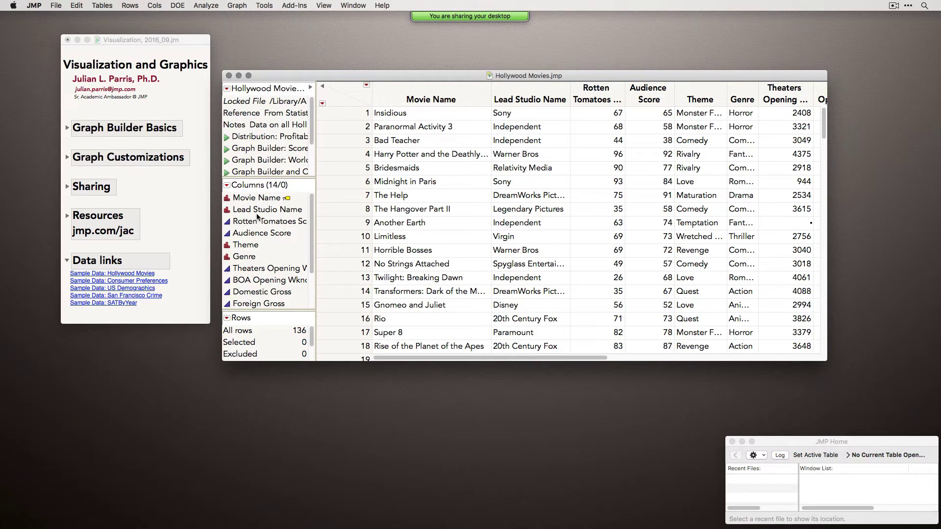
# Examine the modeling type choices for the Theme and Rotten Tomatoes Score columns without changing them.
pyautogui.click(228, 250)
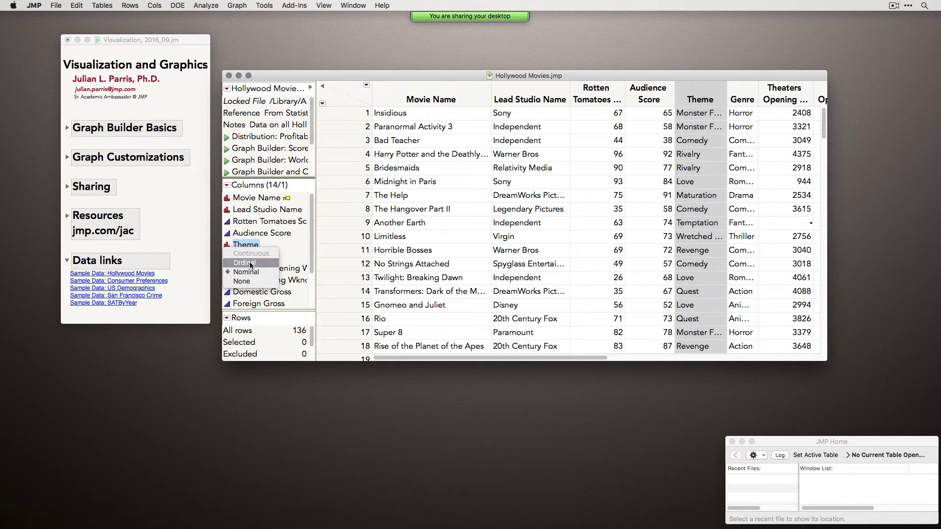
pyautogui.click(288, 254)
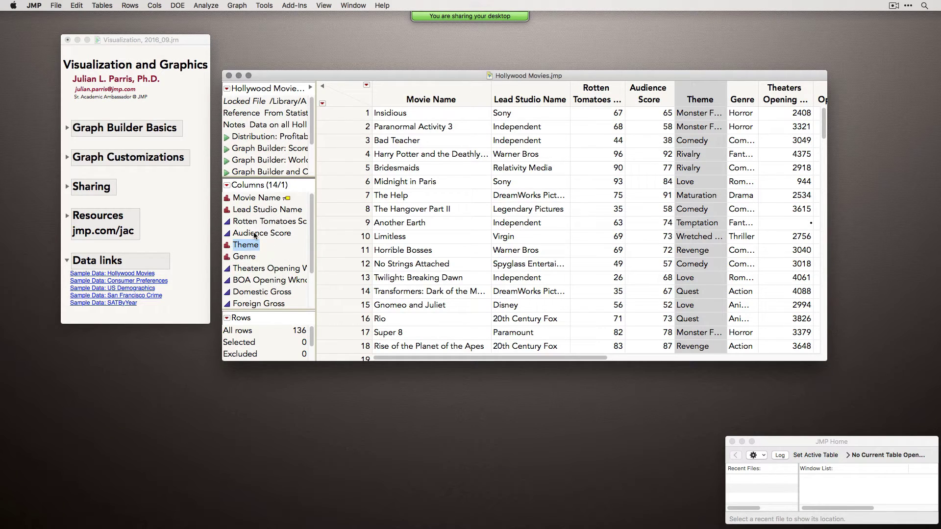
pyautogui.click(228, 223)
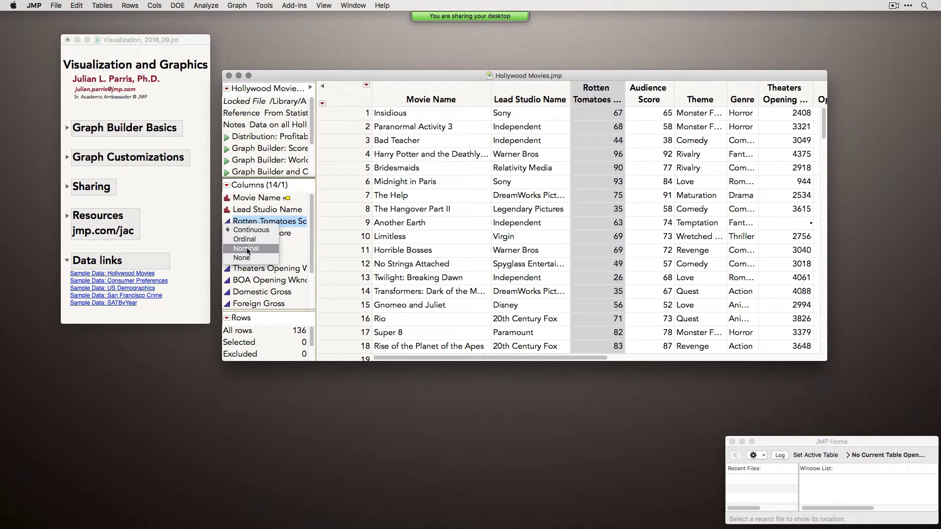
pyautogui.click(295, 246)
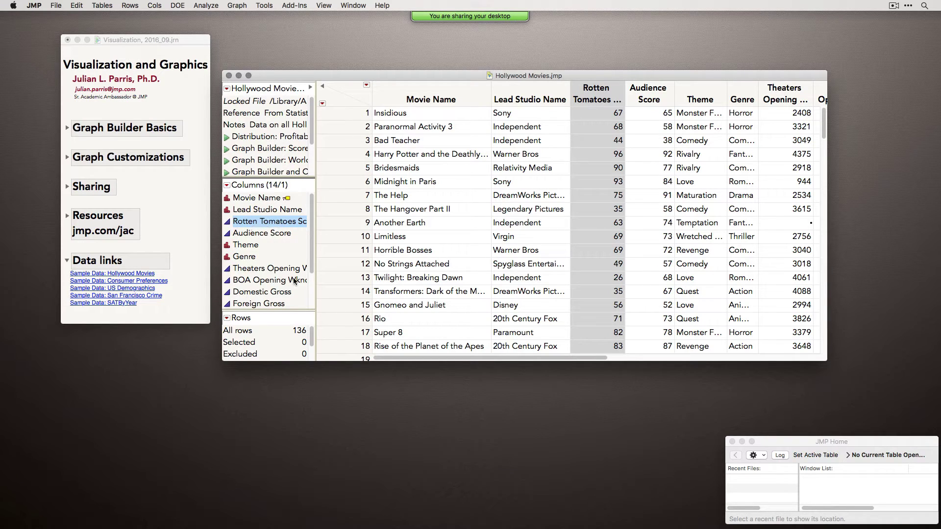
pyautogui.moveTo(294, 280)
pyautogui.moveTo(273, 76); pyautogui.dragTo(268, 74)
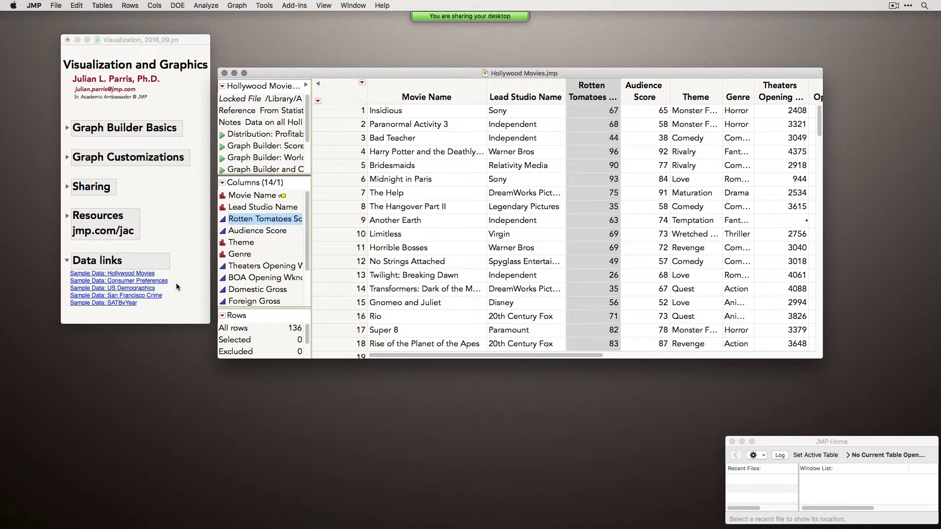
pyautogui.moveTo(164, 40); pyautogui.dragTo(168, 66)
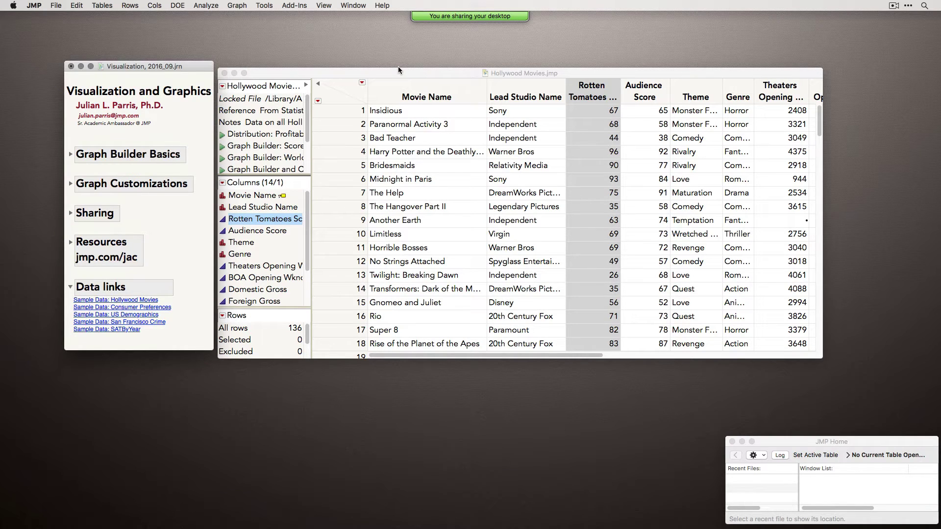
pyautogui.click(384, 5)
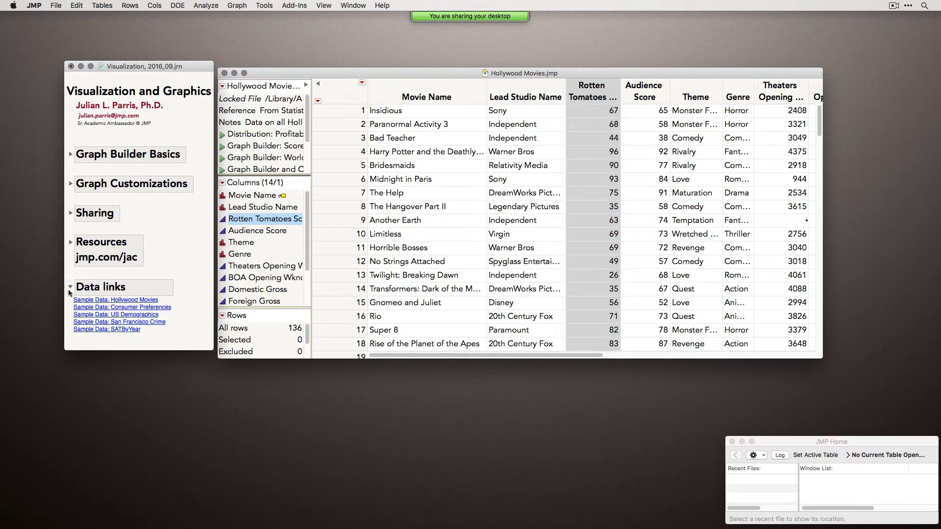
# Collapse the journal's Data links section and review the Graph Builder Basics topics, including Tips, collapsing them again.
pyautogui.click(70, 289)
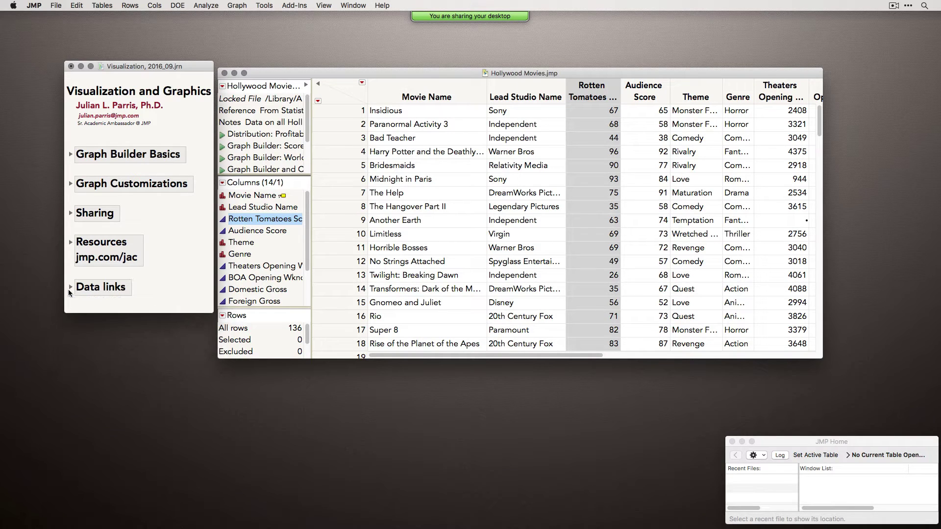
pyautogui.click(70, 155)
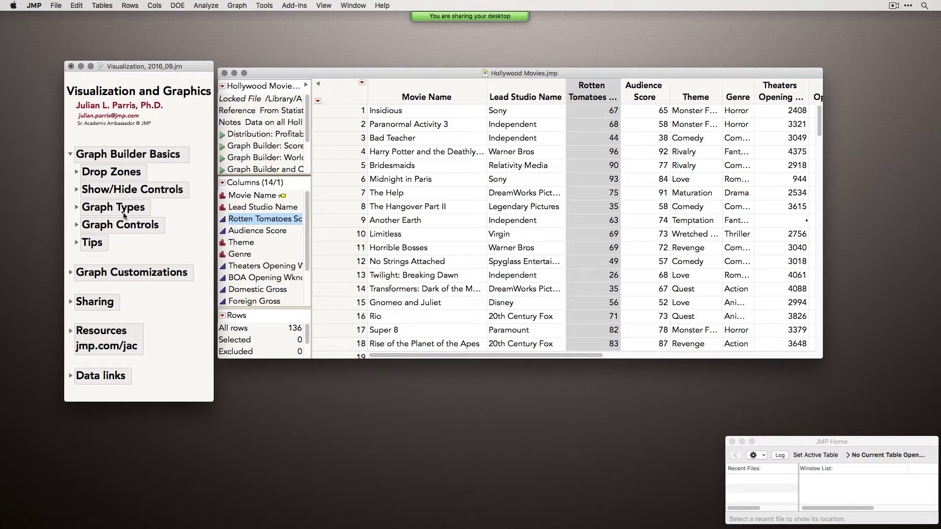
pyautogui.click(77, 243)
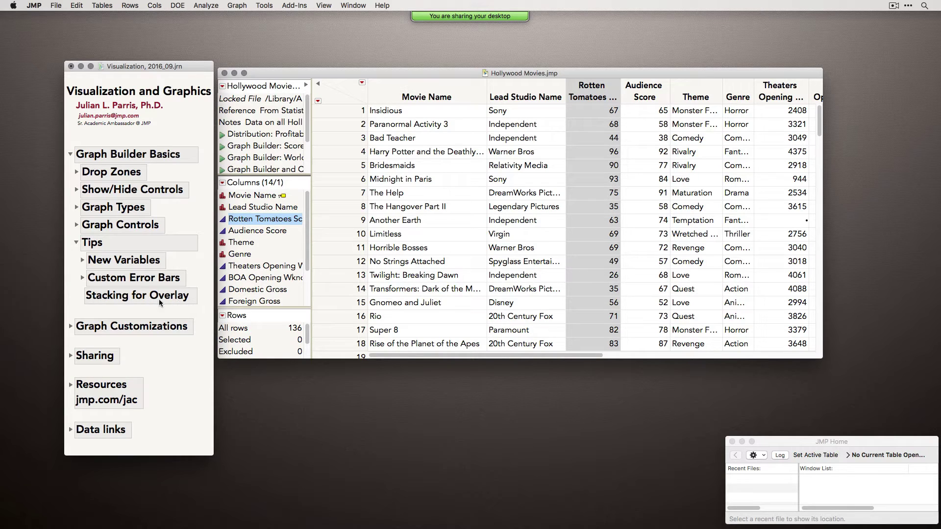
pyautogui.click(76, 243)
pyautogui.click(71, 154)
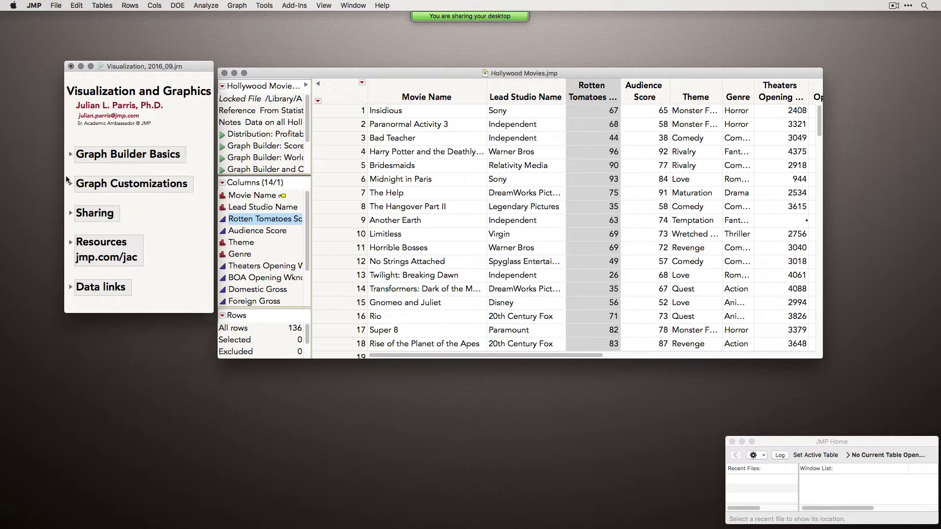
# Review the journal's Graph Customizations topics, including those under Gradient, and collapse the section again.
pyautogui.click(71, 184)
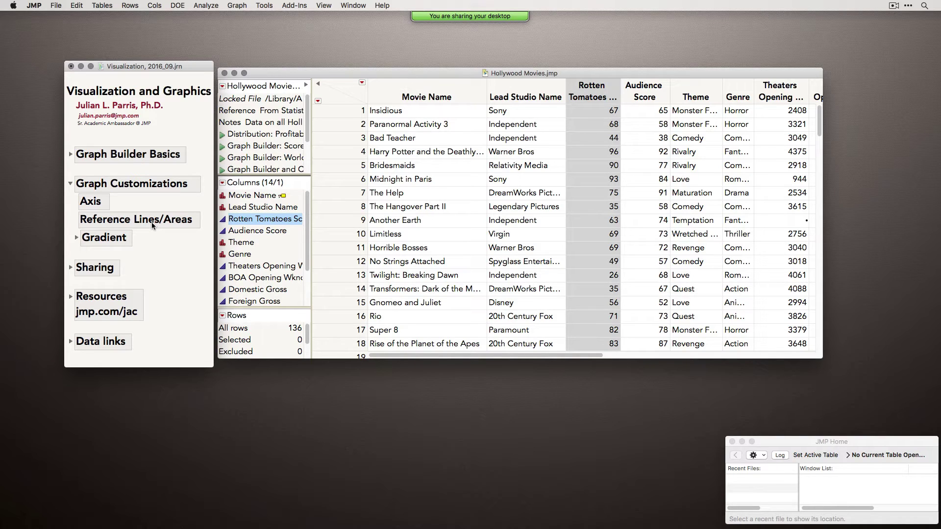
pyautogui.click(75, 237)
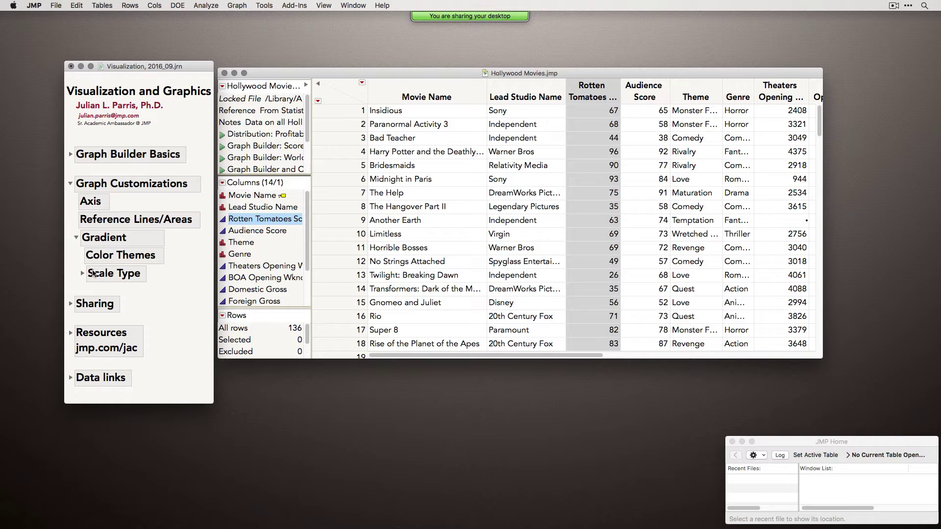
pyautogui.click(76, 238)
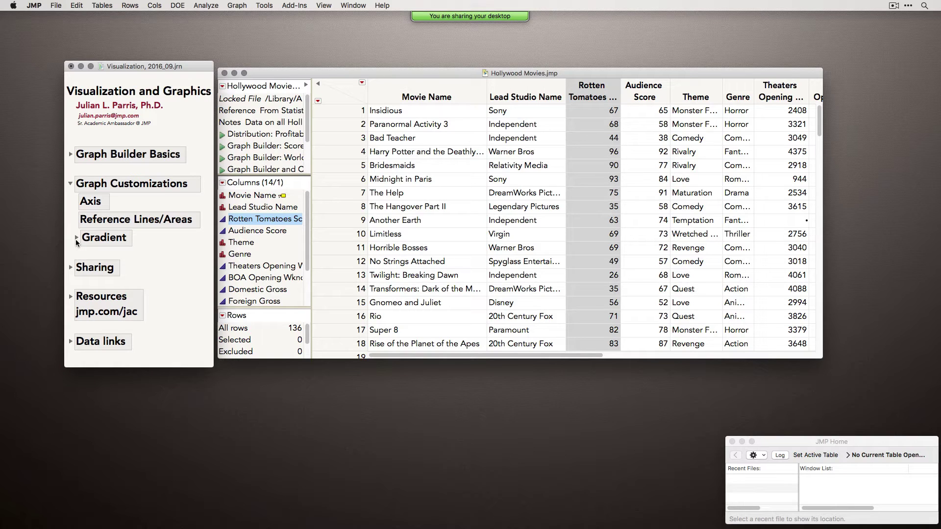
pyautogui.click(70, 183)
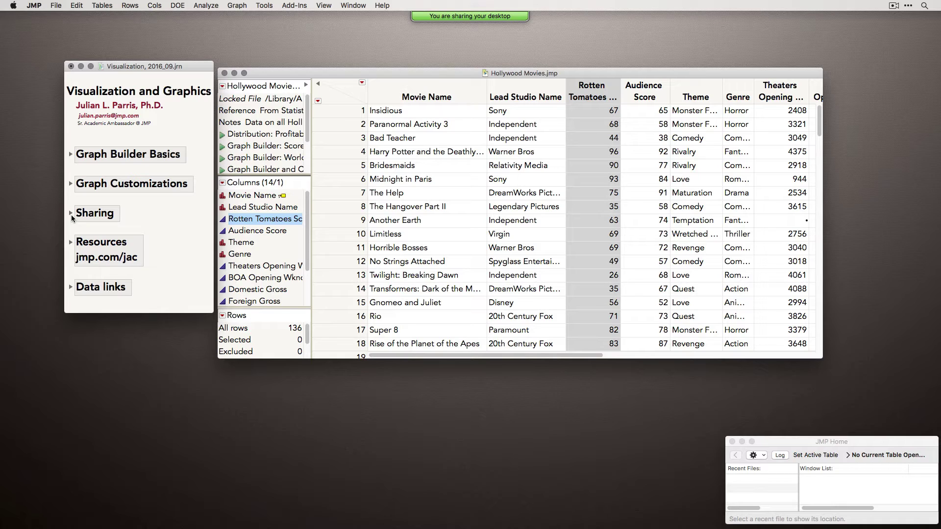
# Review the journal's Sharing topics, including those under Saving/Exporting, and collapse the section again.
pyautogui.click(71, 214)
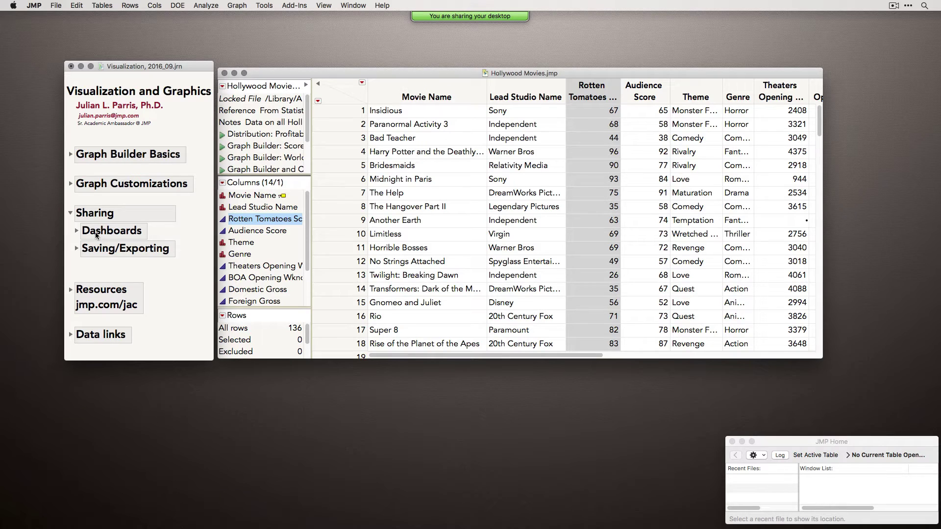
pyautogui.click(77, 250)
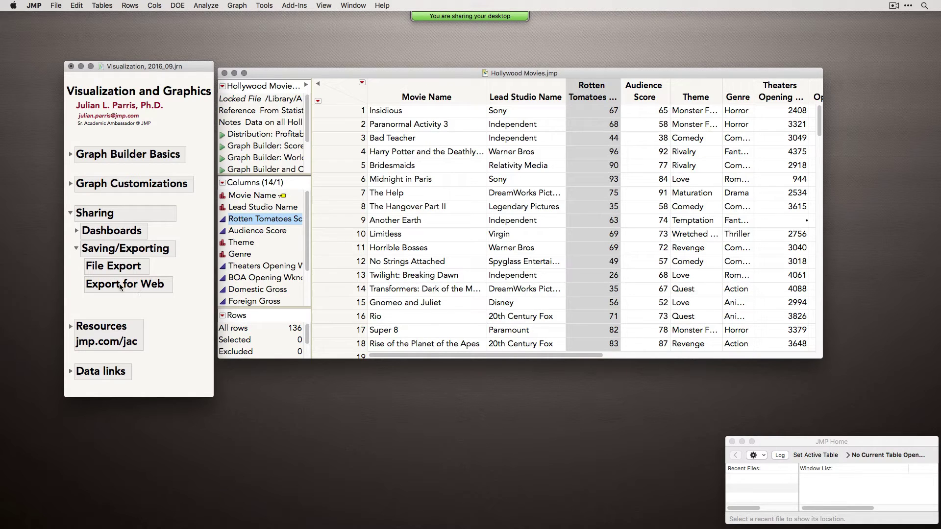
pyautogui.click(75, 249)
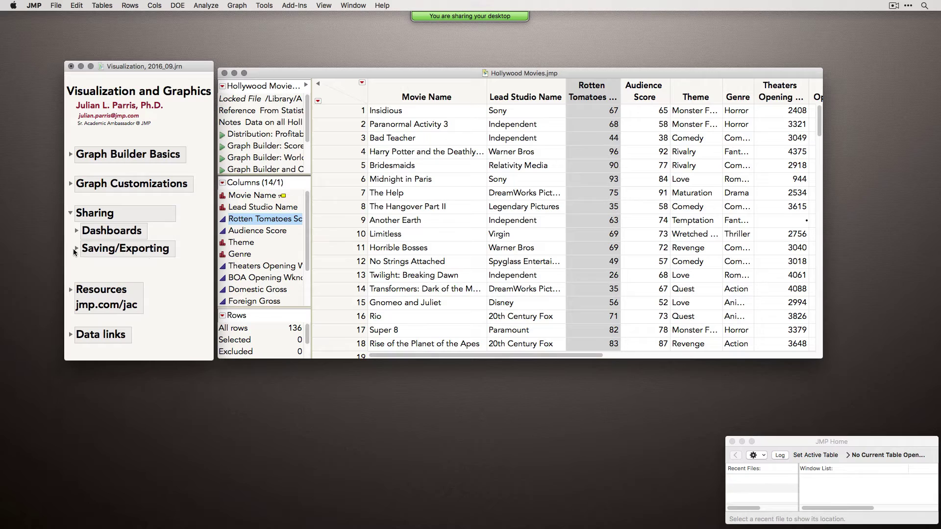
pyautogui.click(70, 213)
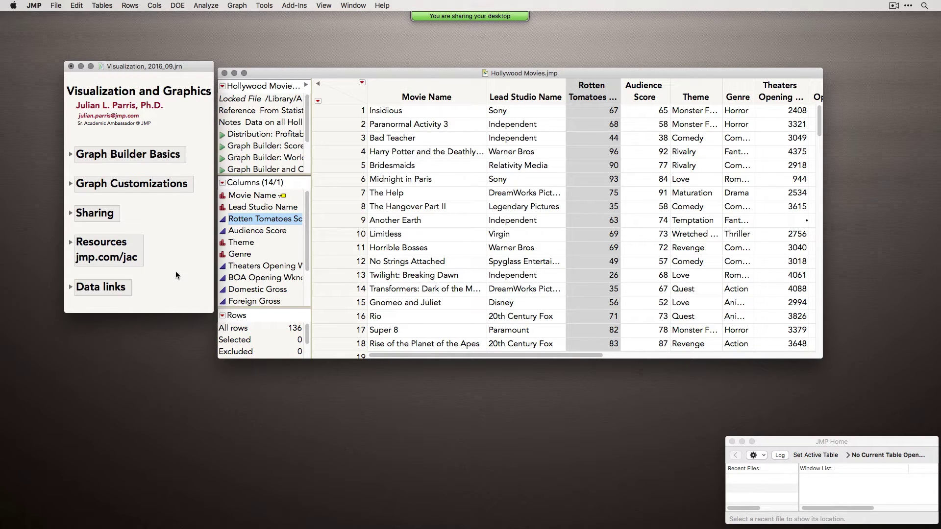
# Move the journal window slightly higher and expand its Graph Builder Basics section.
pyautogui.moveTo(190, 67); pyautogui.dragTo(192, 52)
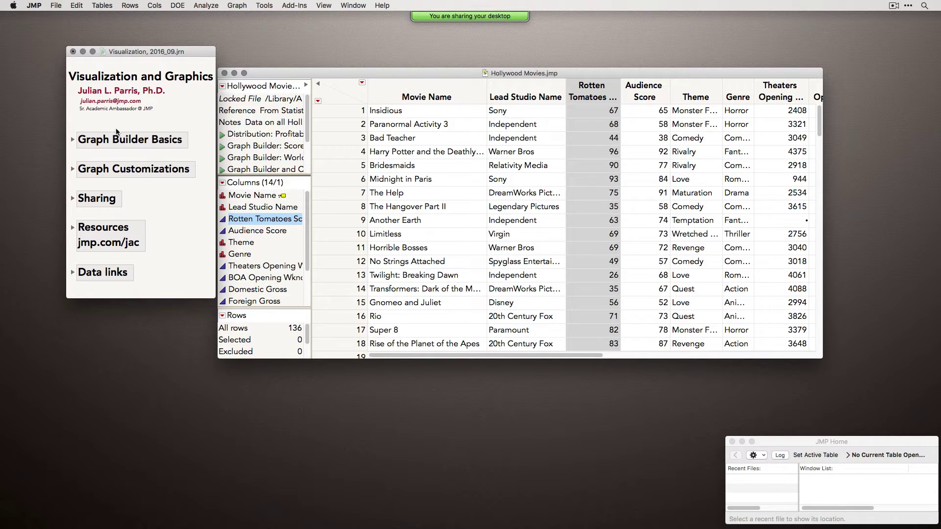
pyautogui.click(72, 139)
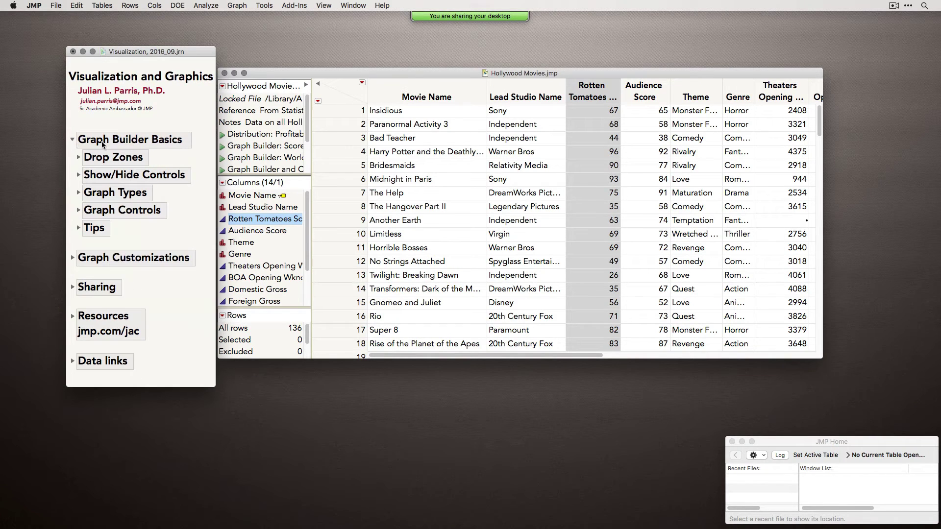
# Open Graph Builder on the Hollywood Movies data and view its dialog for casting columns into roles, cancelling without assigning any.
pyautogui.click(237, 6)
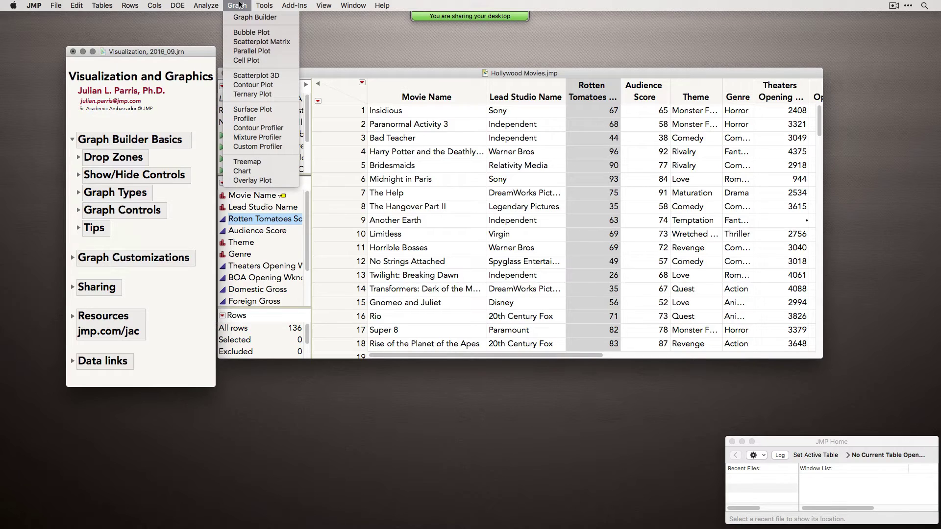
pyautogui.click(445, 77)
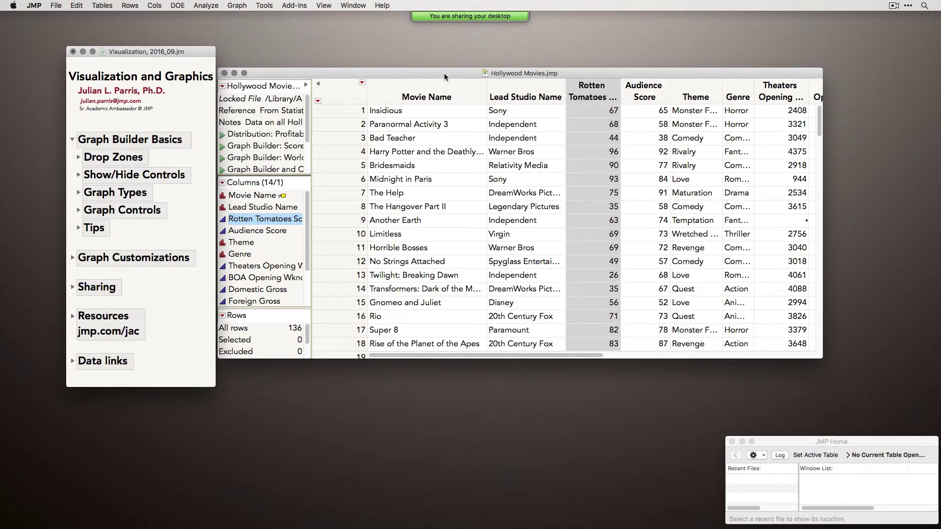
pyautogui.moveTo(395, 22); pyautogui.dragTo(593, 95)
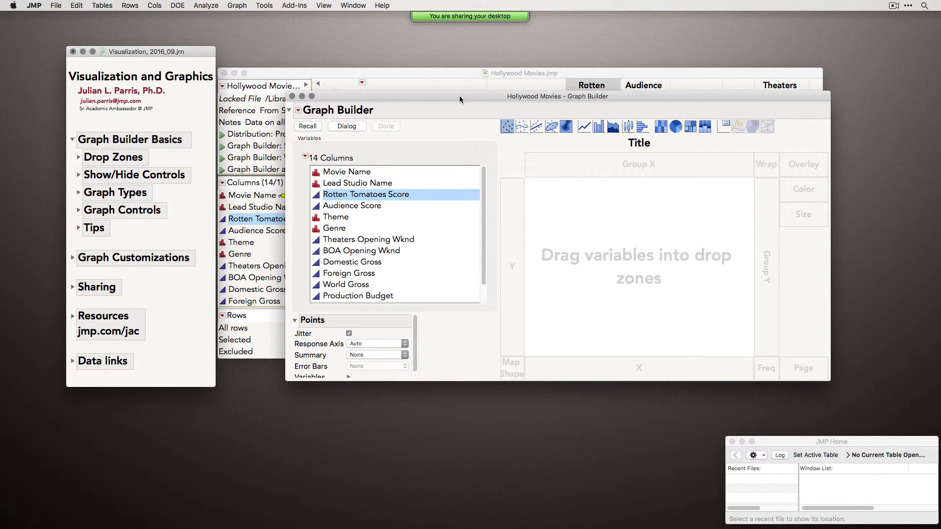
pyautogui.moveTo(459, 96); pyautogui.dragTo(449, 88)
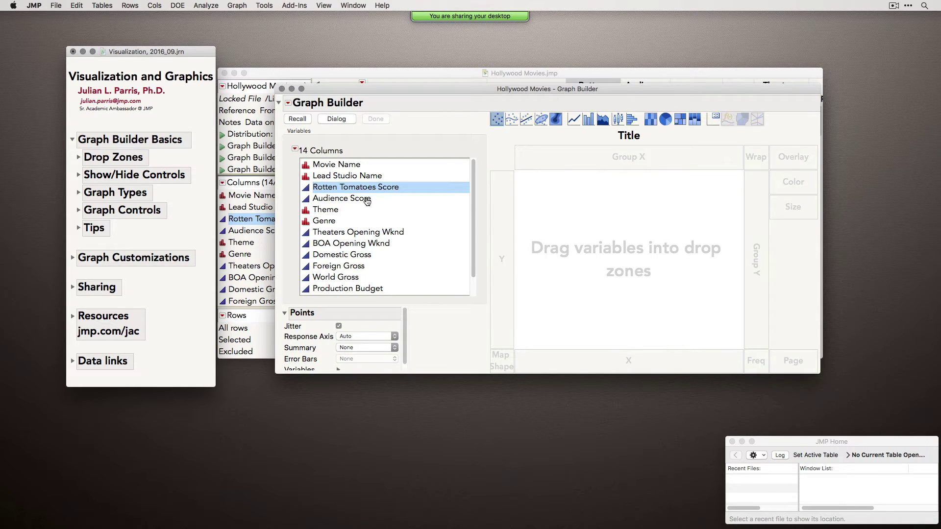
pyautogui.moveTo(422, 90); pyautogui.dragTo(416, 66)
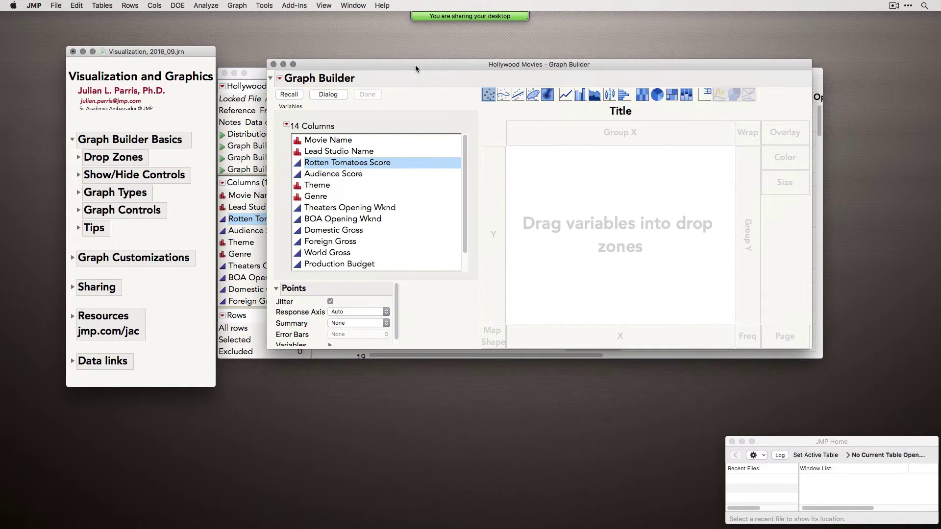
pyautogui.click(328, 94)
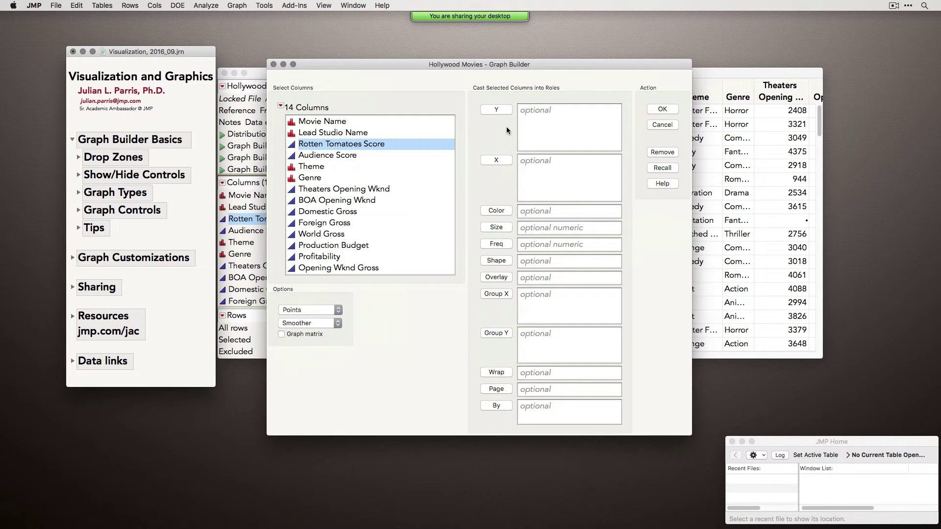
pyautogui.click(673, 127)
# Open a new Graph Builder for the Hollywood Movies data and place its window over the data table.
pyautogui.click(240, 5)
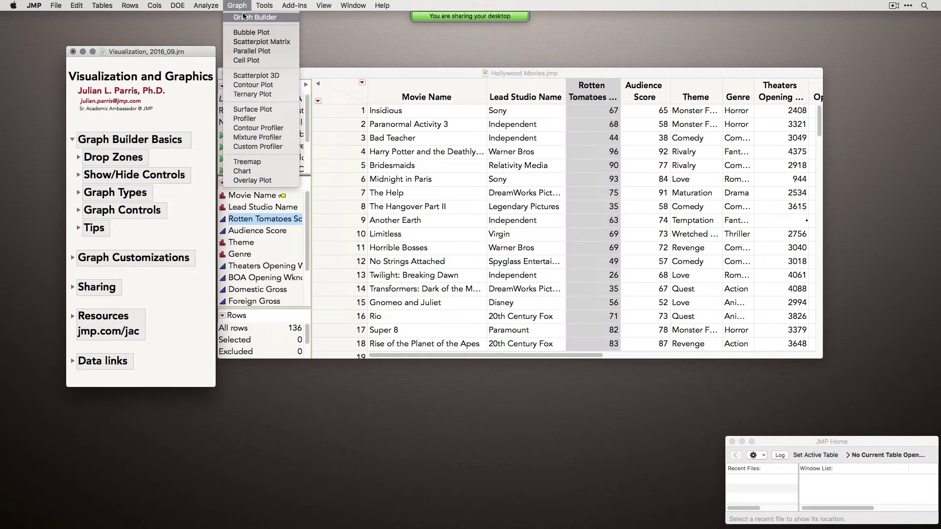
pyautogui.click(244, 16)
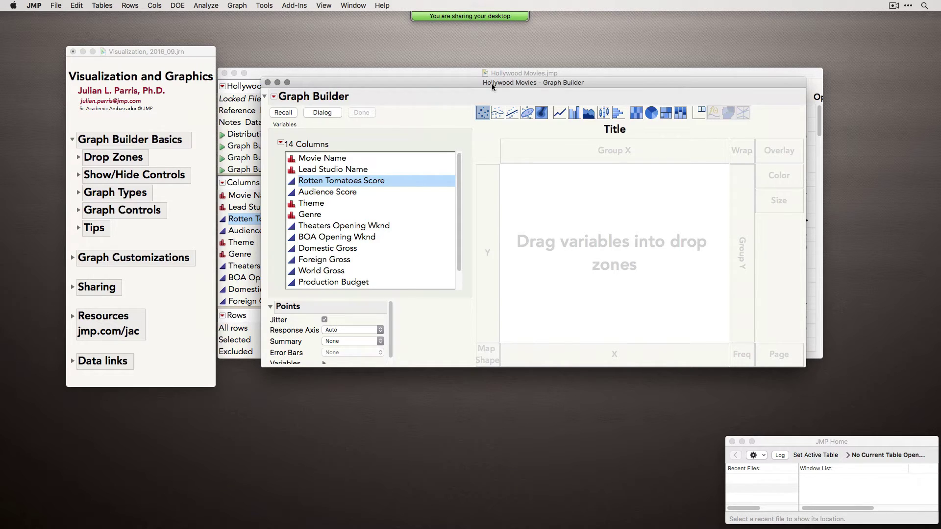
pyautogui.moveTo(492, 83); pyautogui.dragTo(487, 72)
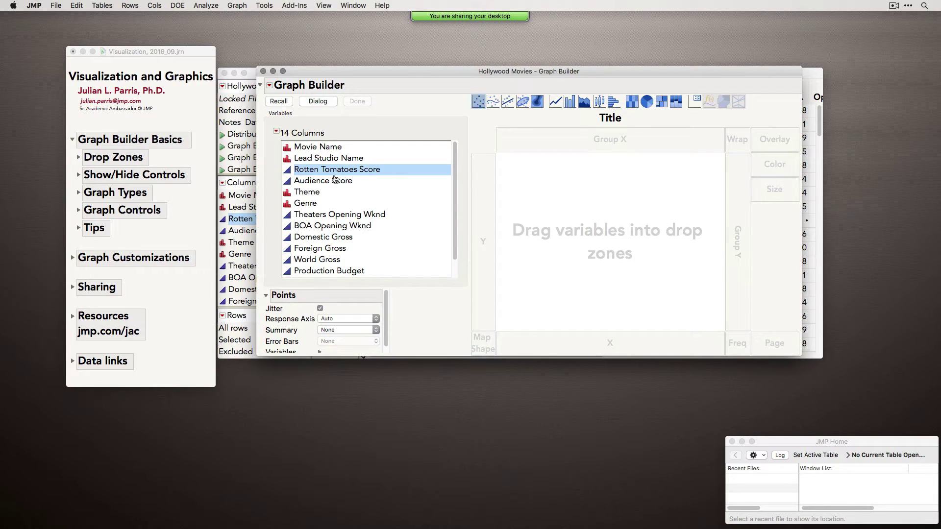
# Expand the journal's Drop Zones topics and position the Graph Builder window beside the journal.
pyautogui.click(78, 157)
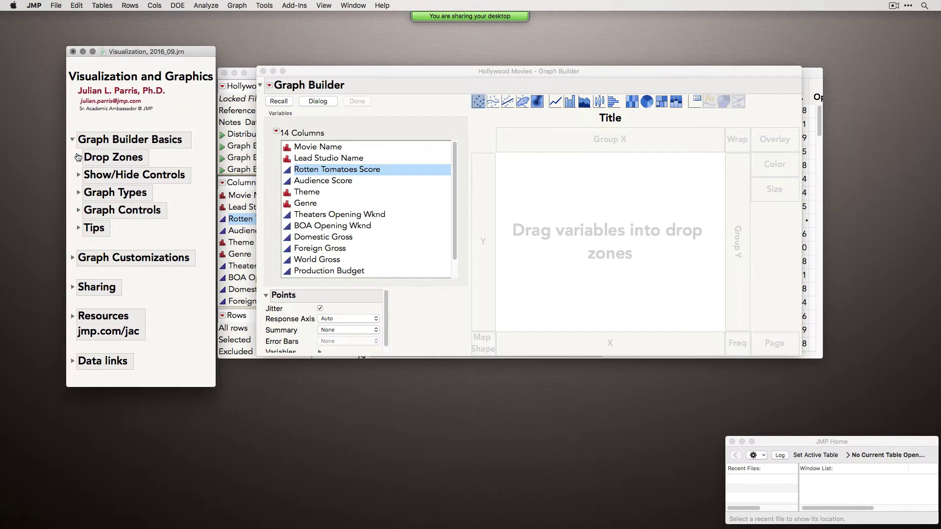
pyautogui.click(77, 157)
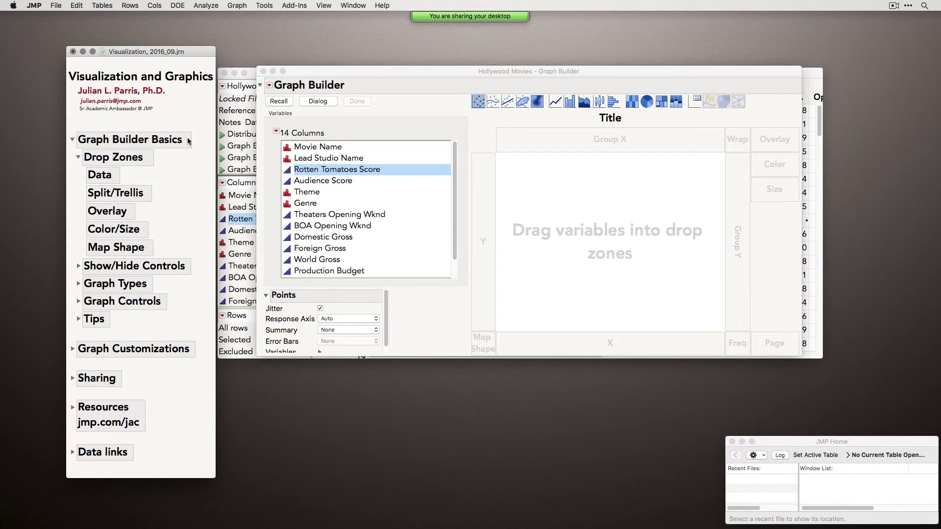
pyautogui.moveTo(351, 70); pyautogui.dragTo(341, 60)
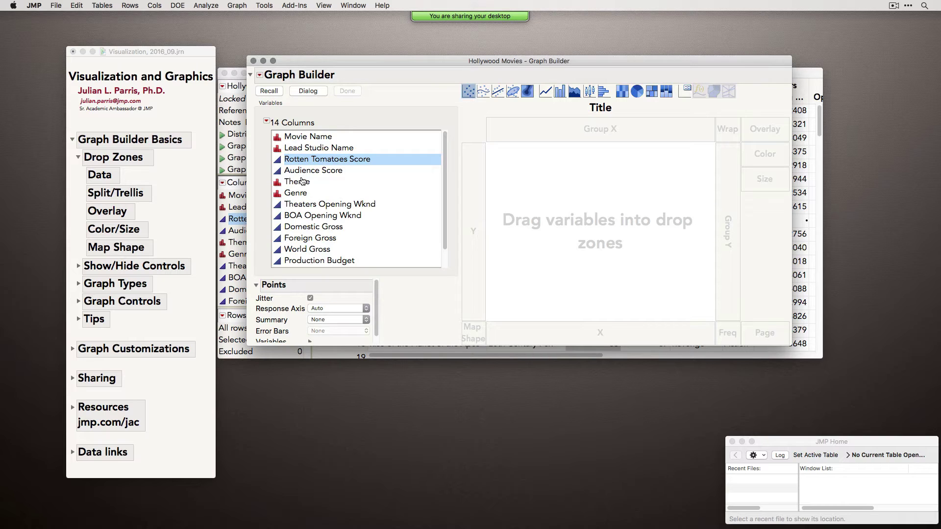
pyautogui.moveTo(344, 59); pyautogui.dragTo(335, 54)
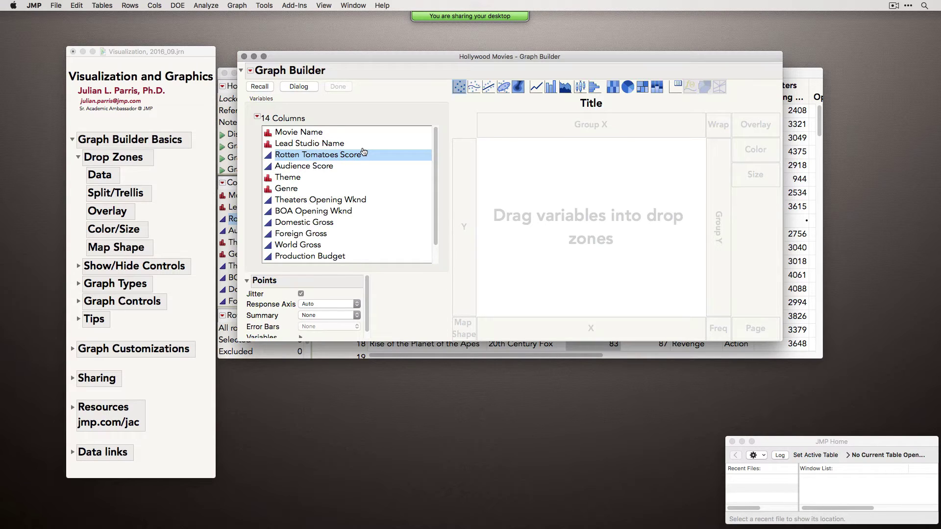
# Plot Audience Score on the Y axis against Rotten Tomatoes Score on the X axis.
pyautogui.click(309, 160)
pyautogui.moveTo(309, 160); pyautogui.dragTo(500, 322)
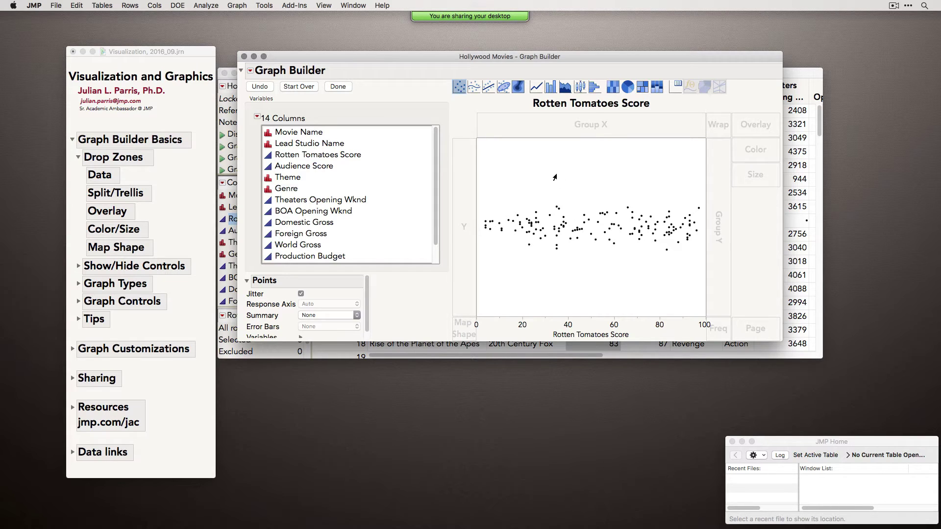
pyautogui.moveTo(321, 167); pyautogui.dragTo(473, 189)
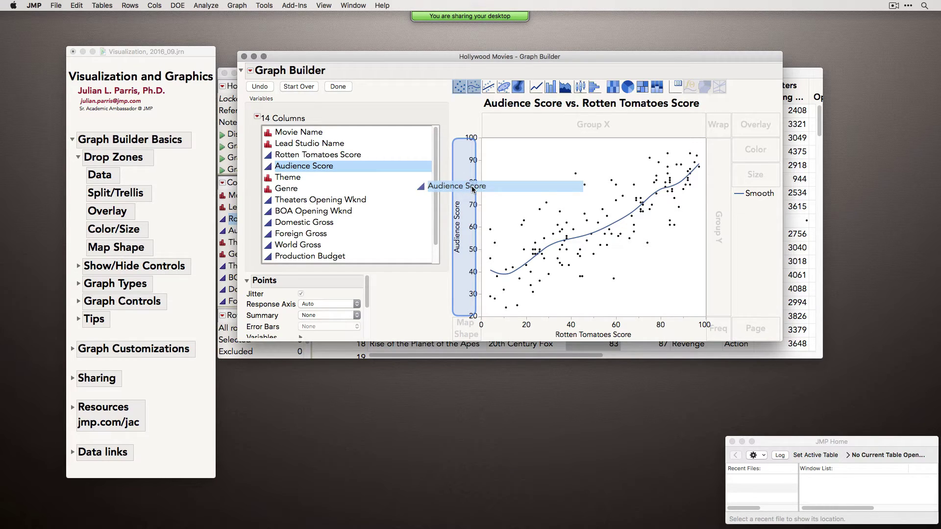
pyautogui.moveTo(472, 188); pyautogui.dragTo(473, 190)
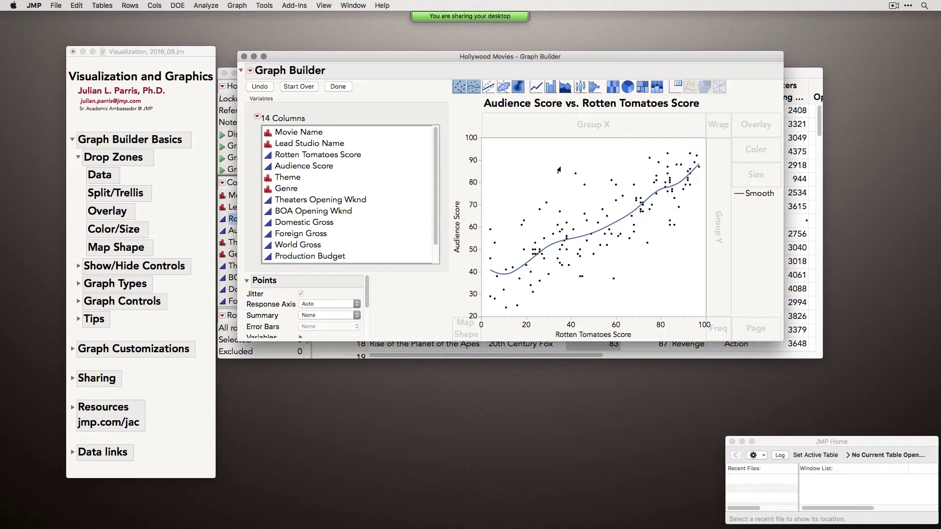
# Split the scatterplot into panels by Genre using the Wrap zone.
pyautogui.click(289, 190)
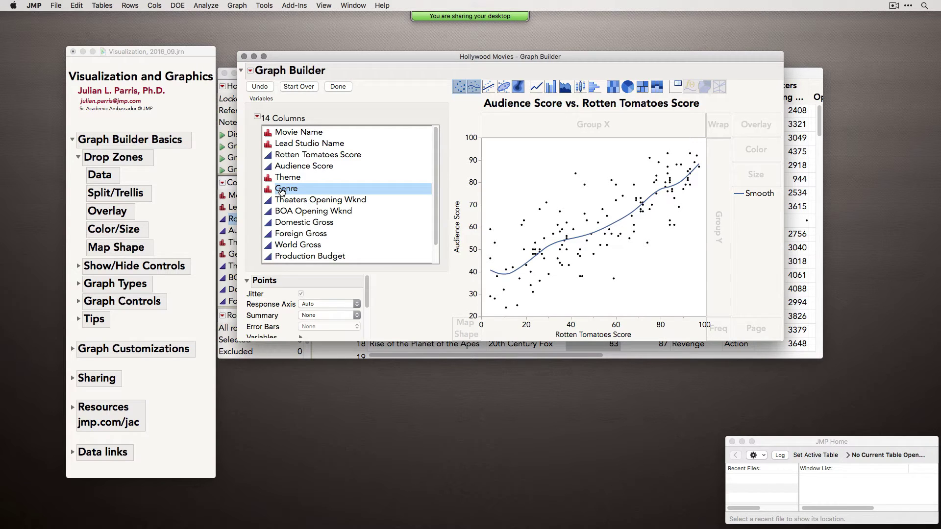
pyautogui.moveTo(281, 192); pyautogui.dragTo(718, 126)
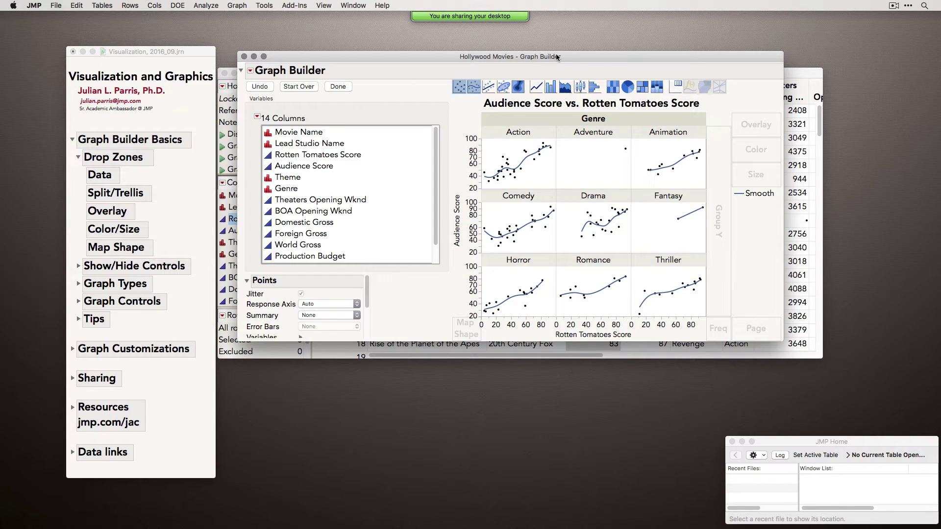
# Enlarge the Graph Builder window and rearrange it and the journal side by side.
pyautogui.moveTo(557, 57); pyautogui.dragTo(511, 44)
pyautogui.moveTo(736, 324); pyautogui.dragTo(884, 441)
pyautogui.moveTo(163, 55); pyautogui.dragTo(119, 37)
pyautogui.moveTo(263, 44); pyautogui.dragTo(250, 30)
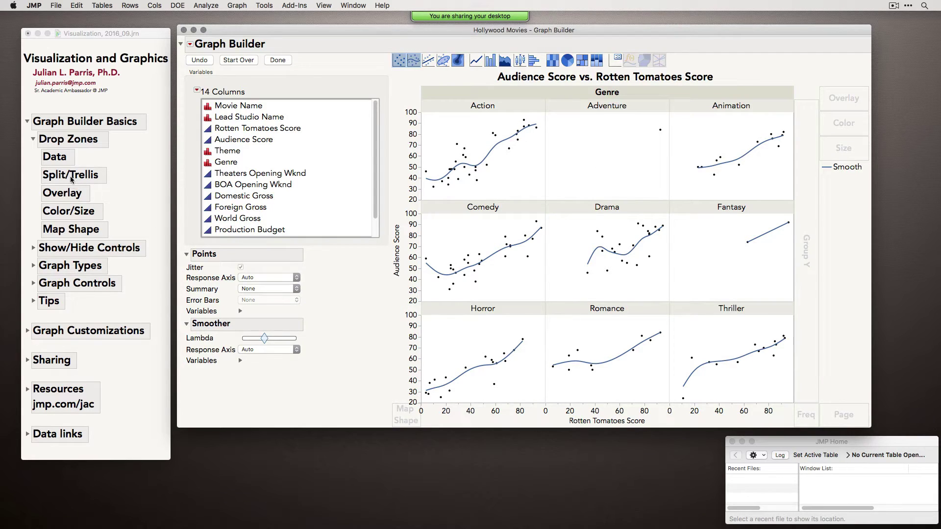
# Remove Genre from the graph and split the scatterplot by Domestic Gross using the Group X zone.
pyautogui.moveTo(572, 107); pyautogui.dragTo(800, 98)
pyautogui.moveTo(608, 93); pyautogui.dragTo(695, 69)
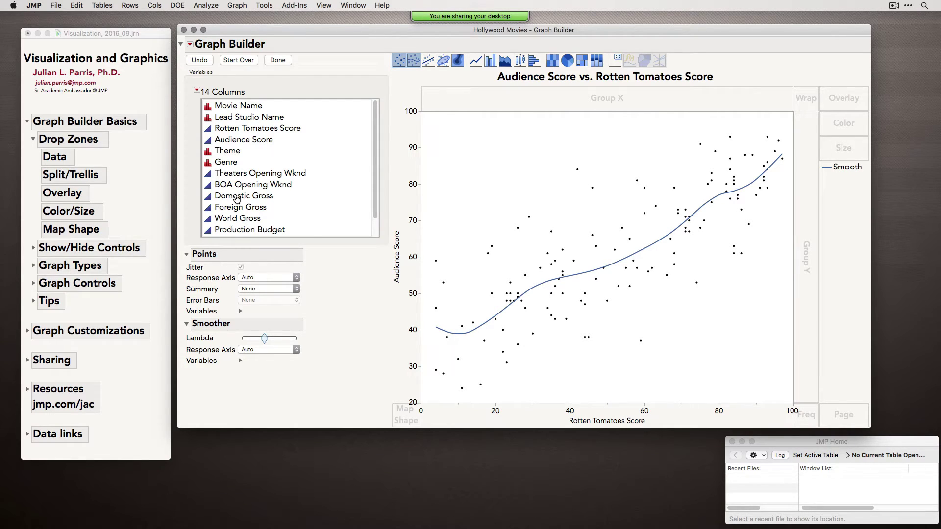
pyautogui.moveTo(236, 198); pyautogui.dragTo(585, 99)
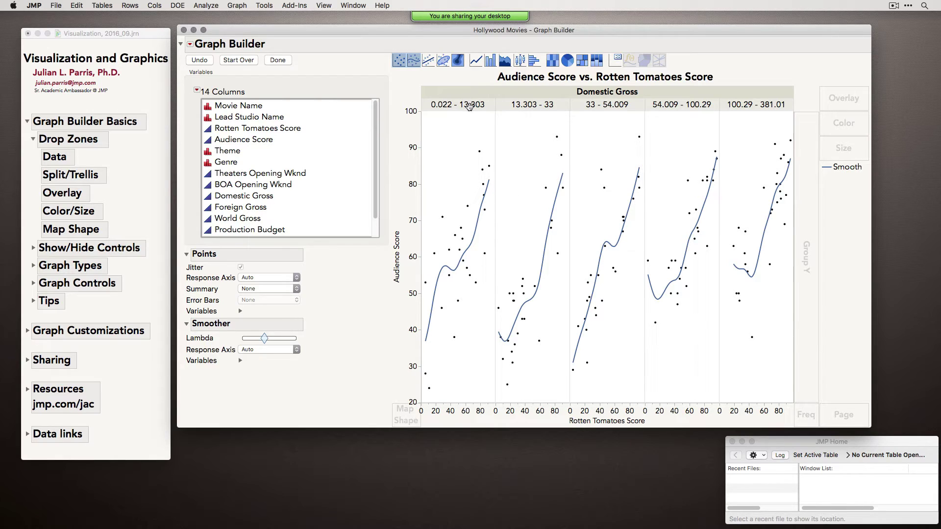
# Set the number of Domestic Gross levels displayed across the graph to 2.
pyautogui.rightClick(594, 97)
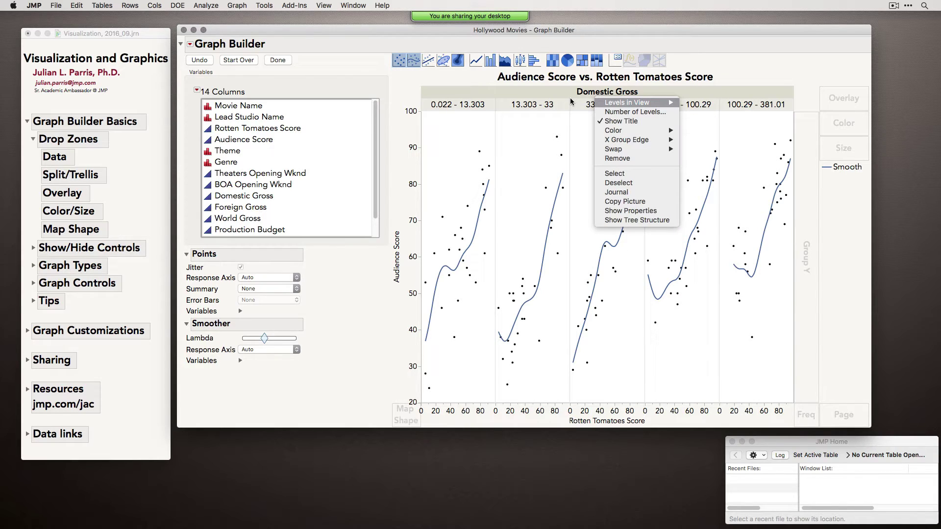
pyautogui.click(632, 112)
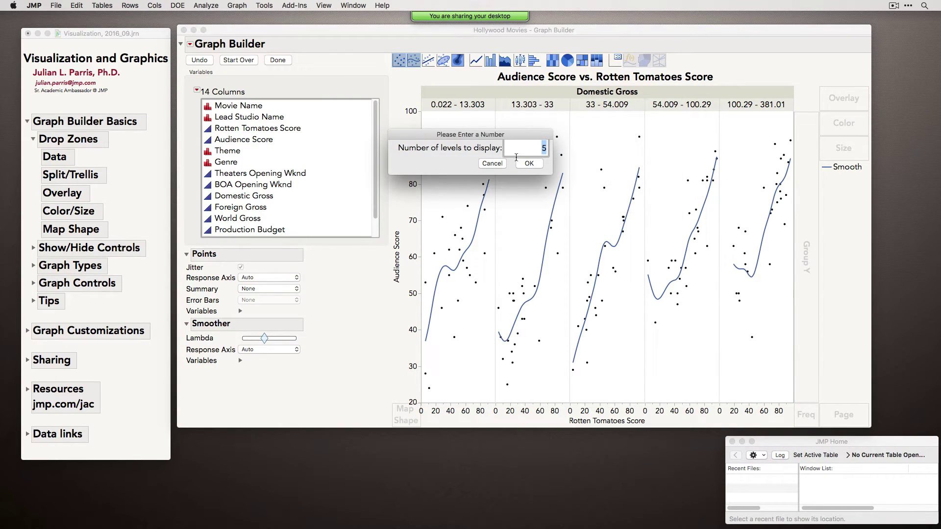
pyautogui.write('2')
pyautogui.click(531, 164)
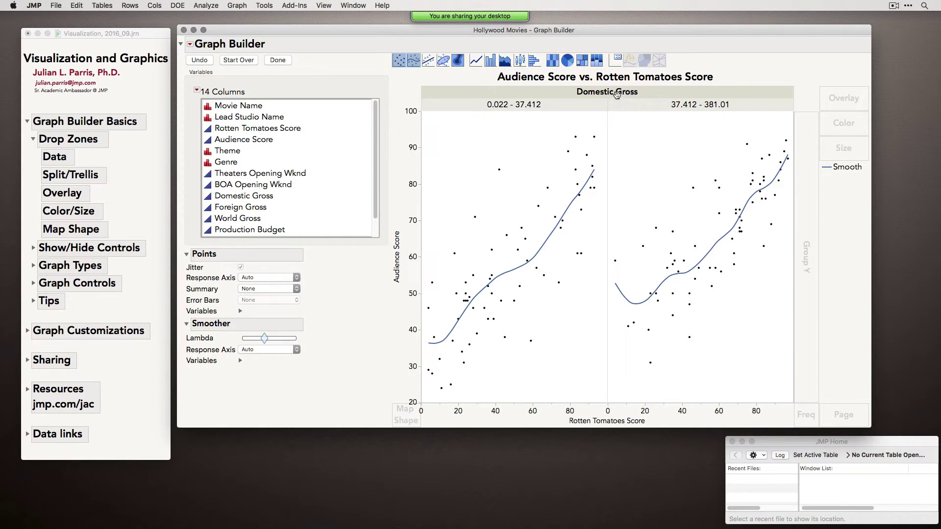
# Move Domestic Gross from Group X to the Wrap zone and set its number of levels to 4.
pyautogui.moveTo(617, 95); pyautogui.dragTo(807, 101)
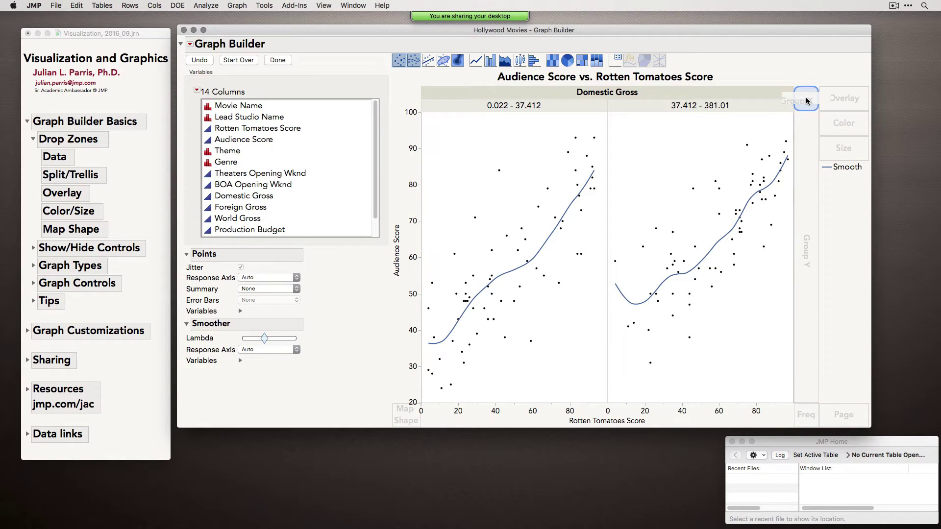
pyautogui.moveTo(806, 100); pyautogui.dragTo(806, 100)
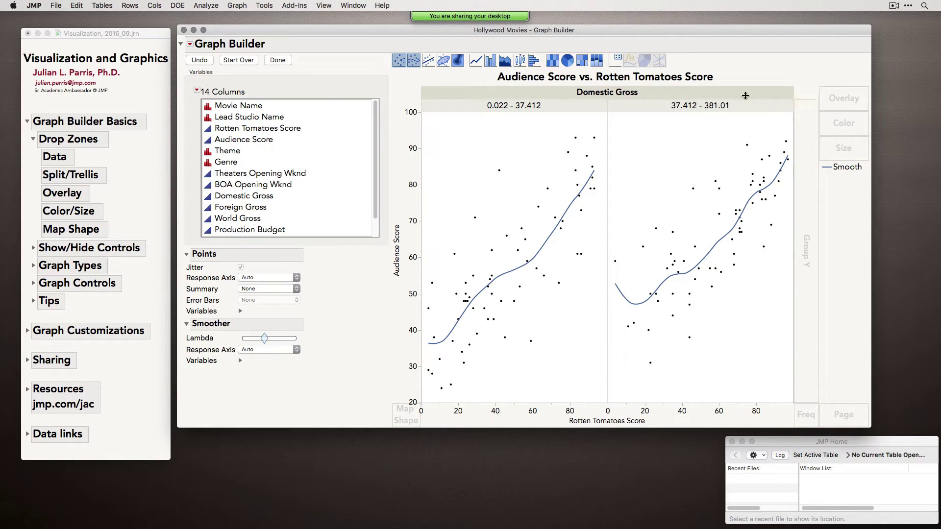
pyautogui.rightClick(668, 92)
pyautogui.click(696, 106)
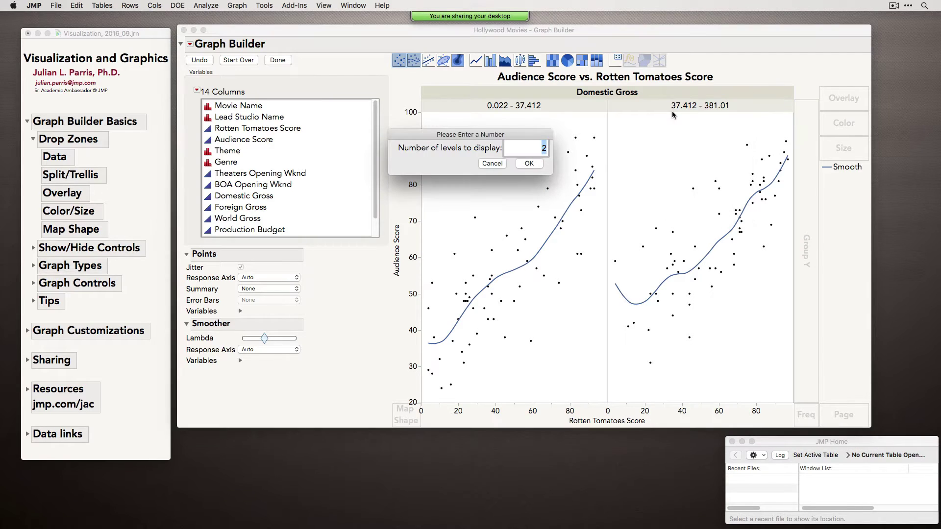
pyautogui.write('4')
pyautogui.click(528, 163)
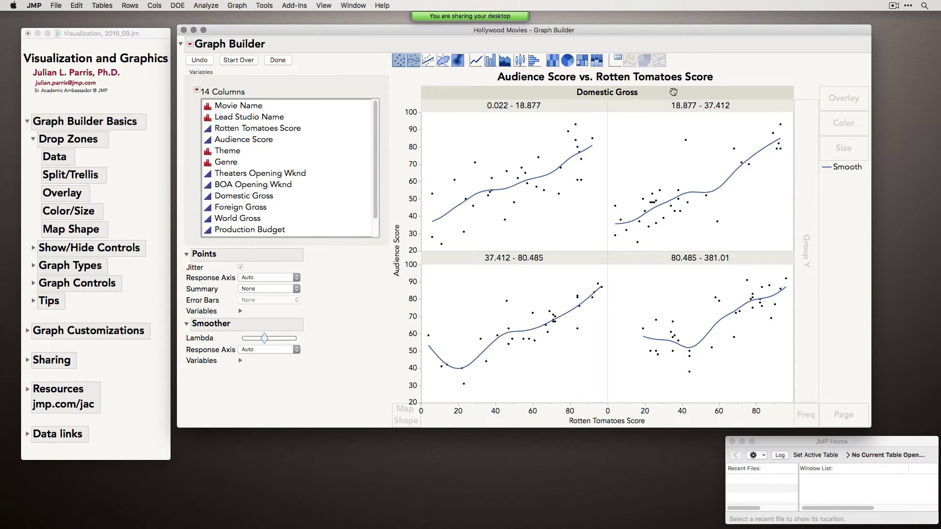
# Try Domestic Gross in the Group Y zone, and remove it from the graph.
pyautogui.moveTo(650, 88); pyautogui.dragTo(809, 143)
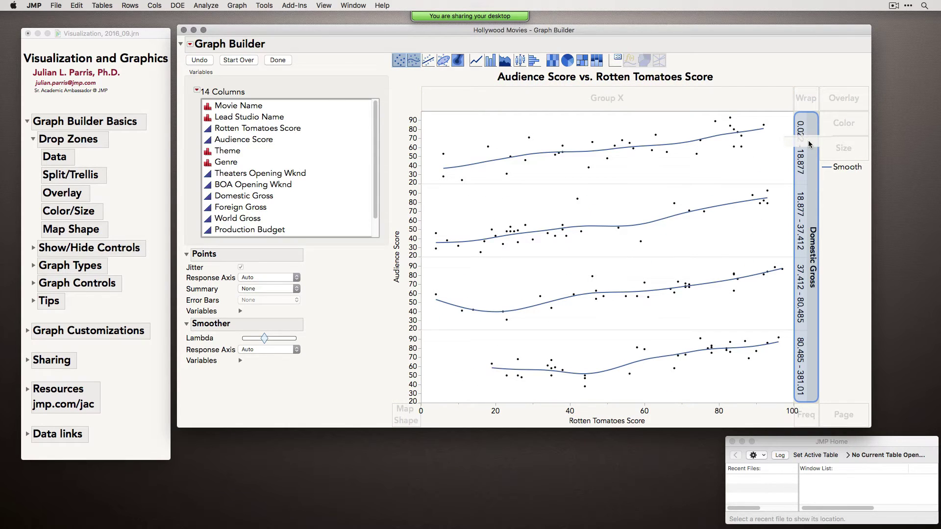
pyautogui.moveTo(809, 143)
pyautogui.mouseDown()
pyautogui.moveTo(803, 94)
pyautogui.moveTo(768, 101)
pyautogui.moveTo(804, 95)
pyautogui.moveTo(800, 128)
pyautogui.mouseUp()
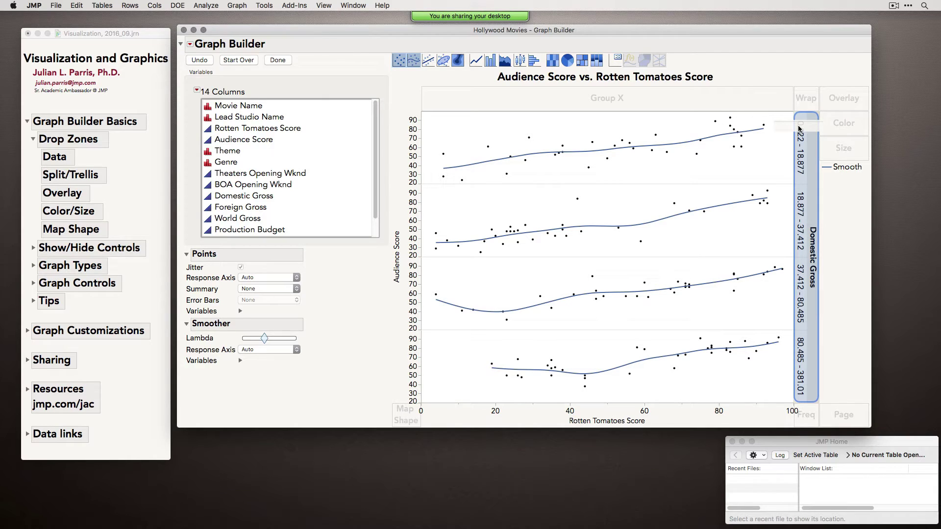
pyautogui.moveTo(799, 128); pyautogui.dragTo(766, 76)
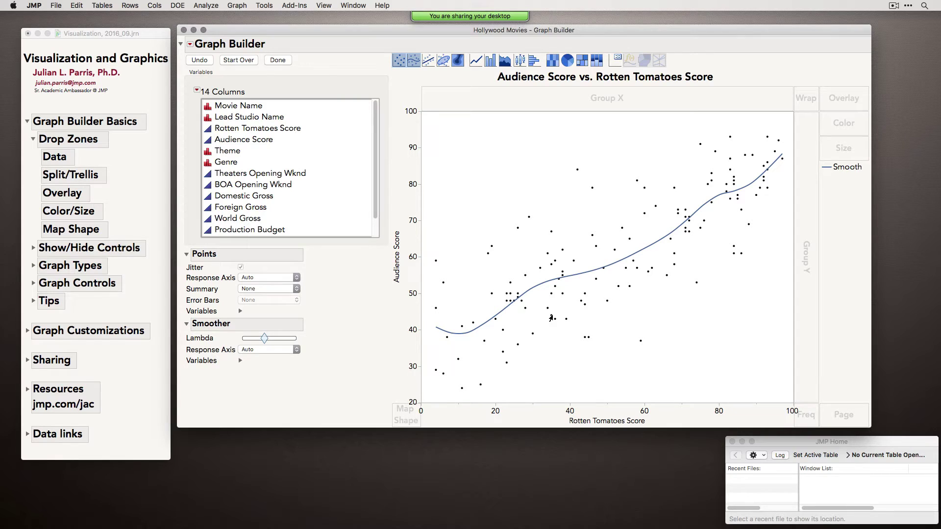
# Overlay the Audience Score versus Rotten Tomatoes Score plot by Theme.
pyautogui.click(229, 153)
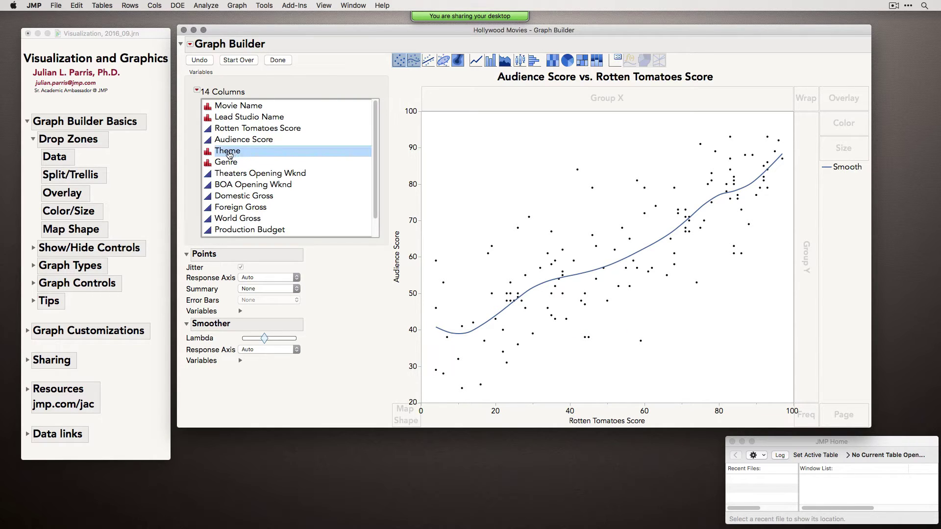
pyautogui.moveTo(228, 152); pyautogui.dragTo(847, 98)
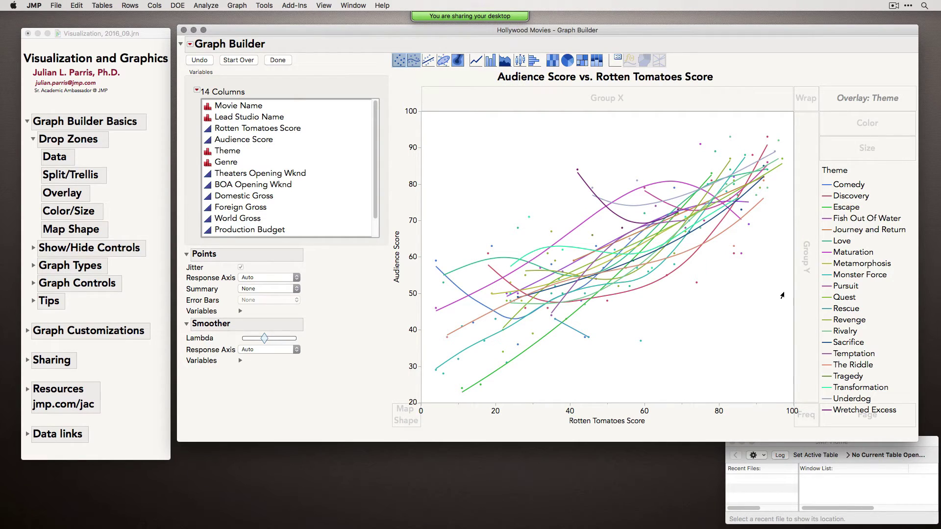
# Highlight individual themes from the legend, including Journey and Return, Escape, Metamorphosis, Rescue, Revenge and Monster Force, and clear the highlighting.
pyautogui.click(829, 230)
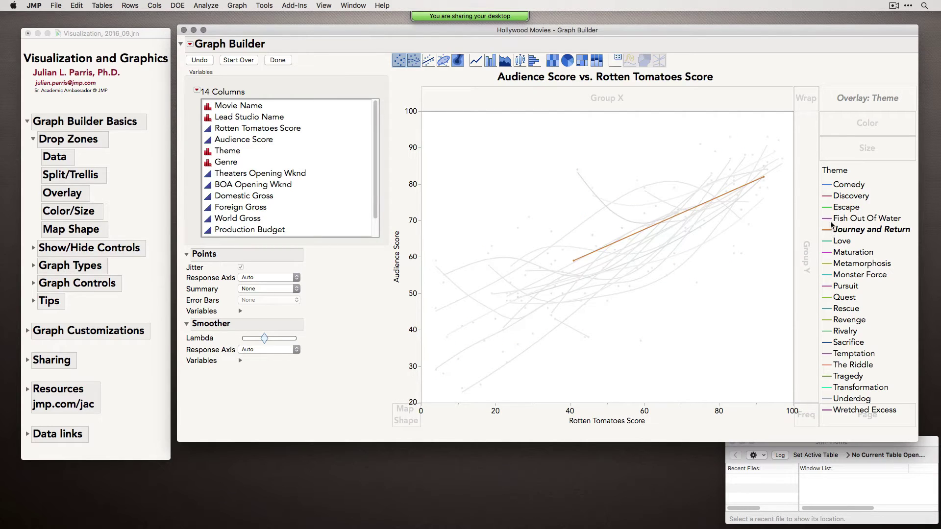
pyautogui.click(830, 219)
pyautogui.click(830, 208)
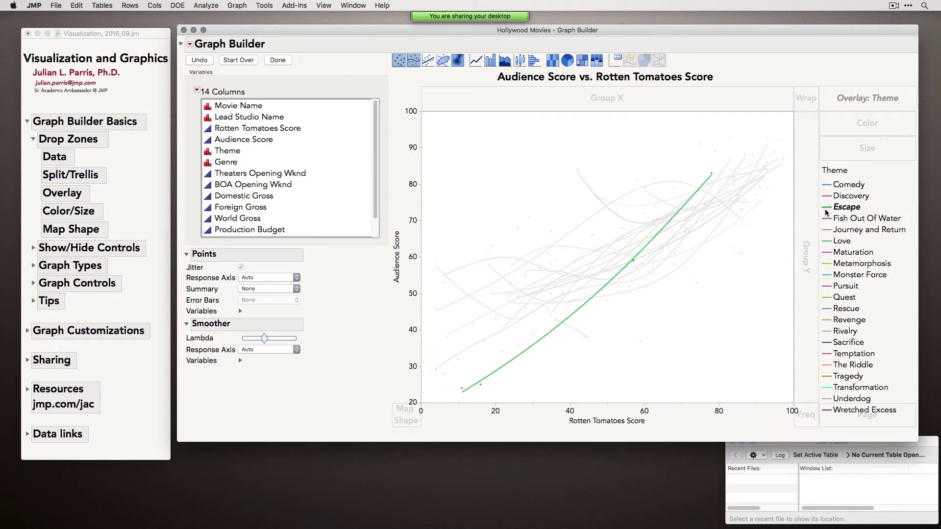
pyautogui.click(825, 265)
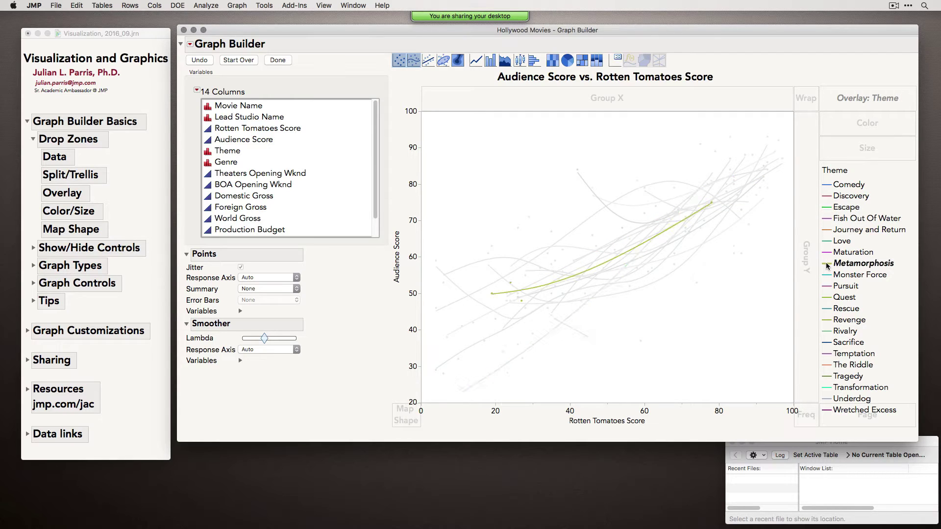
pyautogui.click(828, 308)
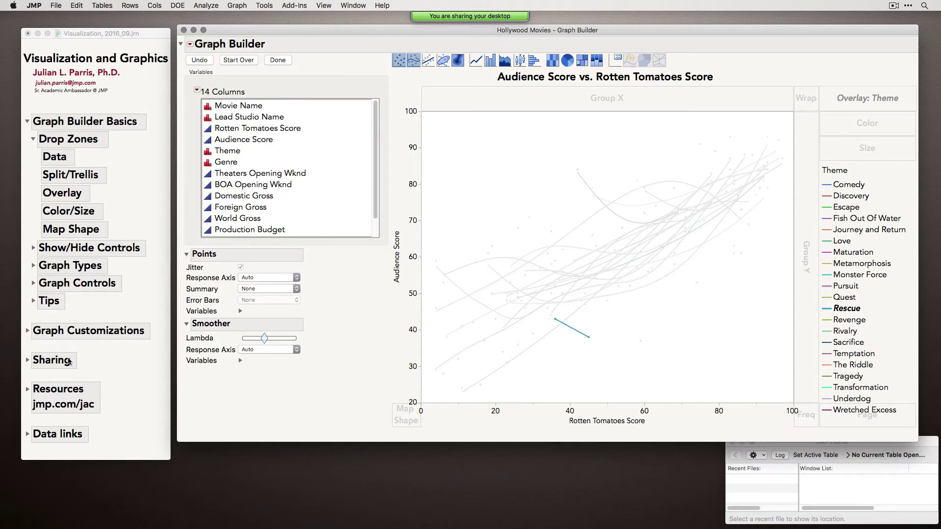
pyautogui.click(826, 322)
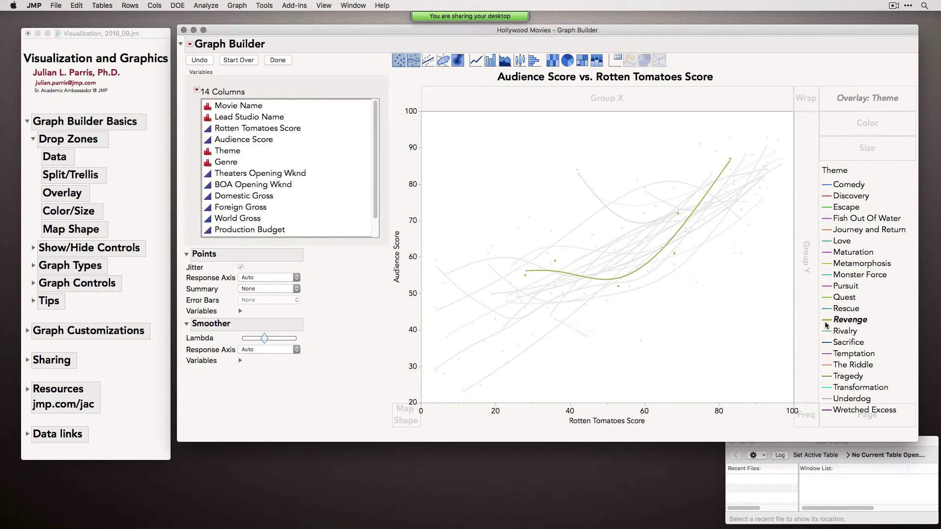
pyautogui.click(831, 276)
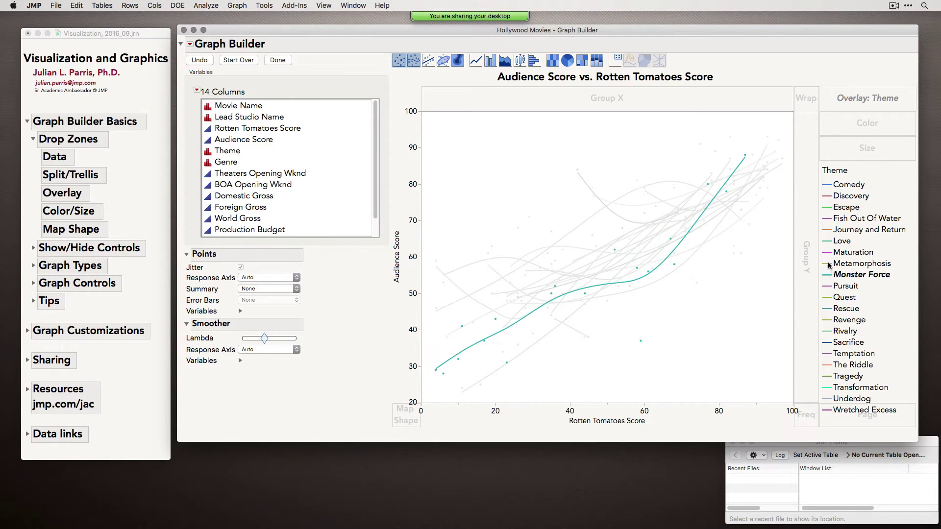
pyautogui.click(879, 188)
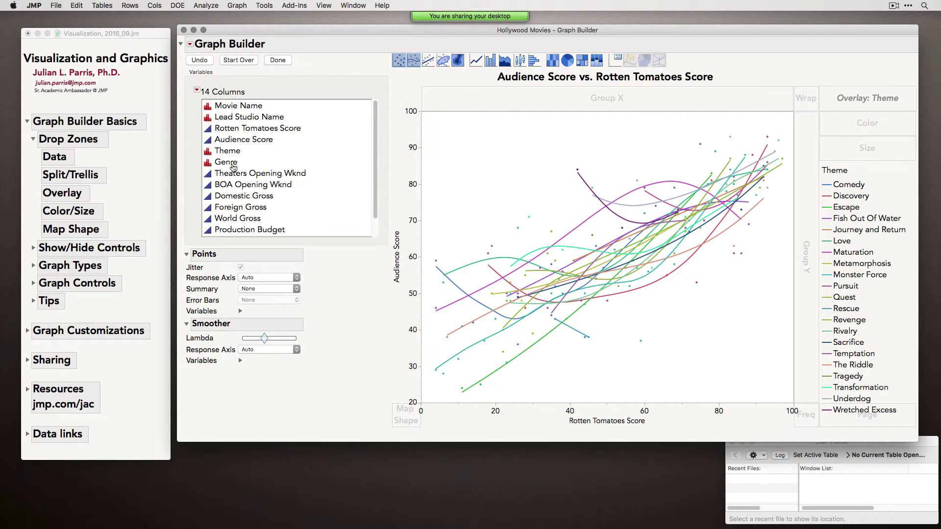
# Try Domestic Gross in the Wrap zone, undo that, and remove the Theme overlay from the graph.
pyautogui.moveTo(238, 197); pyautogui.dragTo(803, 102)
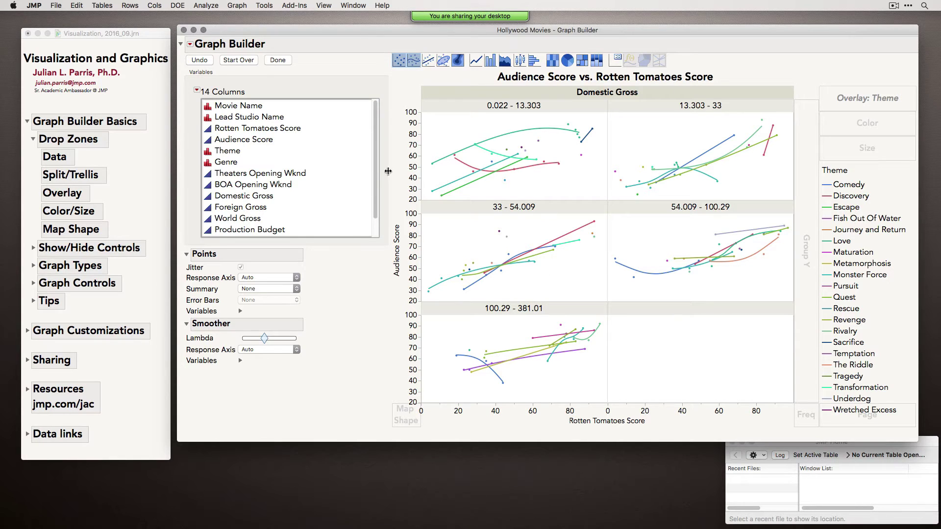
pyautogui.click(200, 61)
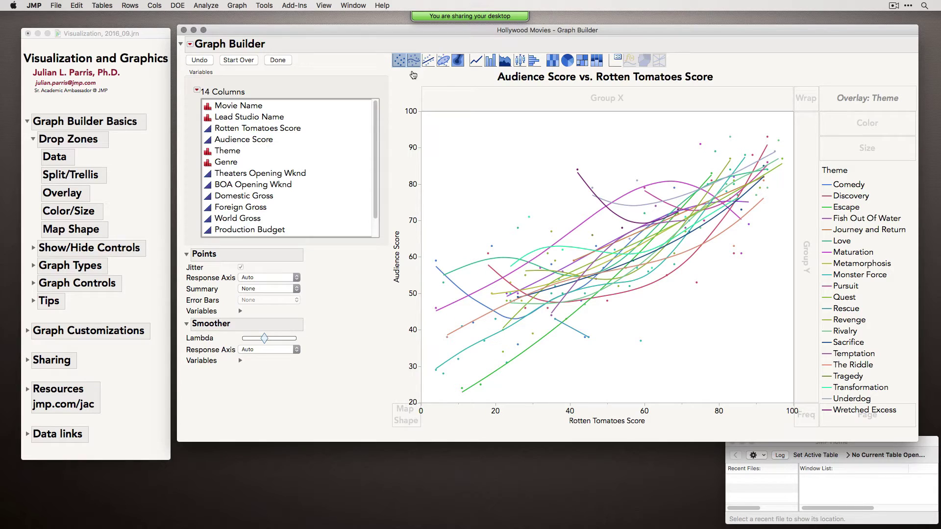
pyautogui.moveTo(885, 98); pyautogui.dragTo(872, 76)
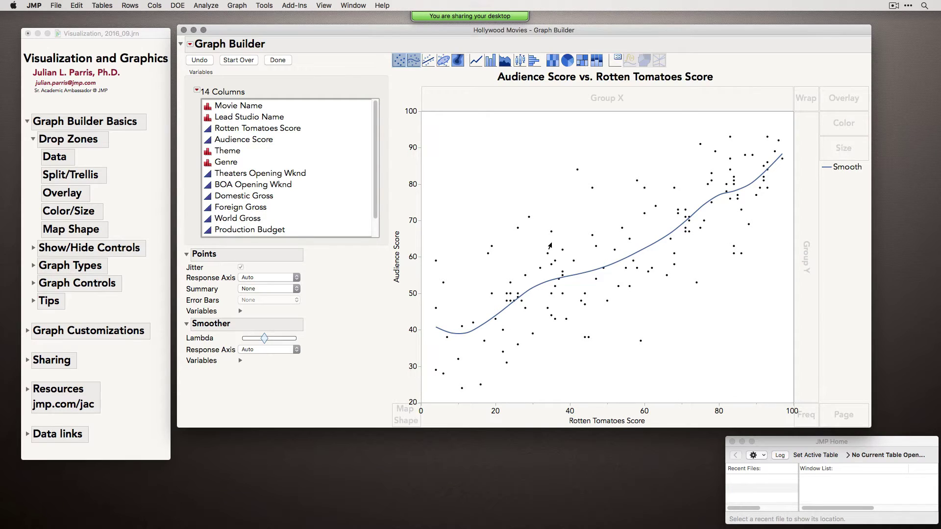
# Color the points by Genre and slightly widen the graph window.
pyautogui.click(221, 162)
pyautogui.moveTo(233, 164); pyautogui.dragTo(853, 127)
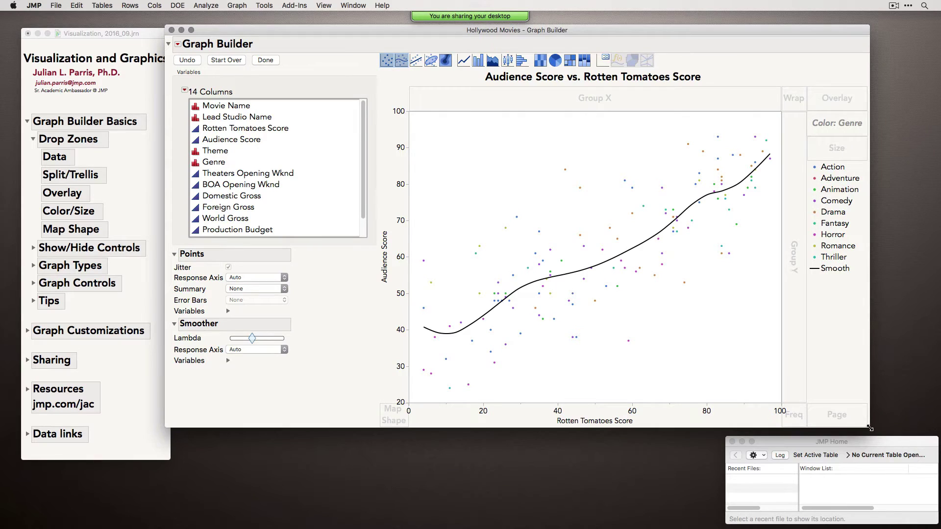
pyautogui.moveTo(870, 427); pyautogui.dragTo(881, 424)
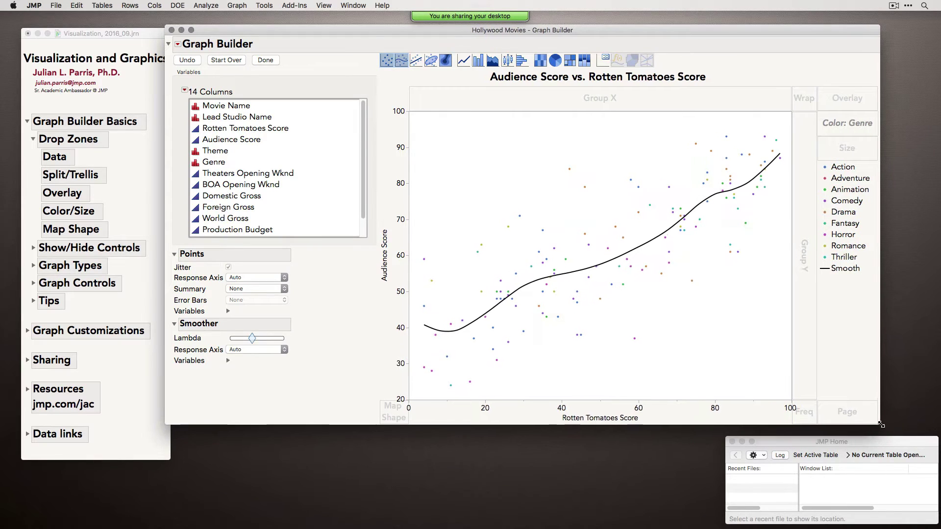
# Highlight the Action, Adventure and Animation points one genre at a time from the legend.
pyautogui.click(829, 168)
pyautogui.click(832, 181)
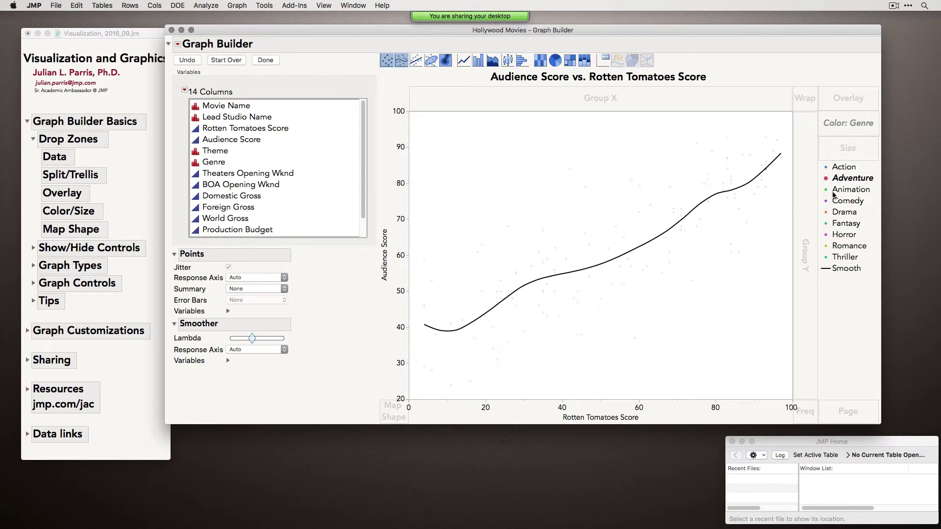
pyautogui.click(831, 191)
# Change the color of the Fantasy genre's points to black.
pyautogui.click(827, 224)
pyautogui.rightClick(827, 227)
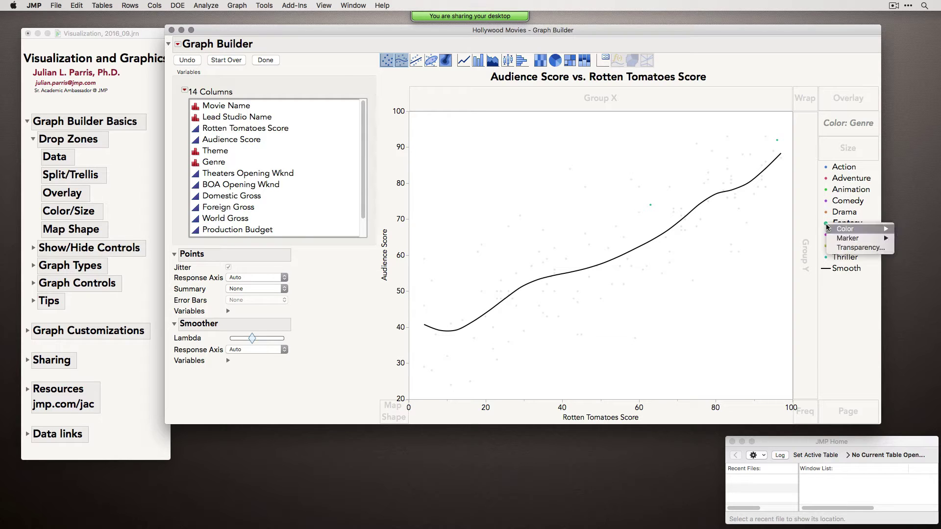
pyautogui.moveTo(831, 229)
pyautogui.click(776, 229)
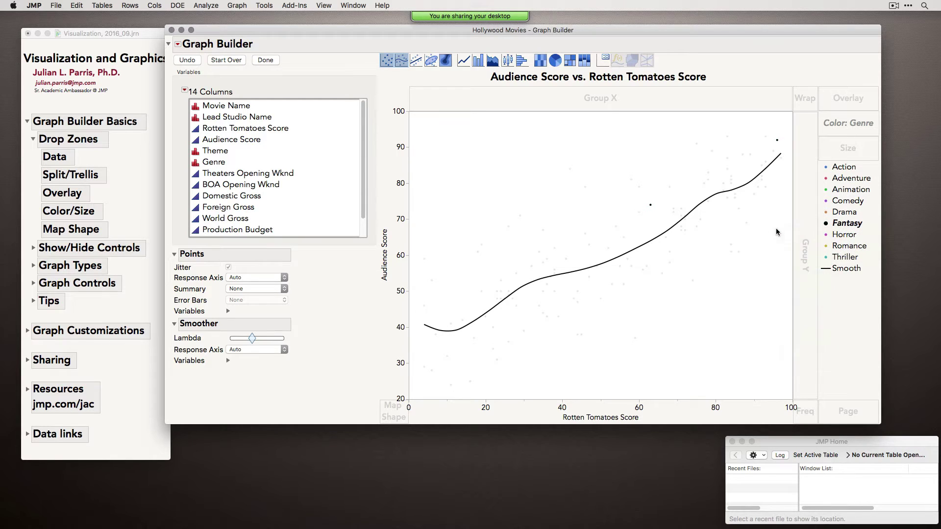
# Try a filled circle marker for the Fantasy points, and replace it with an open right-pointing triangle.
pyautogui.rightClick(826, 224)
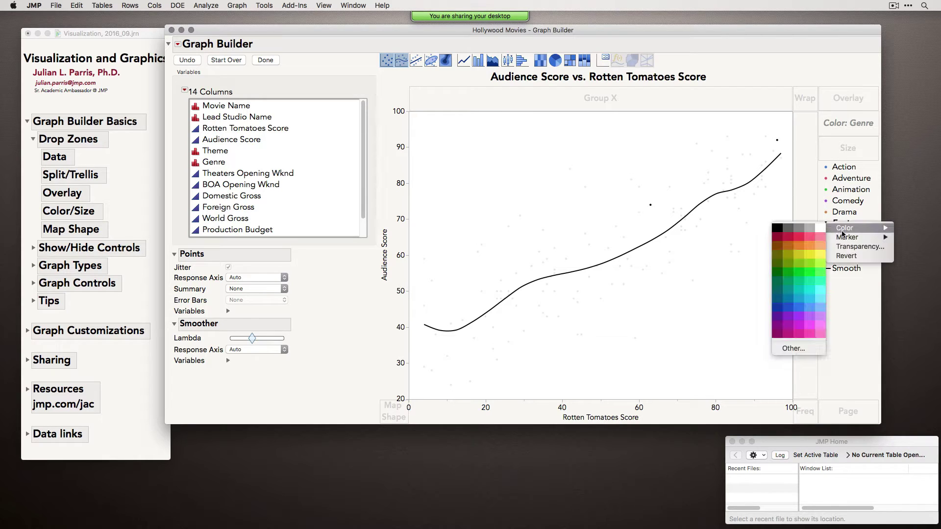
pyautogui.moveTo(851, 239)
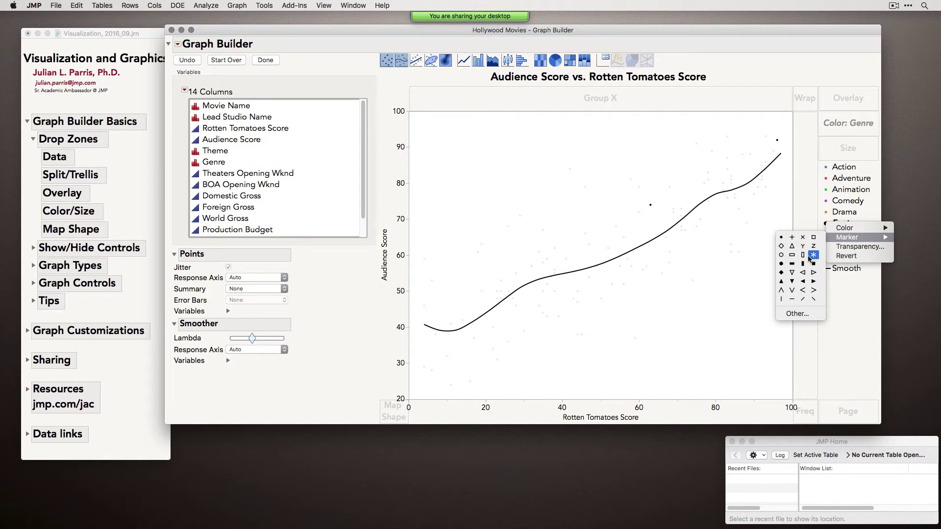
pyautogui.click(782, 264)
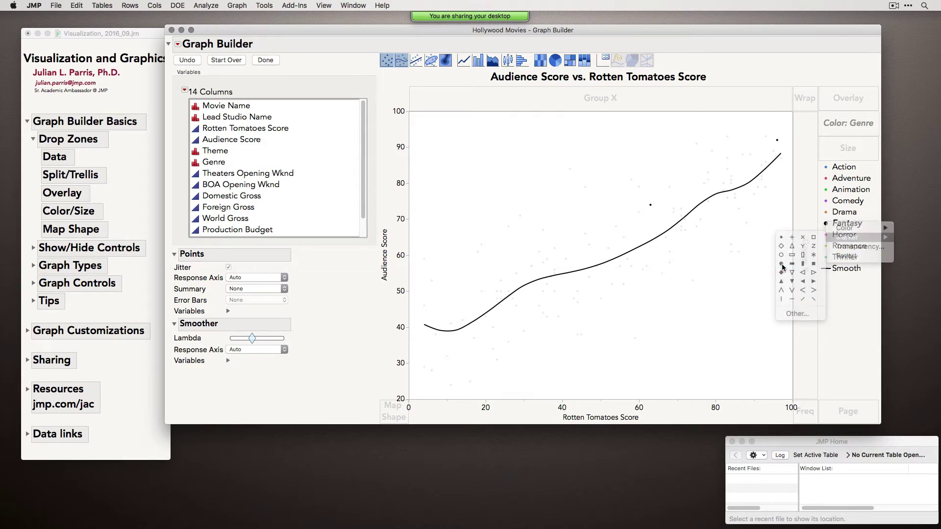
pyautogui.rightClick(827, 224)
pyautogui.moveTo(836, 238)
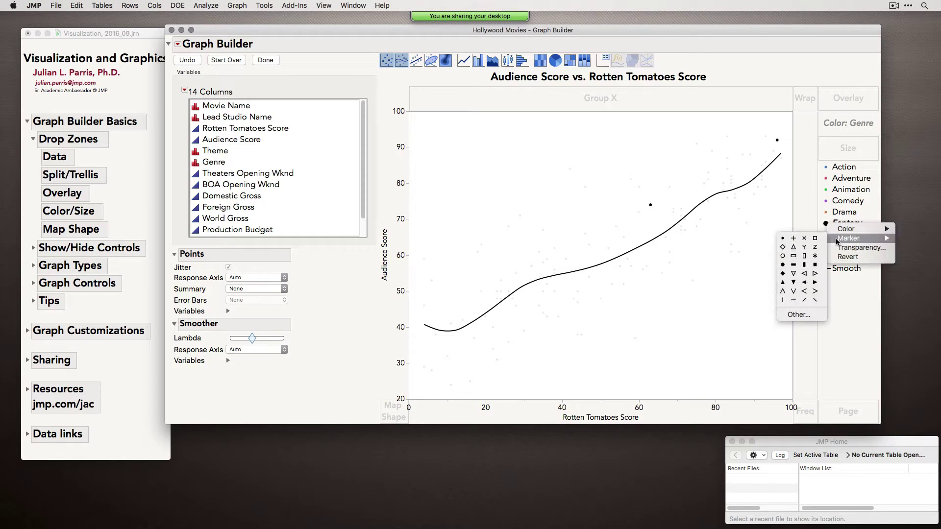
pyautogui.click(815, 264)
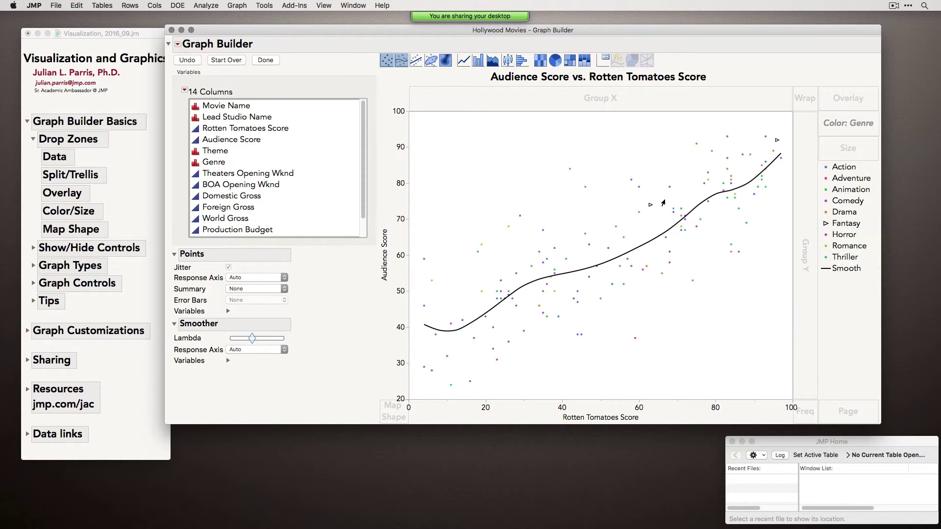
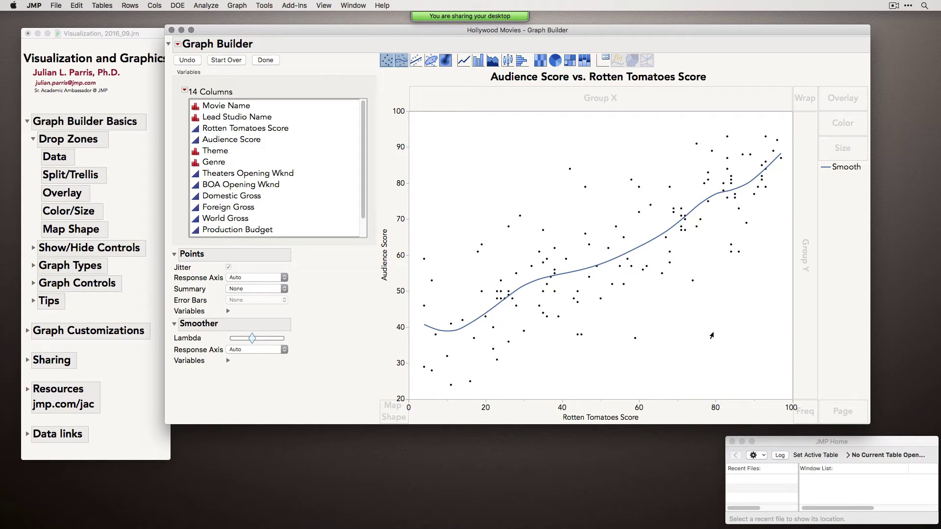
# Size the points by Domestic Gross, inspect the larger points, and remove the size variable from the graph.
pyautogui.click(236, 197)
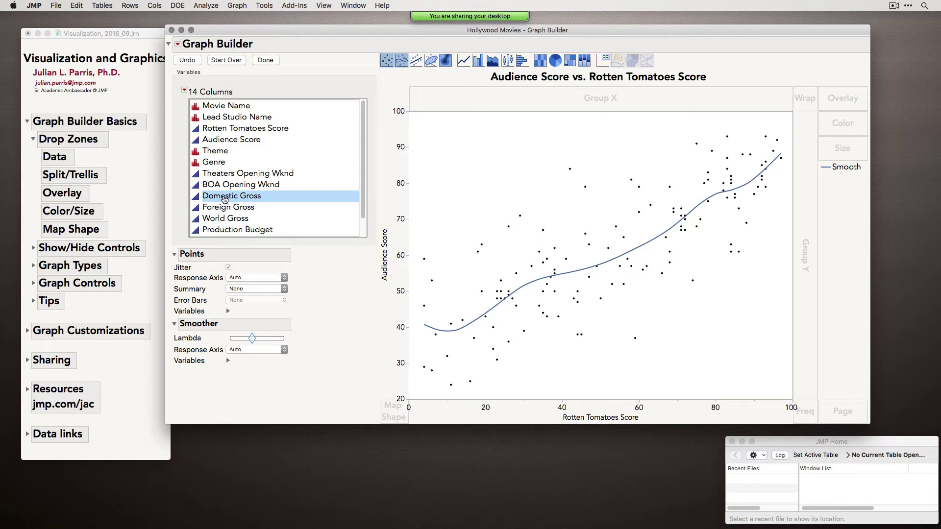
pyautogui.moveTo(225, 198); pyautogui.dragTo(838, 149)
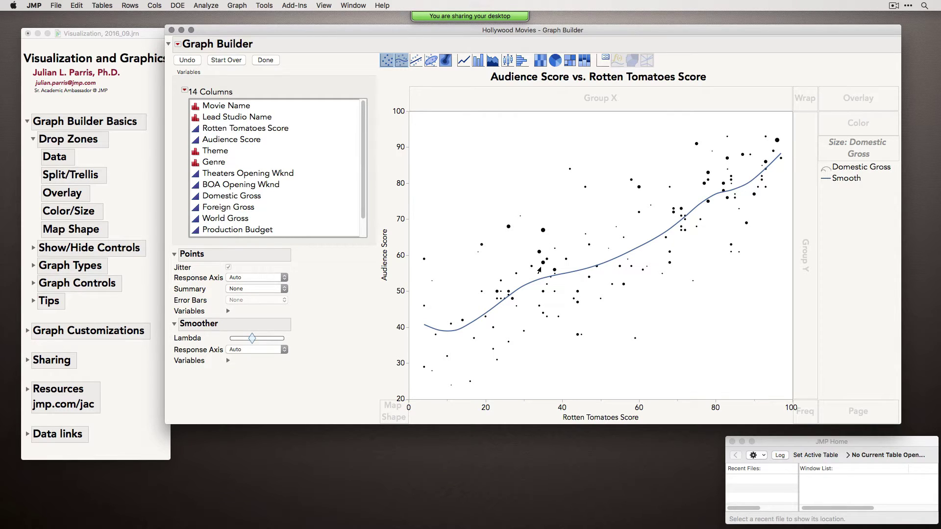
pyautogui.moveTo(541, 266)
pyautogui.moveTo(508, 229)
pyautogui.moveTo(858, 148); pyautogui.dragTo(868, 218)
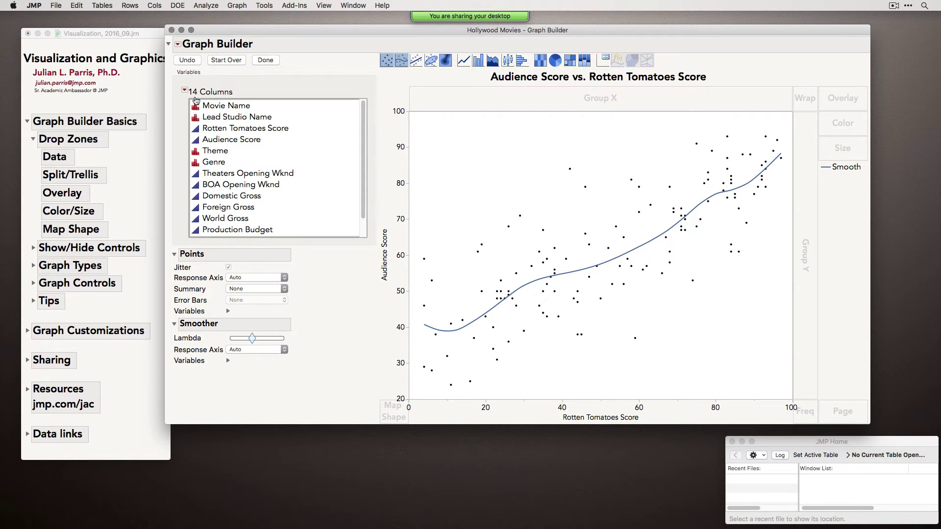
# Expand the journal's Data links and open the US Demographics sample data, moving the windows so the journal and table are accessible.
pyautogui.moveTo(214, 33); pyautogui.dragTo(264, 120)
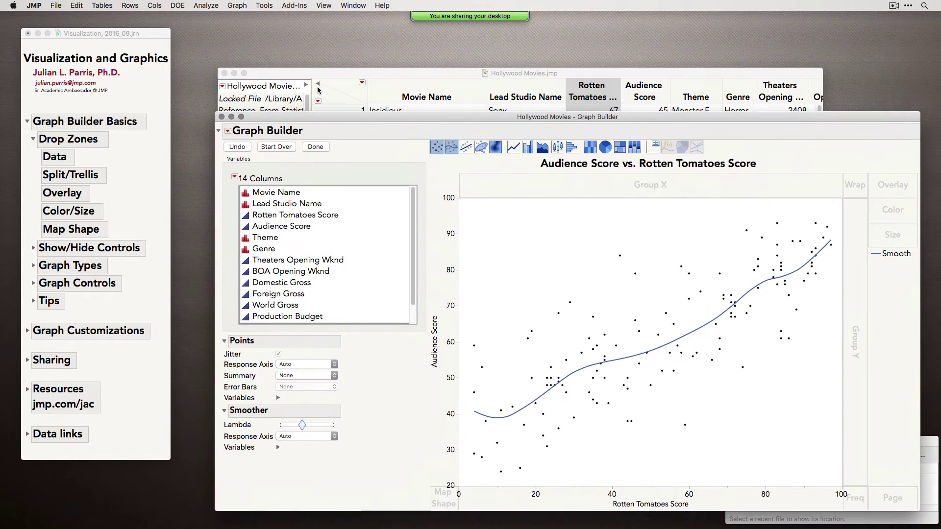
pyautogui.click(33, 437)
pyautogui.click(32, 436)
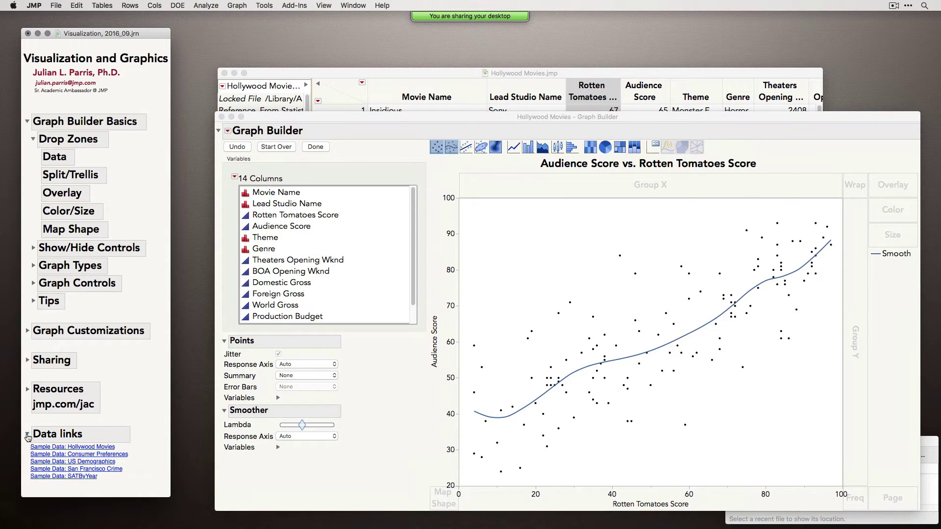
pyautogui.click(91, 461)
pyautogui.moveTo(342, 130); pyautogui.dragTo(330, 72)
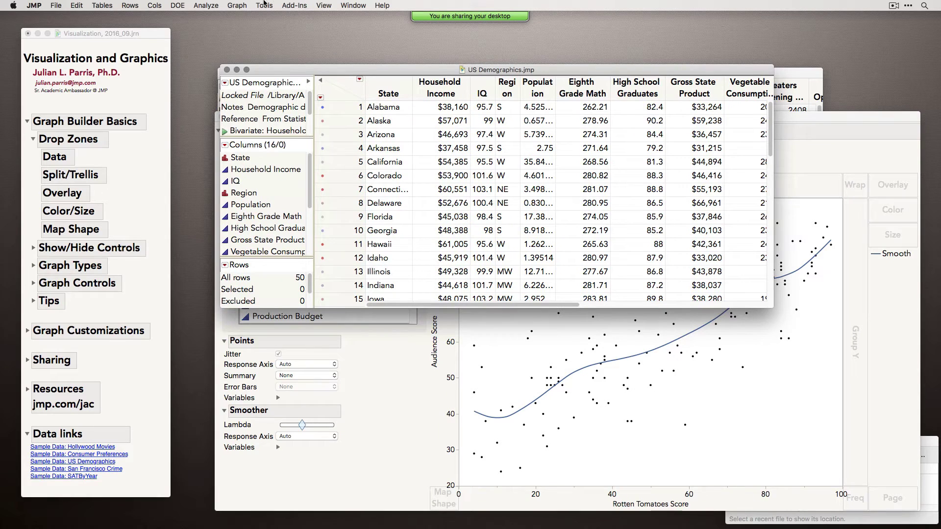
# Start Graph Builder for US Demographics, select the State column in the table, and arrange the two windows.
pyautogui.click(236, 6)
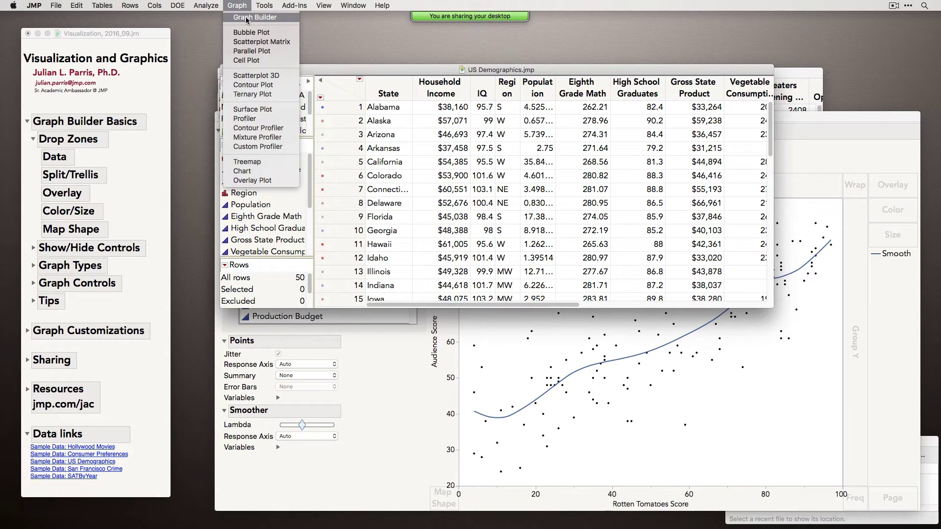
pyautogui.click(247, 19)
pyautogui.moveTo(417, 65); pyautogui.dragTo(350, 74)
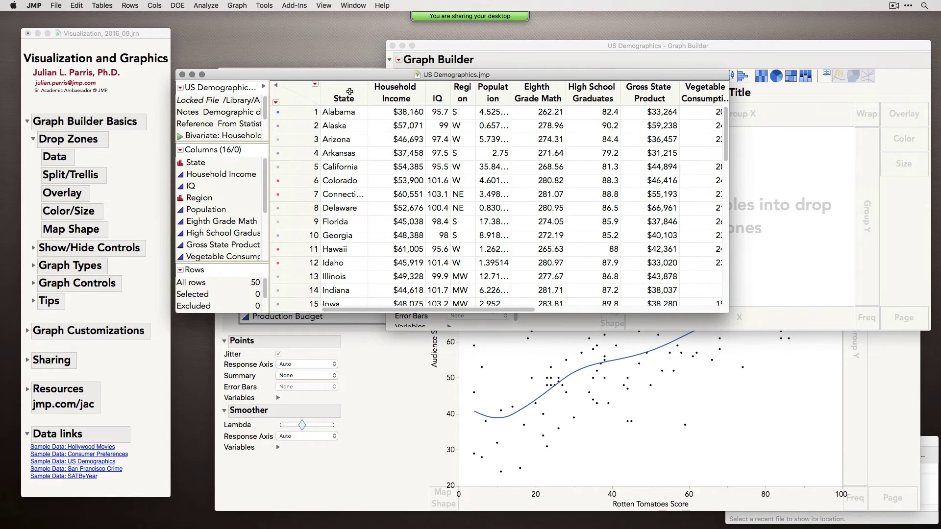
pyautogui.click(343, 99)
pyautogui.moveTo(480, 51); pyautogui.dragTo(457, 43)
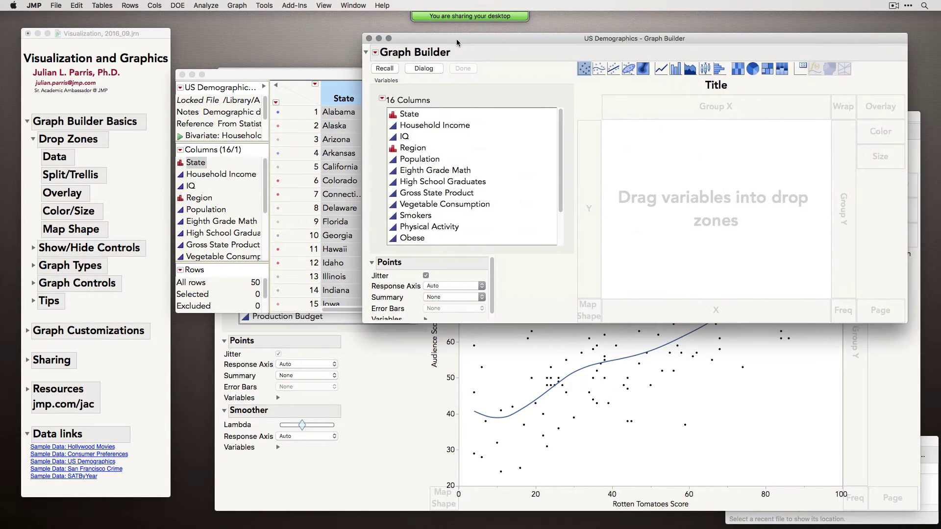
# Assign State to the Map Shape zone to draw the US map, and enlarge and reposition the graph window.
pyautogui.moveTo(405, 114)
pyautogui.mouseDown()
pyautogui.moveTo(564, 294)
pyautogui.moveTo(441, 118)
pyautogui.moveTo(422, 144)
pyautogui.moveTo(431, 273)
pyautogui.moveTo(592, 312)
pyautogui.mouseUp()
pyautogui.click(424, 126)
pyautogui.click(411, 116)
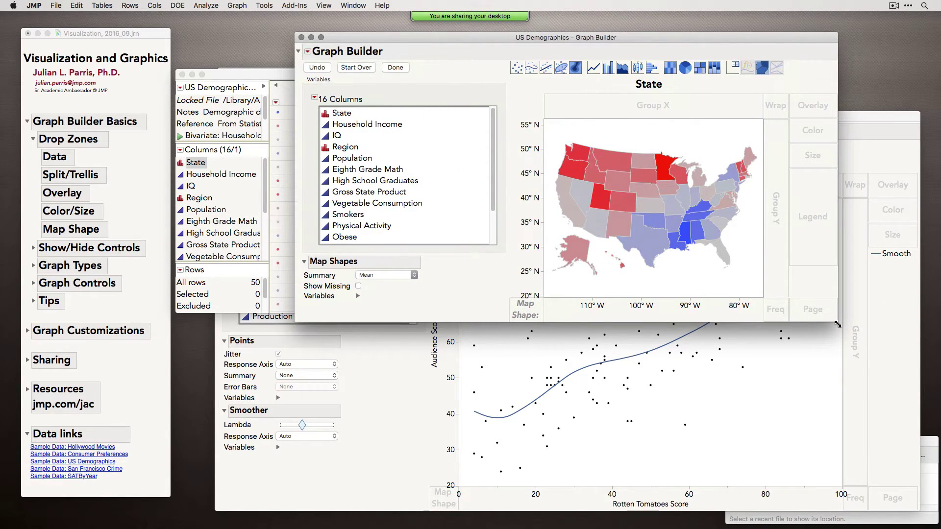
pyautogui.moveTo(838, 322); pyautogui.dragTo(890, 383)
pyautogui.moveTo(620, 38); pyautogui.dragTo(576, 34)
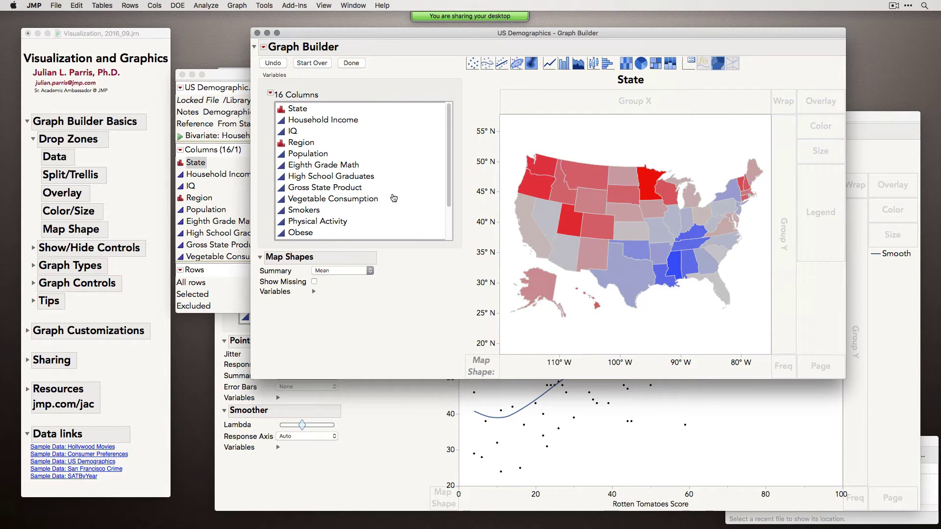
# Color the state map by Smokers, and close the US Demographics graph window.
pyautogui.moveTo(307, 211); pyautogui.dragTo(623, 205)
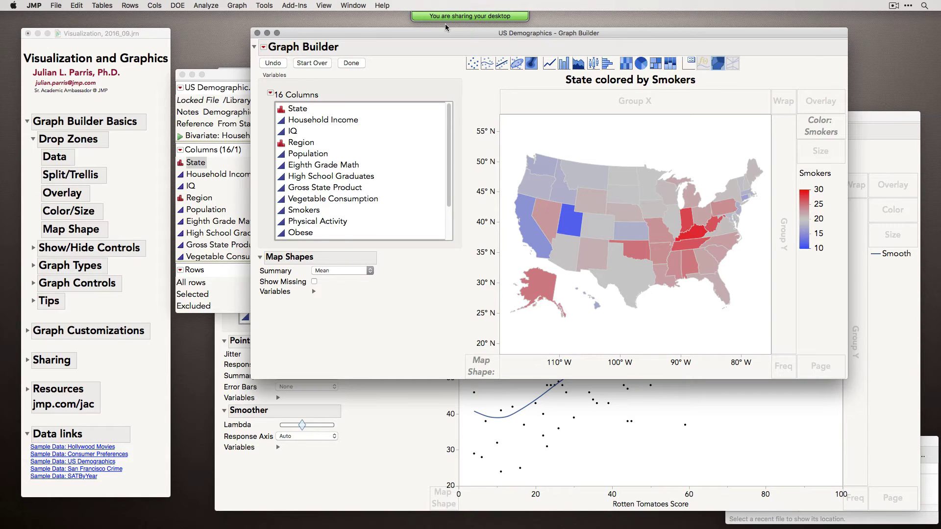
pyautogui.moveTo(445, 32); pyautogui.dragTo(422, 36)
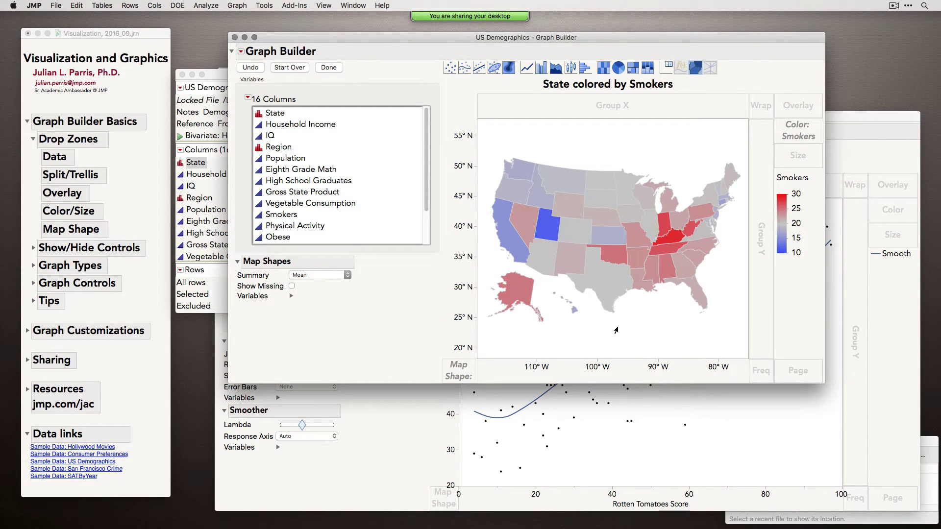
pyautogui.click(234, 38)
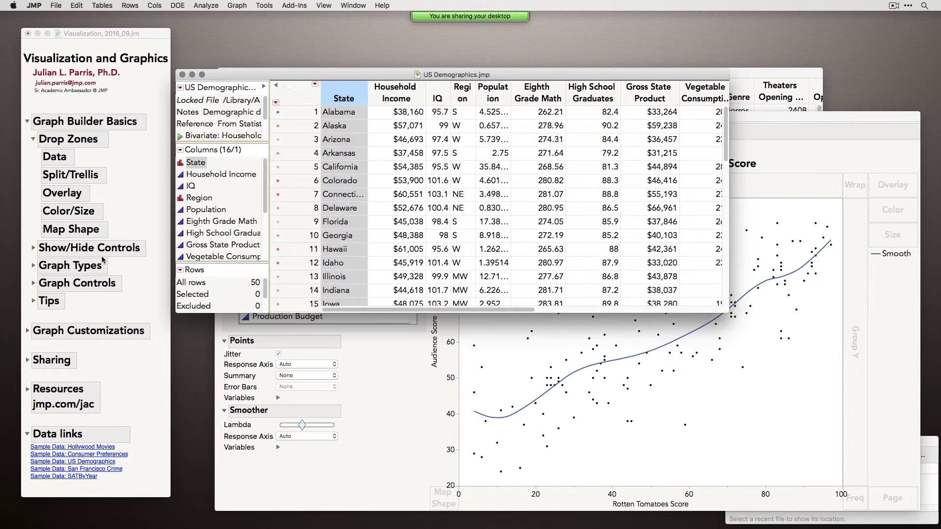
# Bring the Hollywood Movies graph window forward, move it higher, and start the graph over with no variables assigned.
pyautogui.click(797, 131)
pyautogui.moveTo(733, 116); pyautogui.dragTo(716, 39)
pyautogui.click(259, 71)
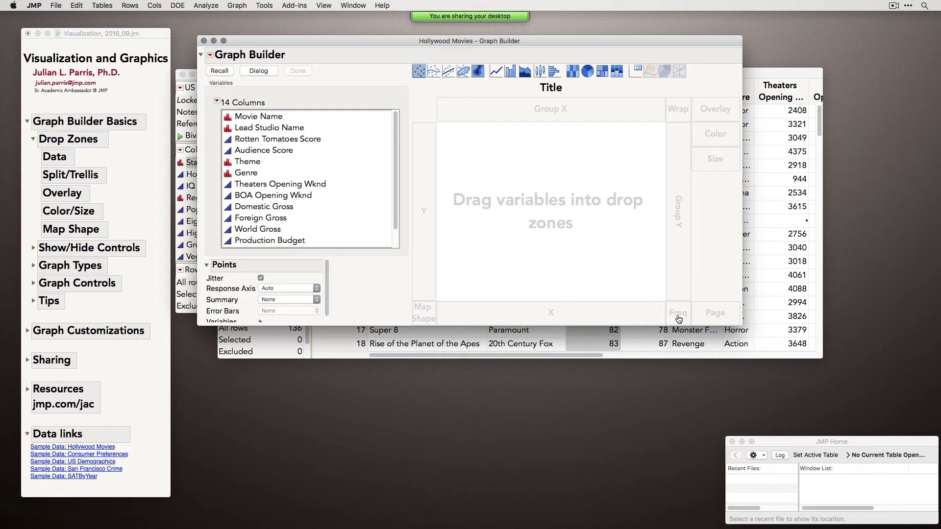
# Plot Theaters Opening Wknd on the Y axis against Domestic Gross on the X axis.
pyautogui.moveTo(679, 320)
pyautogui.moveTo(306, 186); pyautogui.dragTo(419, 181)
pyautogui.click(285, 211)
pyautogui.moveTo(277, 215); pyautogui.dragTo(518, 306)
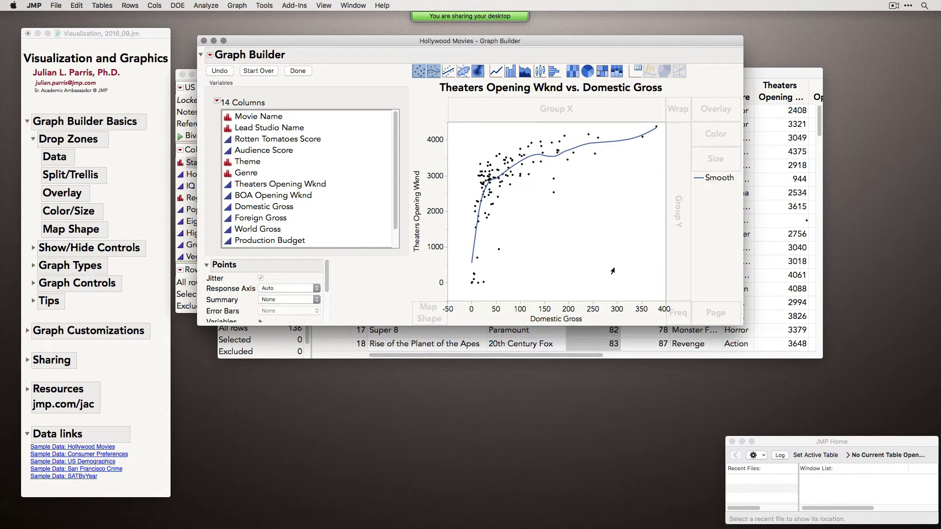
# Assign Theme to the Page zone to make a separate graph per theme, and close the Hollywood Movies graph window.
pyautogui.click(245, 163)
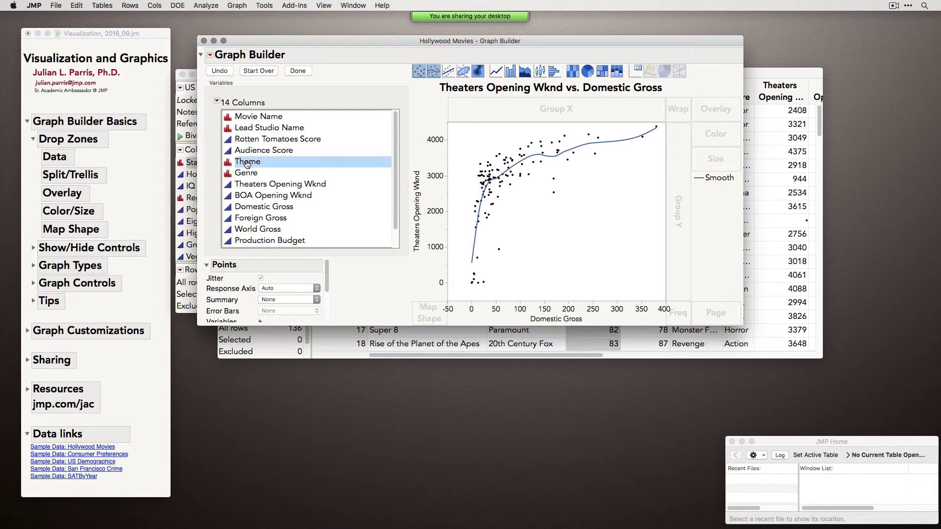
pyautogui.moveTo(245, 164); pyautogui.dragTo(712, 312)
pyautogui.moveTo(747, 55)
pyautogui.mouseDown()
pyautogui.moveTo(757, 98)
pyautogui.moveTo(736, 139)
pyautogui.moveTo(744, 189)
pyautogui.moveTo(736, 151)
pyautogui.moveTo(760, 42)
pyautogui.mouseUp()
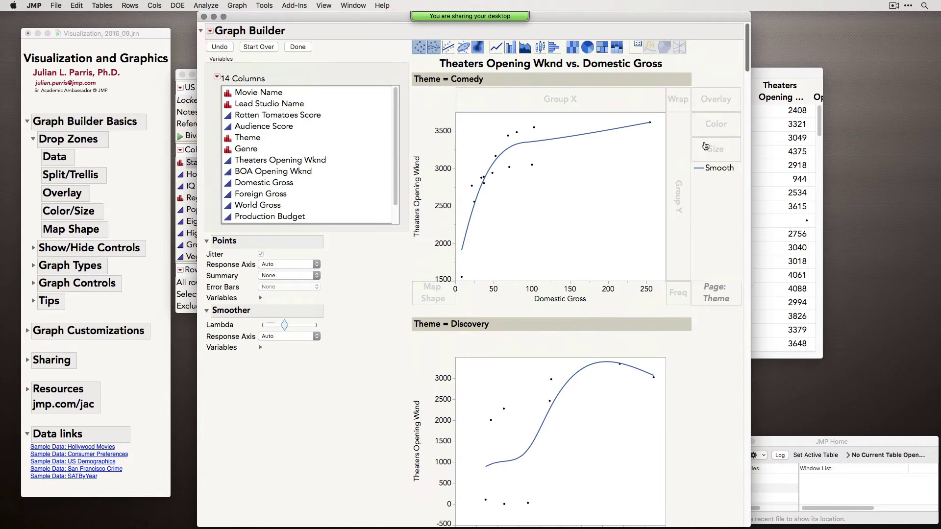
pyautogui.click(204, 17)
# Collapse the journal's Drop Zones section and expand Show/Hide Controls.
pyautogui.click(139, 180)
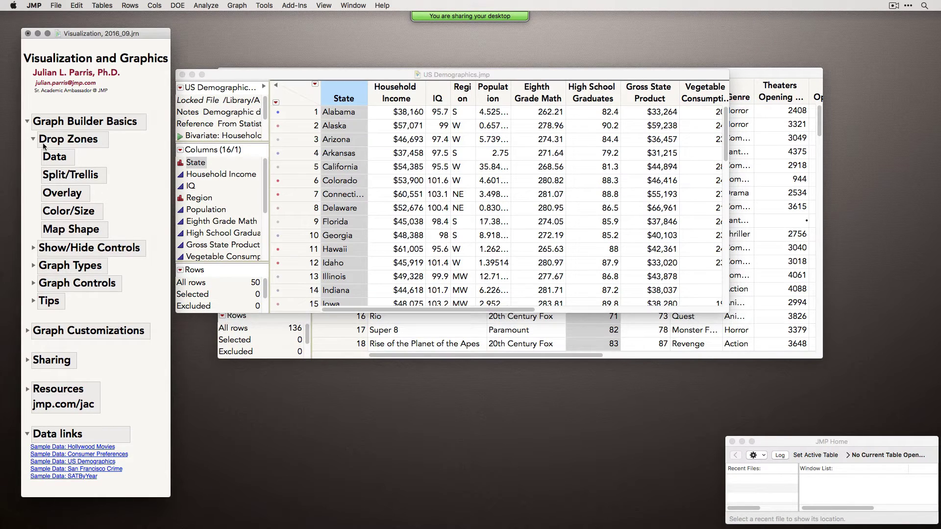
pyautogui.click(32, 139)
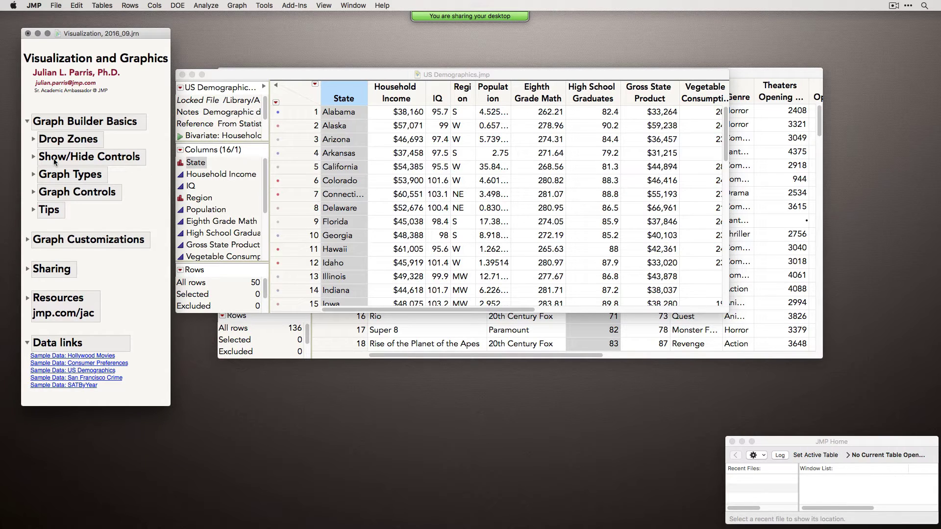
pyautogui.click(32, 158)
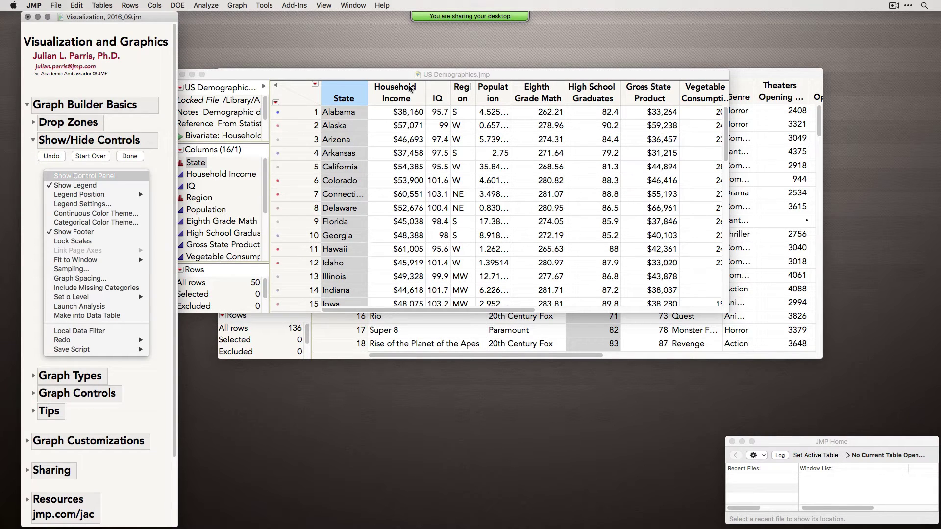
pyautogui.moveTo(434, 74); pyautogui.dragTo(478, 93)
pyautogui.click(237, 5)
pyautogui.click(241, 17)
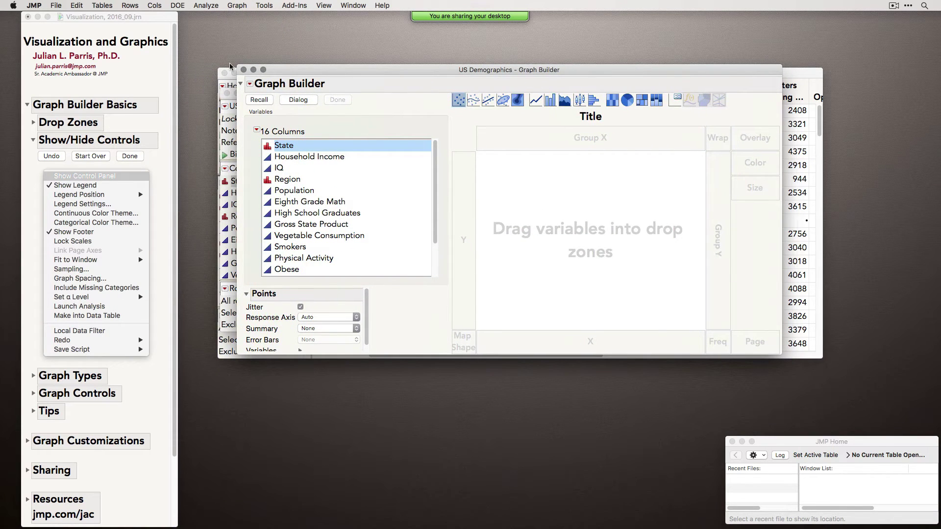
pyautogui.click(245, 70)
# Start Graph Builder from the Hollywood Movies table and plot Audience Score against Rotten Tomatoes Score.
pyautogui.click(372, 70)
pyautogui.click(265, 6)
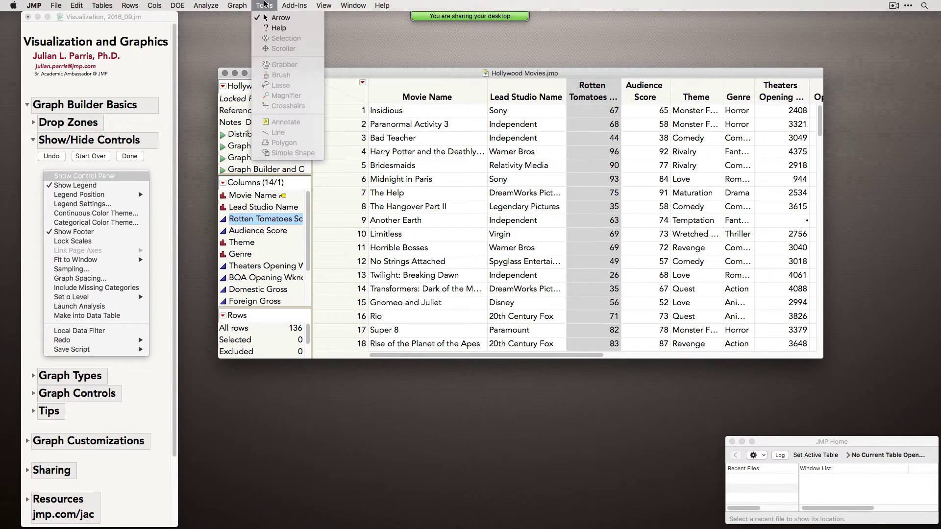
pyautogui.click(248, 17)
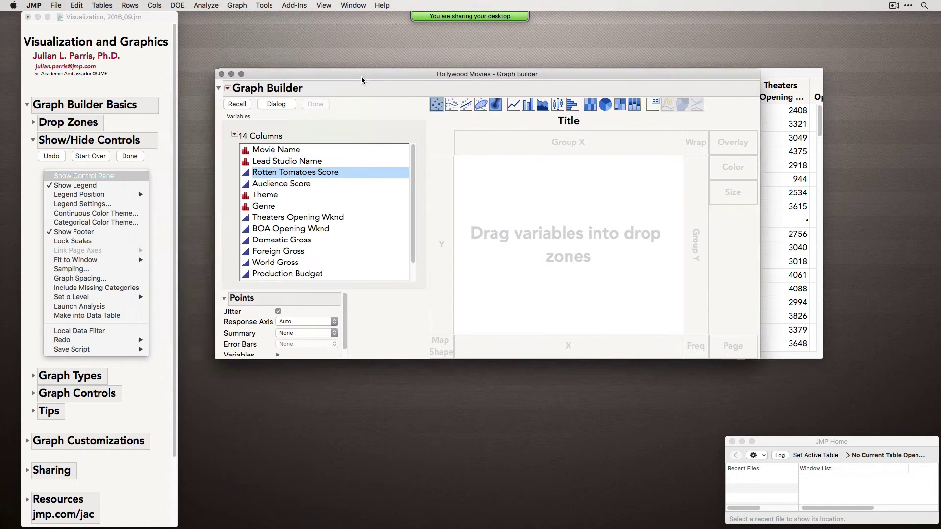
pyautogui.keyDown('shift'); pyautogui.click(301, 182); pyautogui.keyUp('shift')
pyautogui.moveTo(301, 181); pyautogui.dragTo(533, 223)
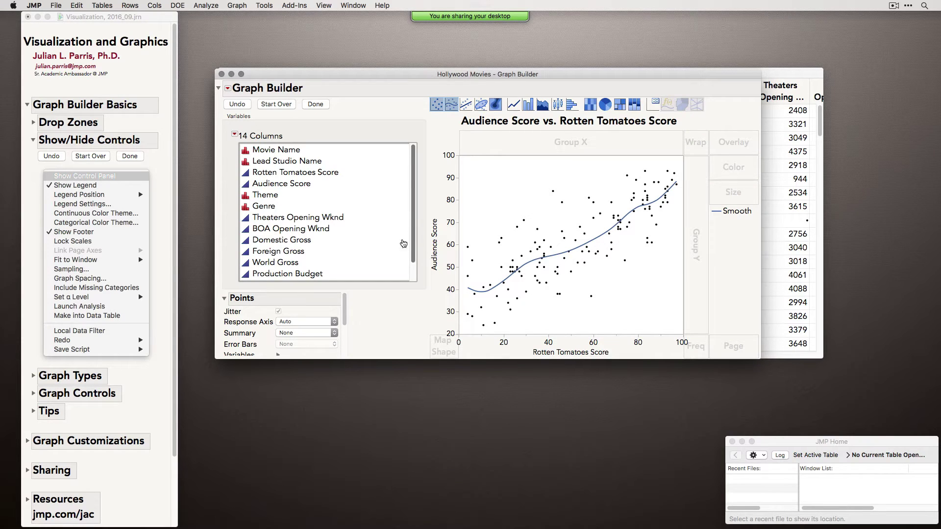
# Finish the graph to hide its control panel, reposition its window over the table, and select the Smooth legend entry.
pyautogui.moveTo(475, 77); pyautogui.dragTo(499, 76)
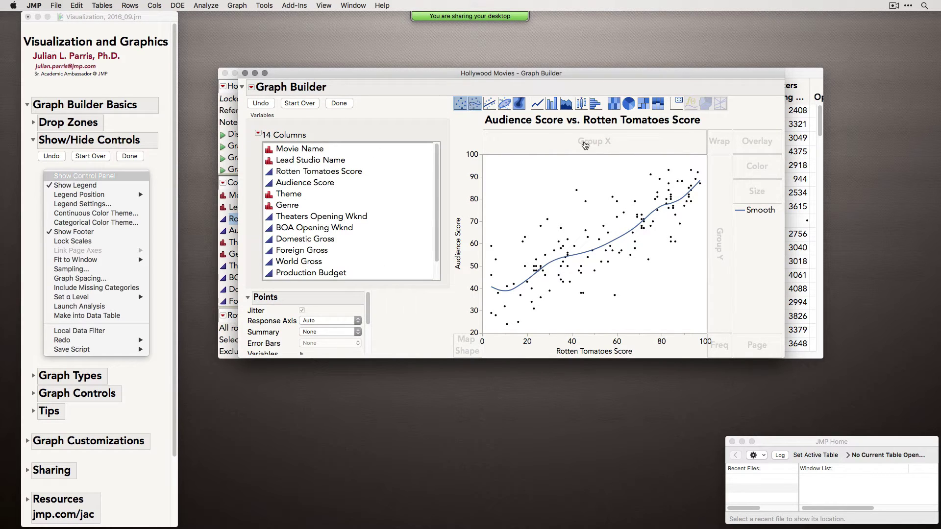
pyautogui.click(339, 104)
pyautogui.moveTo(379, 76); pyautogui.dragTo(494, 54)
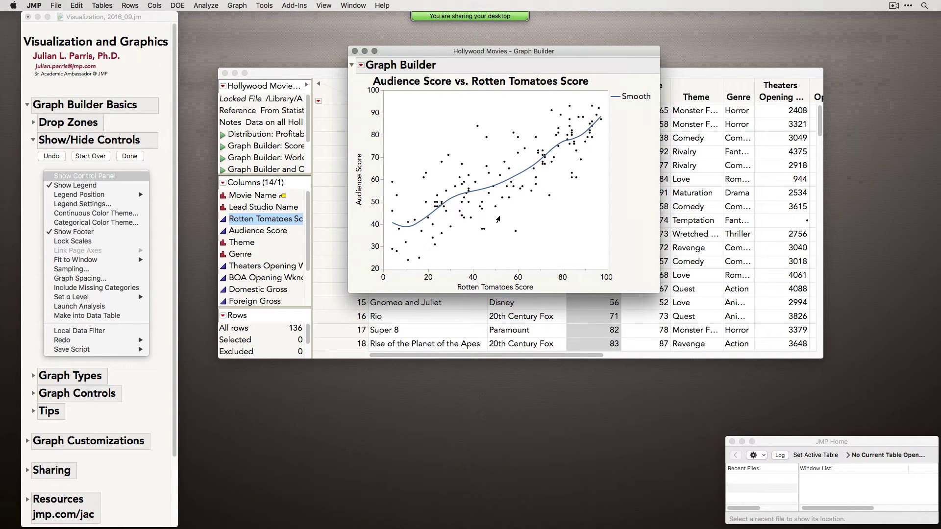
pyautogui.doubleClick(501, 85)
pyautogui.click(622, 132)
pyautogui.click(637, 98)
# Show the Graph Builder control panel again, and hide and restore it once more.
pyautogui.click(361, 66)
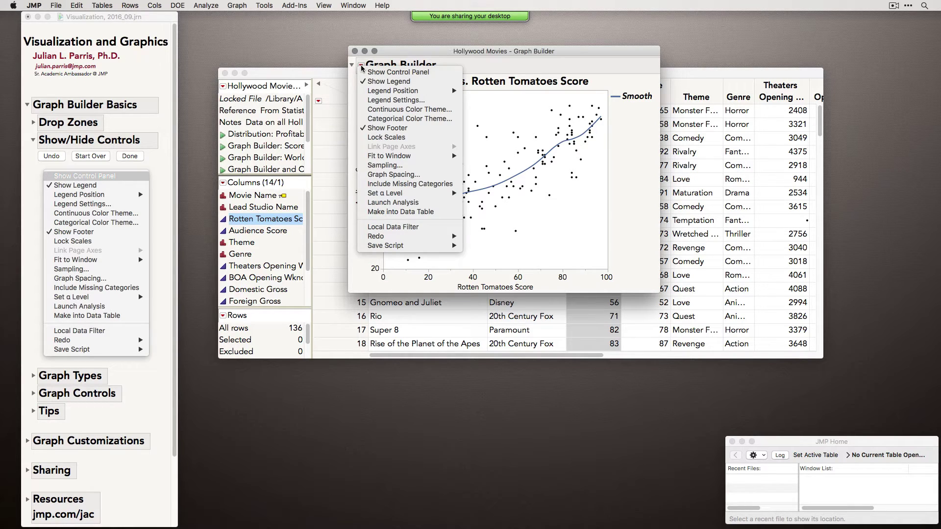
pyautogui.click(387, 74)
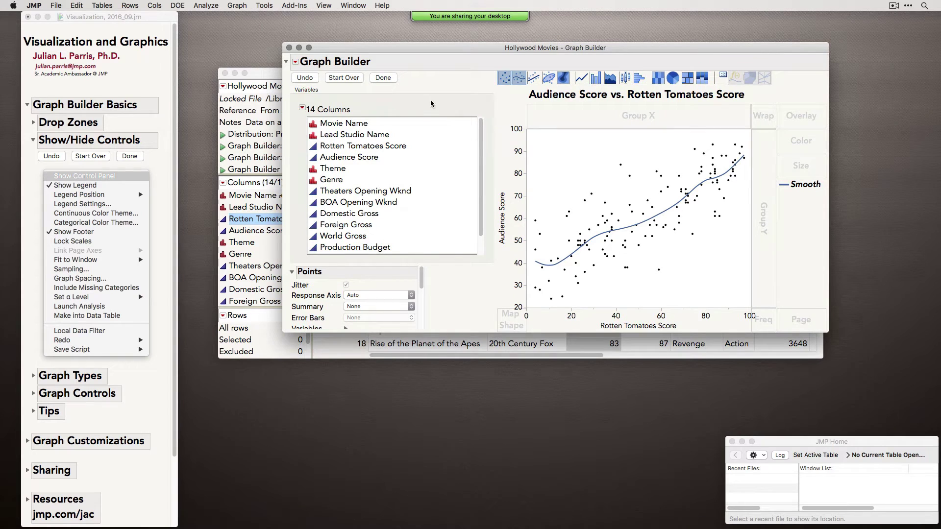
pyautogui.click(384, 78)
pyautogui.click(296, 63)
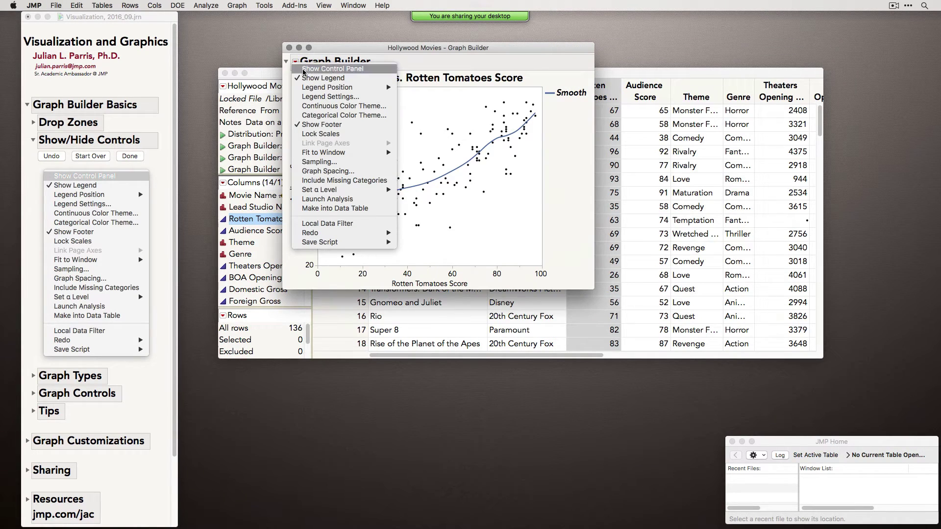
pyautogui.click(303, 69)
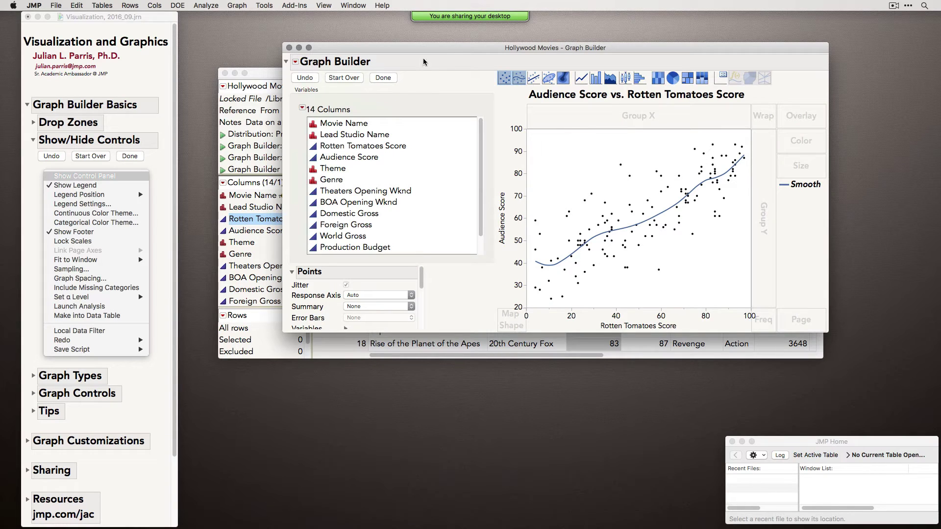
# Collapse the journal's Show/Hide Controls section, expand Graph Types, and bring the graph window in front of the journal.
pyautogui.click(38, 139)
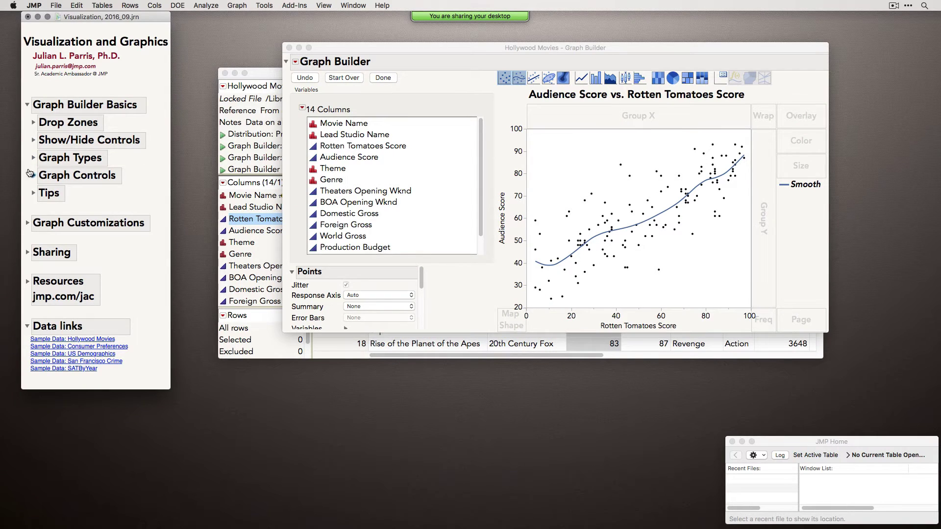
pyautogui.click(33, 157)
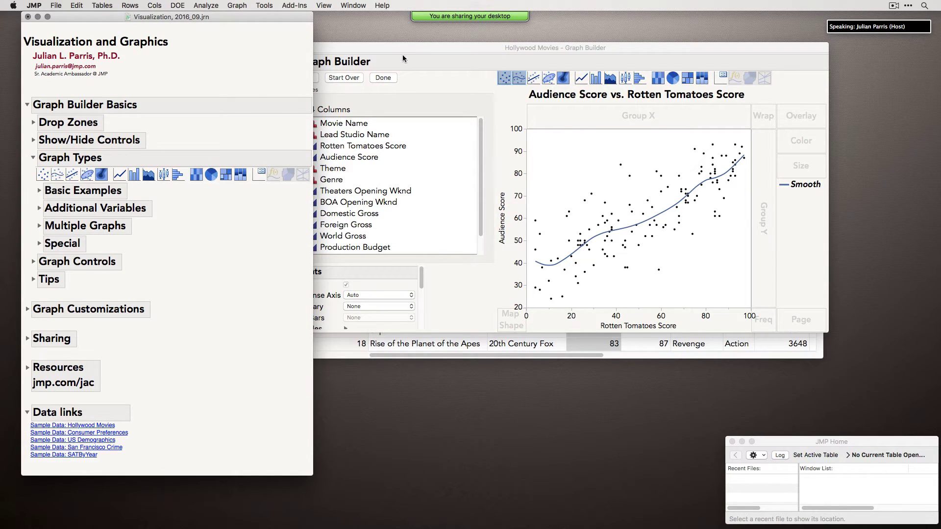
pyautogui.moveTo(411, 45); pyautogui.dragTo(399, 42)
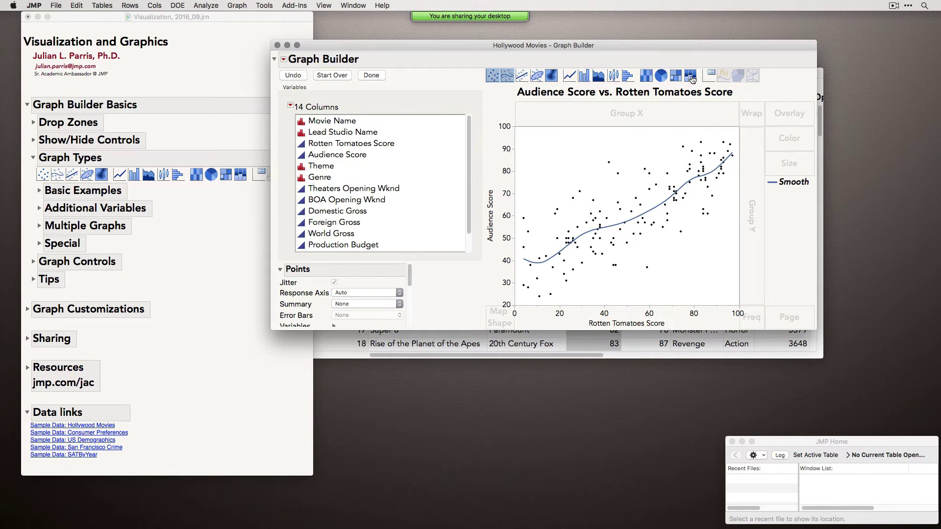
# Toggle the smoother off and back on in the Audience Score scatterplot.
pyautogui.click(509, 78)
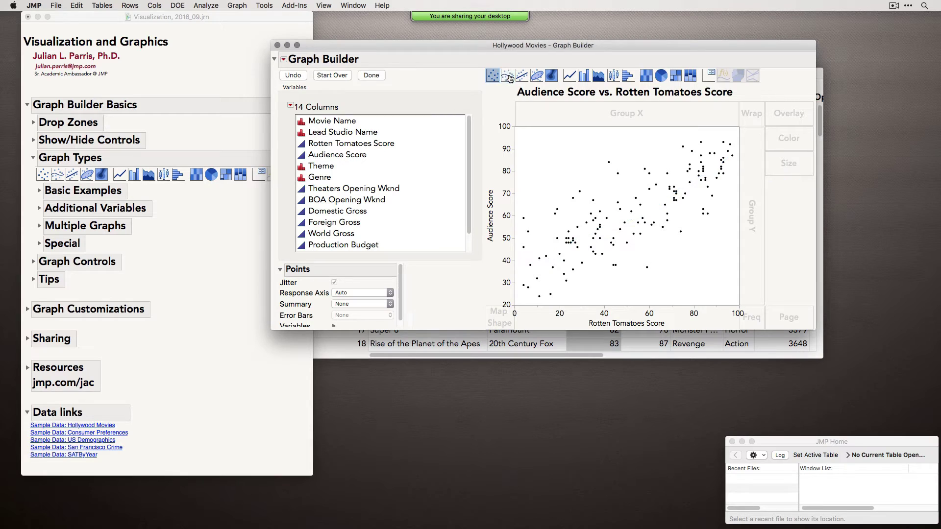
pyautogui.click(510, 78)
pyautogui.click(510, 78)
pyautogui.click(510, 78)
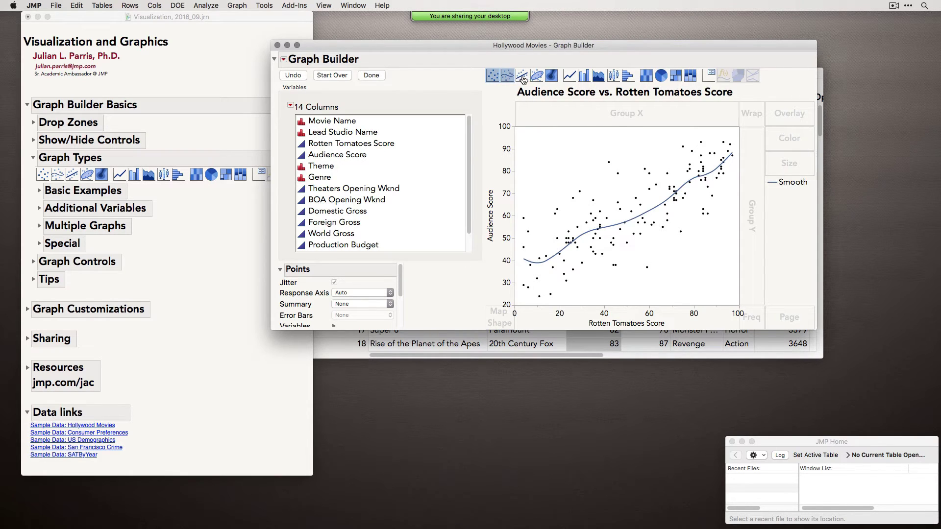
# Switch the scatterplot's smoother to Line Of Fit and then Ellipse, and toggle the points off and on.
pyautogui.click(523, 78)
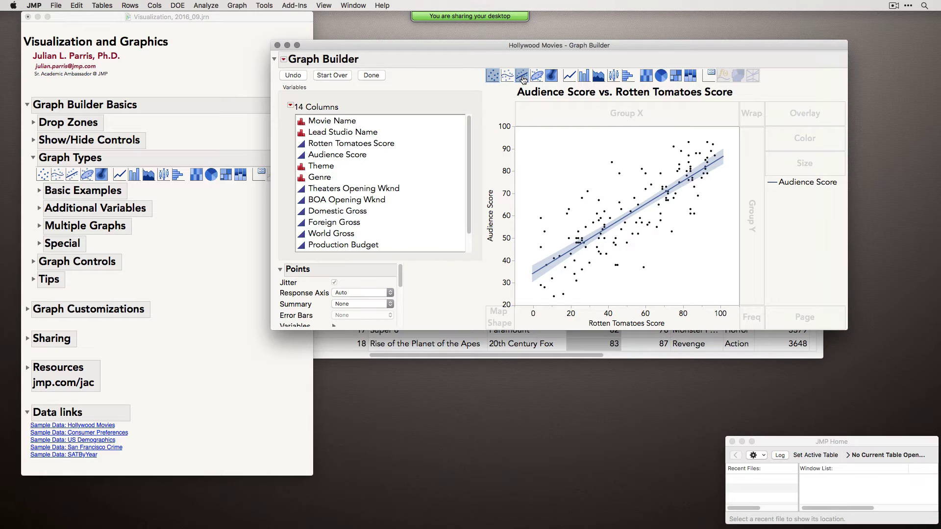
pyautogui.click(537, 77)
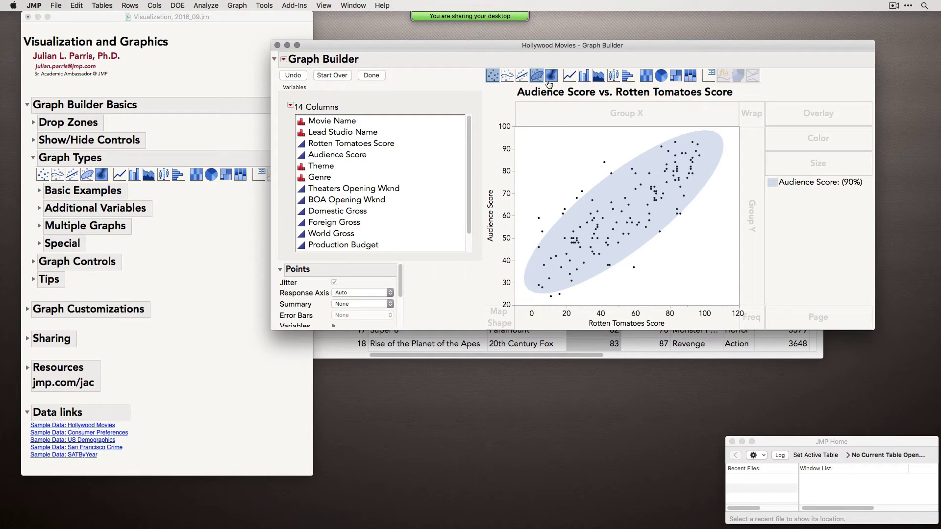
pyautogui.keyDown('shift'); pyautogui.click(494, 78); pyautogui.keyUp('shift')
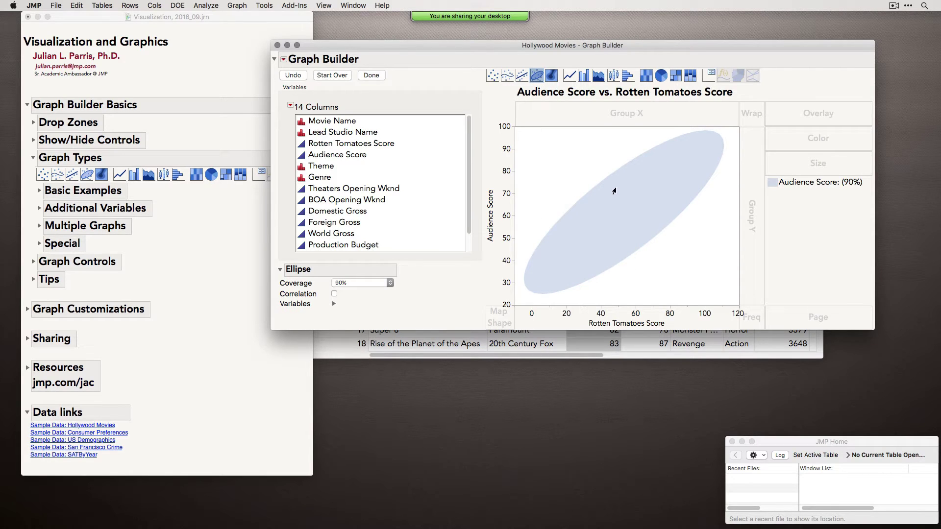
pyautogui.keyDown('shift'); pyautogui.click(494, 78); pyautogui.keyUp('shift')
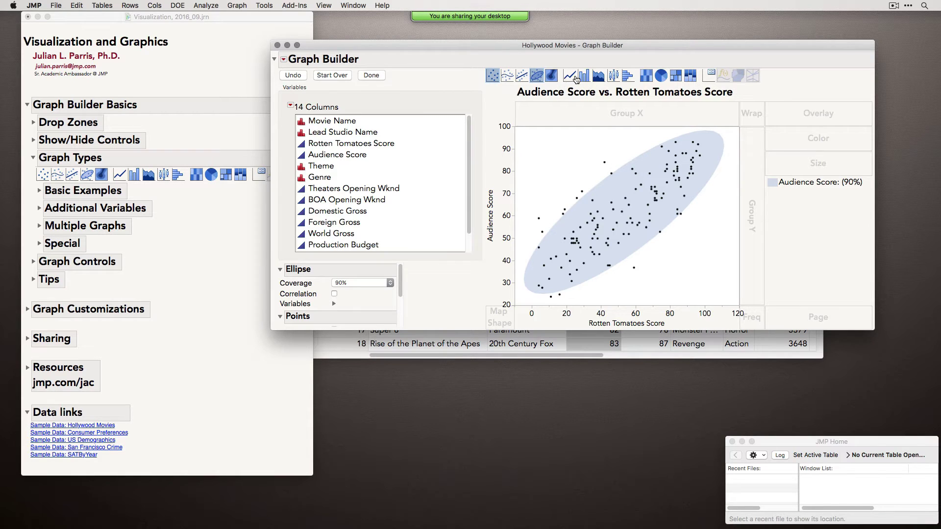
# Alternate the scatterplot between Line Of Fit and Ellipse, ending with Line Of Fit over the points.
pyautogui.click(523, 76)
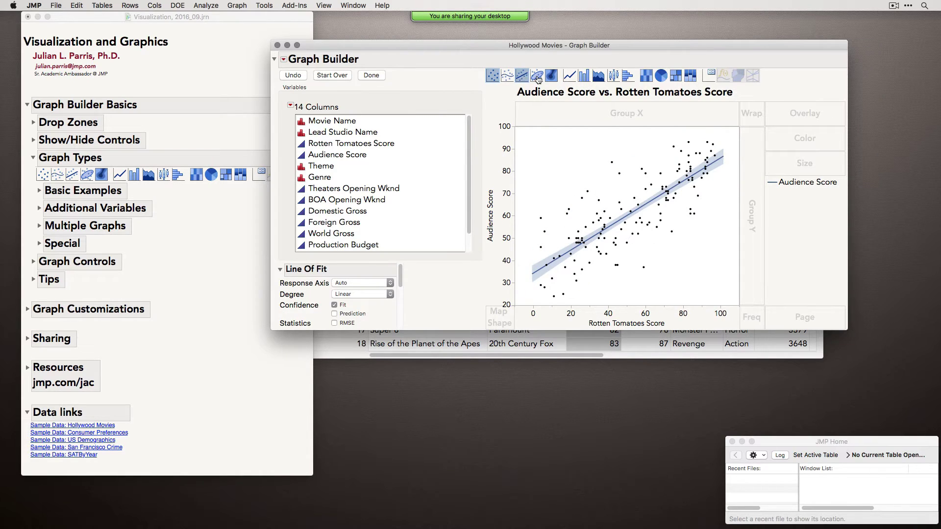
pyautogui.click(538, 78)
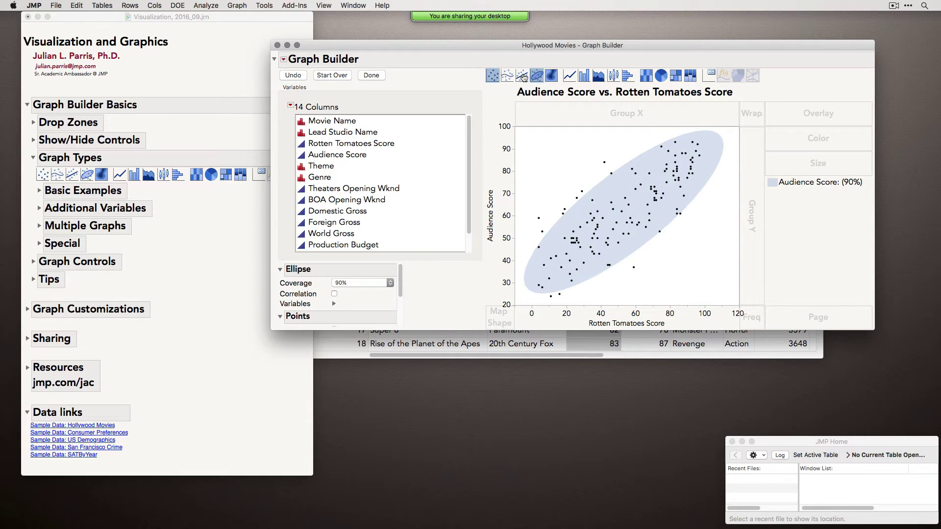
pyautogui.click(523, 77)
pyautogui.click(540, 78)
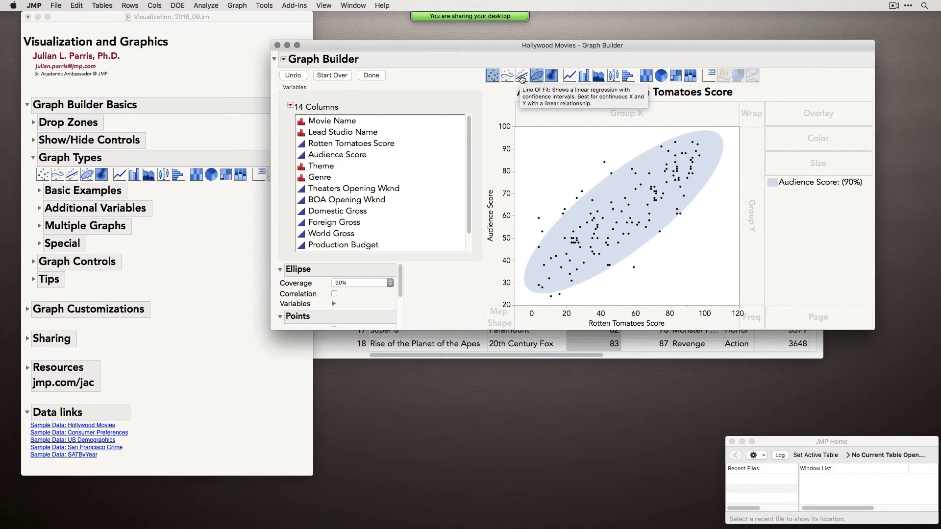
pyautogui.click(522, 78)
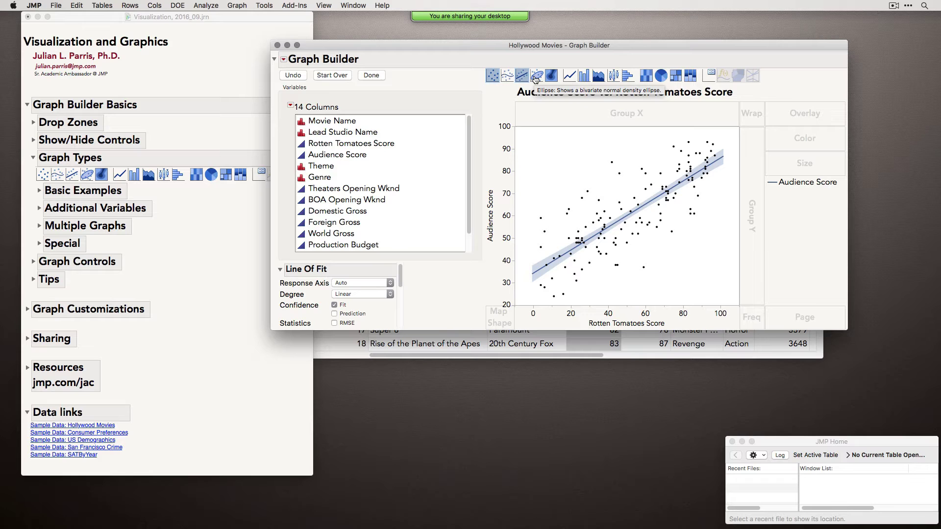
# Add the Ellipse to the graph alongside the line of fit, remove it, and add it again.
pyautogui.moveTo(535, 80); pyautogui.dragTo(600, 230)
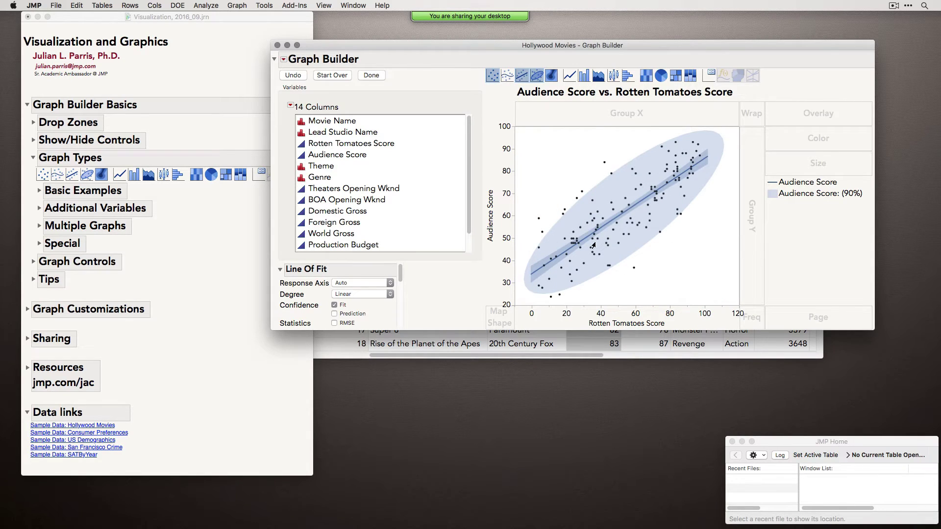
pyautogui.keyDown('shift'); pyautogui.click(536, 78); pyautogui.keyUp('shift')
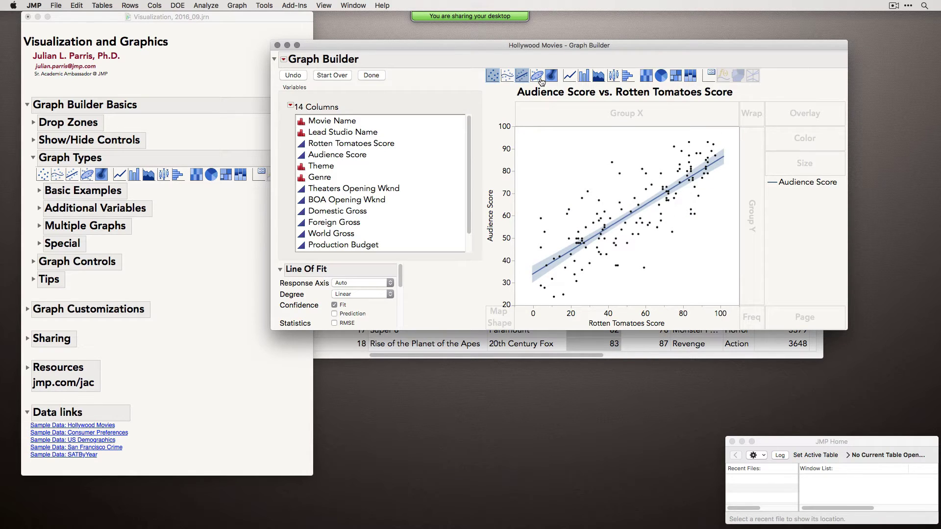
pyautogui.keyDown('shift'); pyautogui.click(538, 79); pyautogui.keyUp('shift')
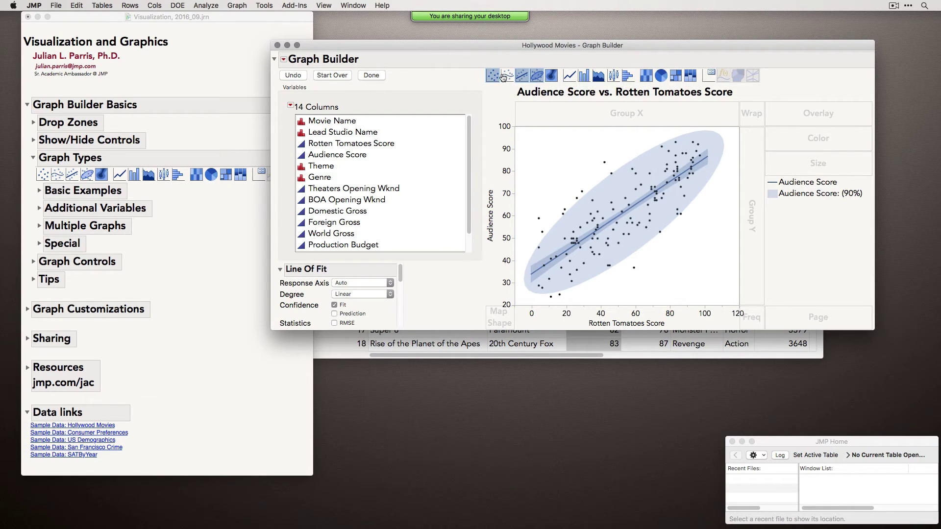
# Expand Basic Examples and its Continuous by Continuous section under Graph Types in the journal.
pyautogui.click(221, 202)
pyautogui.click(39, 191)
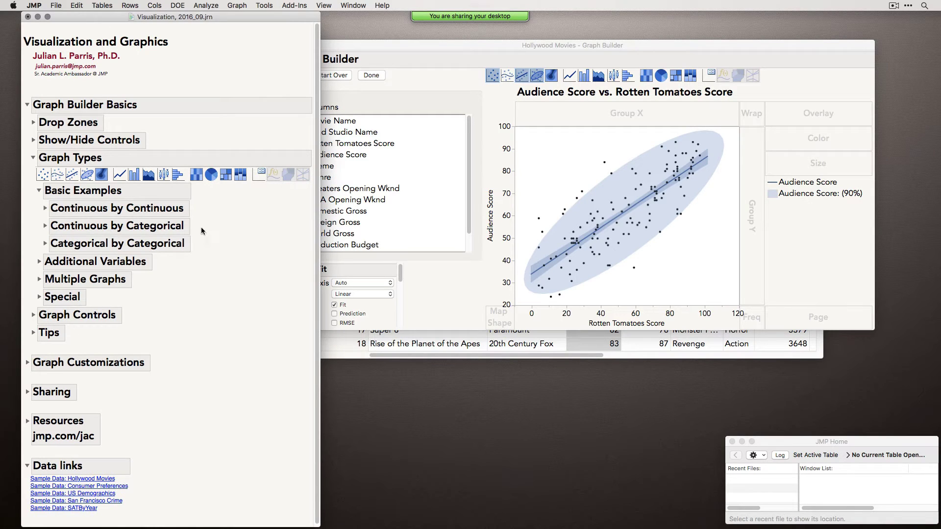
pyautogui.click(45, 209)
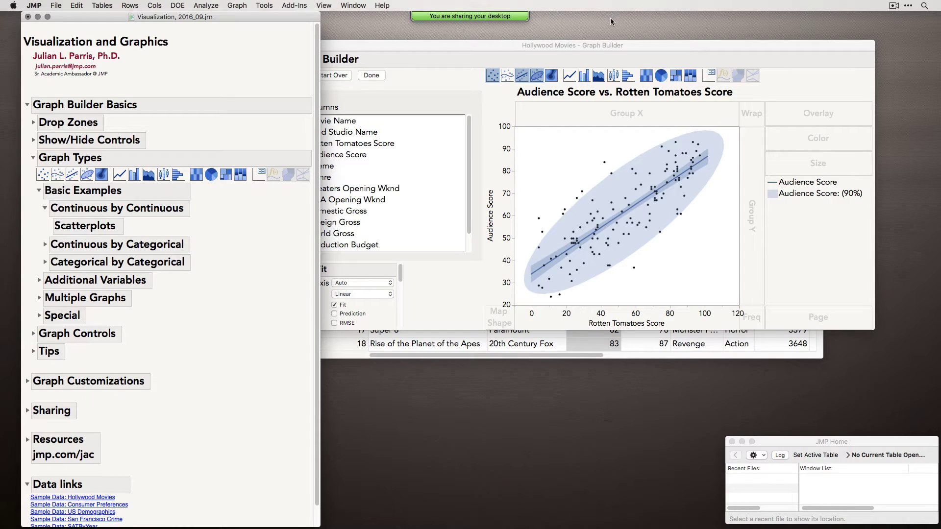
# Remove the line of fit and the ellipse from the Audience Score vs. Rotten Tomatoes Score graph, keeping only the points.
pyautogui.click(592, 48)
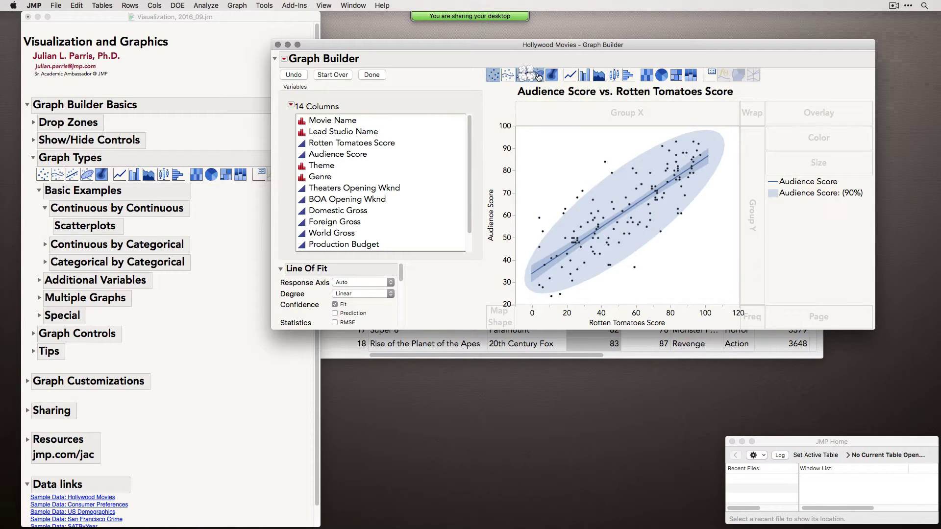
pyautogui.keyDown('shift'); pyautogui.click(523, 76); pyautogui.keyUp('shift')
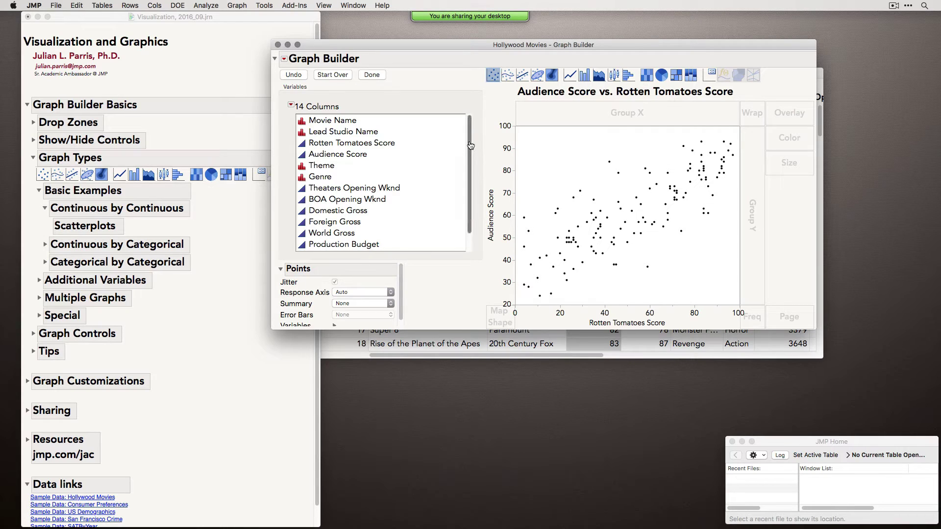
# Collapse Continuous by Continuous in the journal and expand Continuous by Categorical.
pyautogui.click(94, 214)
pyautogui.click(46, 209)
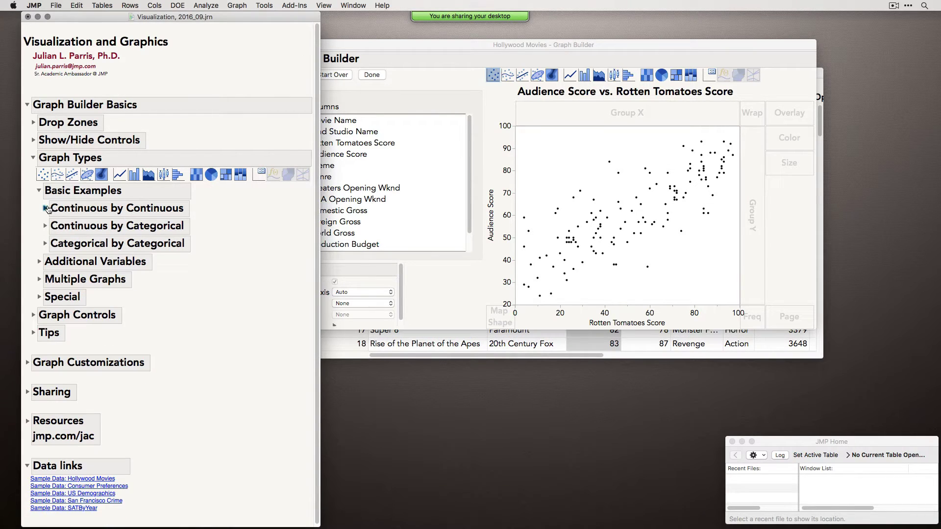
pyautogui.click(44, 226)
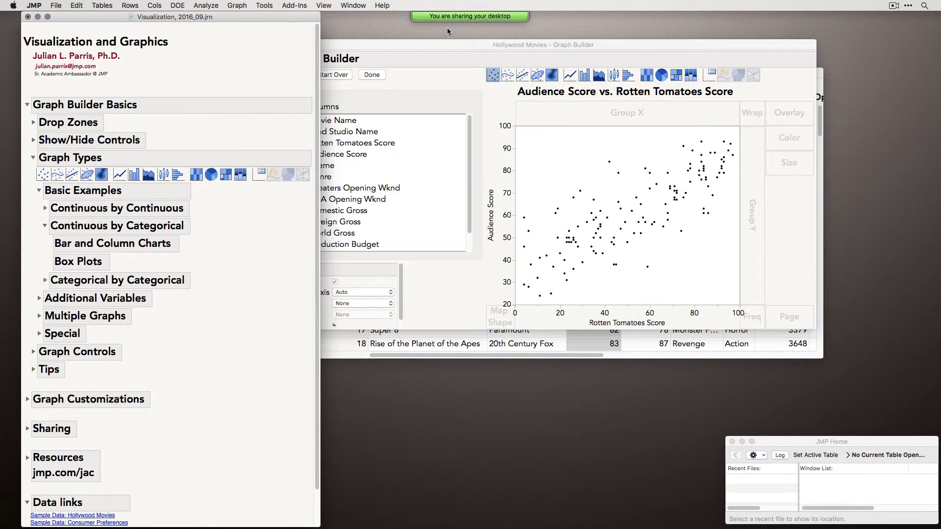
# Start the graph over and plot Audience Score on Y against Theme on X in an enlarged Graph Builder window.
pyautogui.click(576, 208)
pyautogui.click(335, 76)
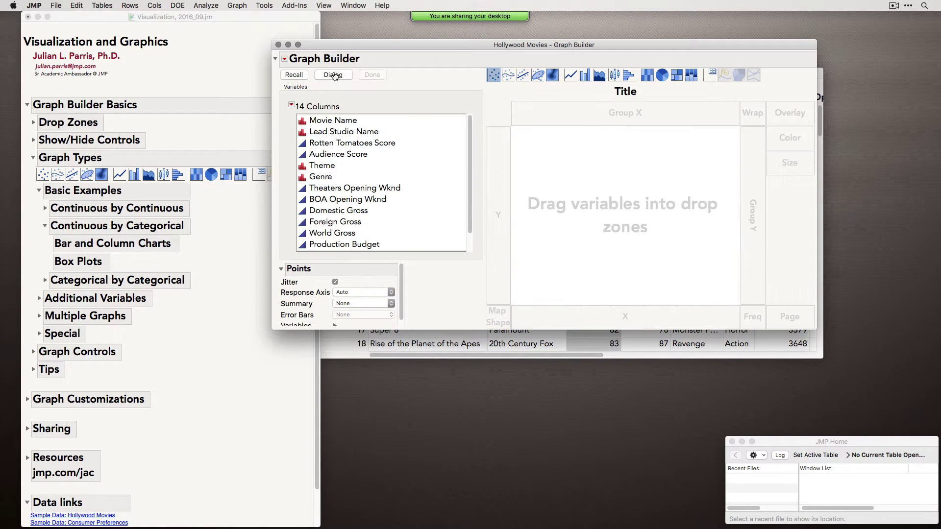
pyautogui.moveTo(351, 161); pyautogui.dragTo(581, 304)
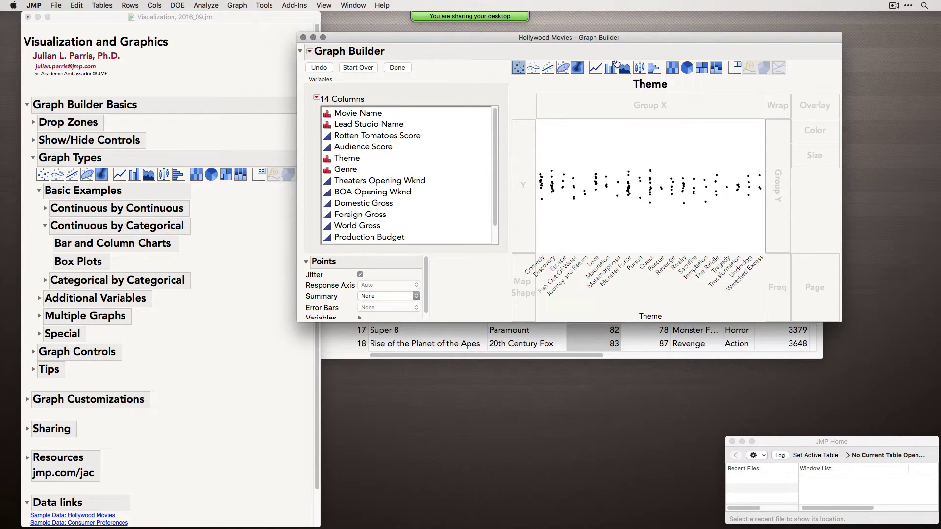
pyautogui.moveTo(606, 40); pyautogui.dragTo(561, 35)
pyautogui.moveTo(796, 318); pyautogui.dragTo(831, 373)
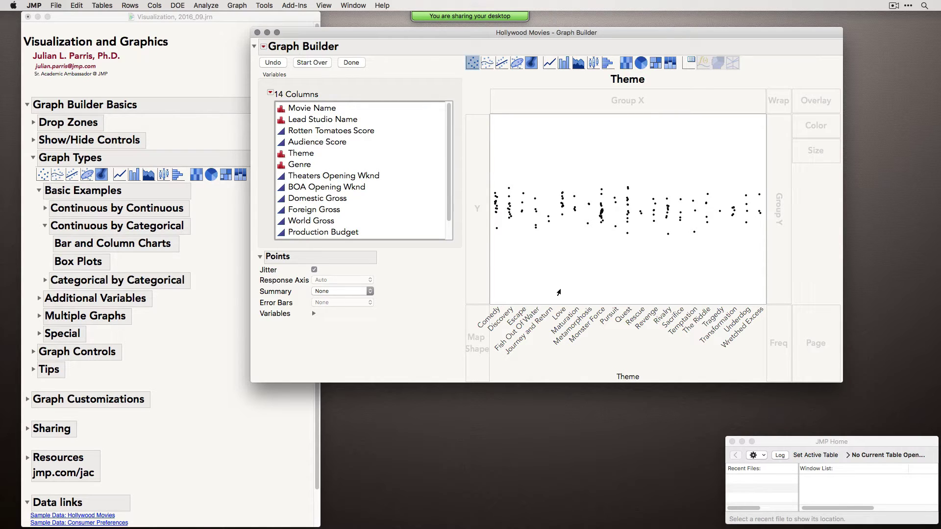
pyautogui.moveTo(329, 145); pyautogui.dragTo(480, 209)
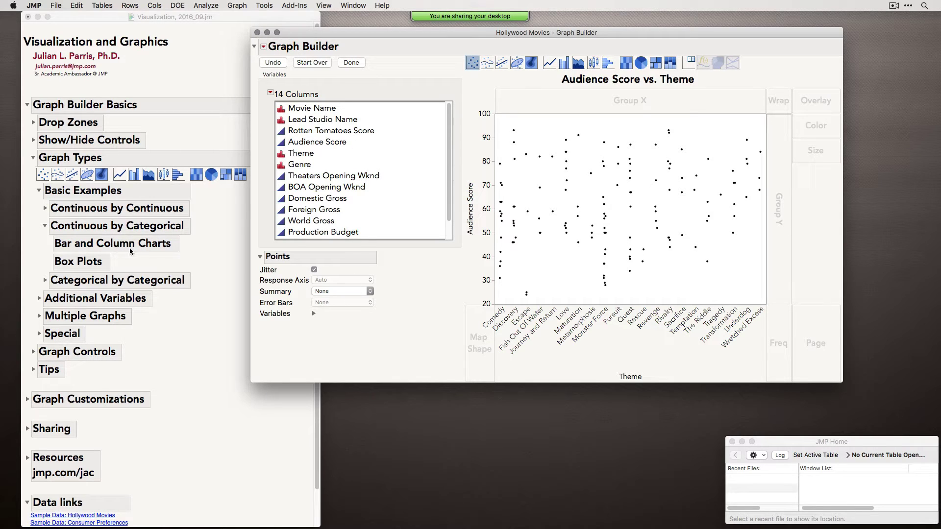
# Change the graph to a bar chart, try Median as its summary statistic, and return the summary to Mean.
pyautogui.click(565, 65)
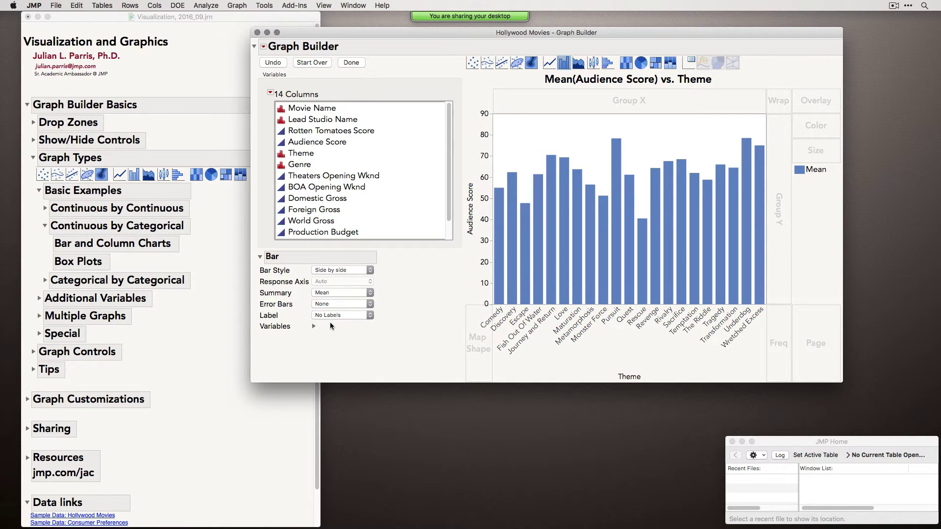
pyautogui.click(335, 295)
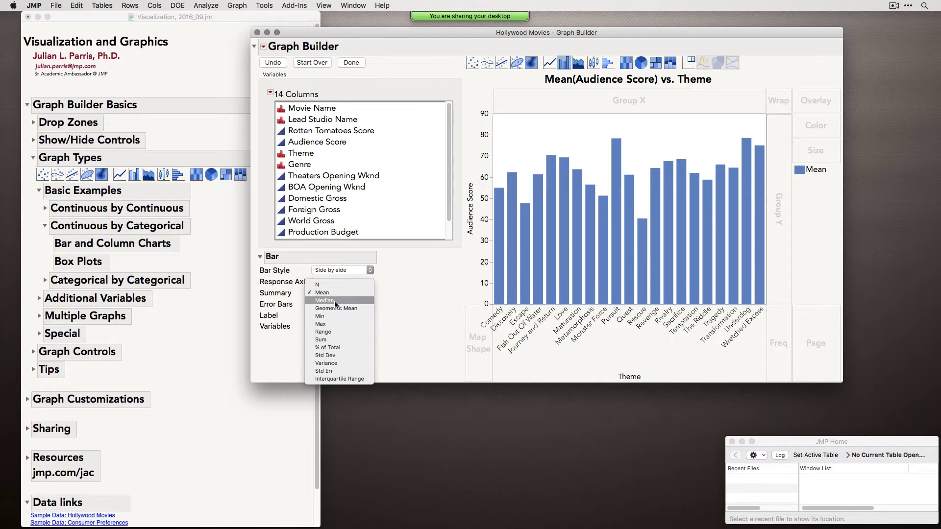
pyautogui.click(334, 301)
pyautogui.click(338, 293)
pyautogui.click(366, 290)
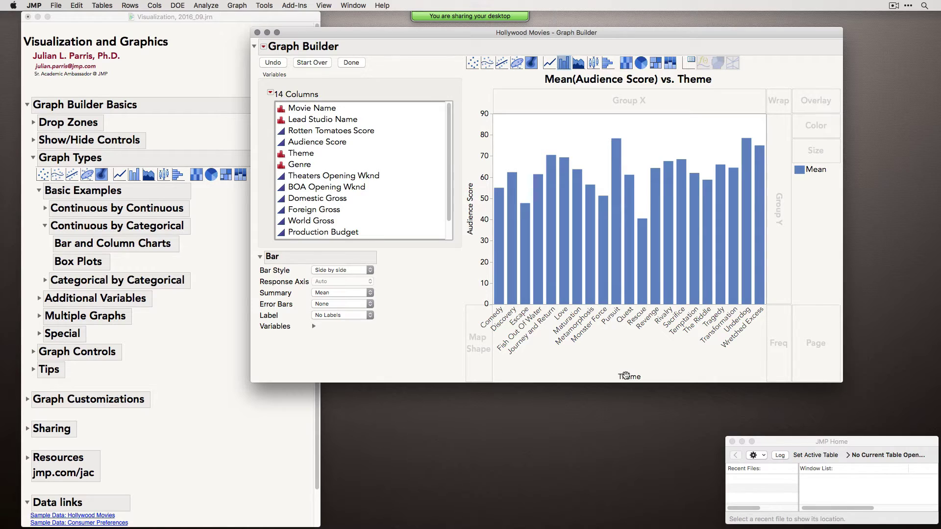
# Swap Audience Score and Theme between the axes, swap them back, and swap them again to put Theme on Y.
pyautogui.rightClick(471, 196)
pyautogui.moveTo(507, 199)
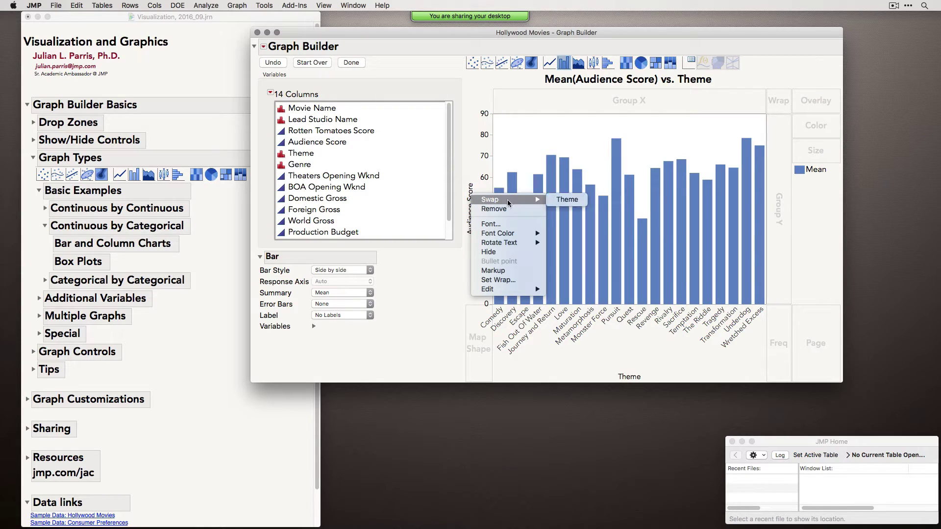
pyautogui.click(567, 200)
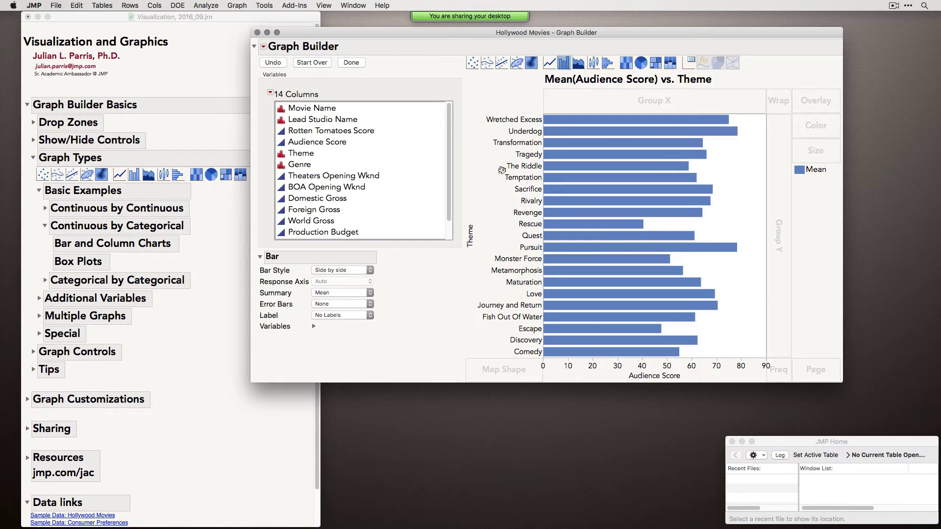
pyautogui.rightClick(528, 171)
pyautogui.moveTo(583, 184)
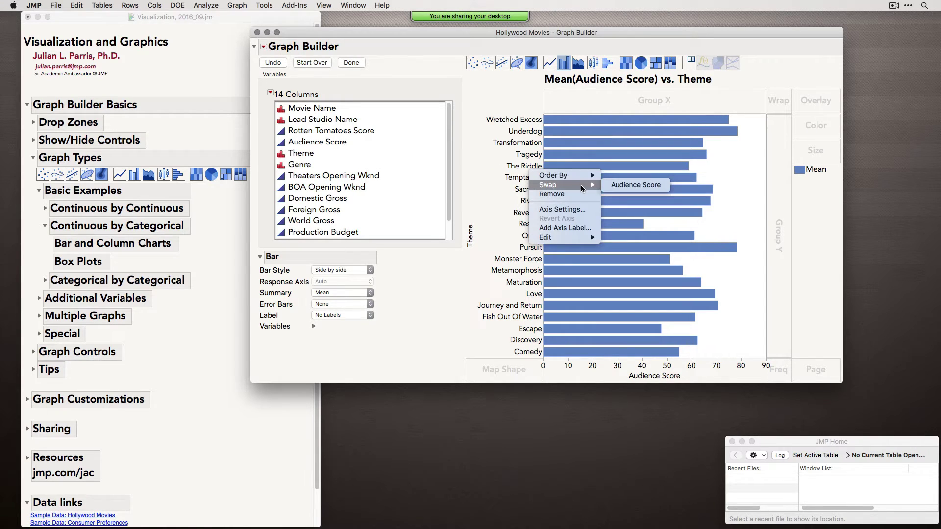
pyautogui.click(624, 189)
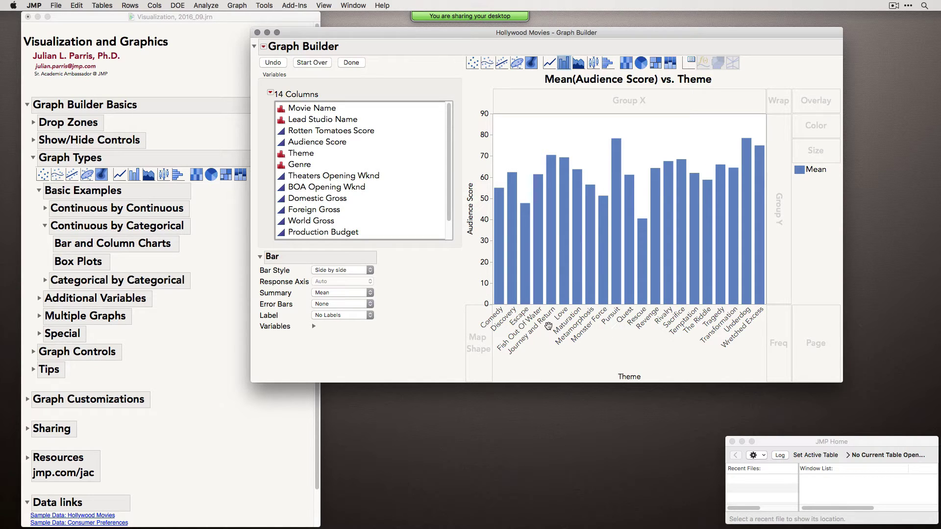
pyautogui.rightClick(475, 207)
pyautogui.moveTo(490, 209)
pyautogui.click(581, 210)
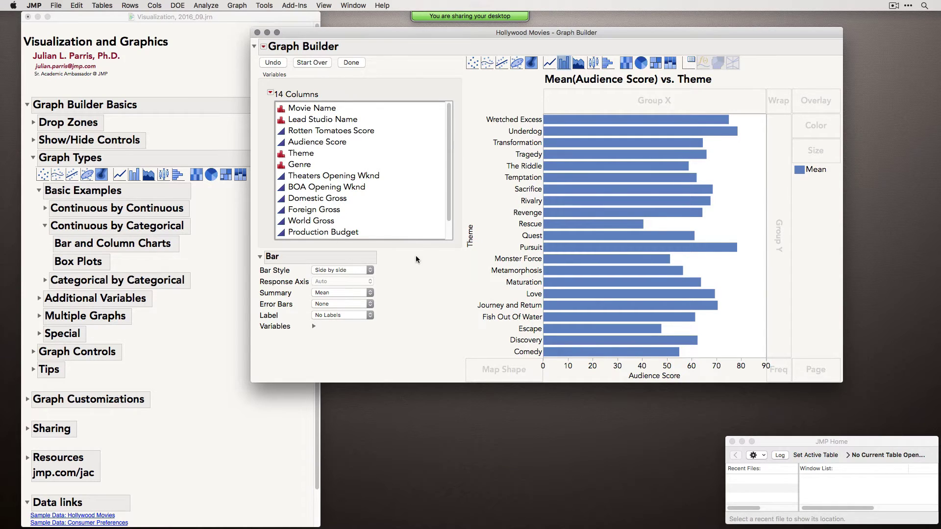
# Check the bar chart's error bar options and change the graph to box plots.
pyautogui.click(329, 304)
pyautogui.click(359, 304)
pyautogui.click(594, 63)
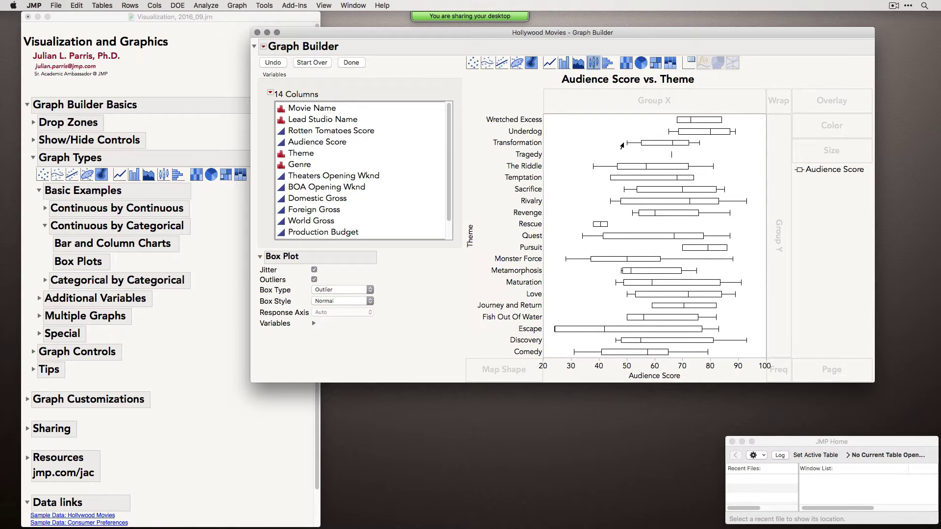
# Open a second Graph Builder and build a bar chart with Theme on Y and Audience Score on X.
pyautogui.moveTo(526, 33); pyautogui.dragTo(403, 46)
pyautogui.click(238, 6)
pyautogui.click(247, 18)
pyautogui.moveTo(397, 100); pyautogui.dragTo(607, 137)
pyautogui.moveTo(414, 254); pyautogui.dragTo(590, 263)
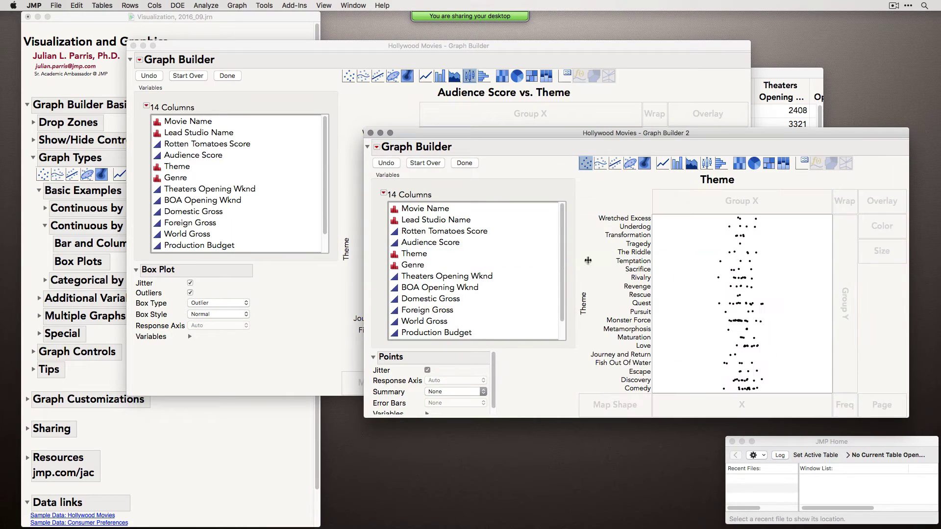
pyautogui.moveTo(449, 243); pyautogui.dragTo(698, 404)
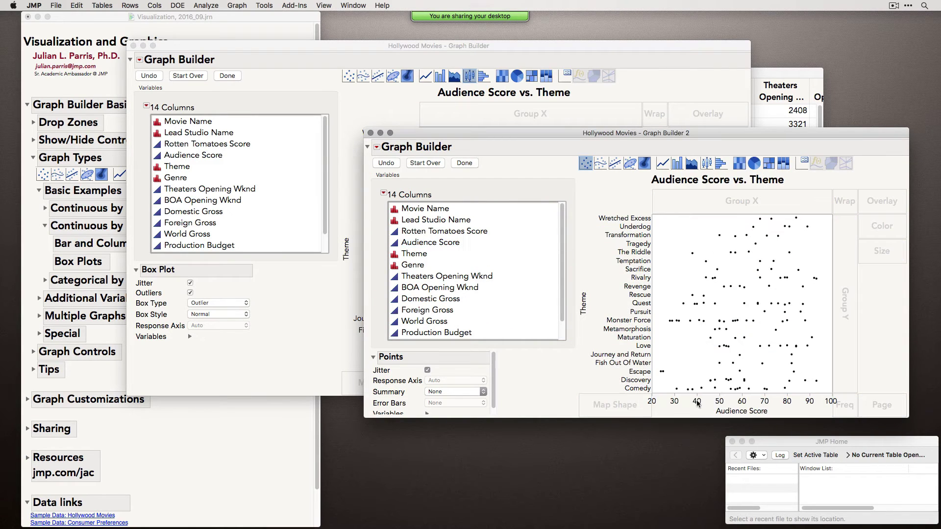
pyautogui.click(680, 165)
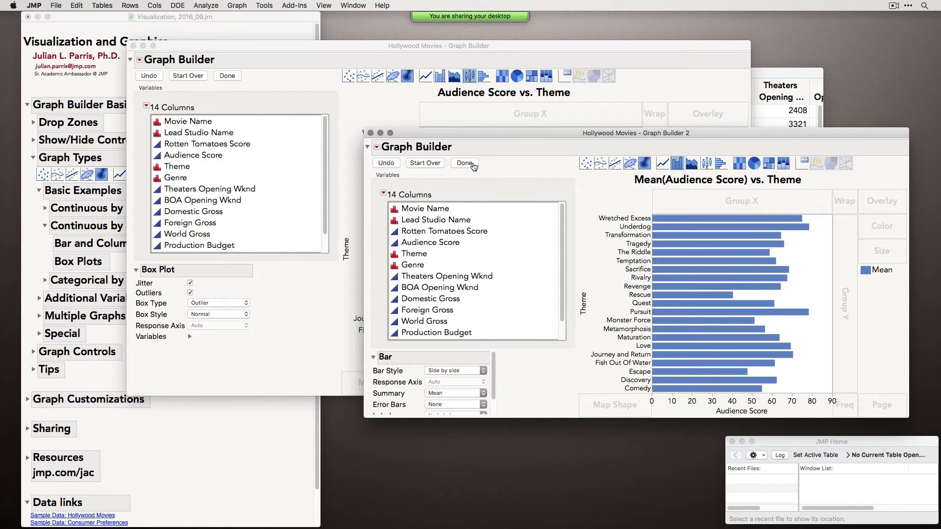
# Hide the second graph's controls with Done, enlarge its window, and arrange it beside the box plots for comparison.
pyautogui.click(471, 163)
pyautogui.moveTo(474, 139); pyautogui.dragTo(711, 55)
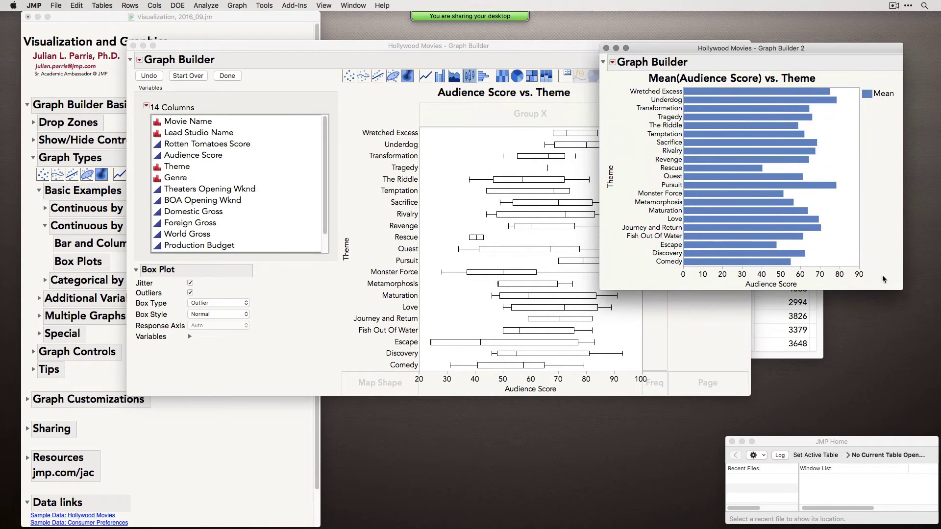
pyautogui.moveTo(897, 287); pyautogui.dragTo(921, 394)
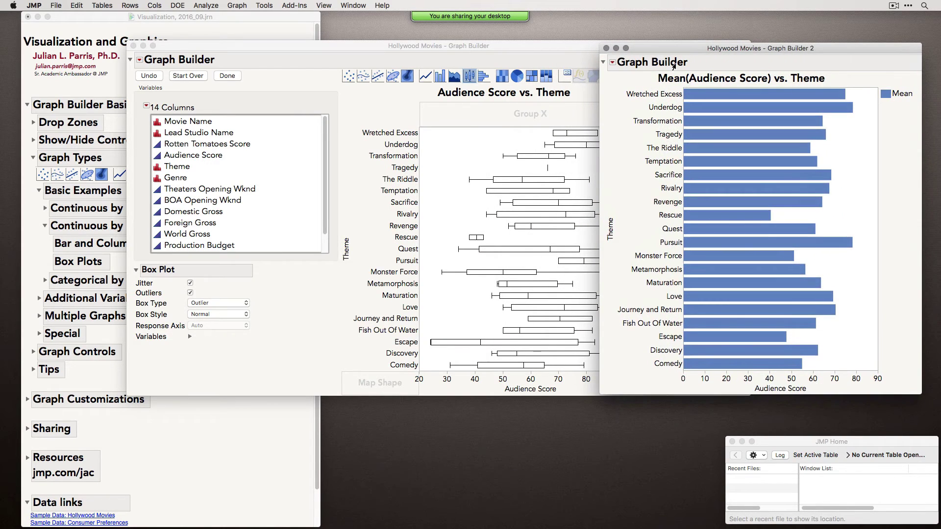
pyautogui.moveTo(532, 42); pyautogui.dragTo(476, 48)
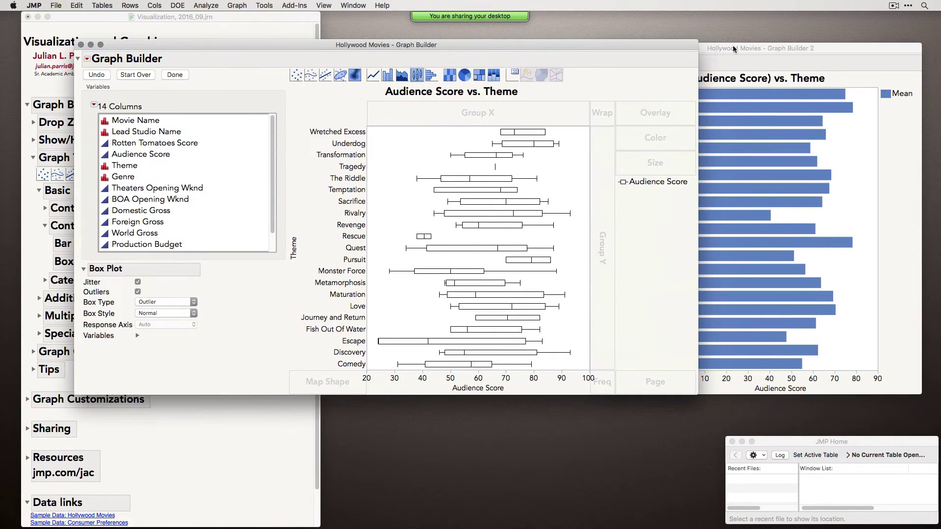
pyautogui.moveTo(734, 49); pyautogui.dragTo(743, 45)
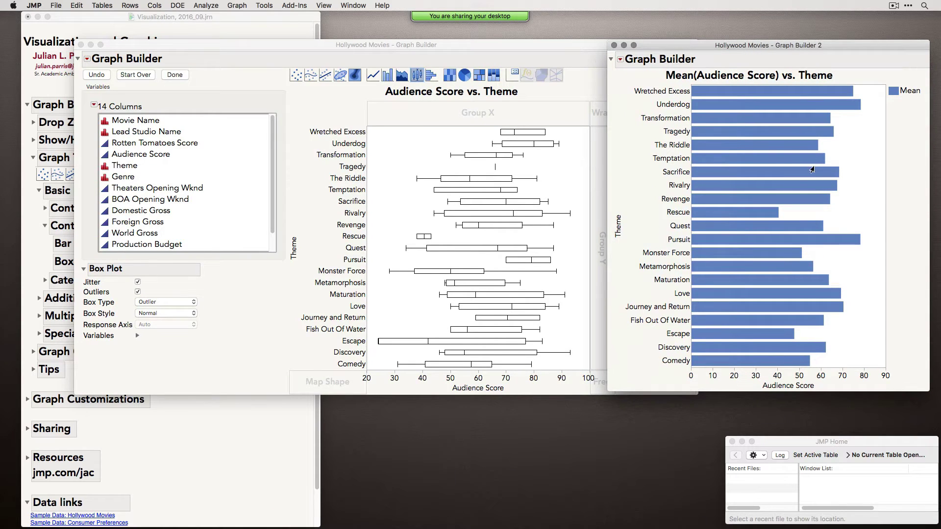
pyautogui.moveTo(851, 96)
# Try the Contour graph type in place of the box plots, enlarge the window, and return to Box Plot.
pyautogui.click(538, 47)
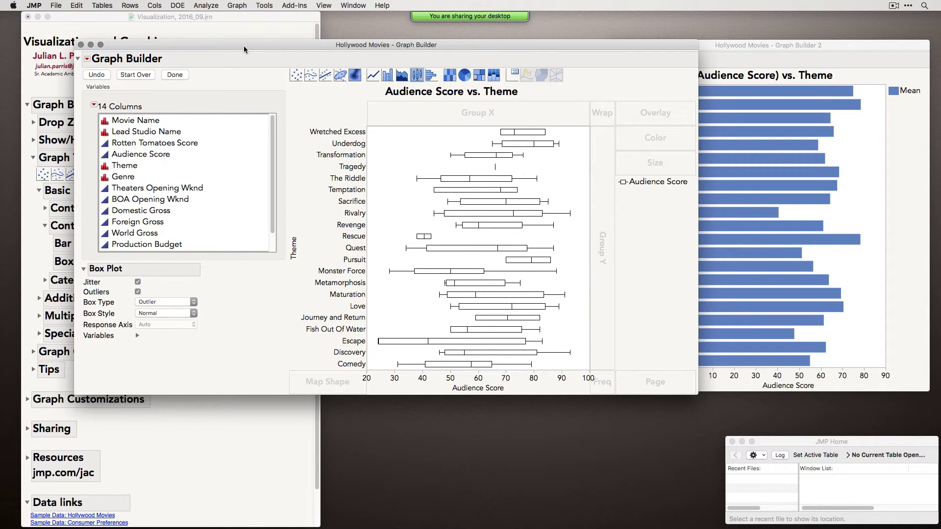
pyautogui.click(357, 77)
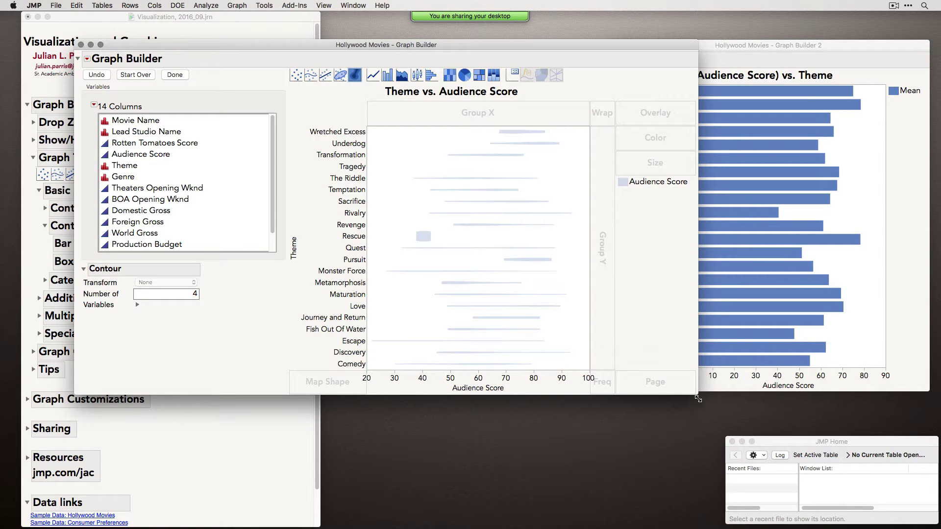
pyautogui.moveTo(697, 394); pyautogui.dragTo(719, 461)
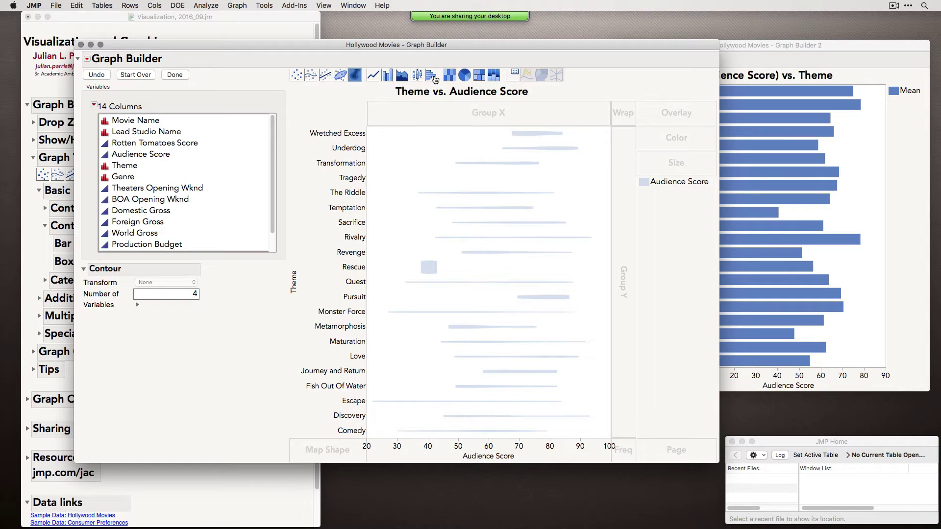
pyautogui.click(417, 77)
# Close the second Graph Builder window and move the box plot window to uncover the journal.
pyautogui.click(752, 48)
pyautogui.click(616, 45)
pyautogui.moveTo(593, 45); pyautogui.dragTo(728, 33)
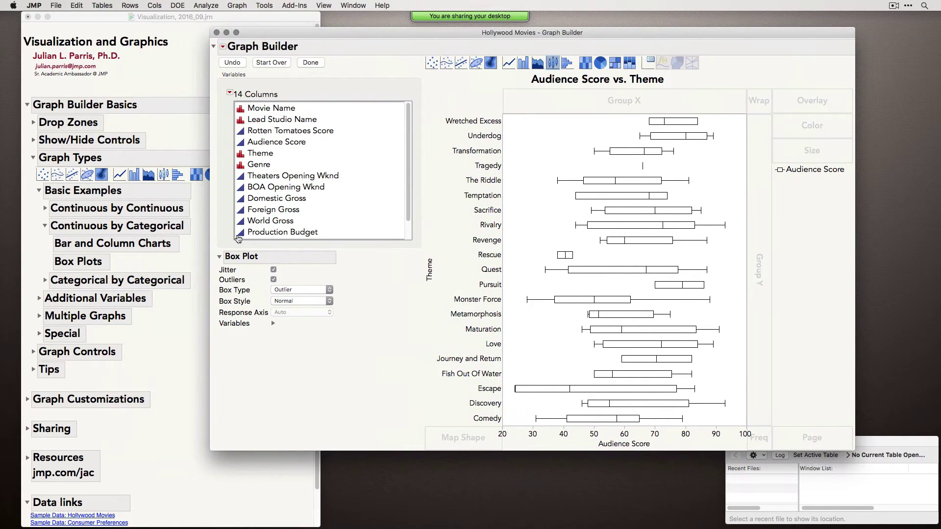
# Switch the Audience Score and Theme graph from box plots through Points, Line, Histogram and Heatmap to Pie.
pyautogui.click(158, 251)
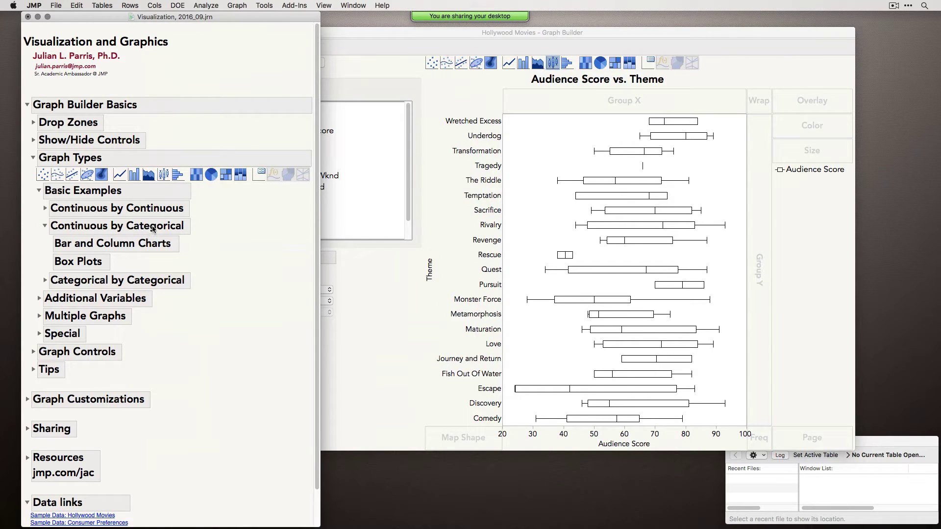
pyautogui.click(400, 319)
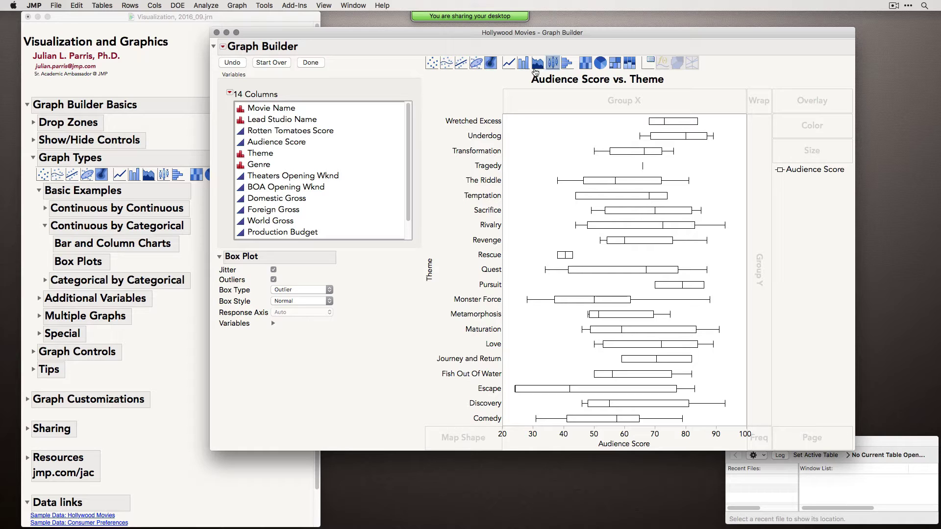
pyautogui.click(432, 63)
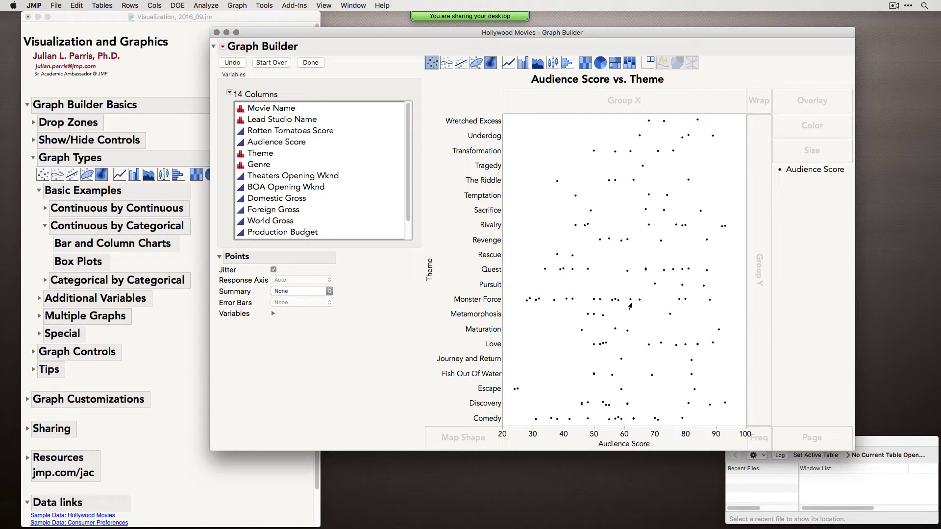
pyautogui.click(509, 63)
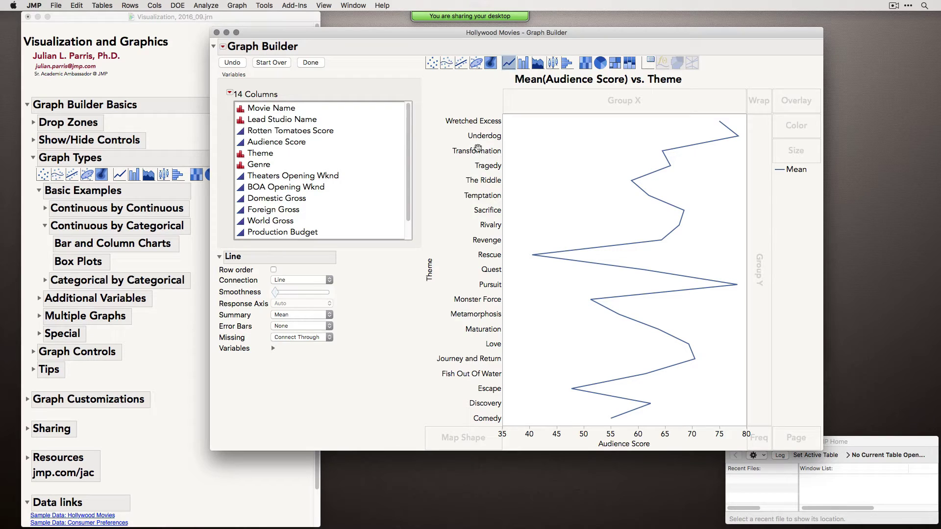
pyautogui.click(569, 69)
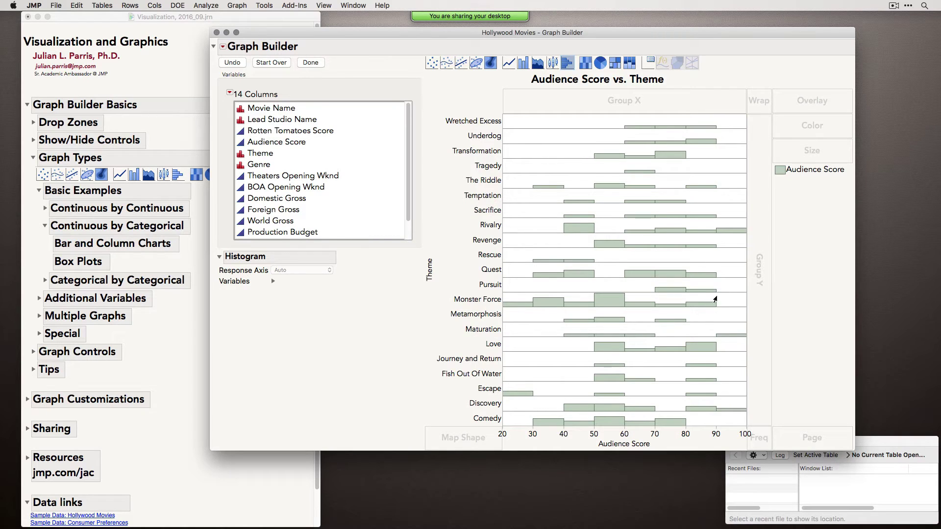
pyautogui.click(586, 62)
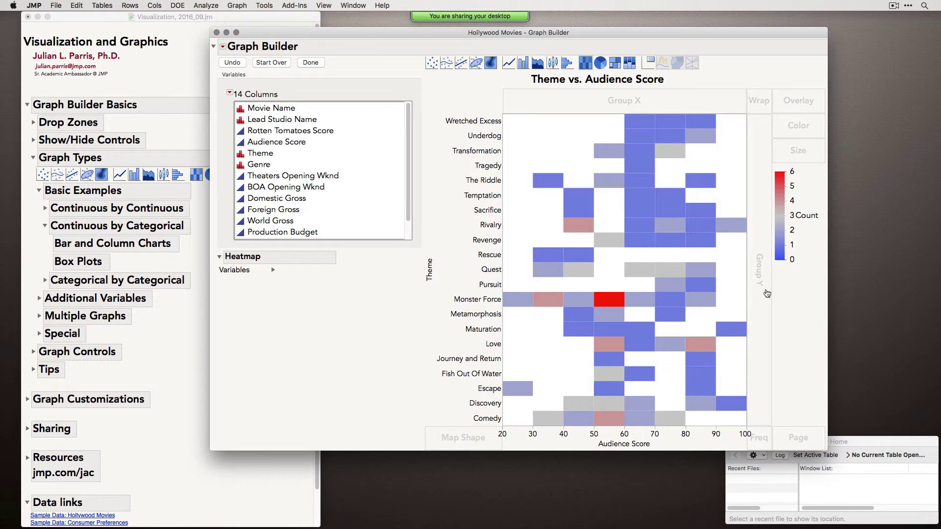
pyautogui.click(600, 63)
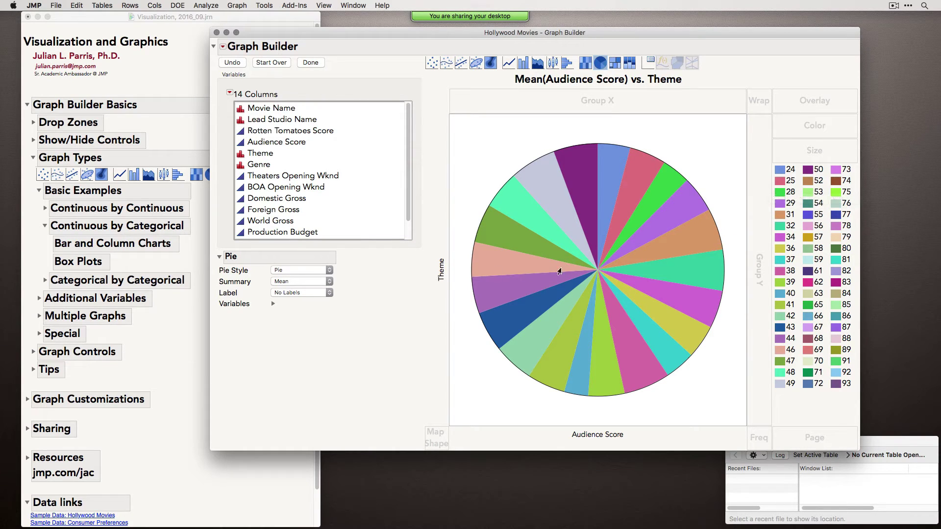
# Switch the Audience Score and Theme graph from Pie through Treemap and Mosaic to Bar.
pyautogui.click(619, 65)
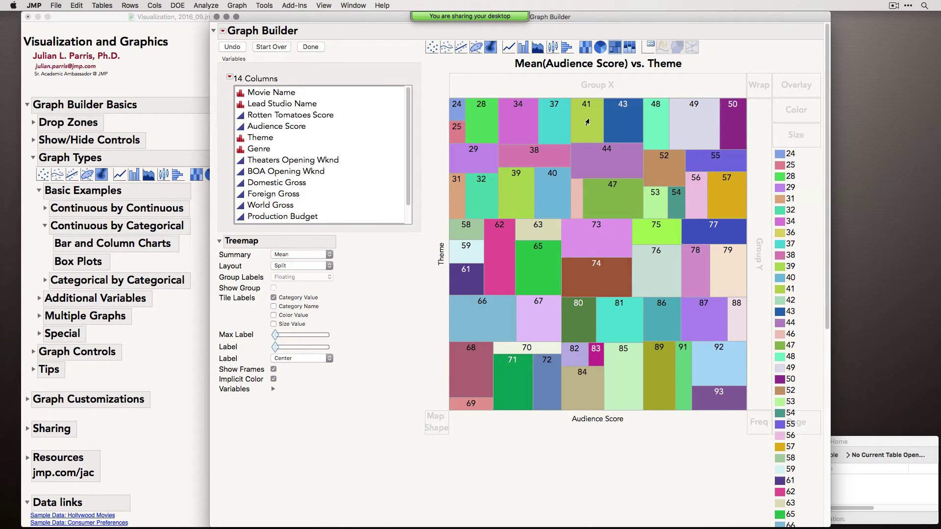
pyautogui.click(631, 48)
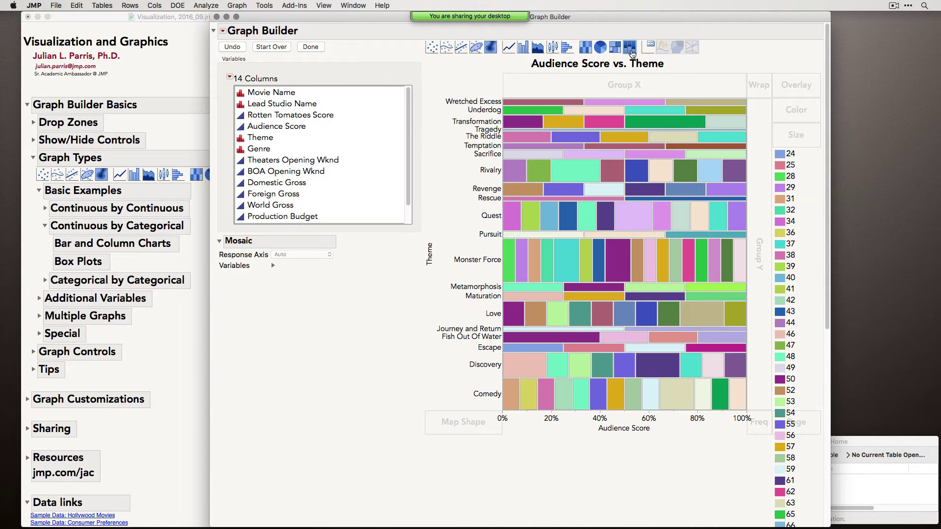
pyautogui.click(523, 49)
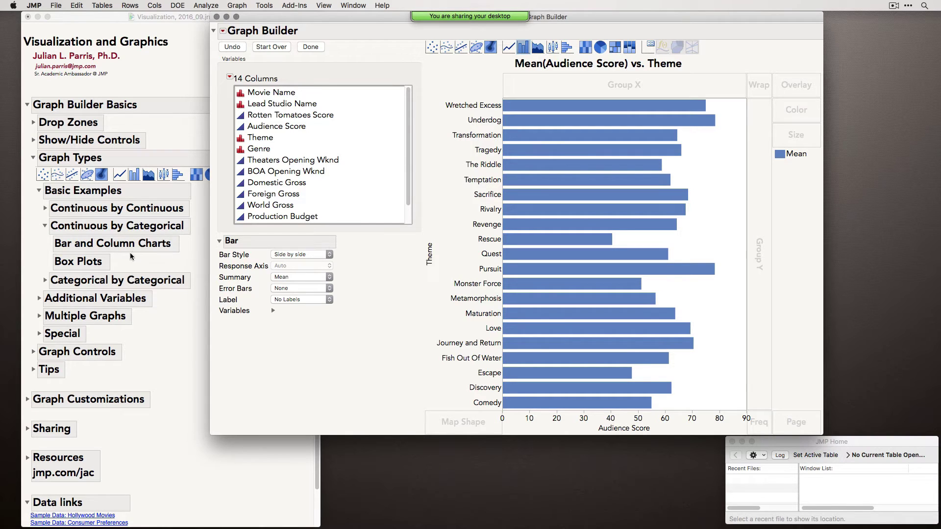
# Collapse Continuous by Categorical and expand Categorical by Categorical in the journal, and close the Audience Score bar graph.
pyautogui.click(82, 228)
pyautogui.click(44, 227)
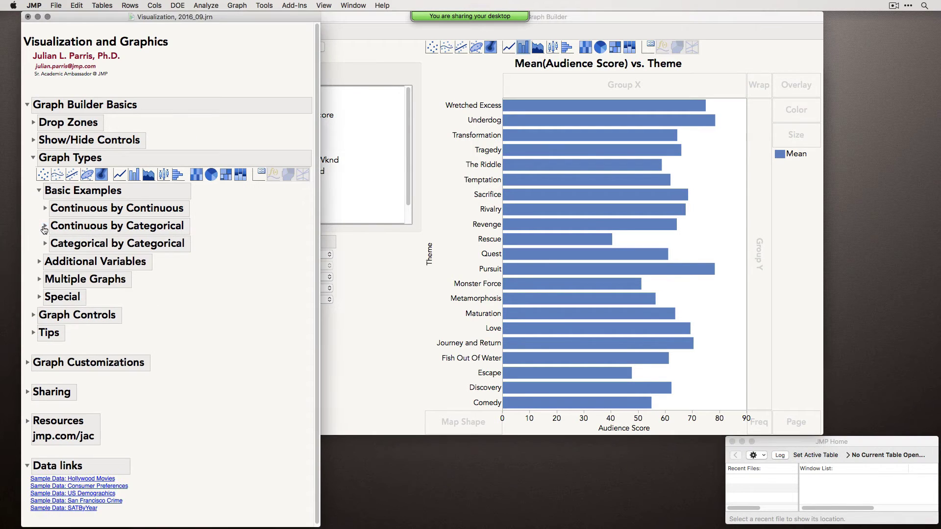
pyautogui.click(45, 245)
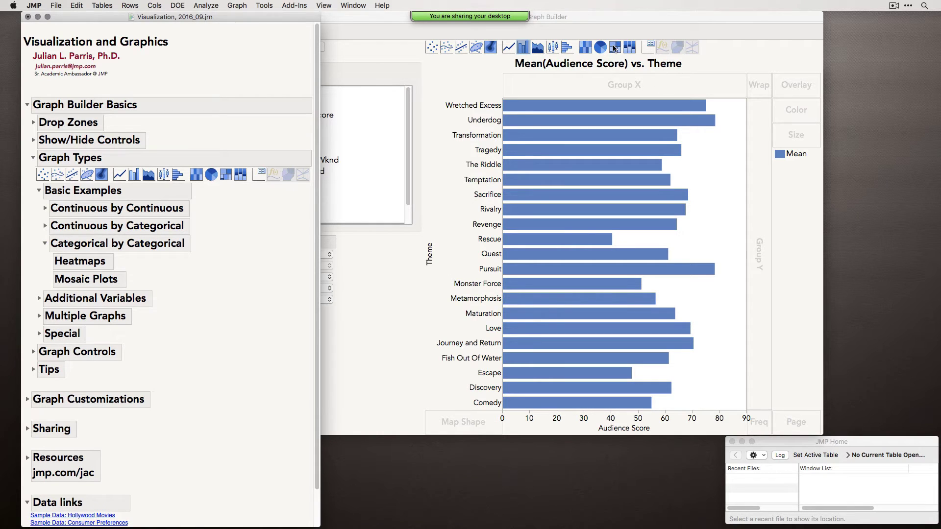
pyautogui.click(604, 25)
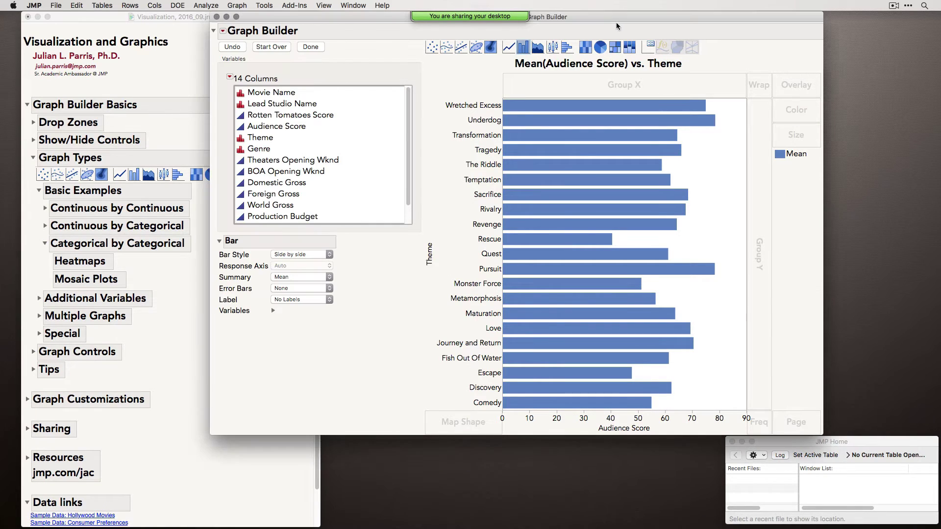
pyautogui.click(216, 16)
pyautogui.click(237, 6)
pyautogui.click(261, 32)
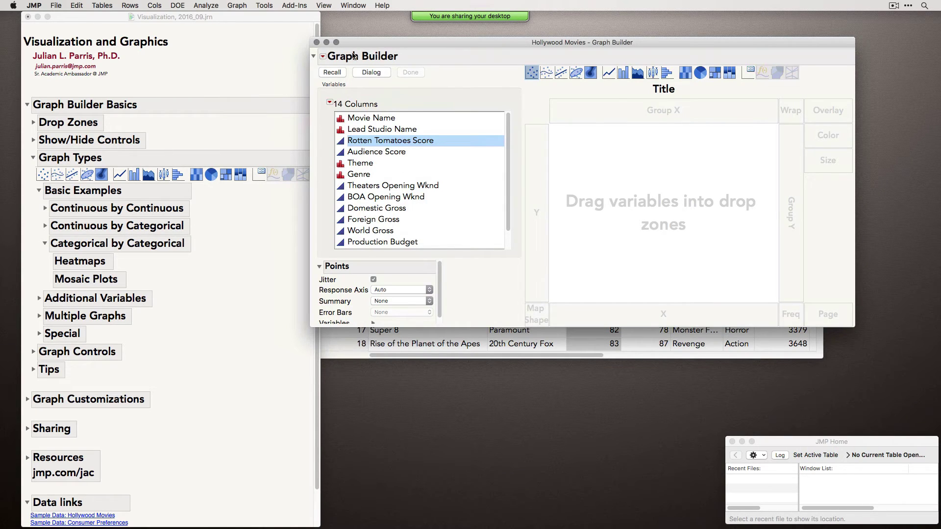
pyautogui.click(317, 43)
# Close the Hollywood Movies table, open the San Francisco Crime sample data from the journal, and enlarge its window.
pyautogui.moveTo(421, 78); pyautogui.dragTo(448, 72)
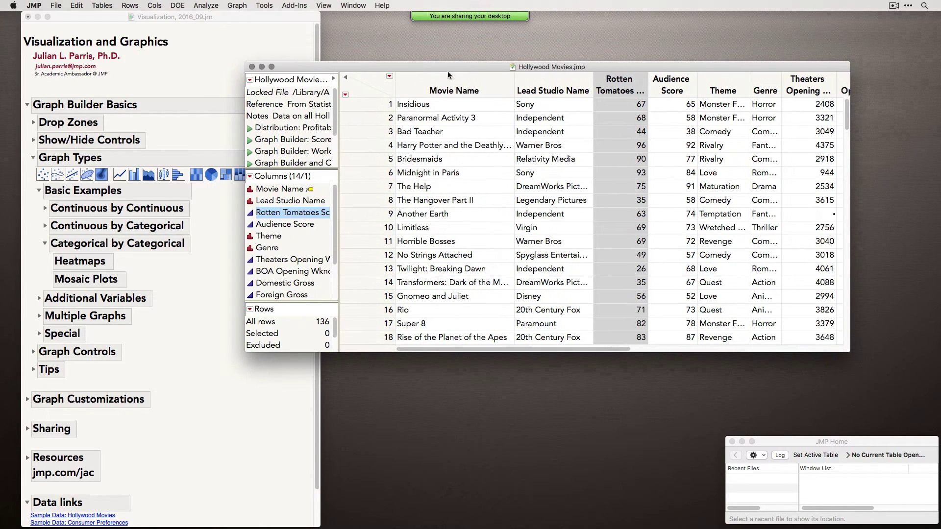
pyautogui.click(252, 67)
pyautogui.scroll(-2, 255, 307)
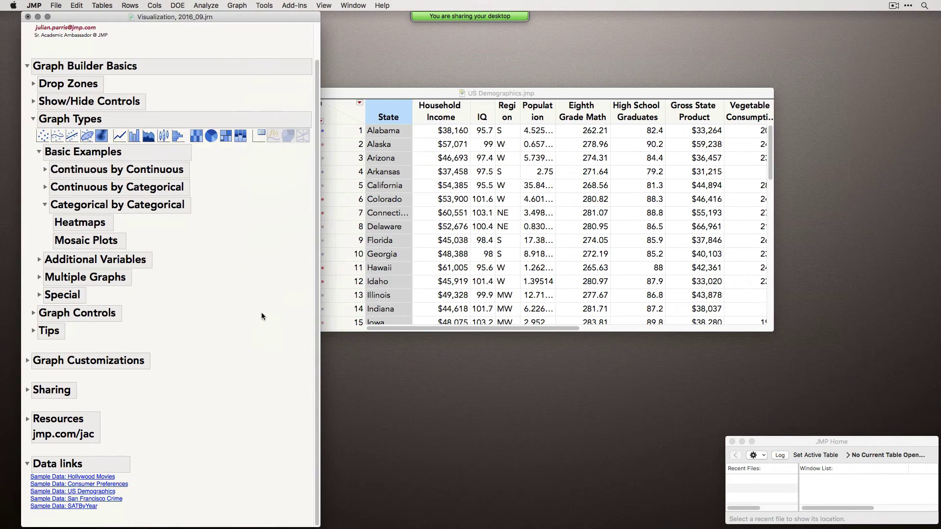
pyautogui.click(91, 499)
pyautogui.moveTo(359, 185); pyautogui.dragTo(594, 67)
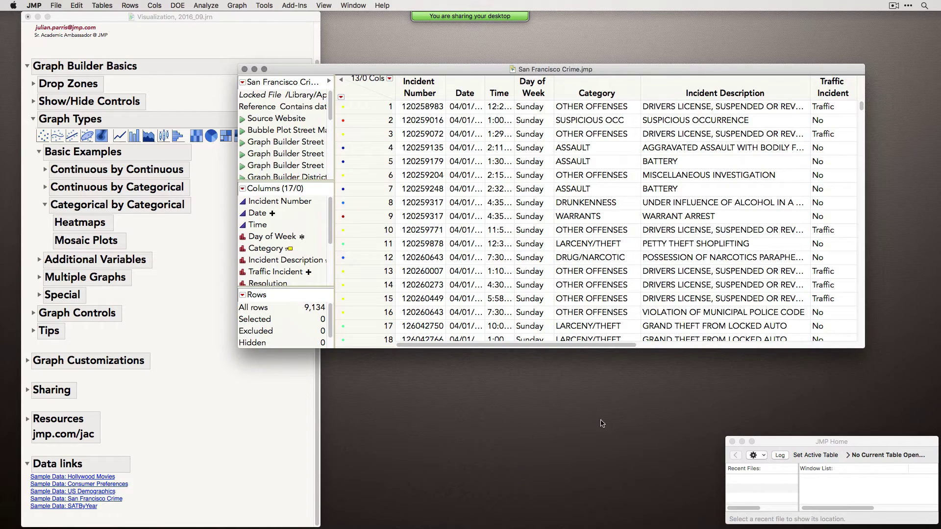
pyautogui.moveTo(581, 345); pyautogui.dragTo(539, 393)
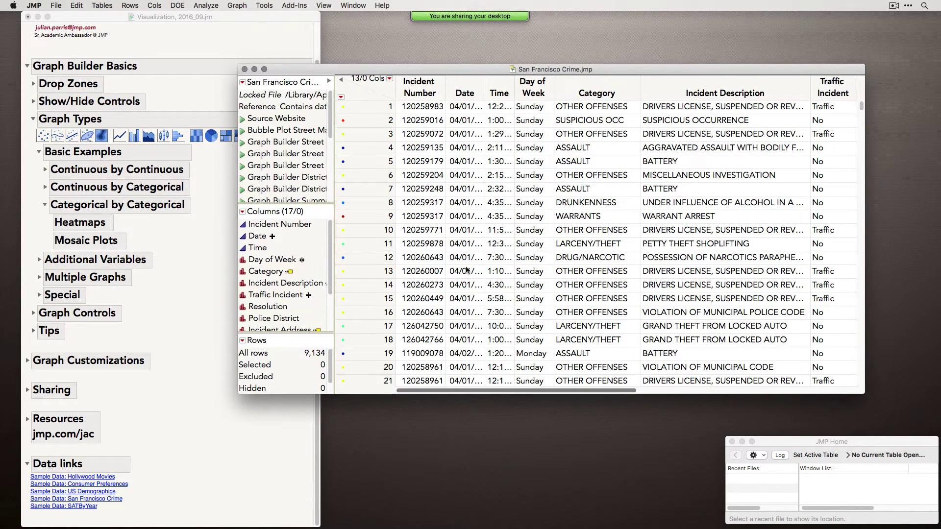
# Launch Graph Builder on the San Francisco Crime data, and reposition and enlarge its window.
pyautogui.click(295, 6)
pyautogui.click(254, 17)
pyautogui.moveTo(464, 129); pyautogui.dragTo(482, 54)
pyautogui.moveTo(733, 338); pyautogui.dragTo(824, 411)
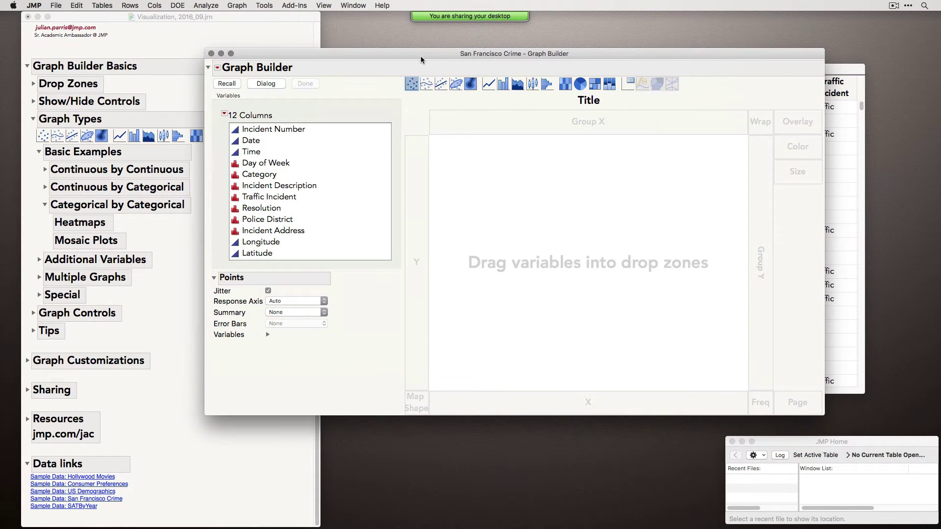
pyautogui.moveTo(421, 56); pyautogui.dragTo(422, 42)
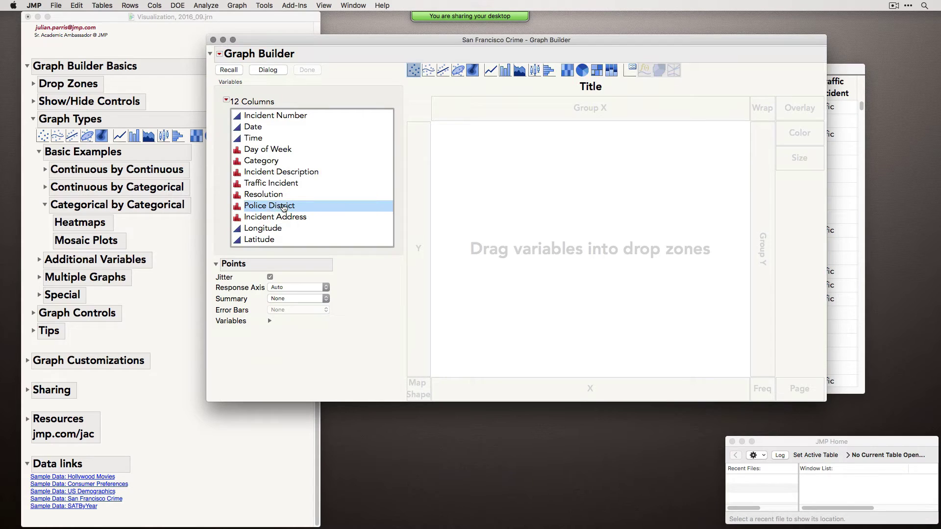
# Build a heatmap with Police District on the Y axis and Day of Week on the X axis.
pyautogui.moveTo(271, 210); pyautogui.dragTo(420, 221)
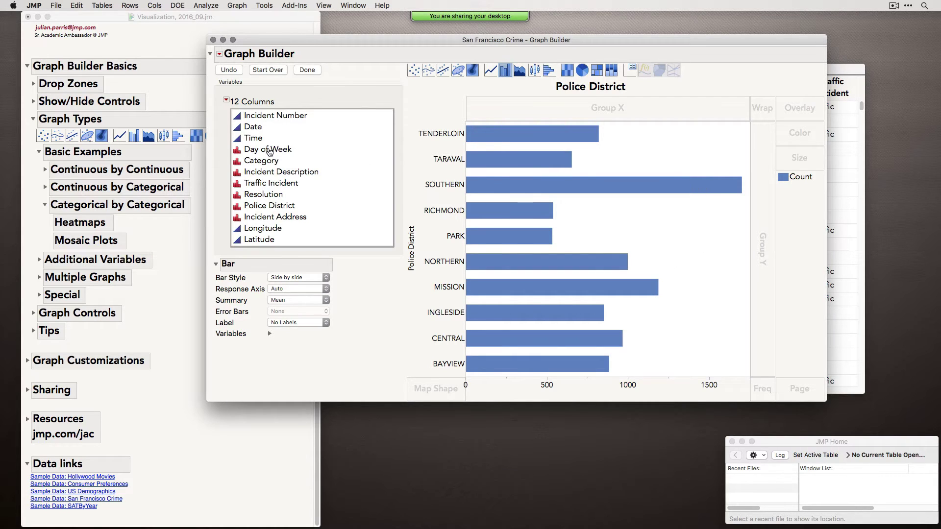
pyautogui.moveTo(263, 153); pyautogui.dragTo(603, 381)
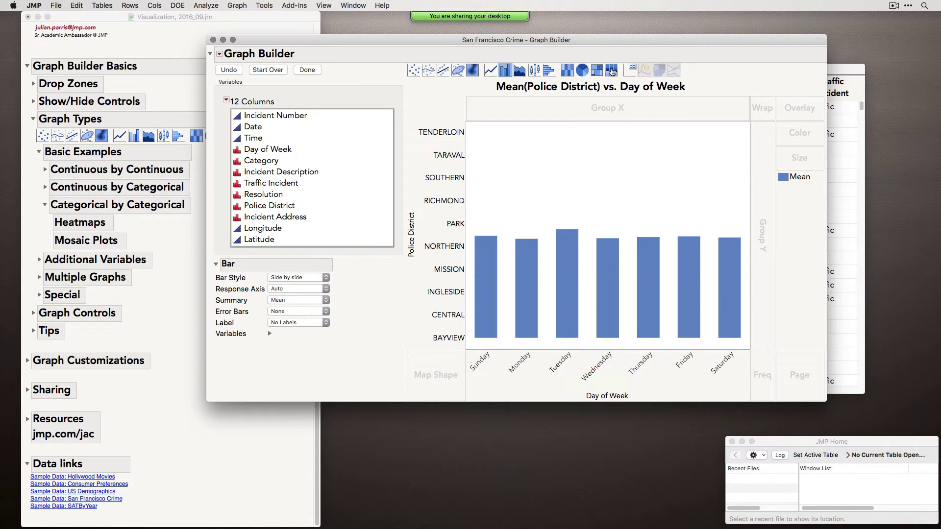
pyautogui.click(568, 71)
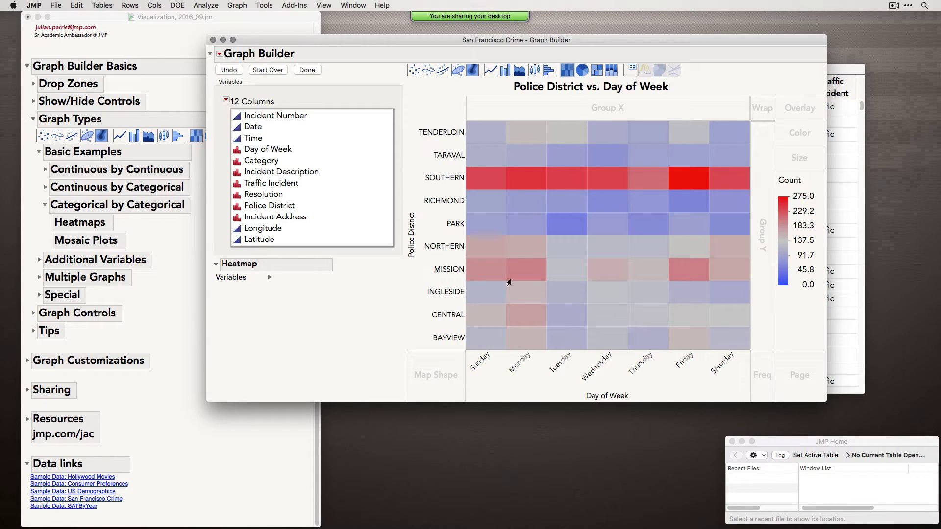
pyautogui.click(404, 345)
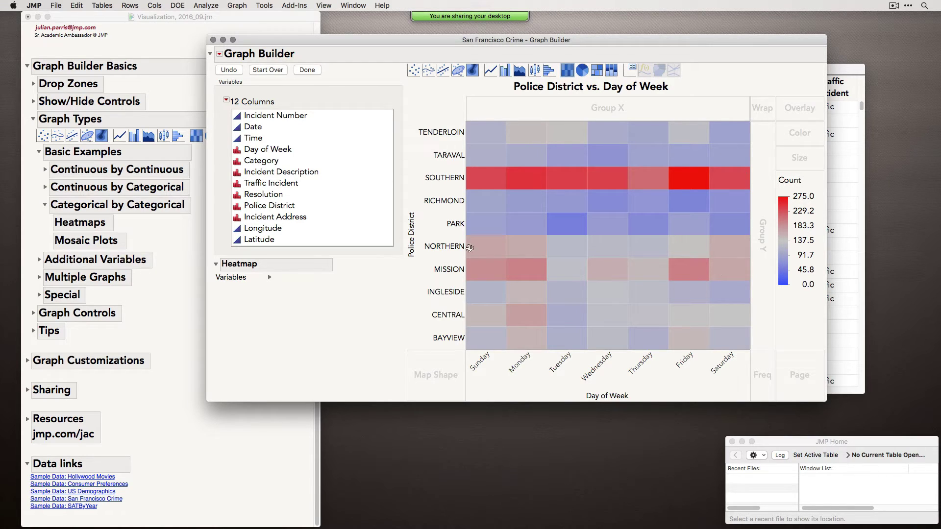
# Start the graph over as a heatmap of Day of Week (Y) by Time (X), and enlarge the window.
pyautogui.click(276, 72)
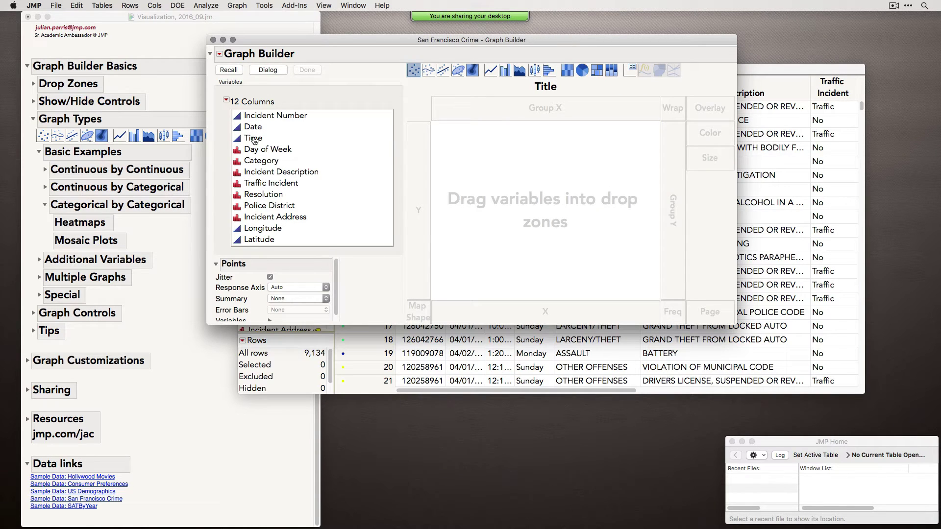
pyautogui.moveTo(254, 141); pyautogui.dragTo(485, 310)
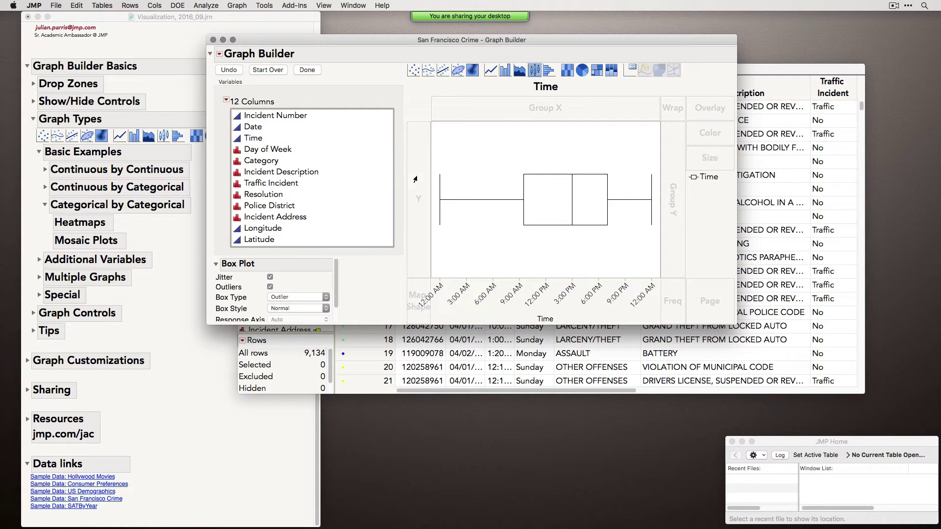
pyautogui.moveTo(279, 154); pyautogui.dragTo(382, 163)
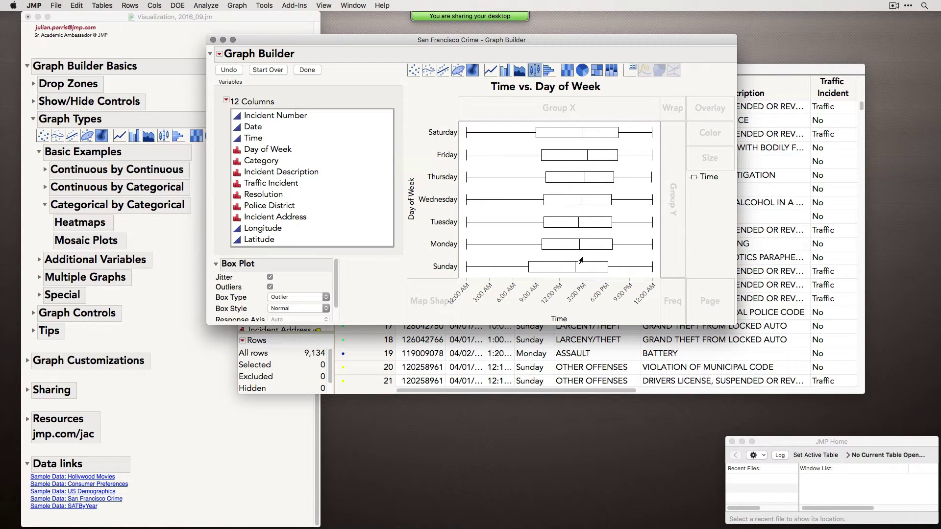
pyautogui.click(569, 71)
pyautogui.moveTo(509, 40); pyautogui.dragTo(455, 30)
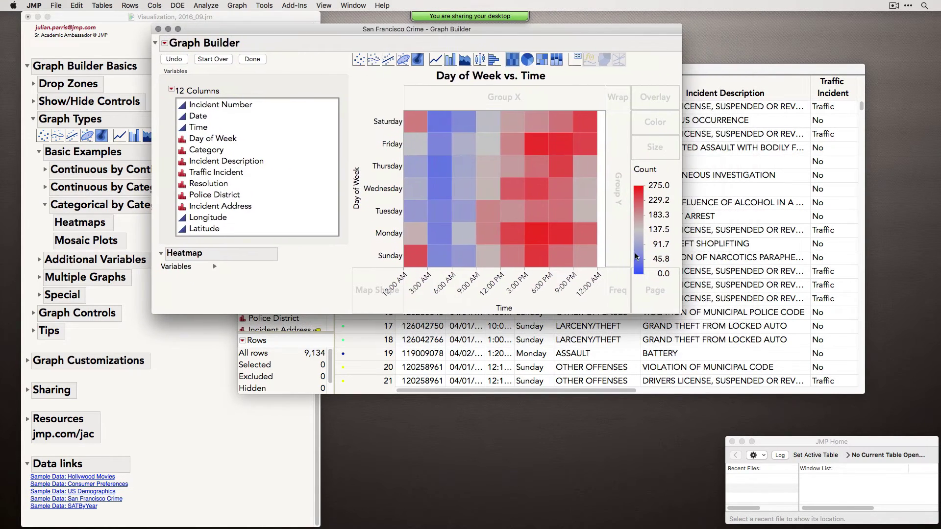
pyautogui.moveTo(681, 314); pyautogui.dragTo(853, 350)
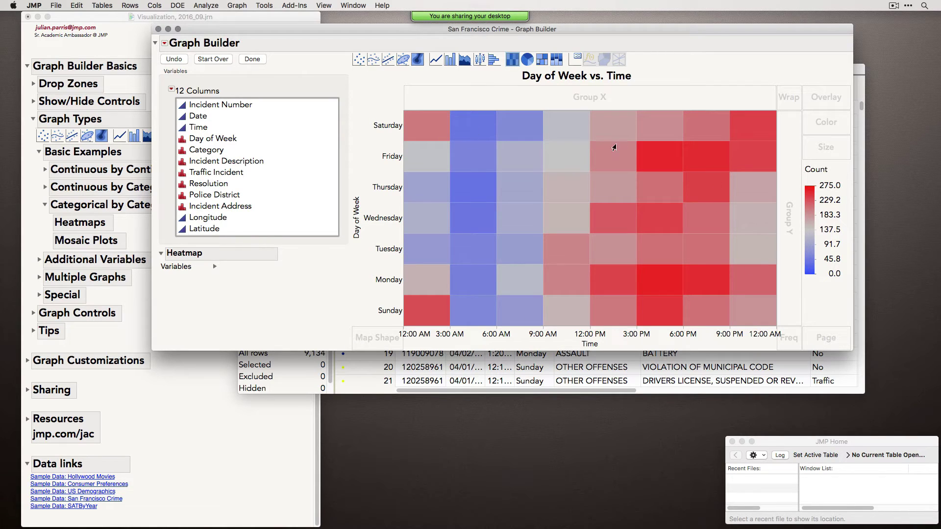
# Wrap the Day of Week and Time heatmap by Police District and make the window taller.
pyautogui.moveTo(641, 190)
pyautogui.moveTo(218, 200); pyautogui.dragTo(789, 96)
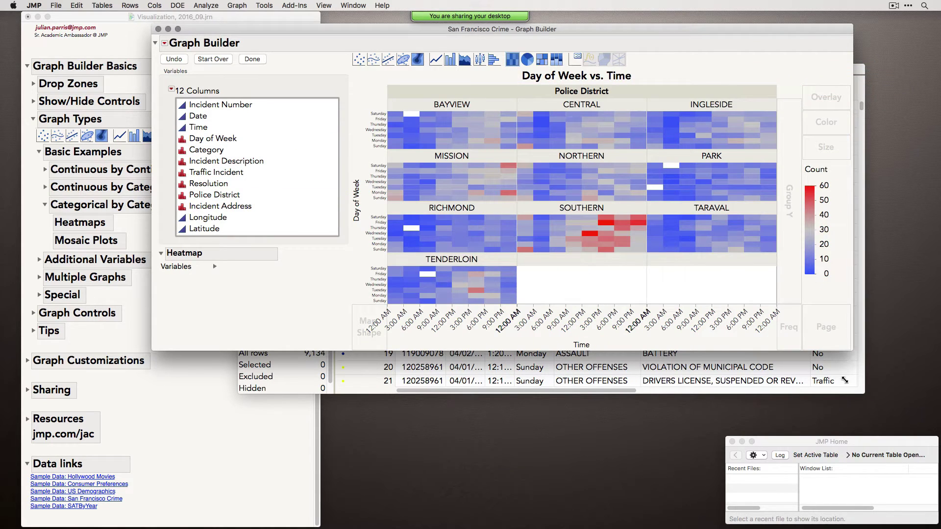
pyautogui.moveTo(851, 357); pyautogui.dragTo(828, 417)
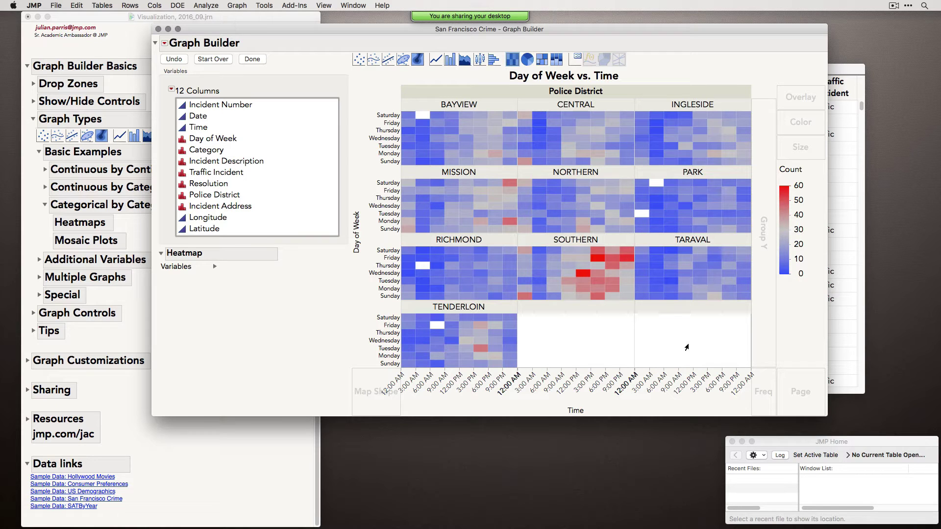
# Finish the wrapped heatmap to hide its controls, minimize its window, and bring the journal forward.
pyautogui.click(254, 60)
pyautogui.moveTo(332, 29); pyautogui.dragTo(476, 47)
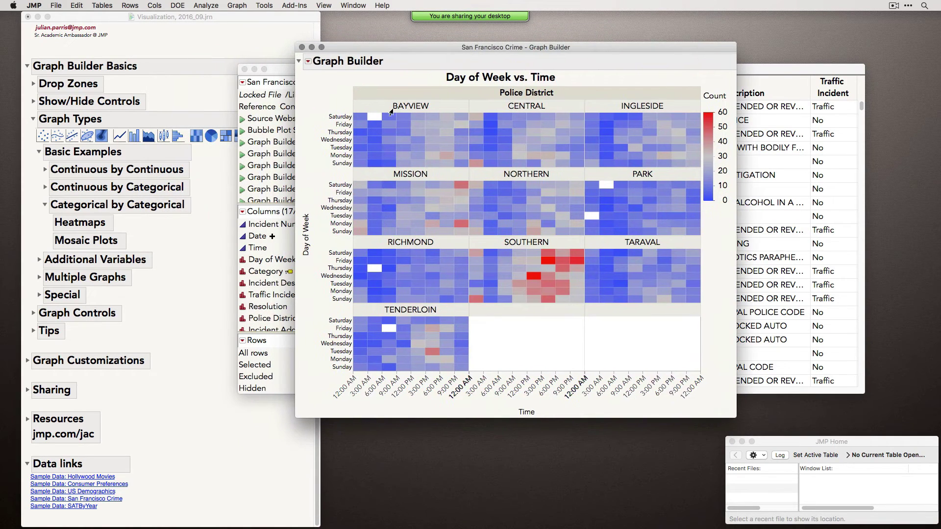
pyautogui.click(312, 47)
pyautogui.click(187, 278)
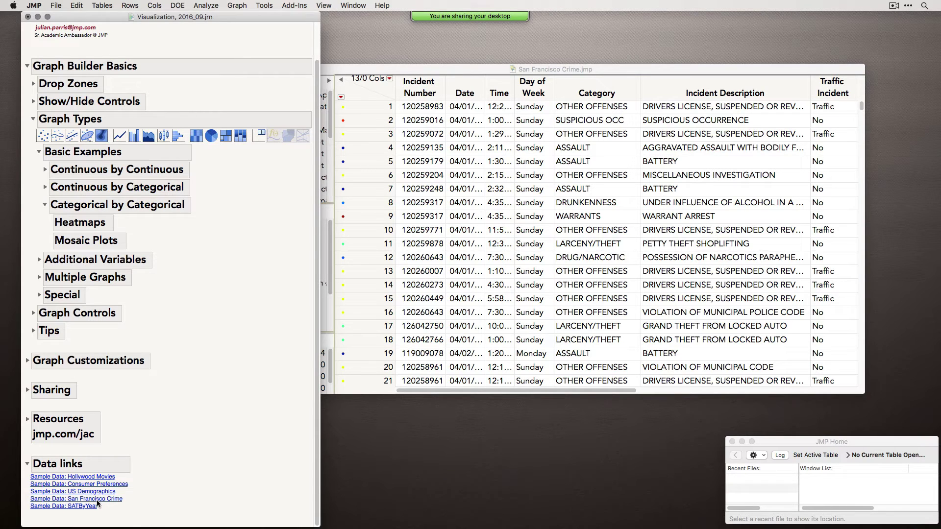
# Open the Consumer Preferences sample data from the journal, and enlarge and reposition its table window.
pyautogui.click(87, 484)
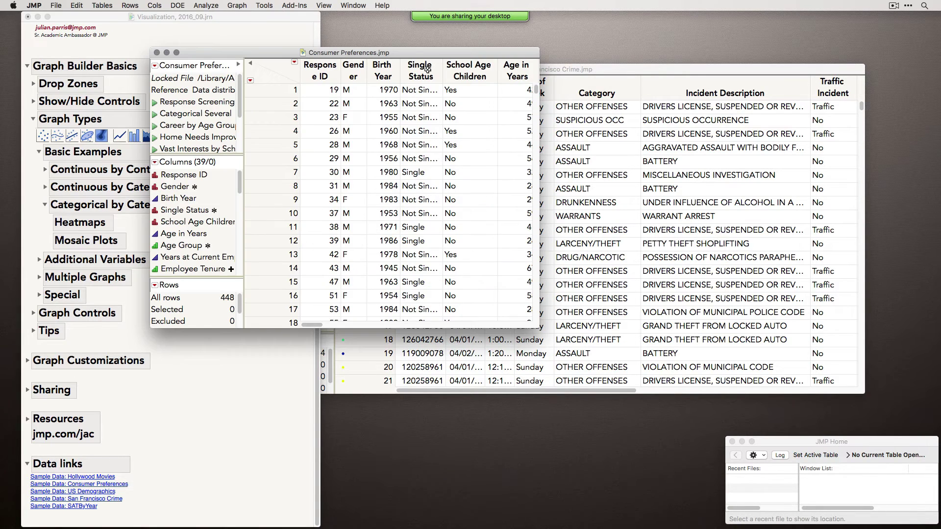
pyautogui.moveTo(554, 392); pyautogui.dragTo(890, 418)
pyautogui.moveTo(538, 42); pyautogui.dragTo(498, 54)
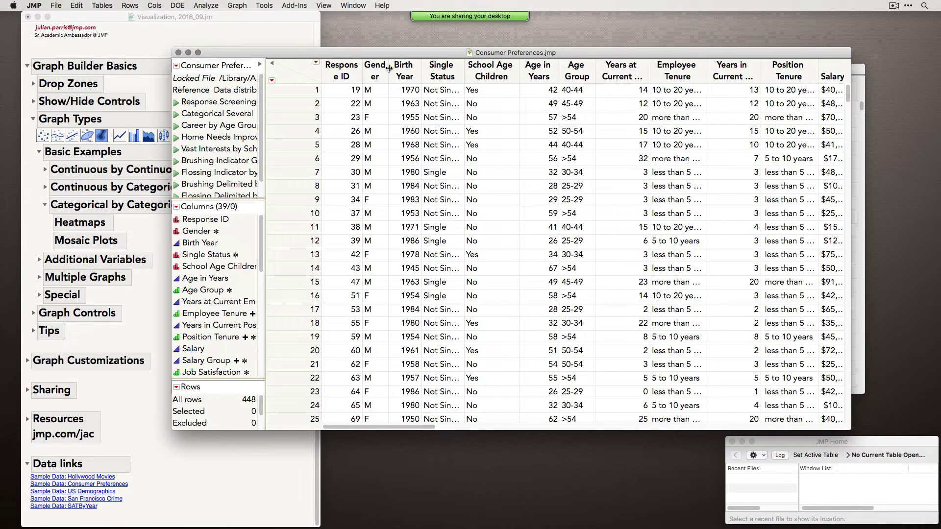
pyautogui.moveTo(406, 53); pyautogui.dragTo(426, 49)
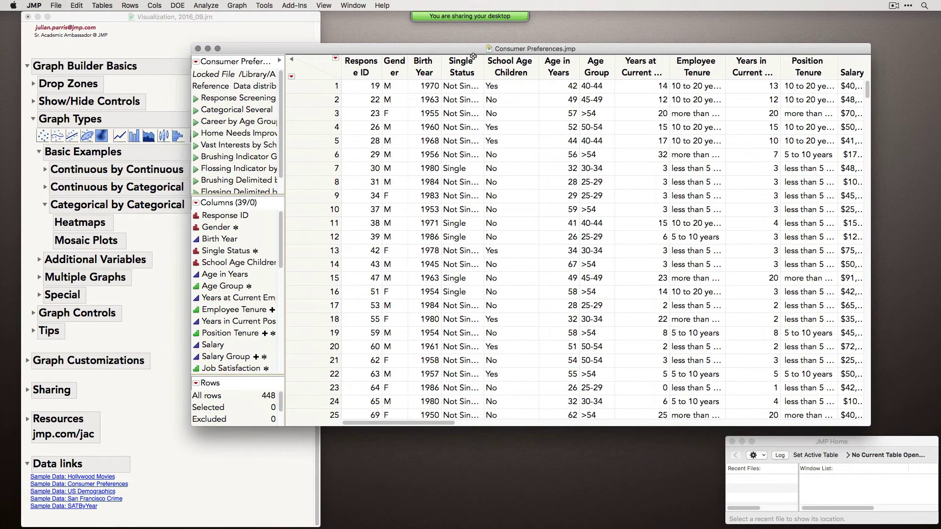
# Launch Graph Builder on the Consumer Preferences data, and enlarge and reposition its window.
pyautogui.click(239, 5)
pyautogui.click(257, 18)
pyautogui.moveTo(407, 156); pyautogui.dragTo(361, 73)
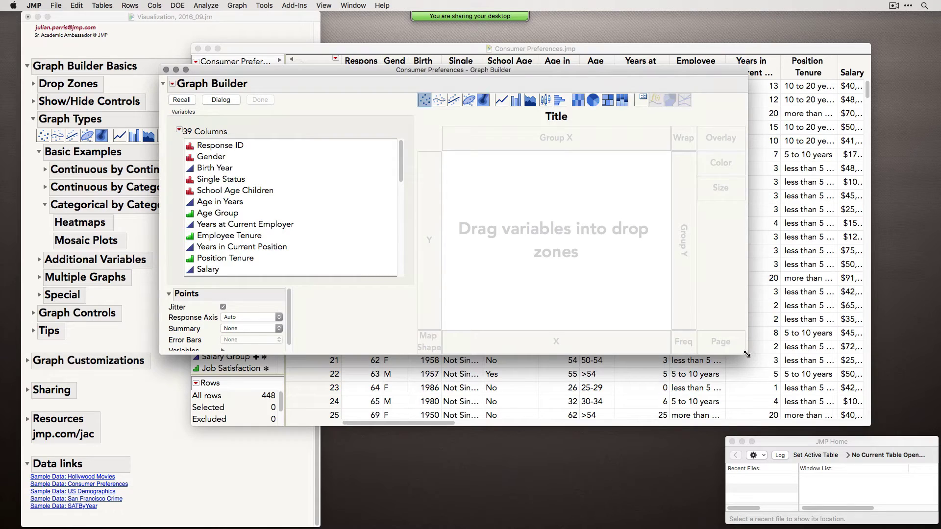
pyautogui.moveTo(746, 354); pyautogui.dragTo(839, 412)
pyautogui.moveTo(322, 74); pyautogui.dragTo(314, 72)
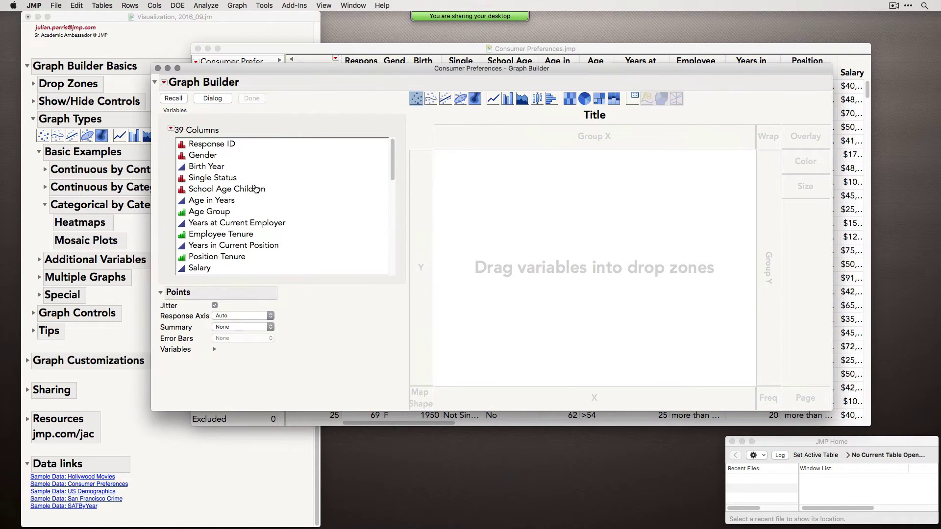
# Build a mosaic plot of Single Status (Y) by Age Group (X), and reposition and resize the window.
pyautogui.moveTo(221, 179); pyautogui.dragTo(422, 221)
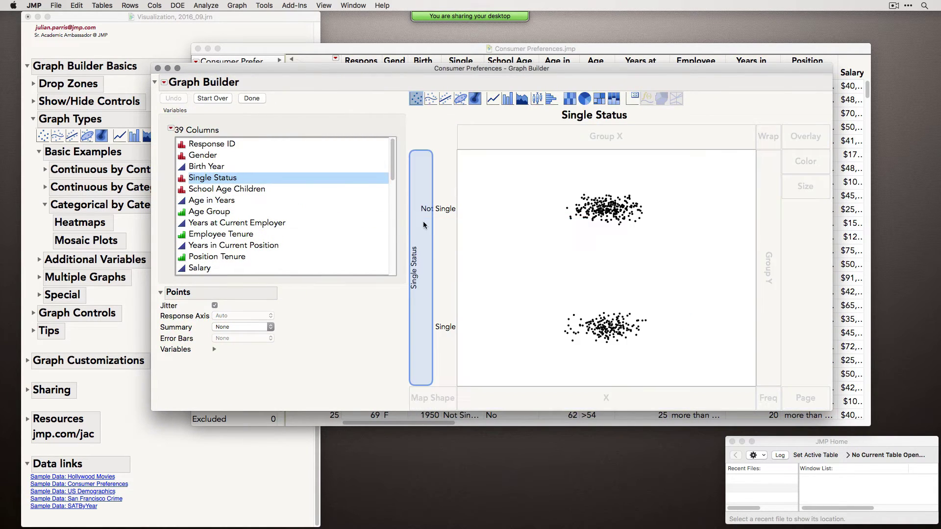
pyautogui.click(204, 213)
pyautogui.moveTo(221, 216); pyautogui.dragTo(495, 396)
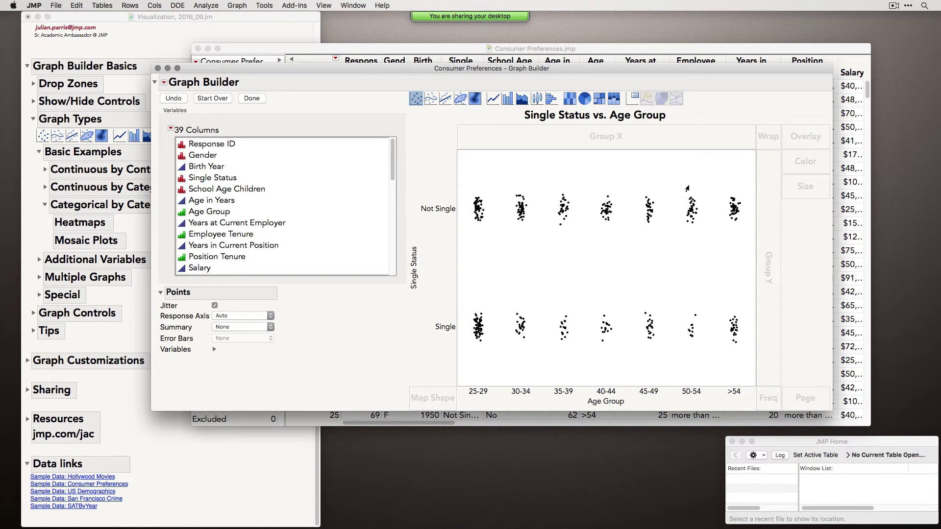
pyautogui.click(613, 100)
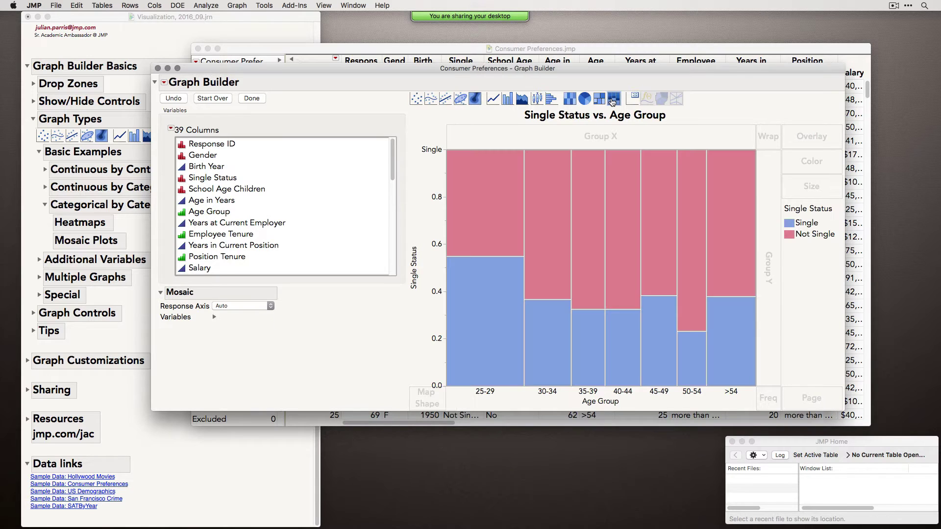
pyautogui.moveTo(594, 69); pyautogui.dragTo(561, 40)
pyautogui.moveTo(828, 381); pyautogui.dragTo(859, 369)
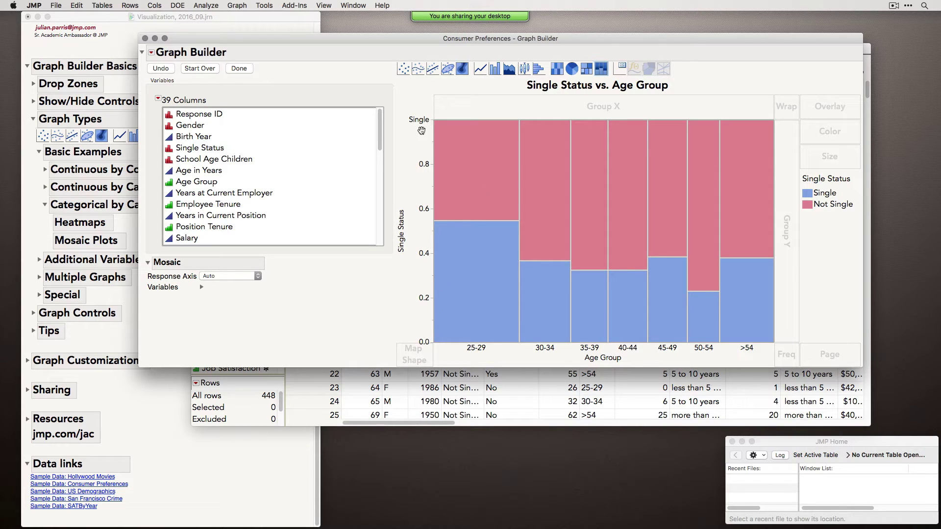
# Highlight the Single and Not Single categories in the mosaic plot one after the other, and clear the highlighting.
pyautogui.click(813, 195)
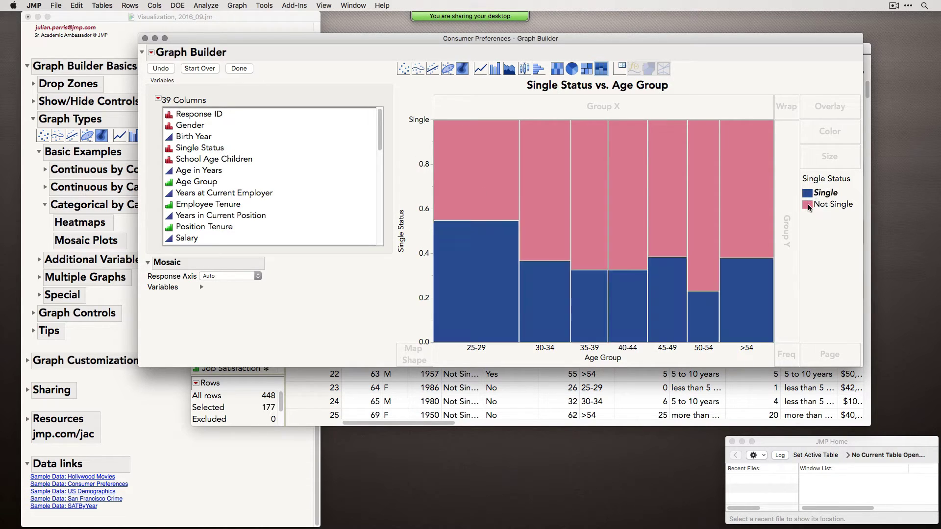
pyautogui.click(809, 206)
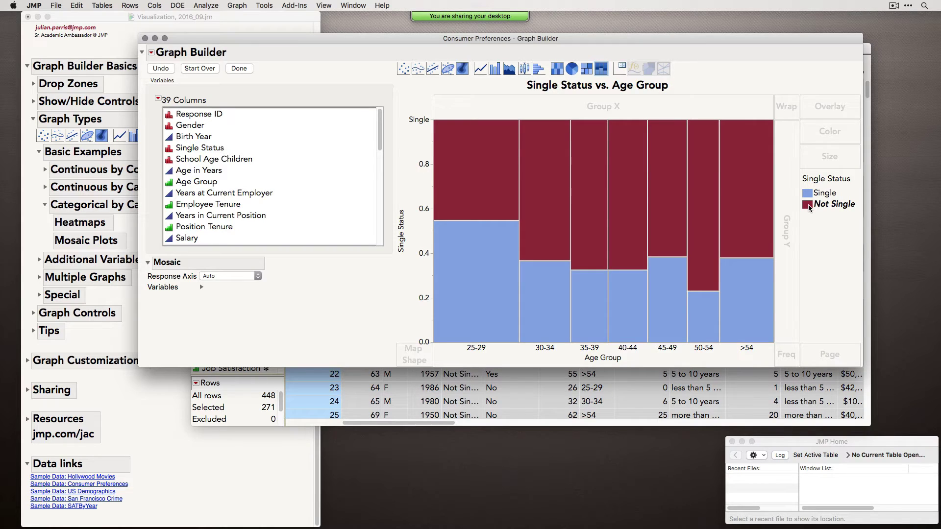
pyautogui.click(809, 207)
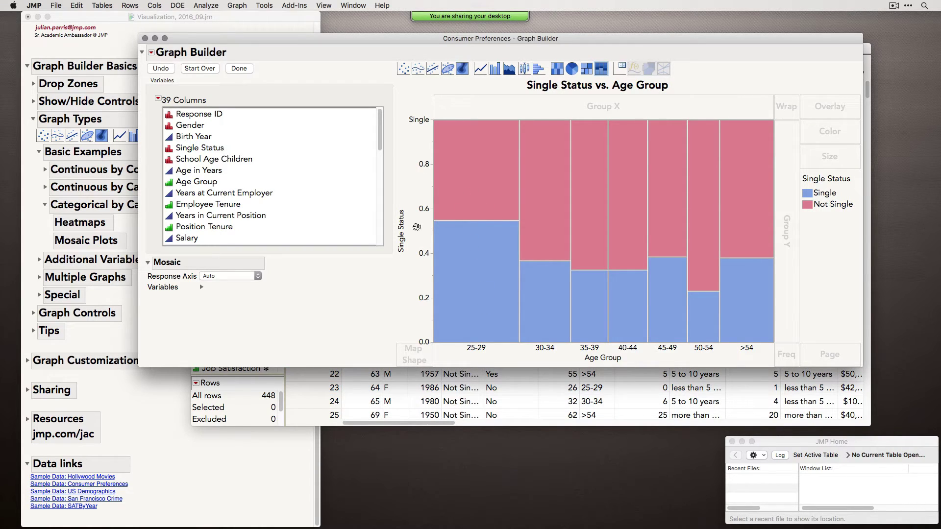
# Wrap the mosaic plot by Gender, finish the graph to hide its controls, and minimize its window.
pyautogui.moveTo(452, 232)
pyautogui.click(182, 127)
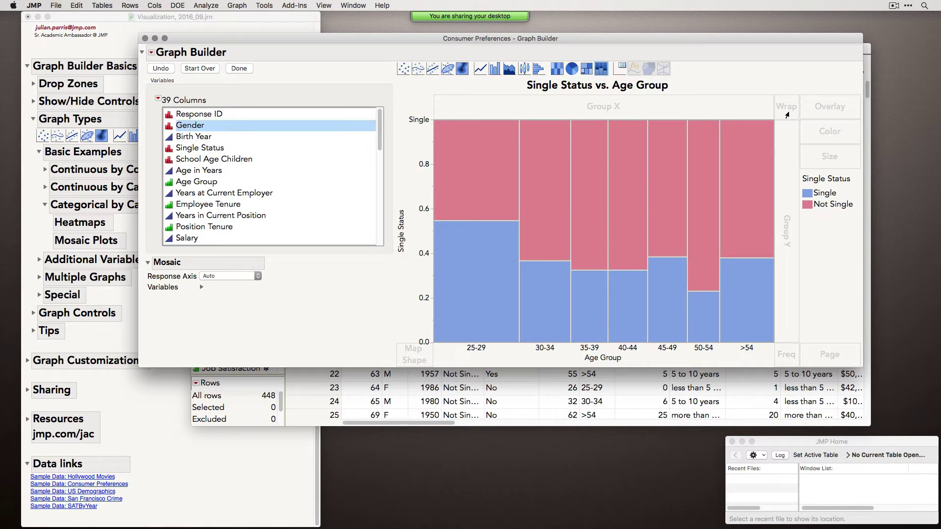
pyautogui.moveTo(216, 126); pyautogui.dragTo(793, 107)
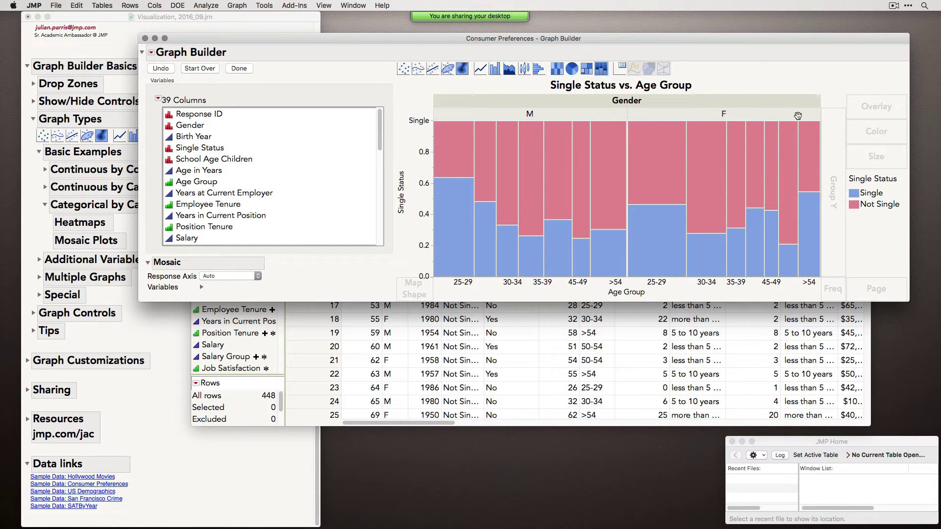
pyautogui.click(239, 68)
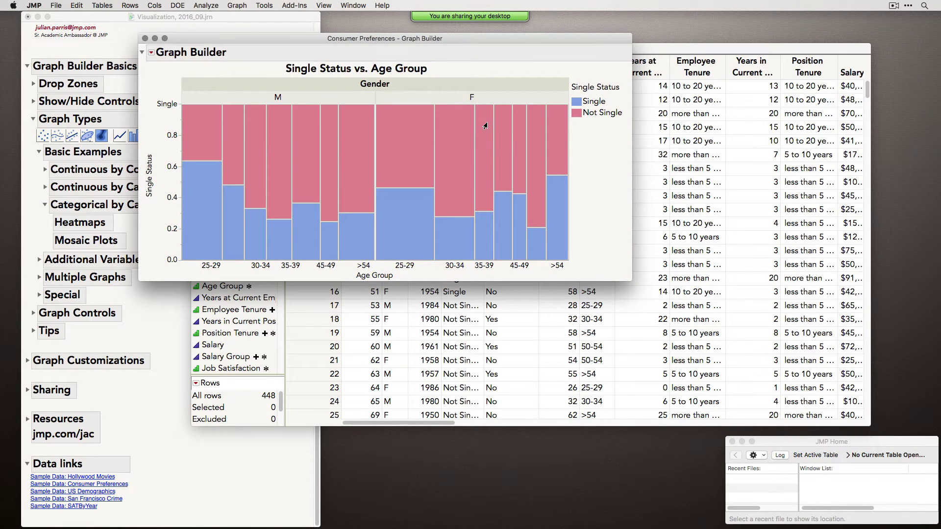
pyautogui.click(155, 38)
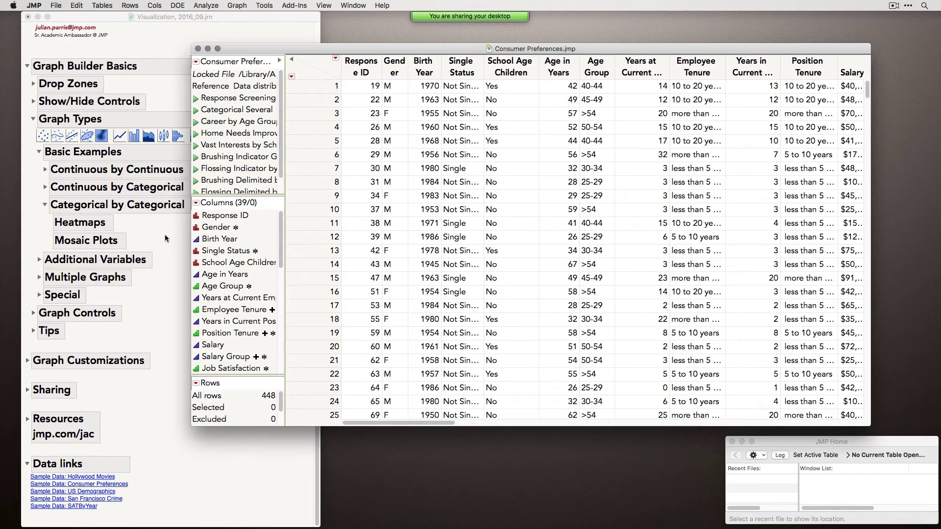
# In the journal, collapse the Categorical by Categorical section and expand Additional Variables.
pyautogui.click(162, 238)
pyautogui.click(46, 206)
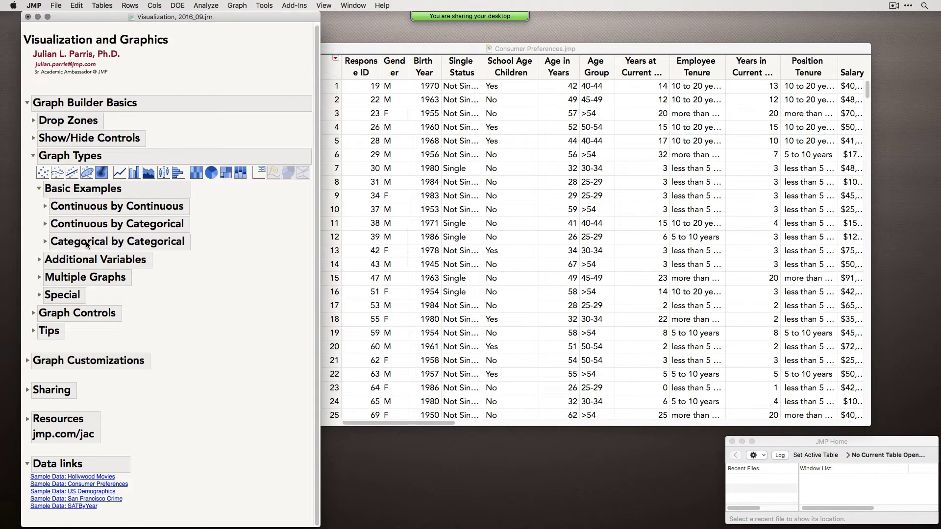
pyautogui.click(40, 262)
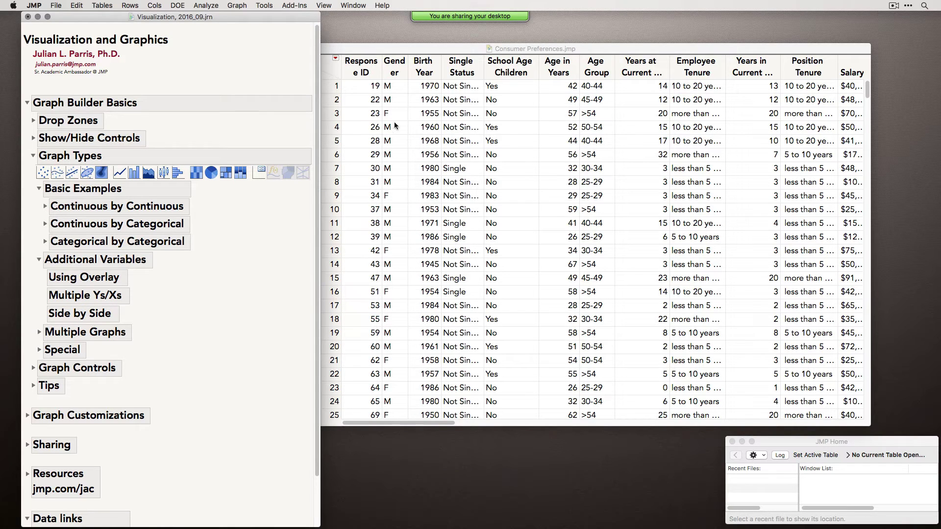
# Minimize the Consumer Preferences and San Francisco Crime data table windows.
pyautogui.click(387, 52)
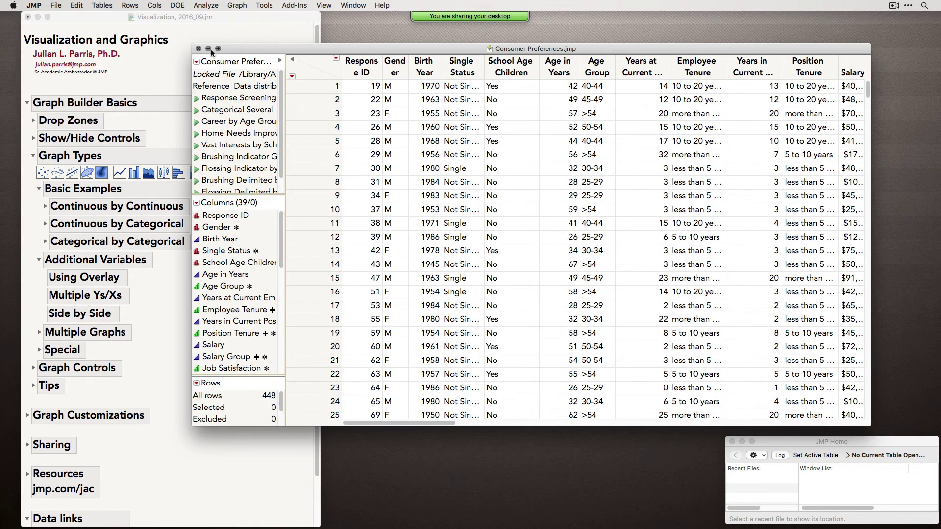
pyautogui.click(211, 50)
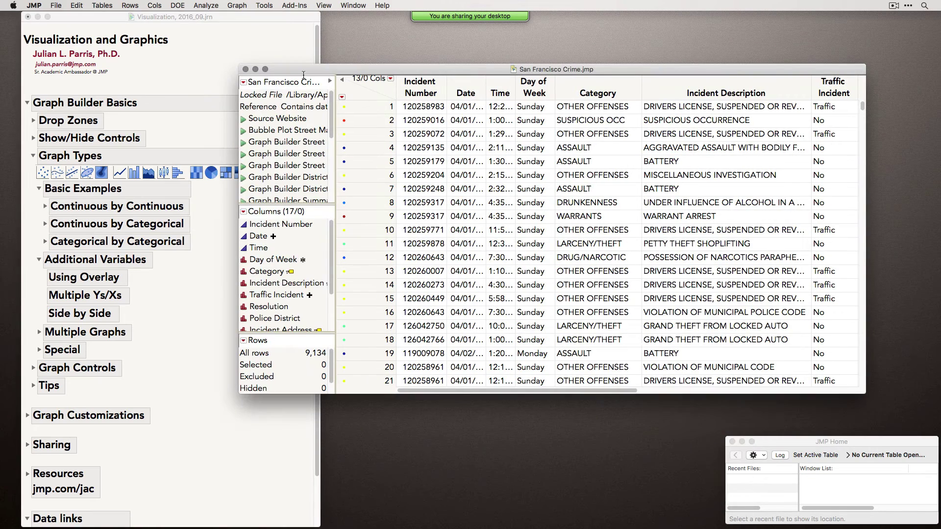
pyautogui.click(256, 69)
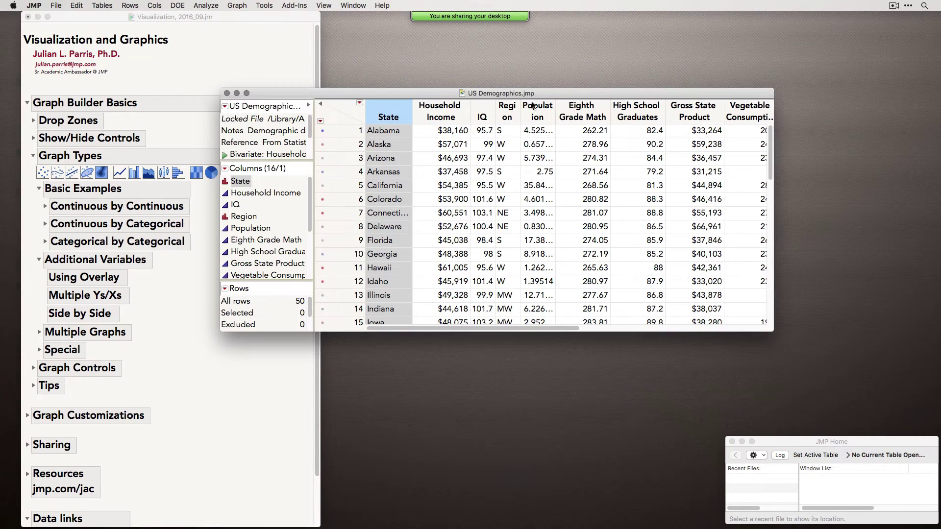
# Open the Hollywood Movies sample data from the journal, launch Graph Builder on it, and enlarge and reposition the Graph Builder window.
pyautogui.scroll(-3, 166, 336)
pyautogui.click(101, 477)
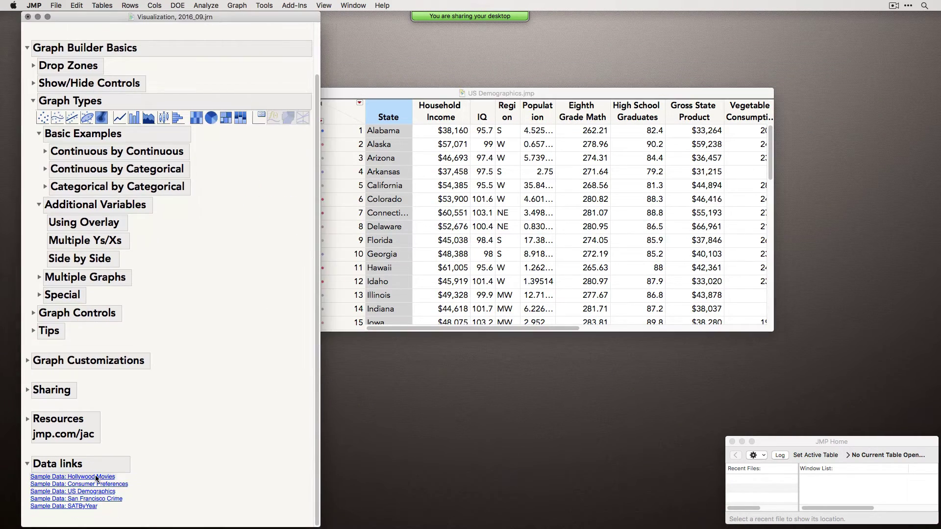
pyautogui.click(234, 5)
pyautogui.click(255, 18)
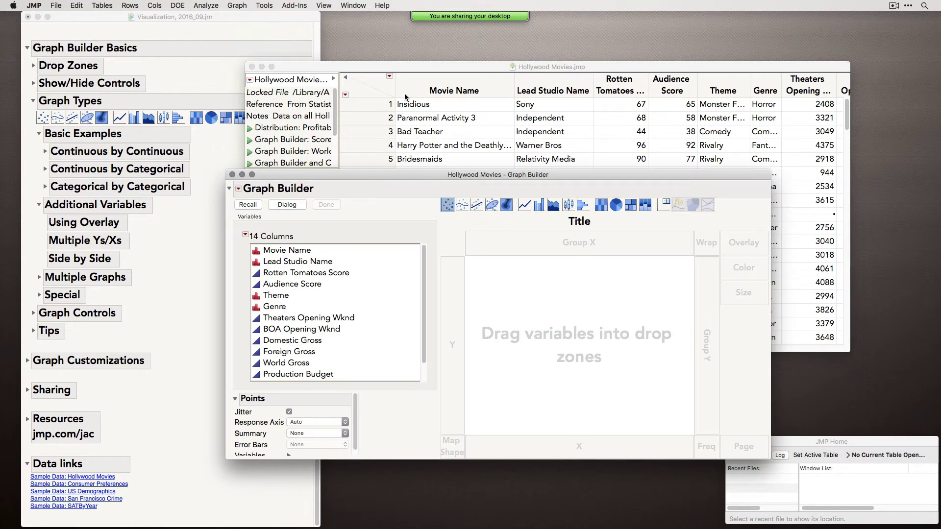
pyautogui.moveTo(424, 171); pyautogui.dragTo(410, 17)
pyautogui.moveTo(784, 356); pyautogui.dragTo(787, 336)
pyautogui.moveTo(837, 392); pyautogui.dragTo(863, 417)
pyautogui.moveTo(384, 22); pyautogui.dragTo(344, 55)
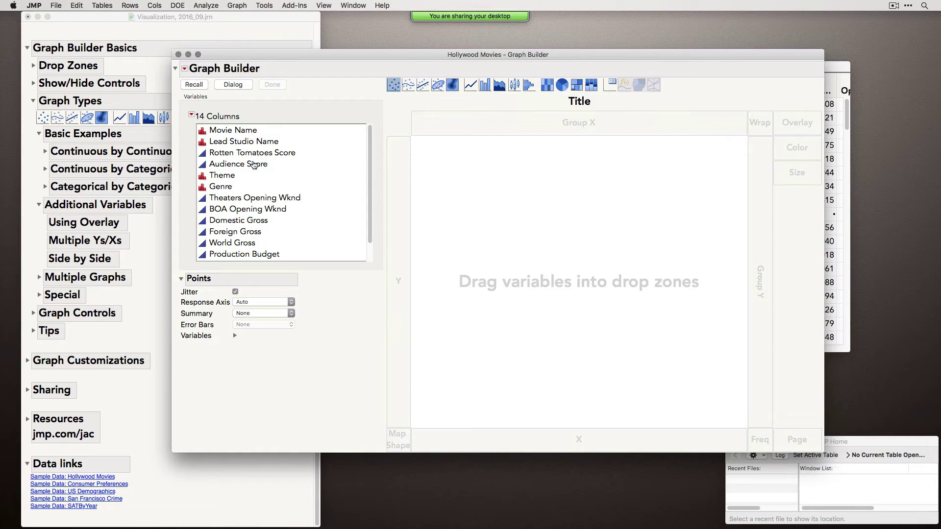
# Build a bar chart of mean Audience Score (Y) by Theme (X).
pyautogui.moveTo(228, 179); pyautogui.dragTo(506, 440)
pyautogui.moveTo(240, 142); pyautogui.dragTo(397, 182)
pyautogui.click(485, 86)
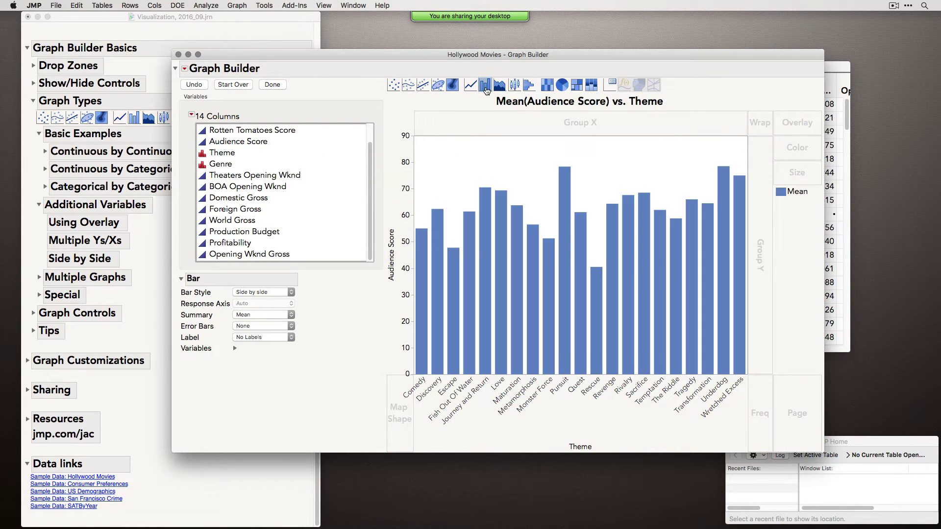
# Overlay the bar chart by Genre, and reposition and resize the graph window.
pyautogui.click(219, 165)
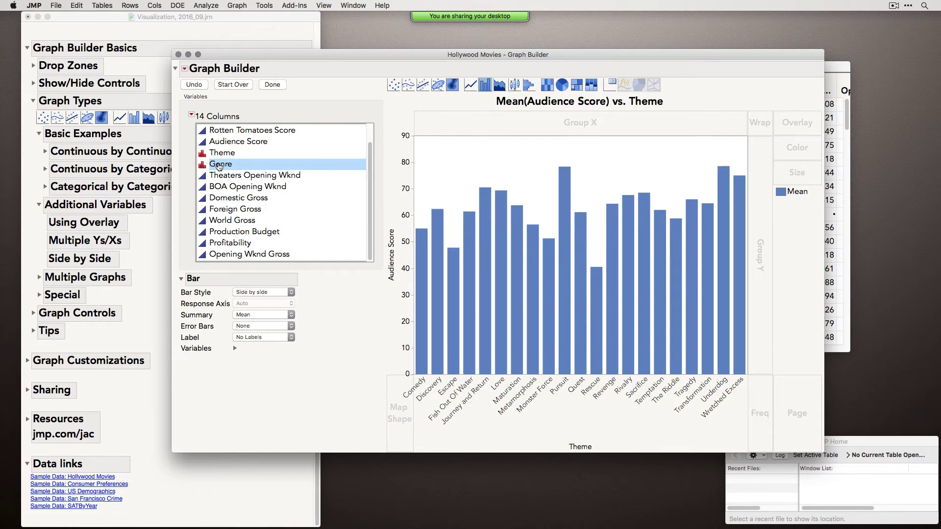
pyautogui.moveTo(219, 167); pyautogui.dragTo(795, 121)
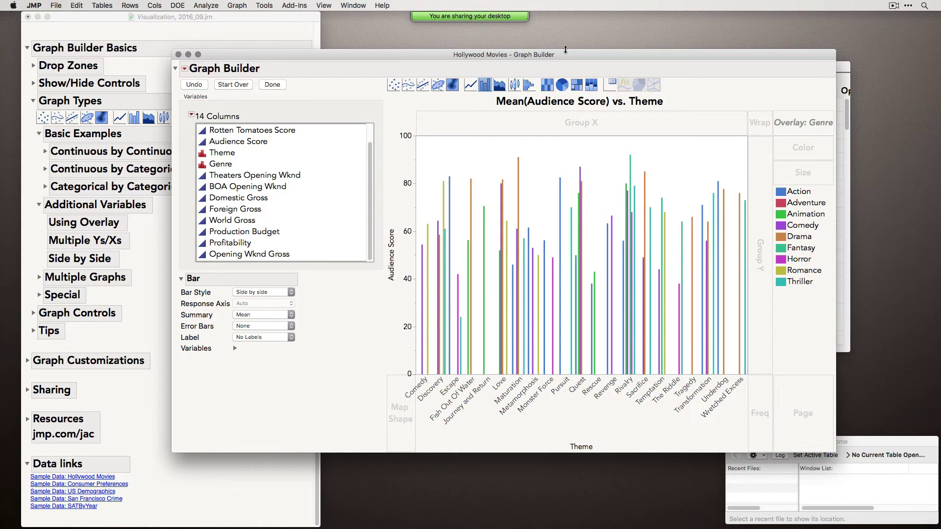
pyautogui.moveTo(569, 54); pyautogui.dragTo(545, 45)
pyautogui.moveTo(809, 441); pyautogui.dragTo(906, 370)
pyautogui.moveTo(583, 48); pyautogui.dragTo(553, 52)
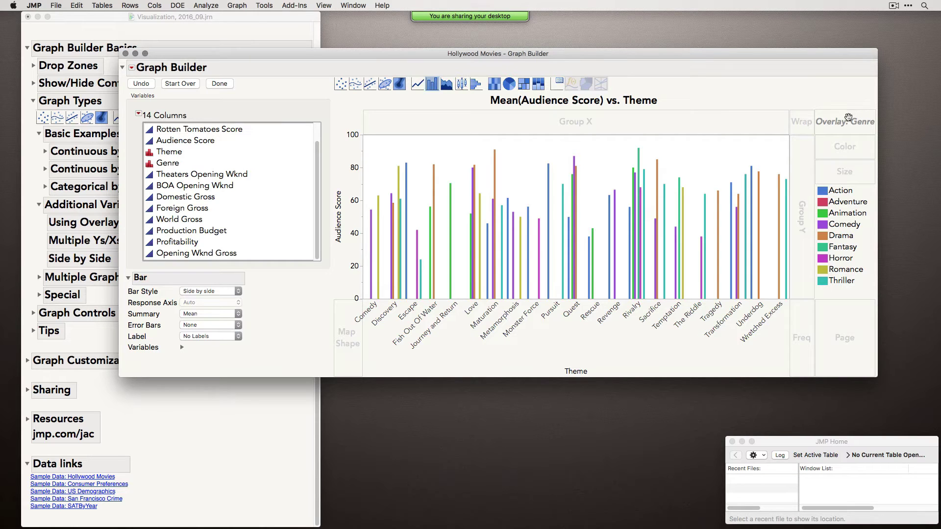
# Move Genre from Overlay to Wrap, and shift the graph window to uncover the journal and data table.
pyautogui.moveTo(846, 121); pyautogui.dragTo(802, 118)
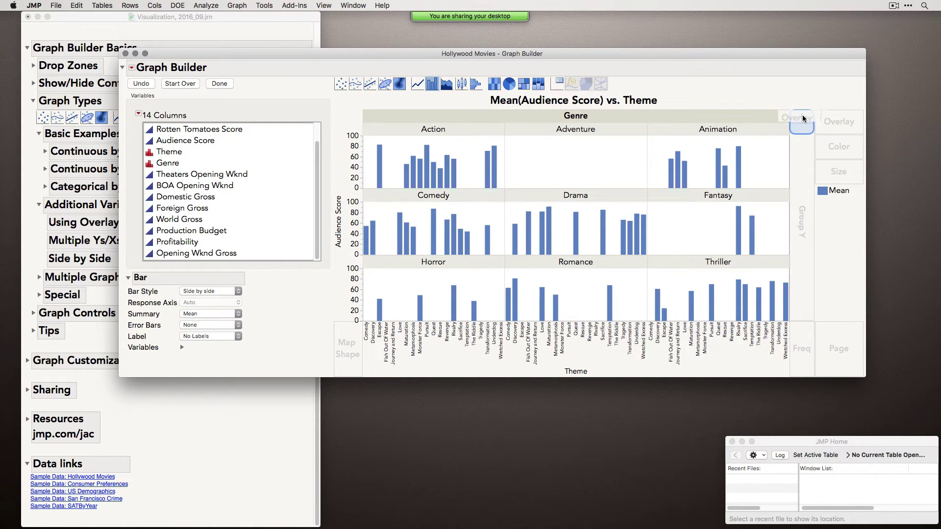
pyautogui.moveTo(806, 118); pyautogui.dragTo(809, 117)
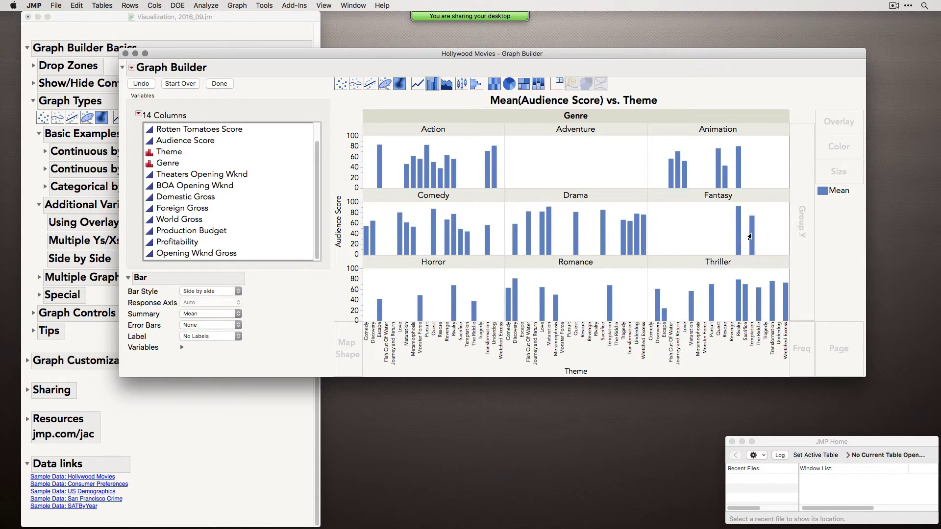
pyautogui.moveTo(750, 237)
pyautogui.moveTo(178, 55); pyautogui.dragTo(229, 126)
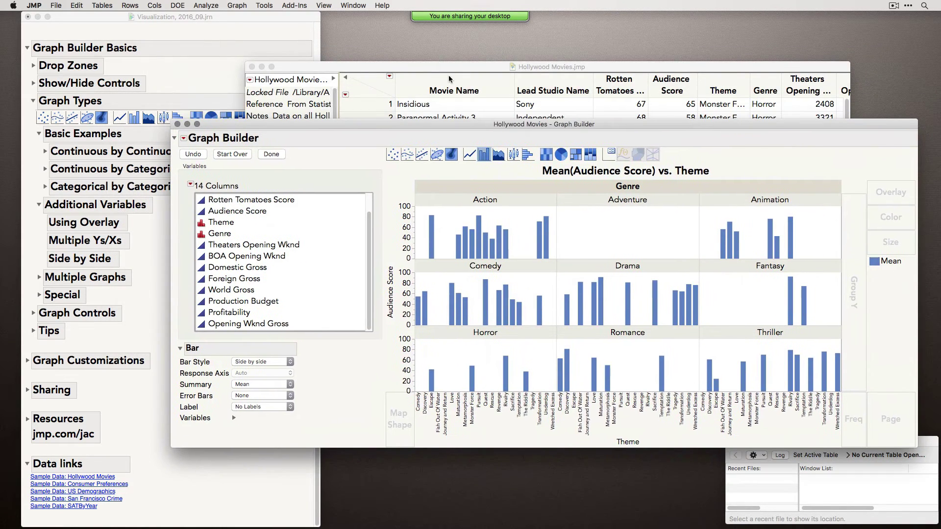
# Bring up the Consumer Preferences sample data from the journal, launch a new Graph Builder on it, and enlarge its window.
pyautogui.click(151, 502)
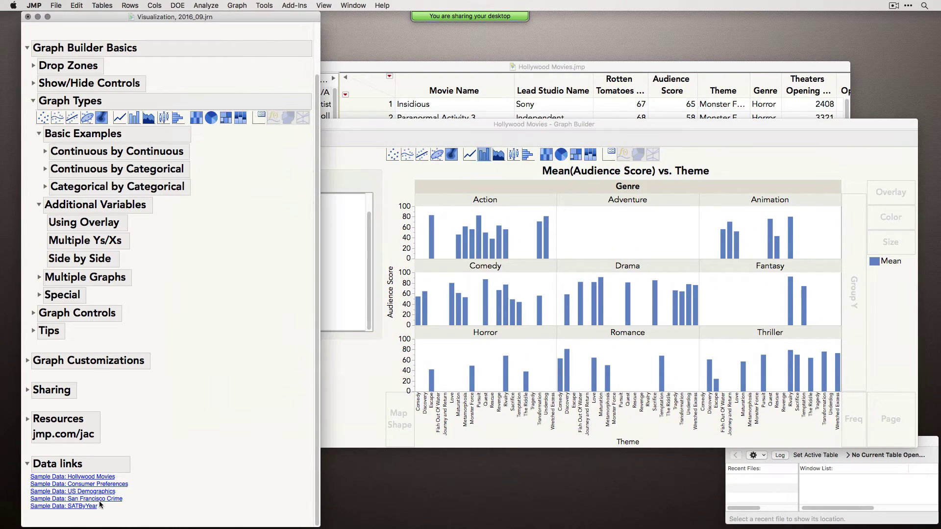
pyautogui.click(122, 484)
pyautogui.click(236, 5)
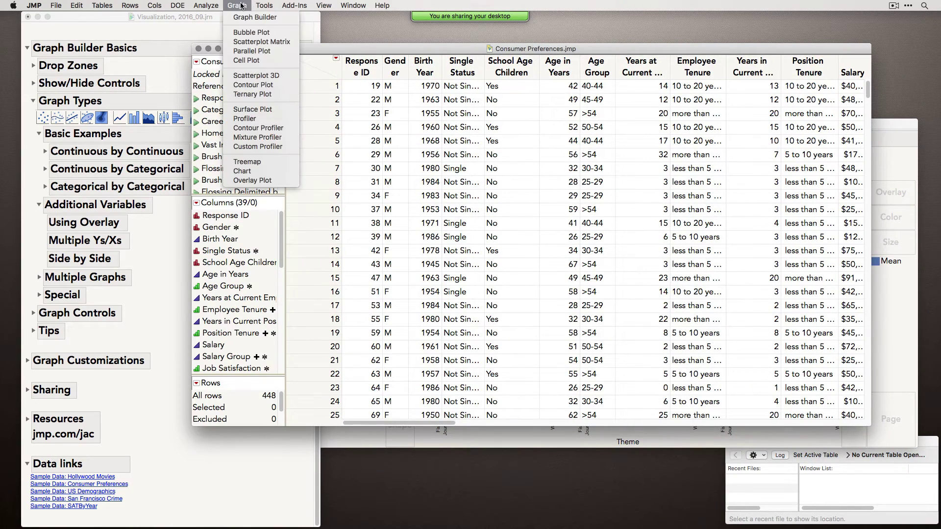
pyautogui.click(236, 17)
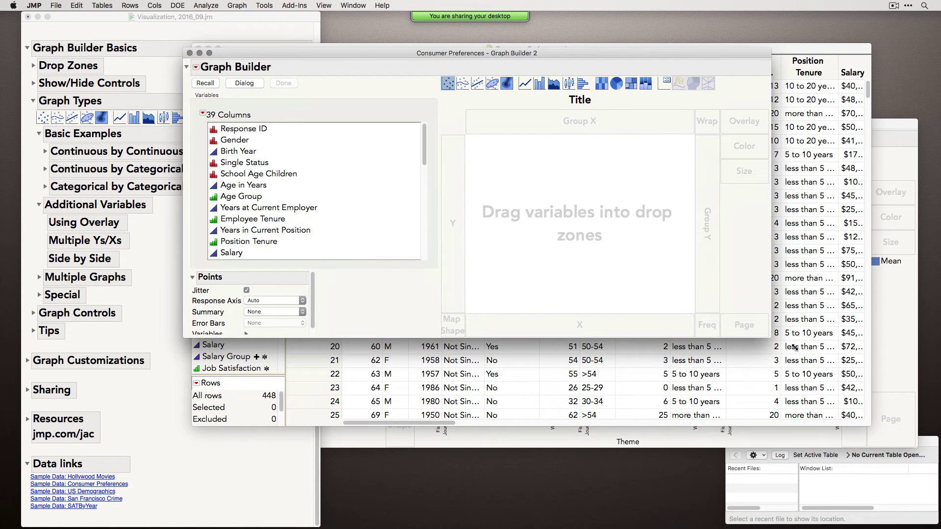
pyautogui.moveTo(772, 338); pyautogui.dragTo(839, 386)
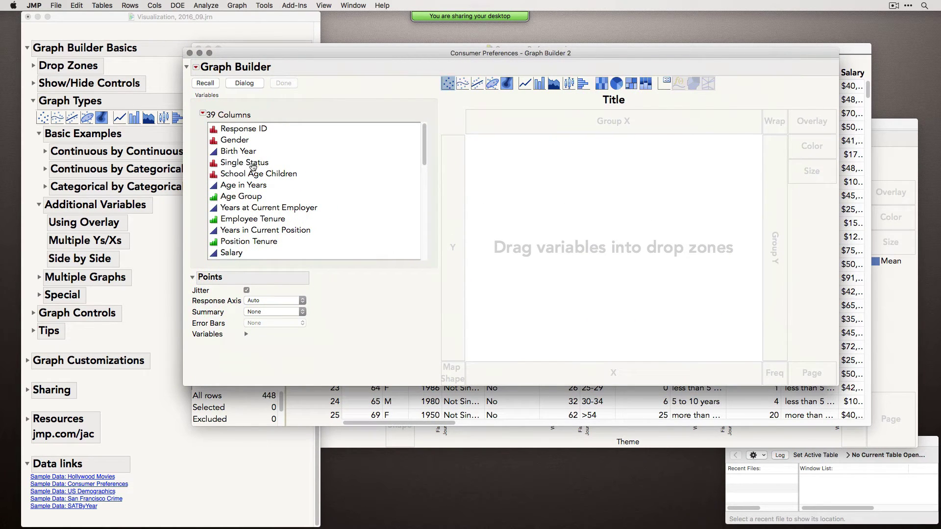
# Build a bar chart of mean Salary (Y) by Age Group (X).
pyautogui.moveTo(240, 196); pyautogui.dragTo(515, 368)
pyautogui.moveTo(239, 190); pyautogui.dragTo(447, 193)
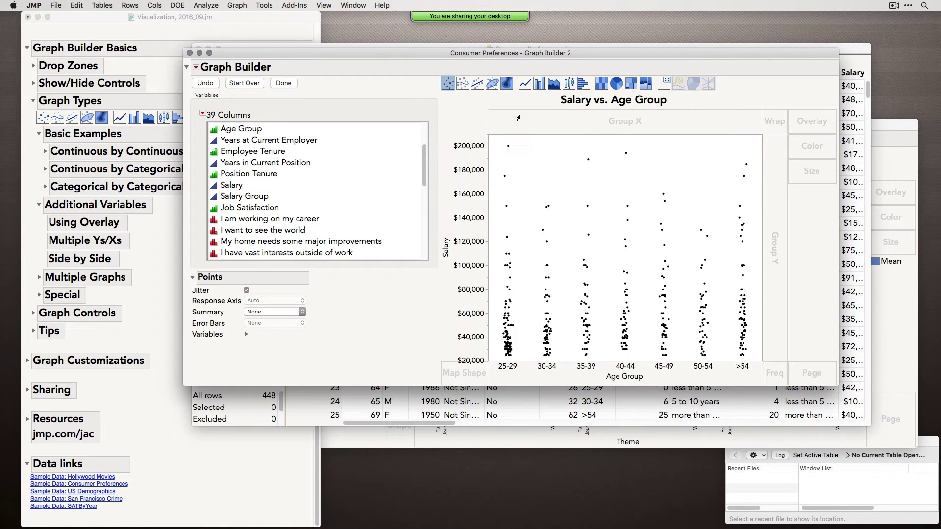
pyautogui.click(540, 85)
# Overlay the salary bar chart by Gender, and reposition the graph window.
pyautogui.scroll(3, 252, 227)
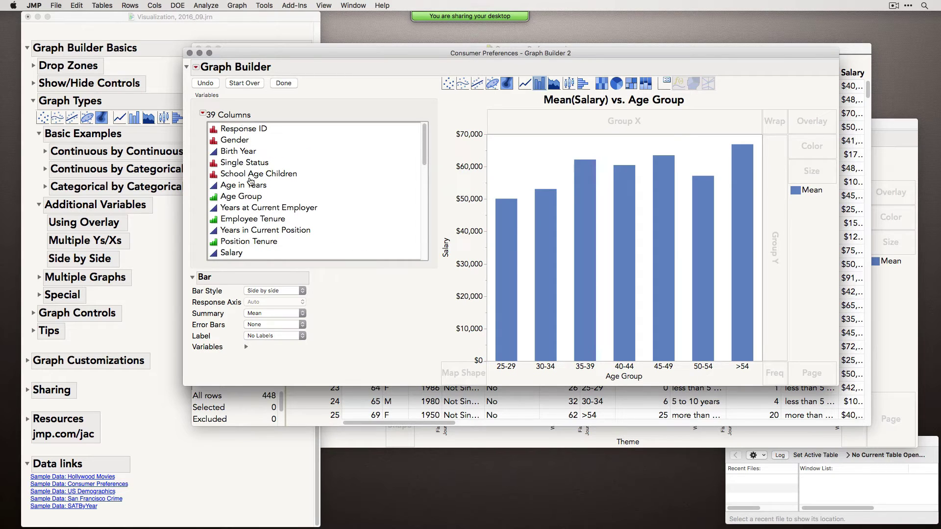
pyautogui.click(236, 141)
pyautogui.moveTo(238, 142); pyautogui.dragTo(812, 122)
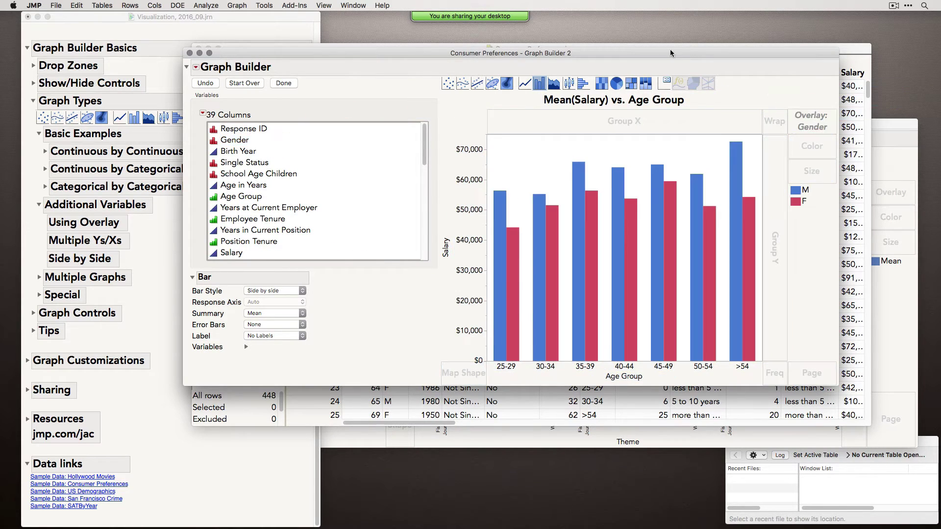
pyautogui.moveTo(640, 51); pyautogui.dragTo(606, 84)
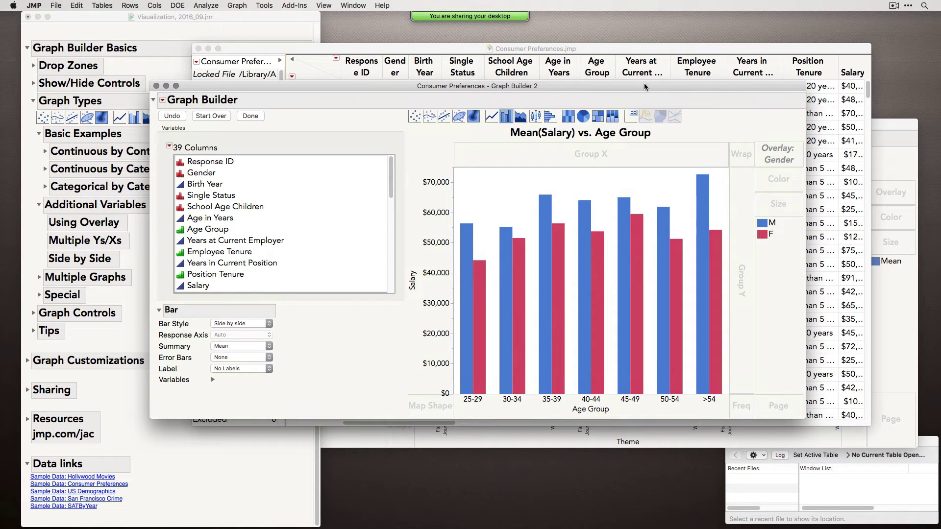
pyautogui.moveTo(644, 90); pyautogui.dragTo(662, 99)
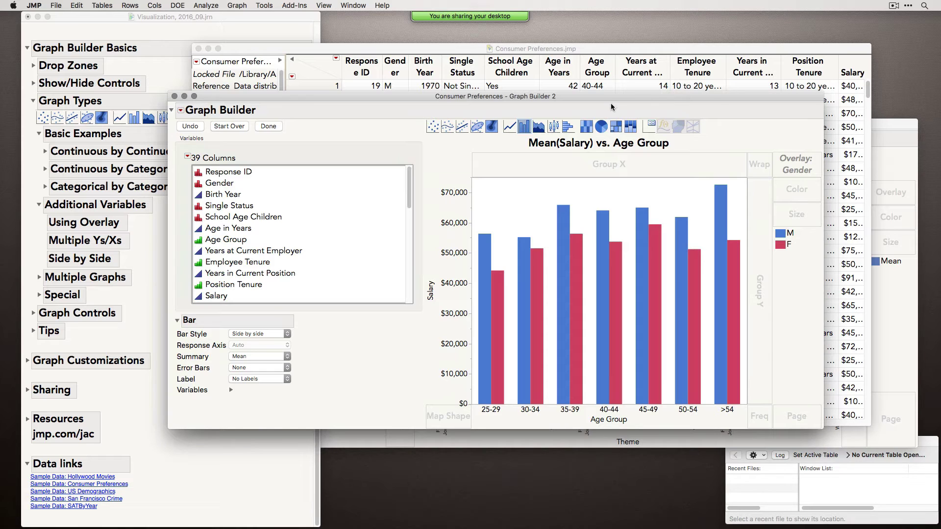
pyautogui.moveTo(602, 97); pyautogui.dragTo(594, 41)
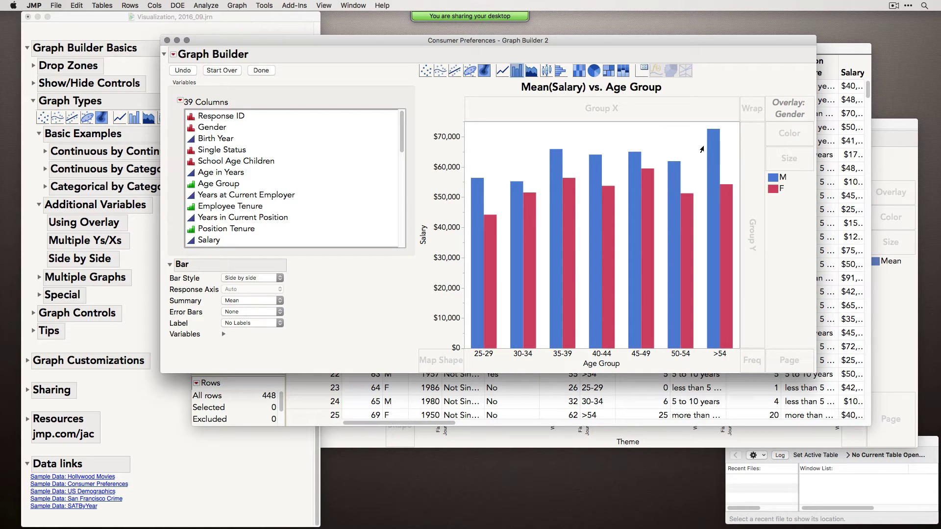
# Swap the Gender overlay variable with Age Group on the X axis.
pyautogui.rightClick(780, 106)
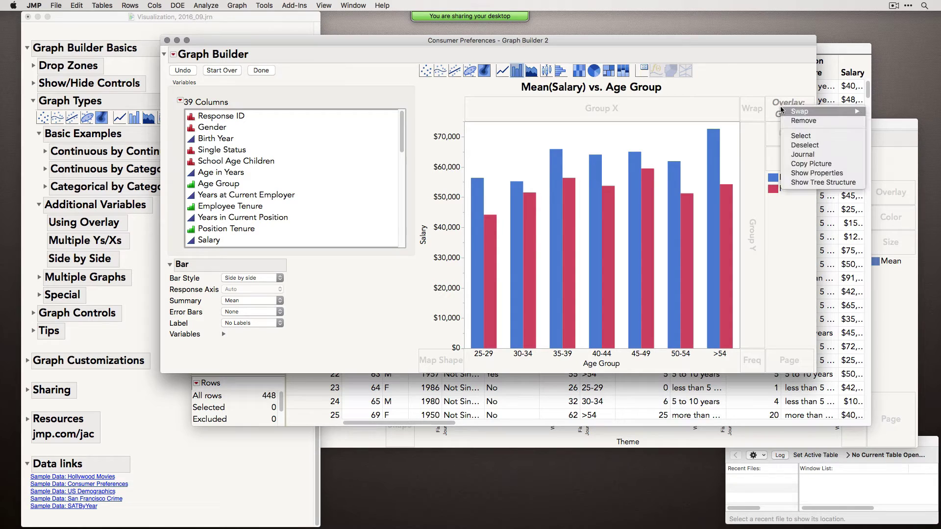
pyautogui.moveTo(813, 110)
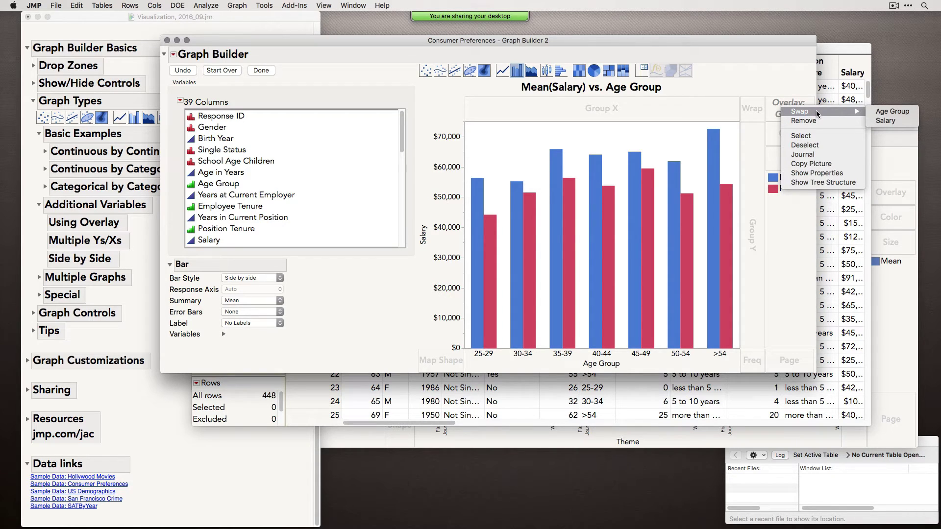
pyautogui.click(892, 111)
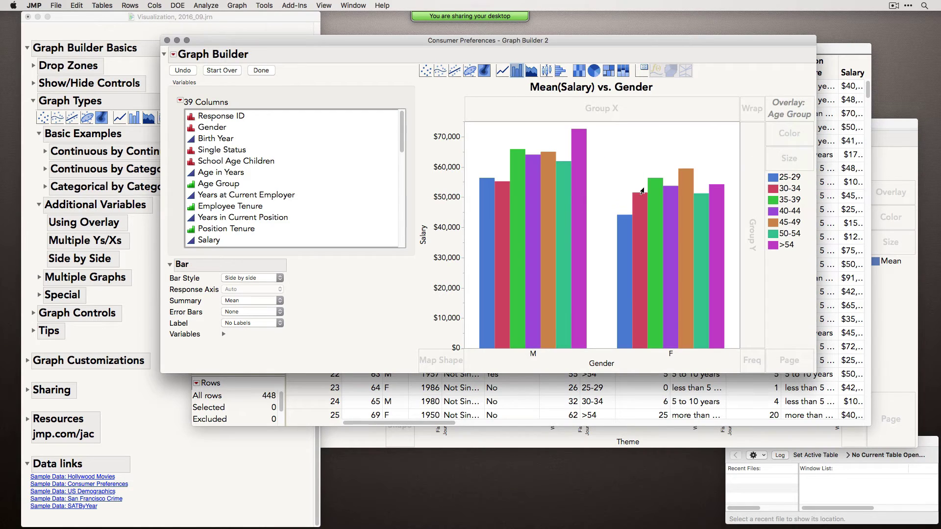
# Swap the Age Group overlay with Gender on the X axis, and change the bar style to Stacked.
pyautogui.moveTo(645, 190)
pyautogui.moveTo(559, 42); pyautogui.dragTo(549, 52)
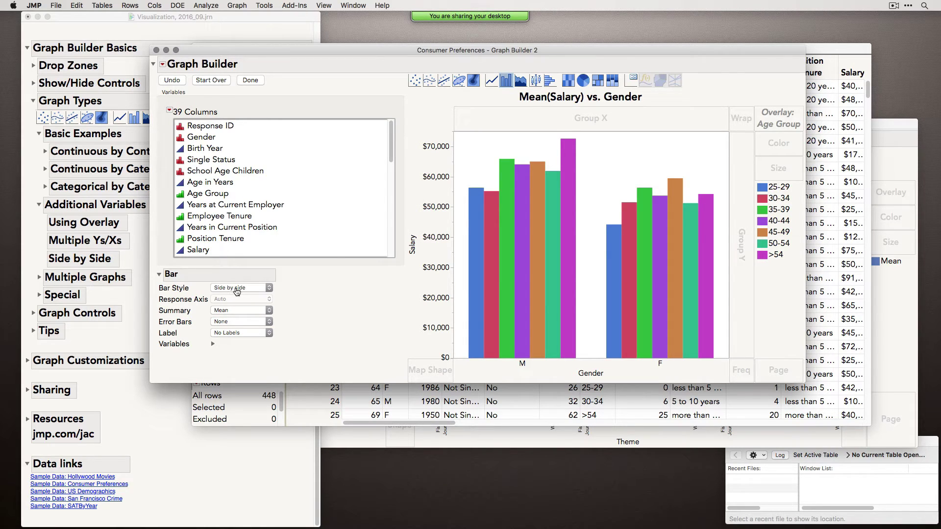
pyautogui.rightClick(768, 112)
pyautogui.moveTo(835, 121)
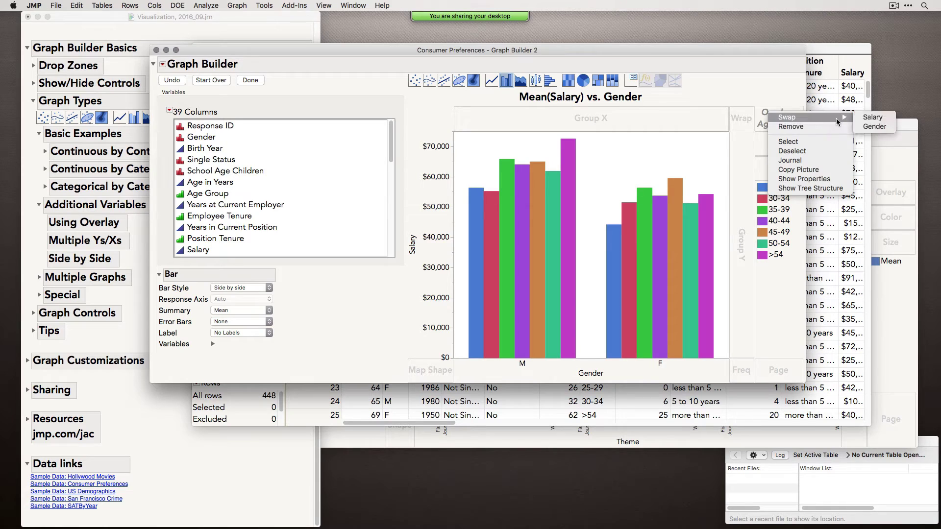
pyautogui.click(875, 127)
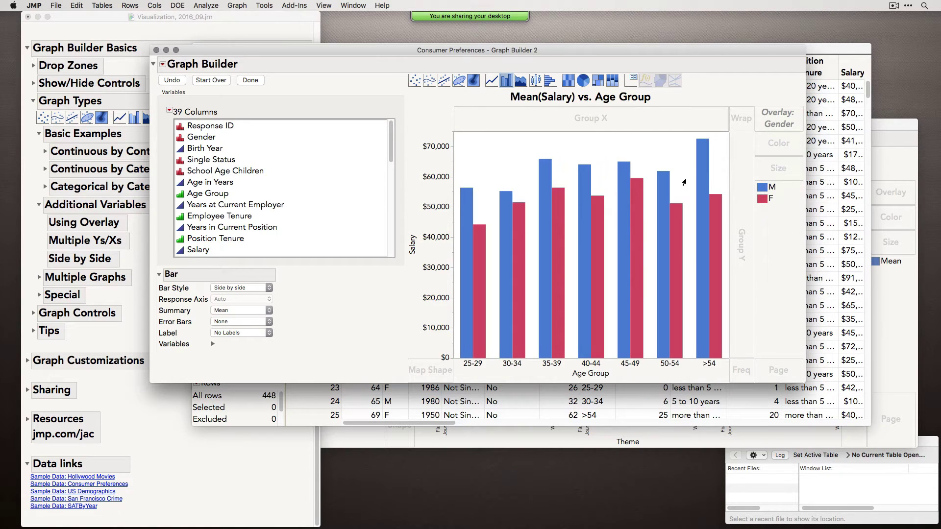
pyautogui.click(227, 291)
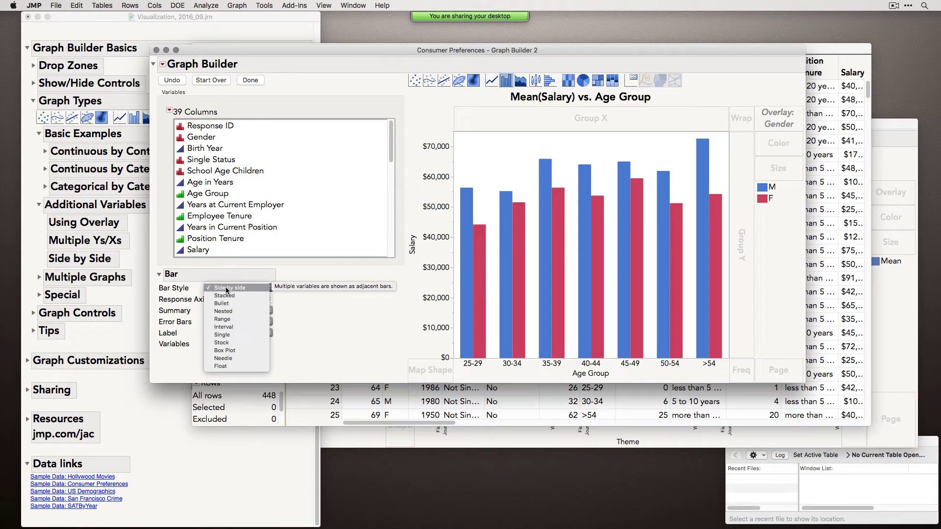
pyautogui.click(226, 296)
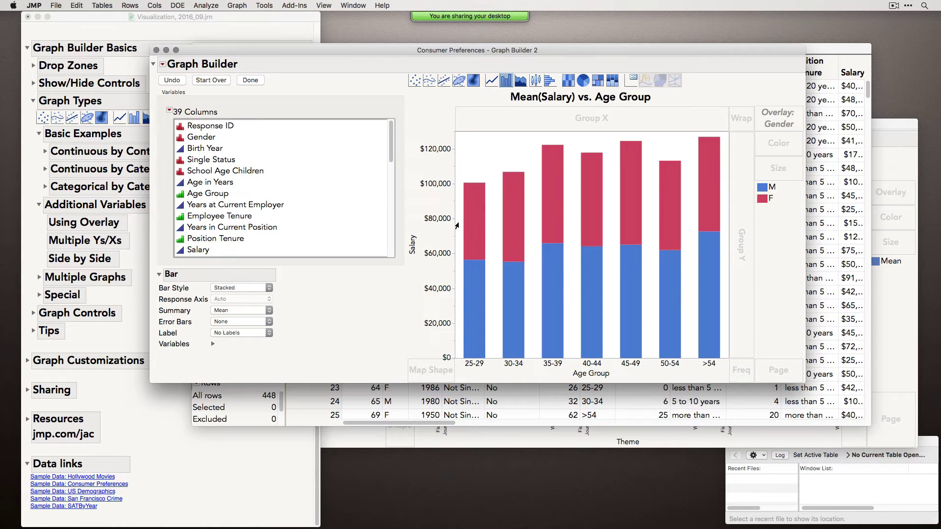
# Replace the Gender overlay with Position Tenure, and briefly highlight the 5 to 10 years category in the bars.
pyautogui.click(242, 239)
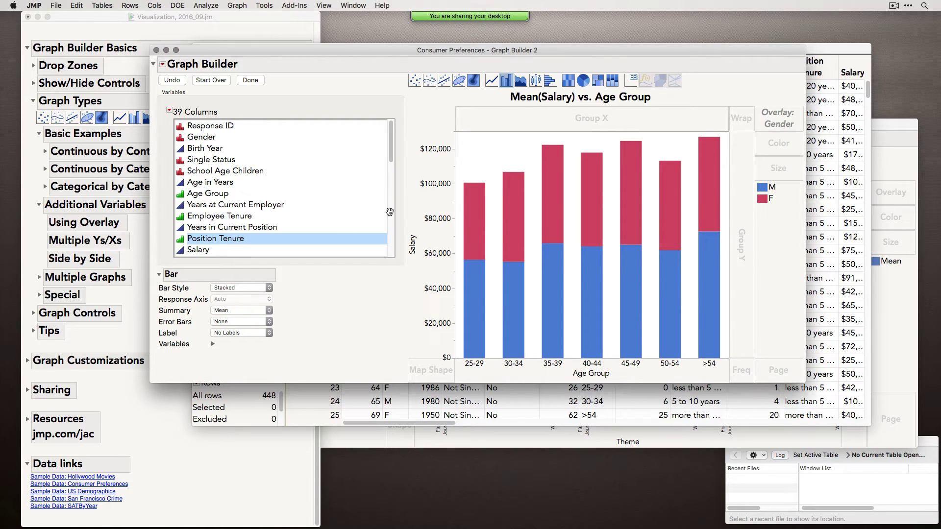
pyautogui.moveTo(284, 239); pyautogui.dragTo(784, 114)
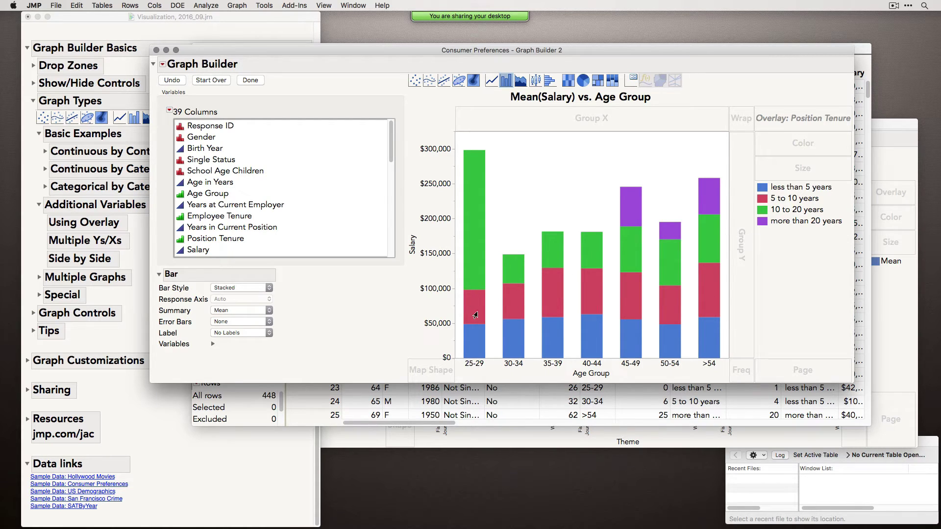
pyautogui.click(777, 199)
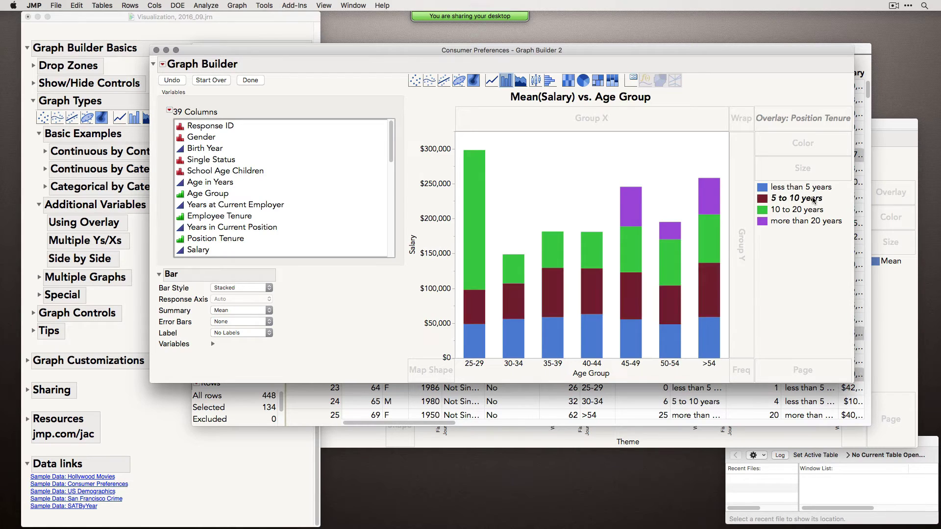
pyautogui.click(762, 199)
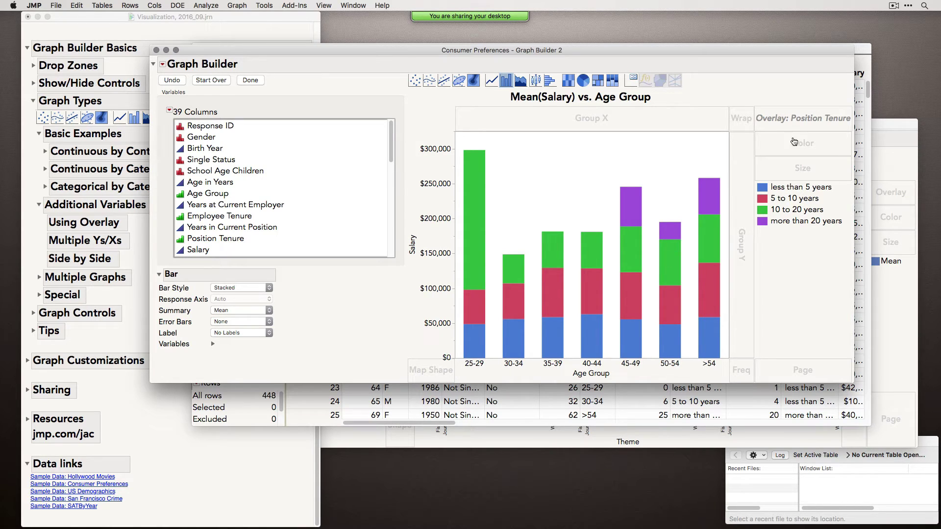
# Compare the Side by side, Bullet and Nested bar styles, finishing with Side by side.
pyautogui.click(239, 288)
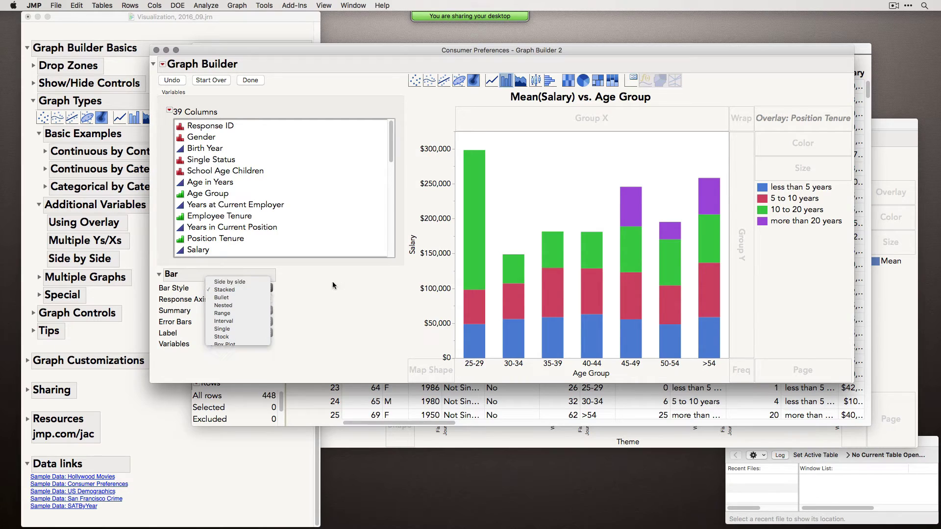
pyautogui.click(229, 280)
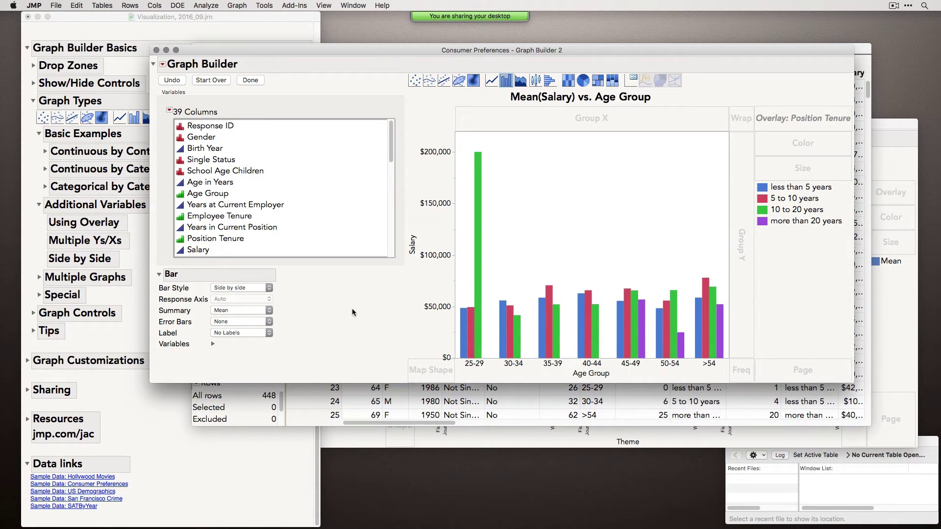
pyautogui.click(233, 290)
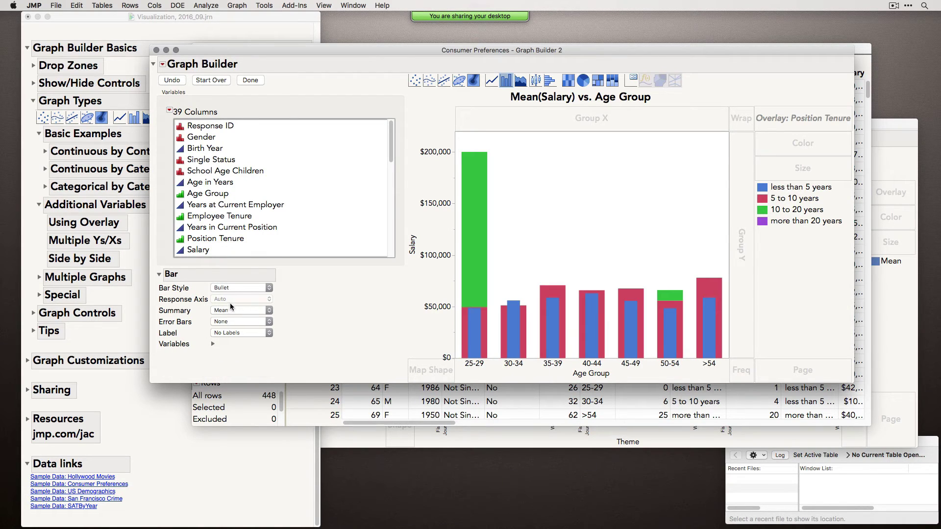
pyautogui.click(244, 289)
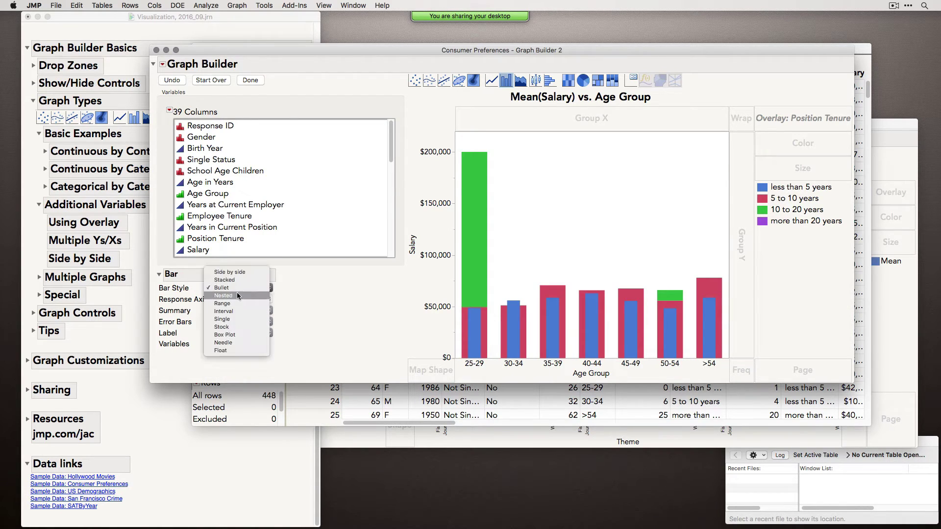
pyautogui.click(236, 292)
pyautogui.click(250, 289)
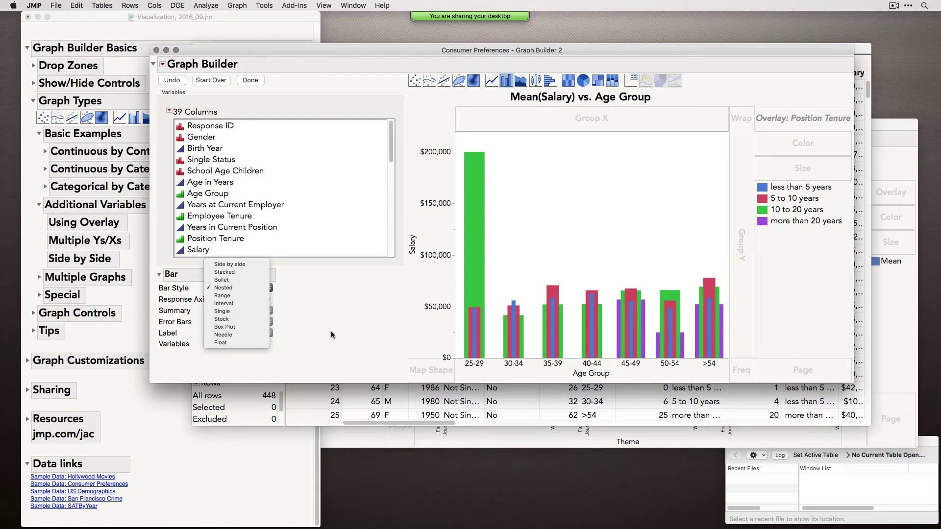
pyautogui.click(344, 320)
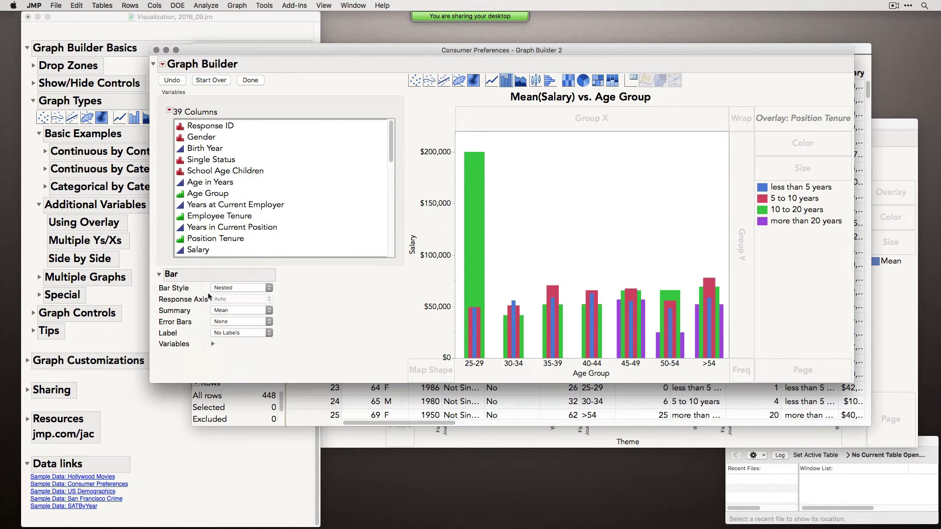
pyautogui.click(232, 287)
pyautogui.click(245, 265)
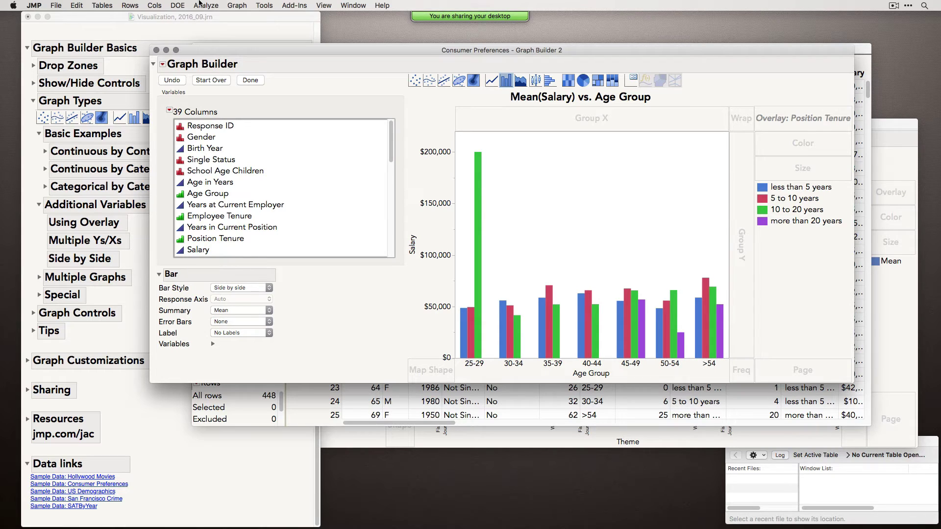
# Start the graph over and rebuild a bar chart of mean Salary (Y) by Age Group (X).
pyautogui.click(208, 82)
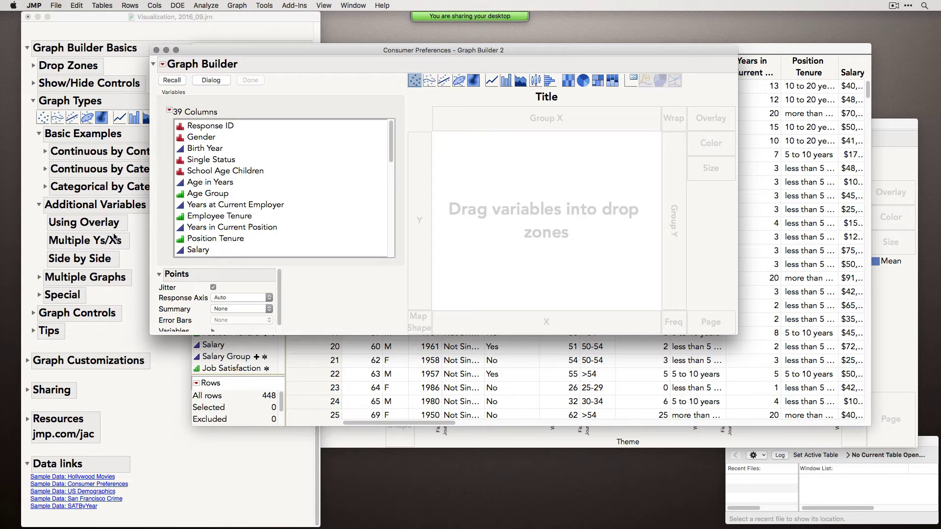
pyautogui.moveTo(472, 50); pyautogui.dragTo(500, 39)
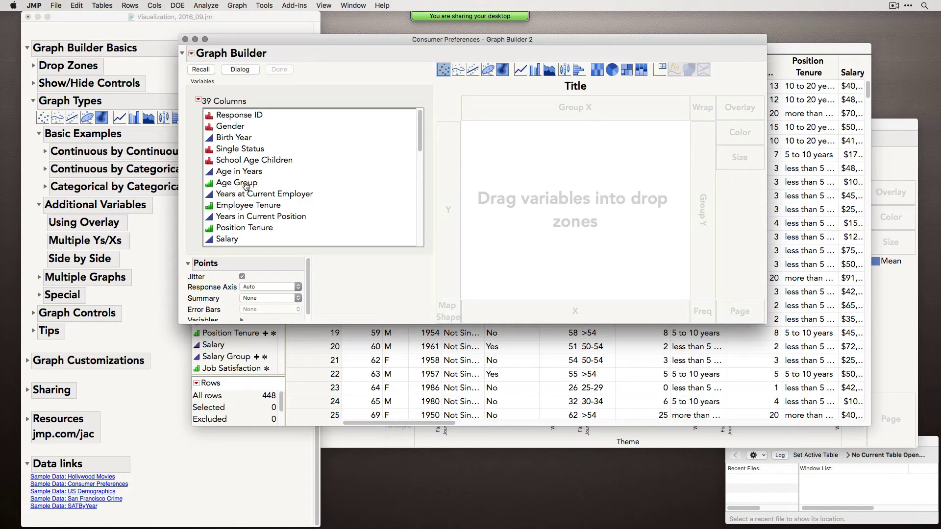
pyautogui.moveTo(245, 183); pyautogui.dragTo(549, 304)
pyautogui.moveTo(250, 240); pyautogui.dragTo(440, 225)
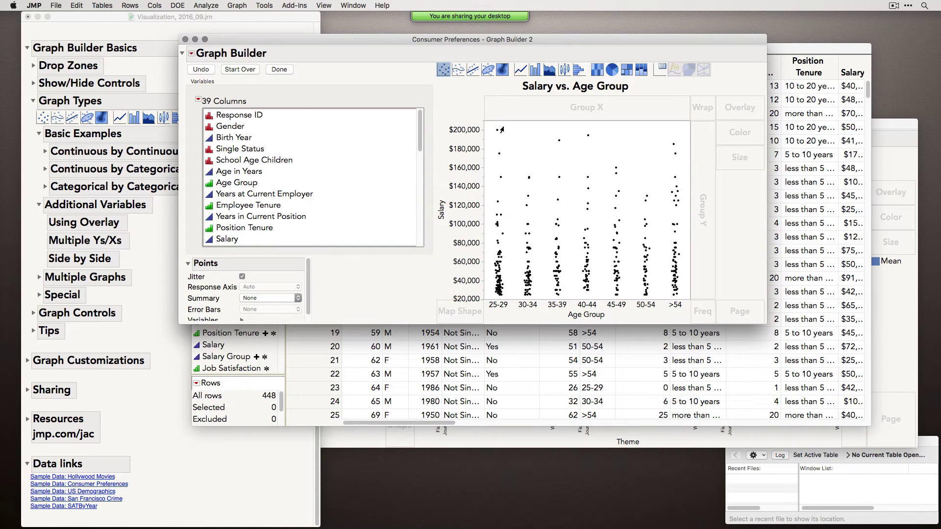
pyautogui.click(535, 70)
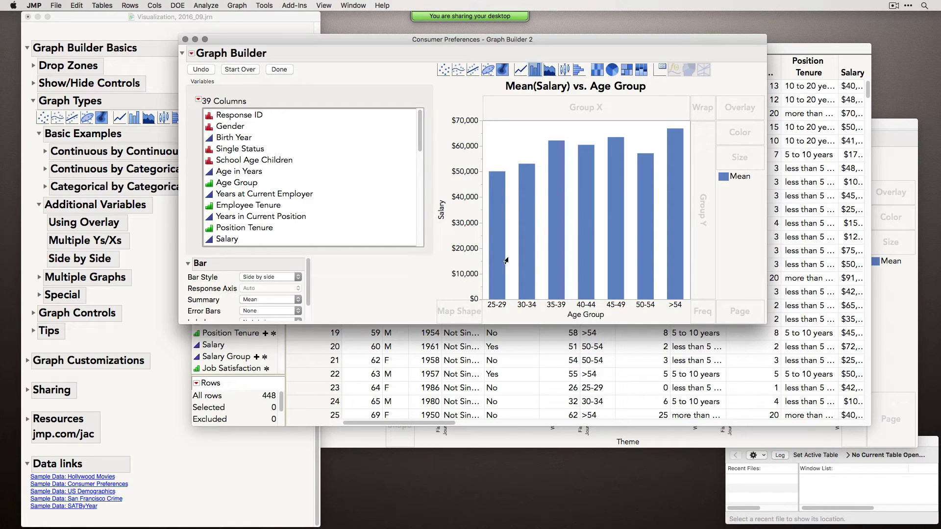
# Add Single Status as a second X variable after Age Group, and reposition and widen the graph window.
pyautogui.click(247, 150)
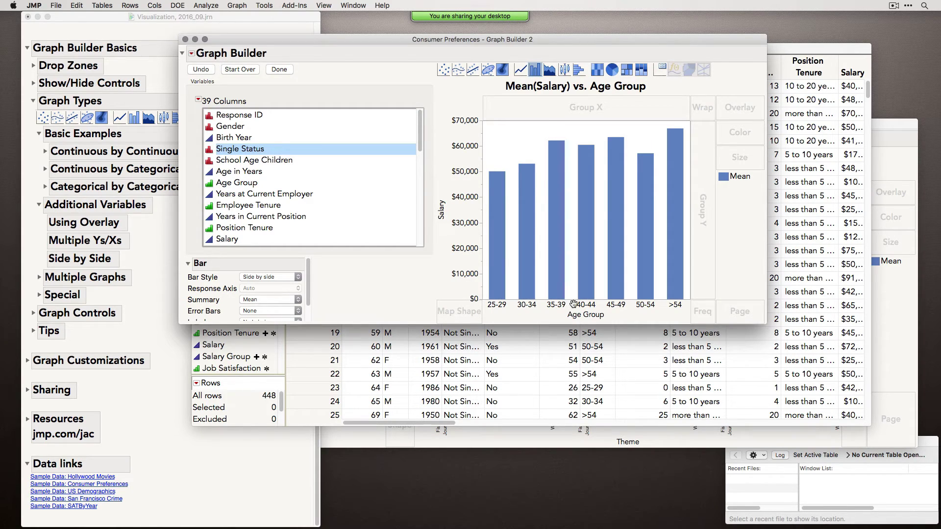
pyautogui.moveTo(264, 151); pyautogui.dragTo(674, 306)
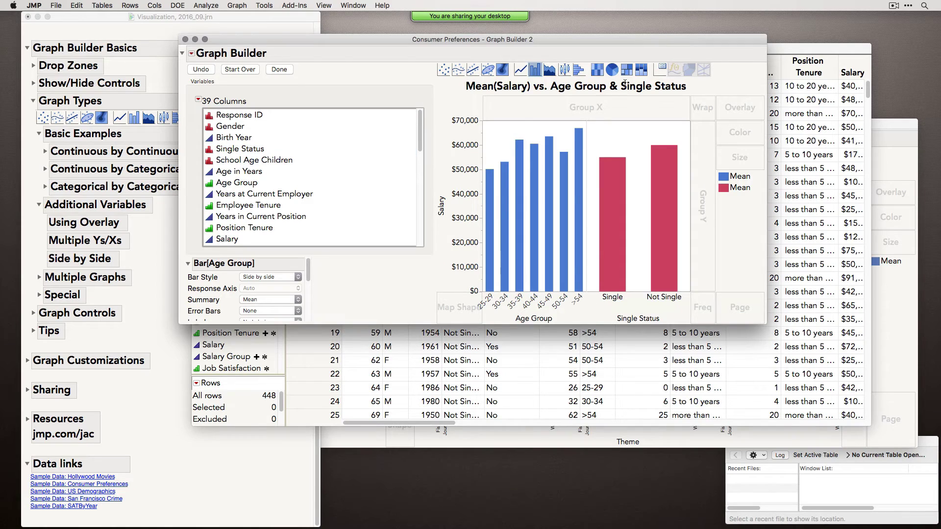
pyautogui.moveTo(542, 39); pyautogui.dragTo(465, 40)
pyautogui.moveTo(691, 324); pyautogui.dragTo(827, 332)
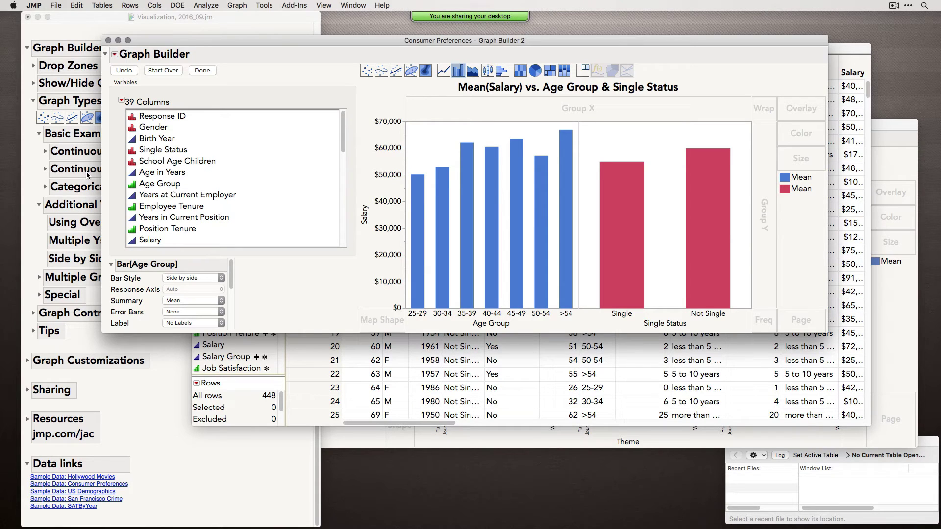
# Insert School Age Children between Age Group and Single Status on the X axis, and undo back to Age Group alone.
pyautogui.moveTo(163, 166); pyautogui.dragTo(588, 317)
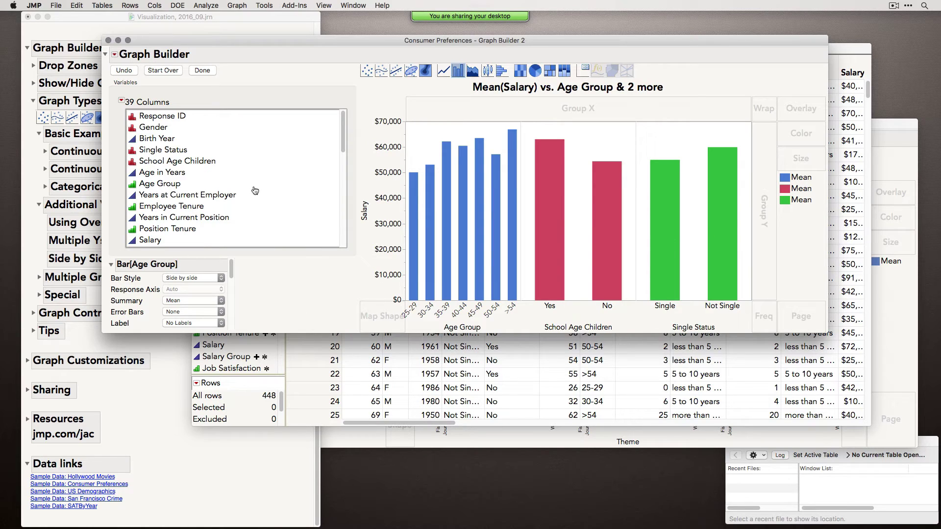
pyautogui.click(124, 71)
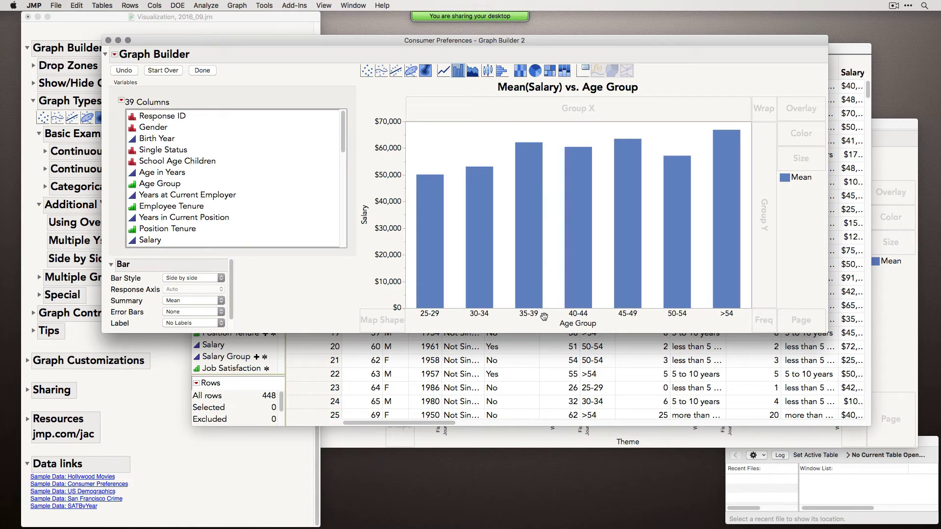
# Add Years in Current Position as a second Y variable above Salary.
pyautogui.scroll(-1, 242, 191)
pyautogui.scroll(-1, 242, 191)
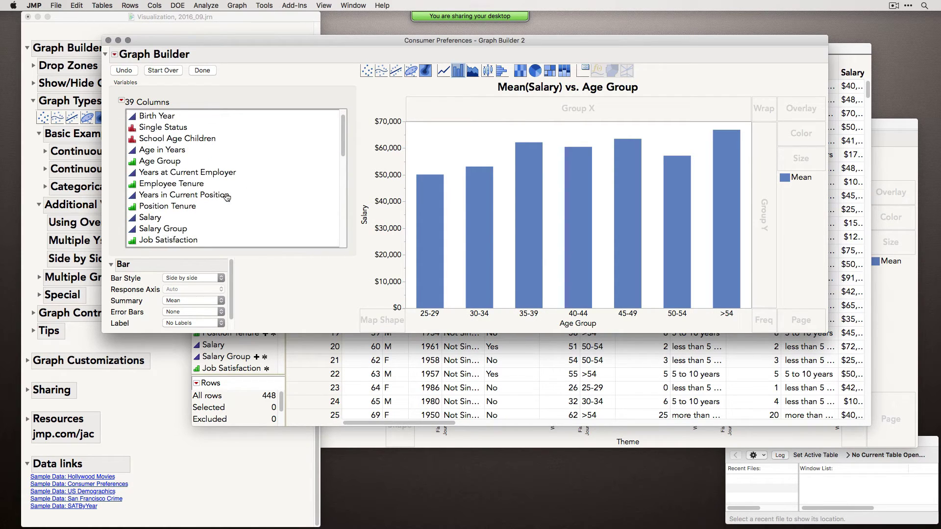
pyautogui.click(182, 196)
pyautogui.moveTo(182, 198); pyautogui.dragTo(387, 146)
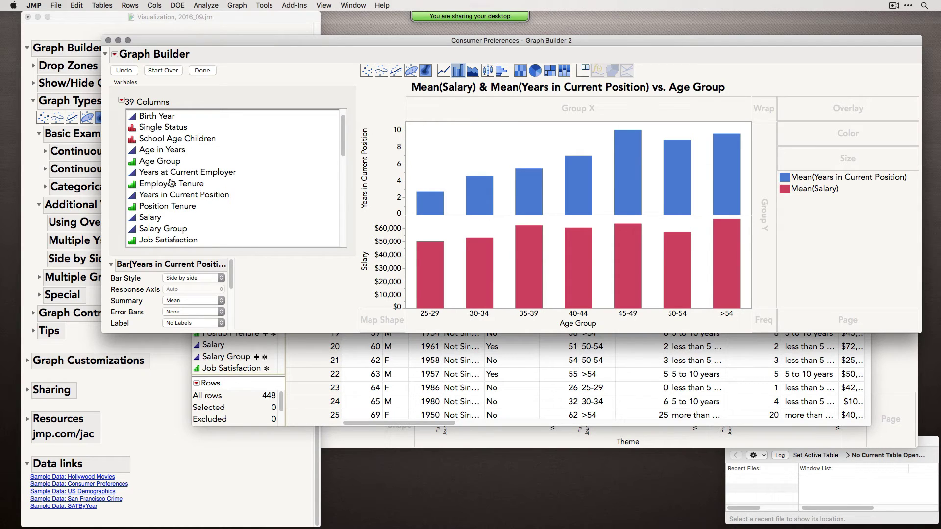
# Add Single Status beside Age Group on the X axis, and finish the graph to hide its control panels.
pyautogui.moveTo(158, 131); pyautogui.dragTo(689, 321)
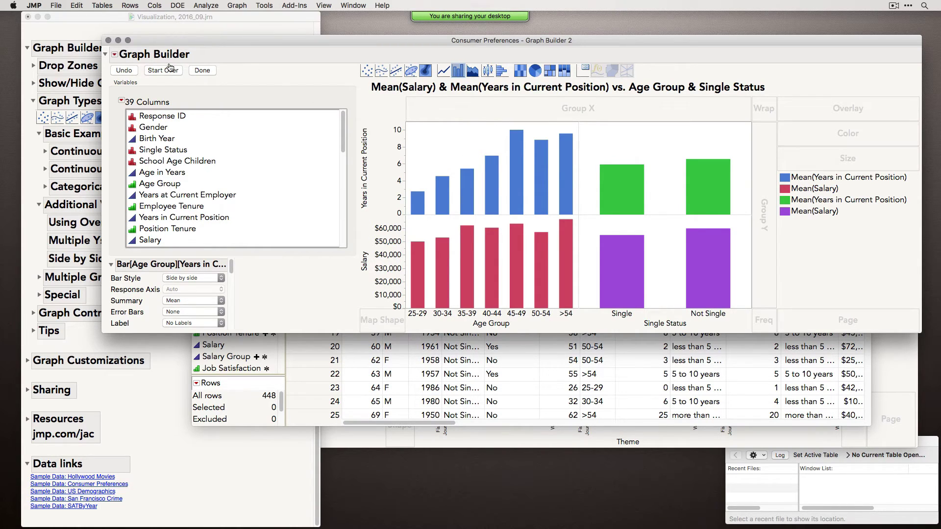
pyautogui.moveTo(182, 39); pyautogui.dragTo(199, 30)
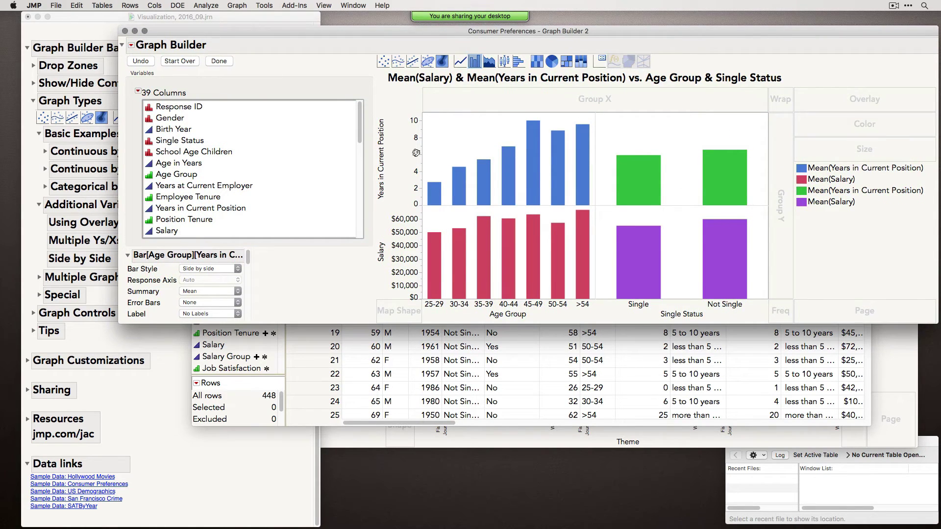
pyautogui.click(219, 62)
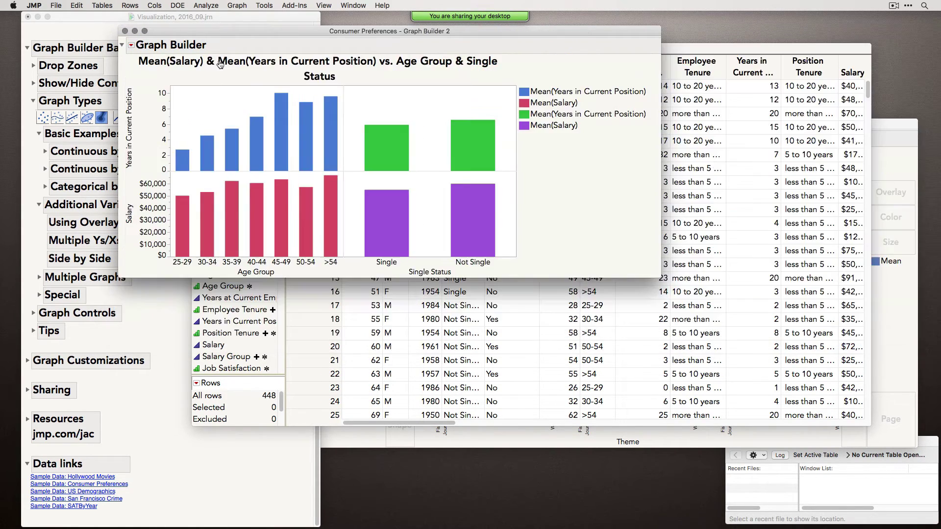
# Minimize the finished graph, and bring the Hollywood Movies data table in front of the Consumer Preferences table.
pyautogui.moveTo(250, 38); pyautogui.dragTo(290, 74)
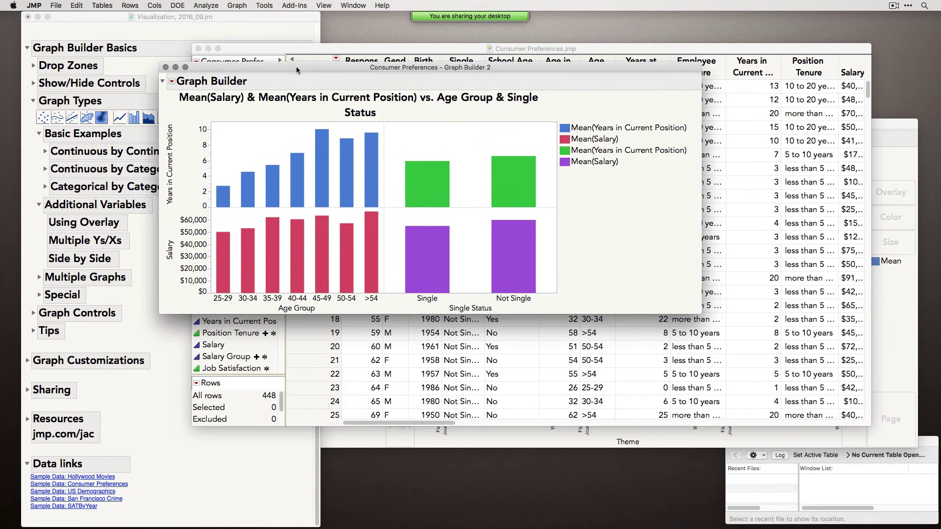
pyautogui.click(176, 68)
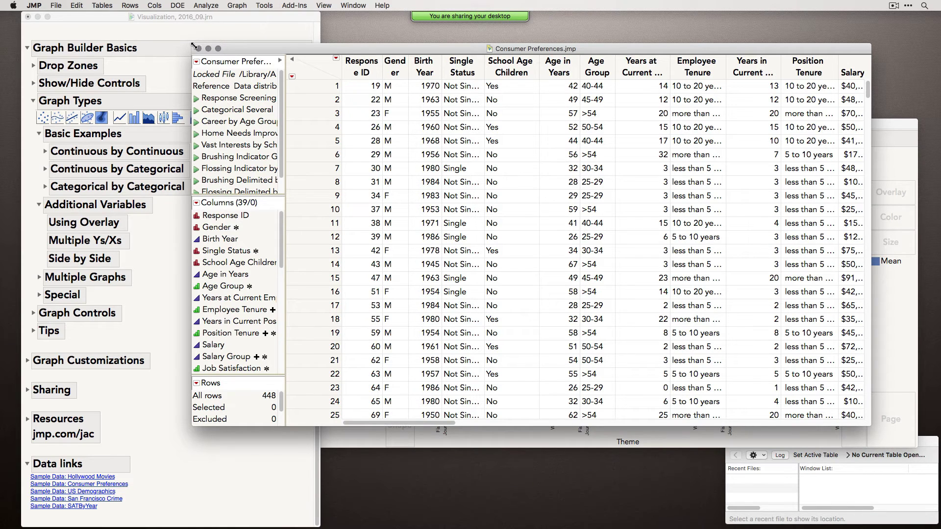
pyautogui.moveTo(194, 45); pyautogui.dragTo(245, 152)
pyautogui.click(393, 122)
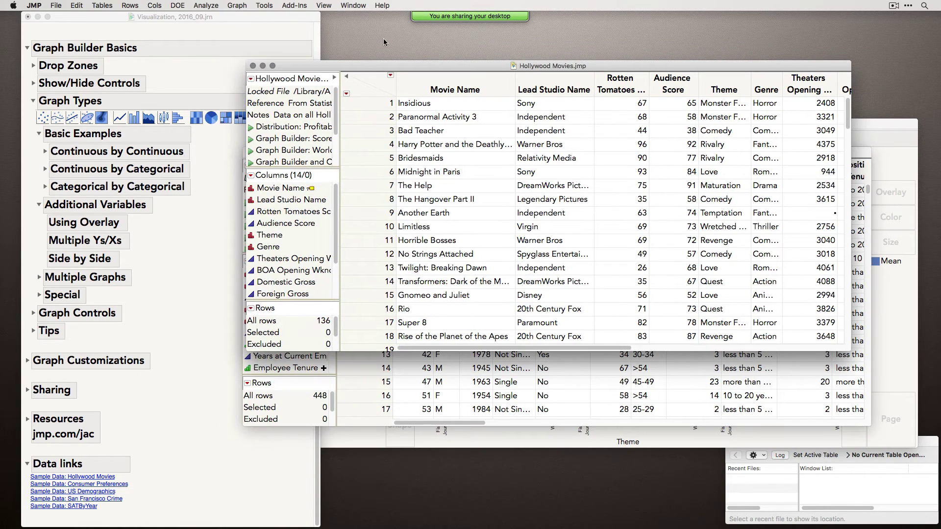
# Start a new Graph Builder graph from the Hollywood Movies table, enlarge its window, and assign Domestic Gross to X.
pyautogui.click(237, 5)
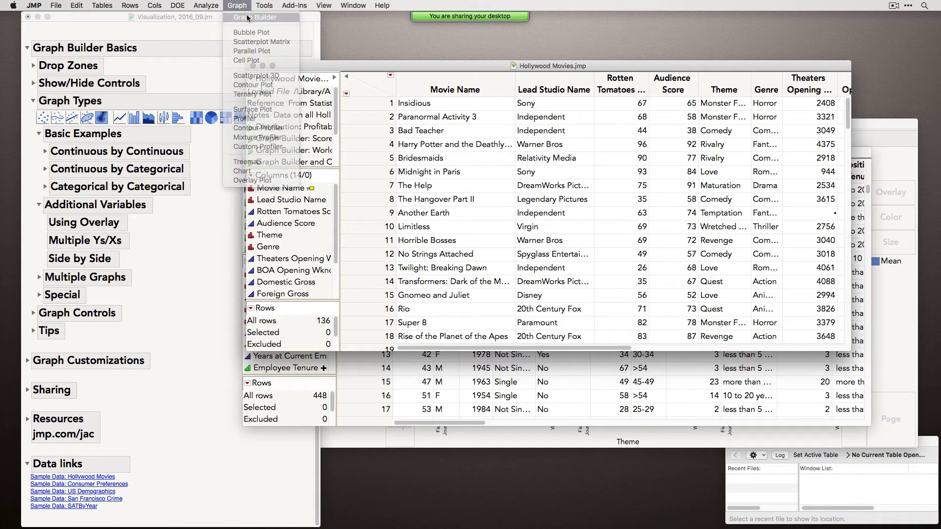
pyautogui.click(246, 16)
pyautogui.moveTo(459, 195); pyautogui.dragTo(432, 43)
pyautogui.moveTo(779, 340); pyautogui.dragTo(829, 407)
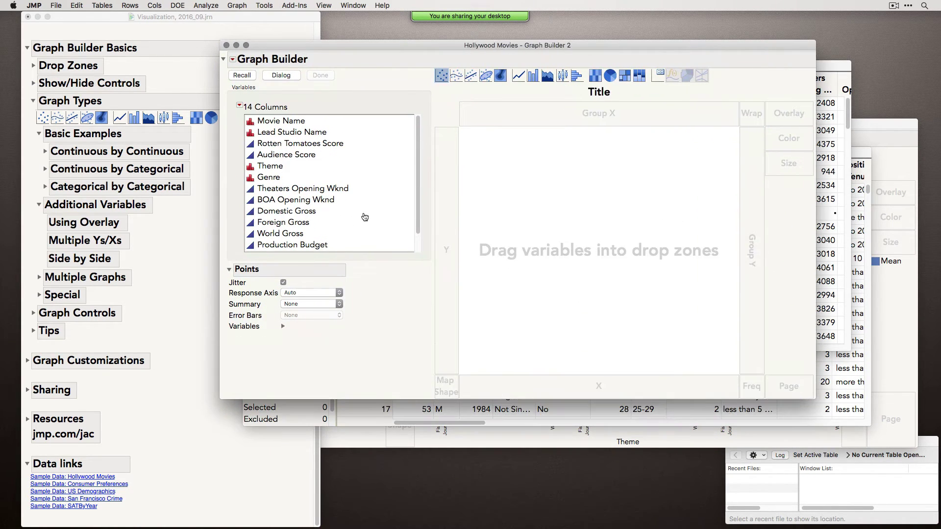
pyautogui.moveTo(297, 213); pyautogui.dragTo(504, 392)
# Assign Audience Score to Y and add Rotten Tomatoes Score to the same Y axis.
pyautogui.click(316, 133)
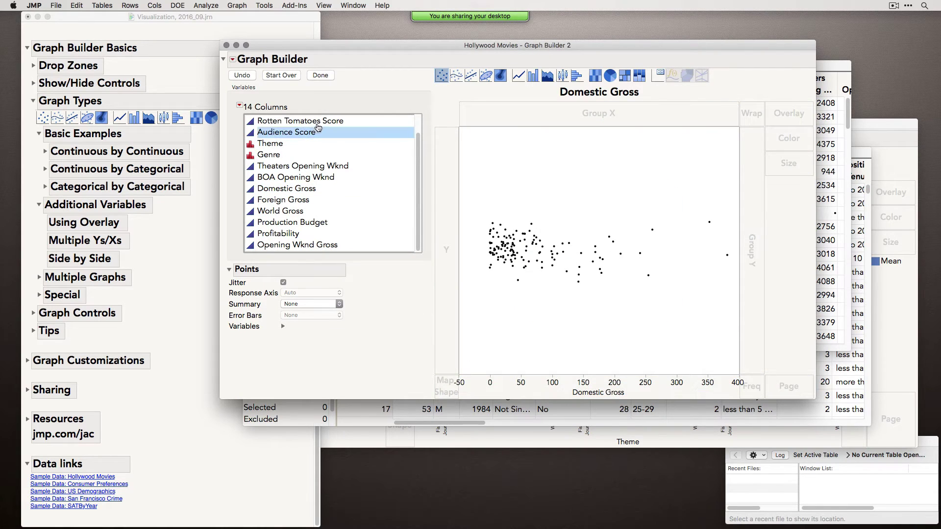
pyautogui.scroll(1, 283, 121)
pyautogui.click(270, 133)
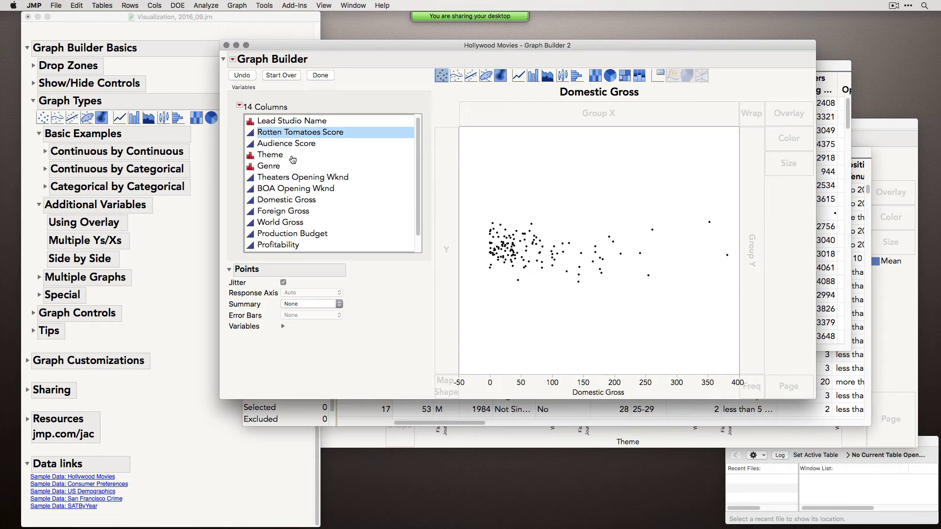
pyautogui.moveTo(289, 143); pyautogui.dragTo(440, 188)
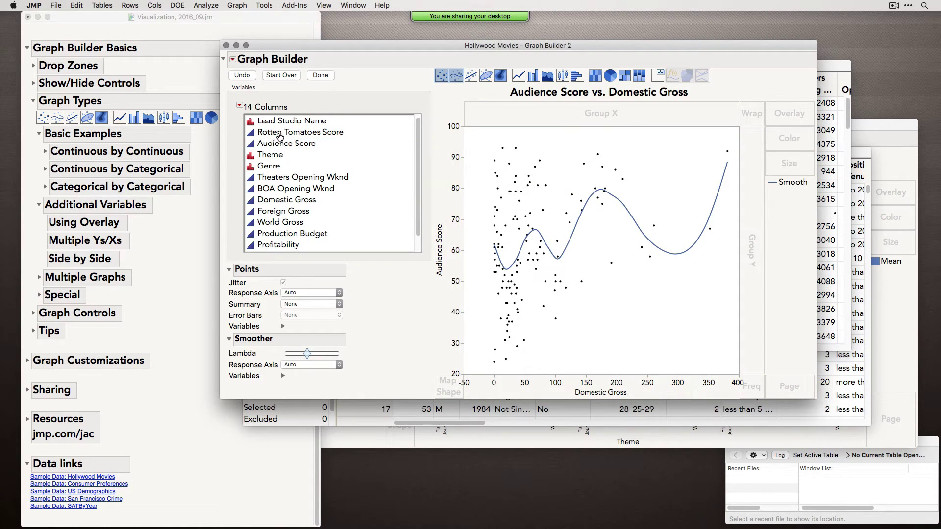
pyautogui.click(333, 134)
pyautogui.moveTo(333, 135); pyautogui.dragTo(481, 238)
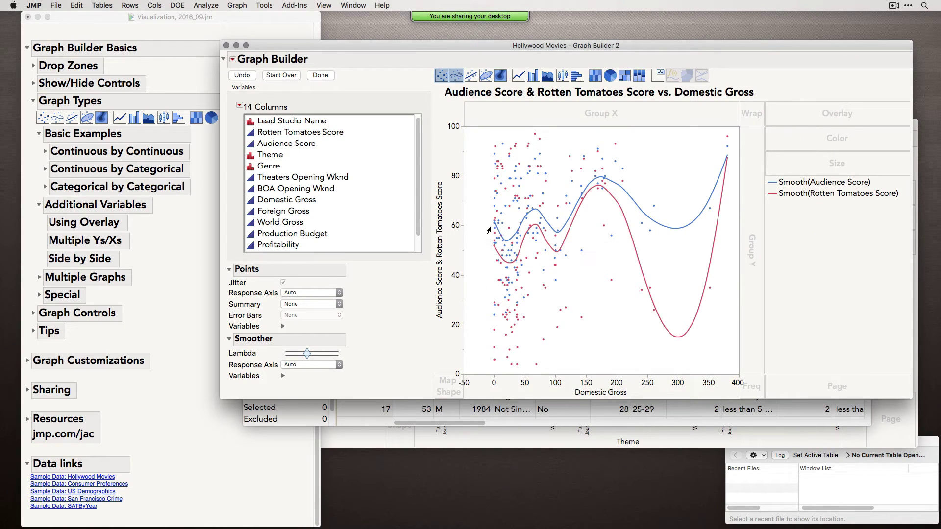
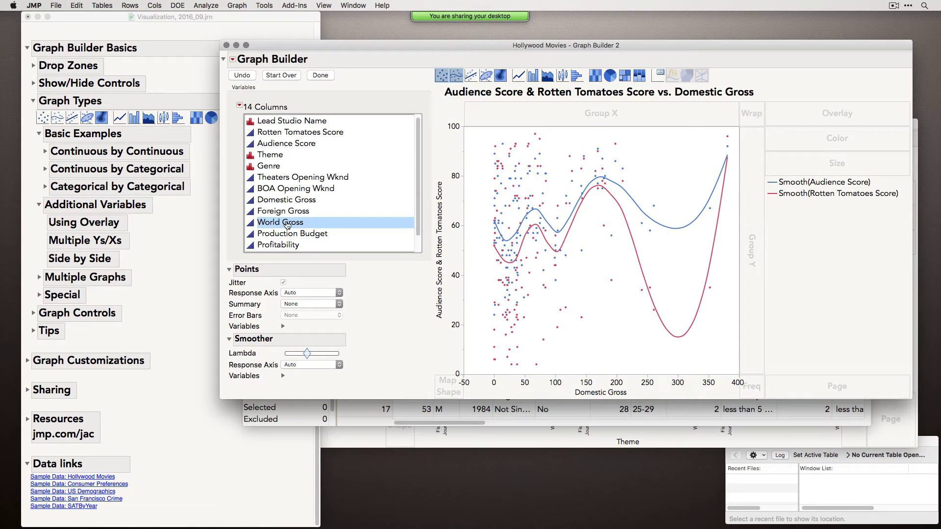
# Add World Gross as a third Y variable and move it to the right-hand axis.
pyautogui.moveTo(287, 225); pyautogui.dragTo(483, 247)
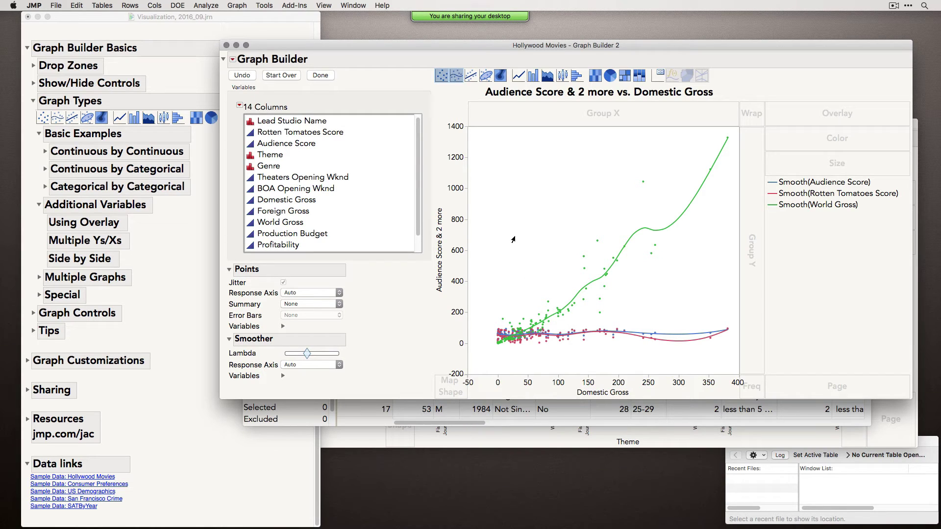
pyautogui.rightClick(452, 236)
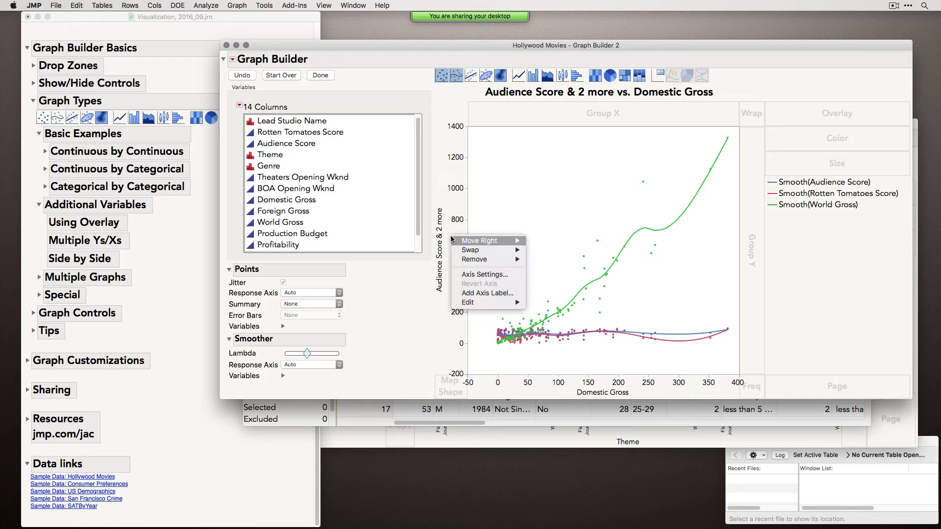
pyautogui.moveTo(451, 239)
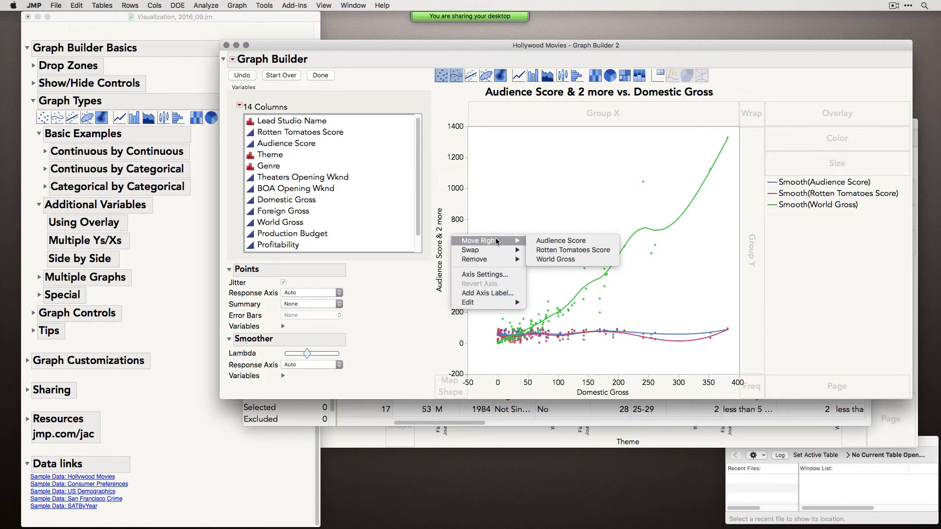
pyautogui.click(563, 260)
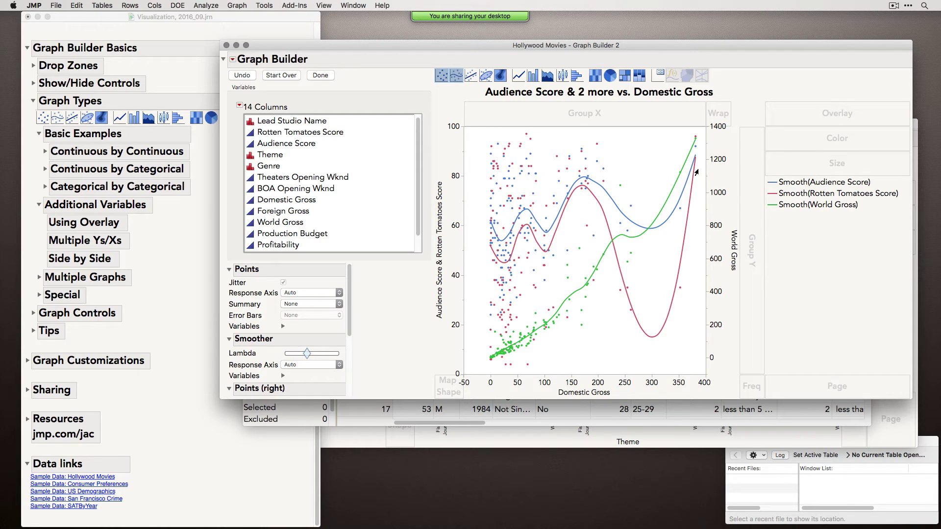
# Reposition and widen the graph window, finish the graph to hide the Graph Builder controls, and minimize its window.
pyautogui.moveTo(491, 49); pyautogui.dragTo(399, 54)
pyautogui.moveTo(819, 403); pyautogui.dragTo(897, 364)
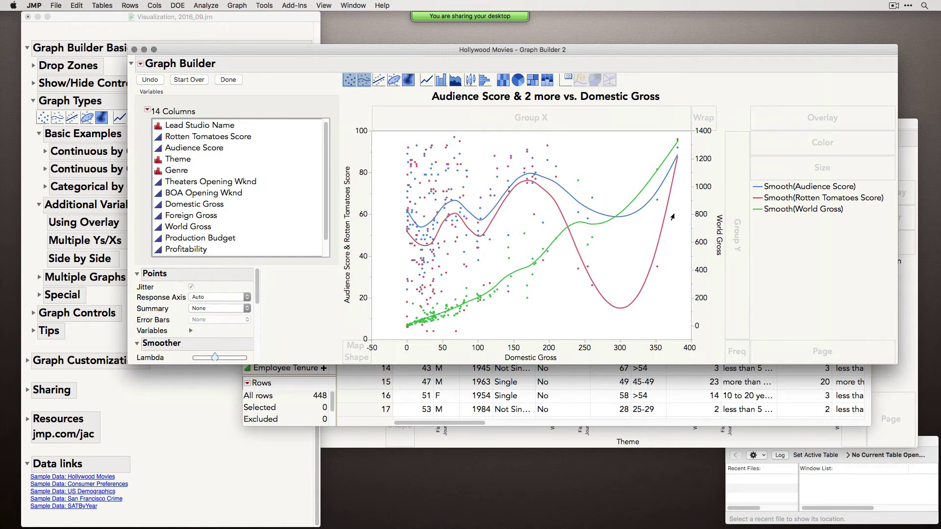
pyautogui.click(225, 82)
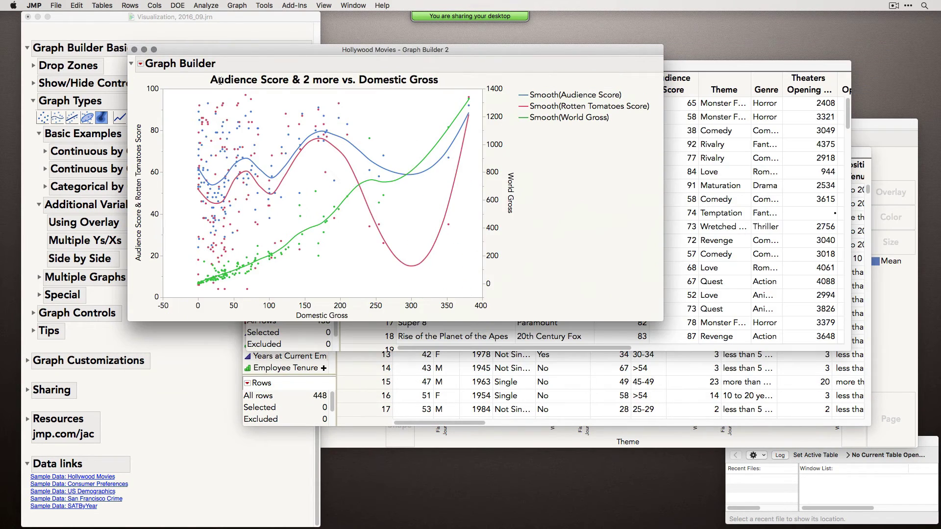
pyautogui.moveTo(263, 54); pyautogui.dragTo(312, 77)
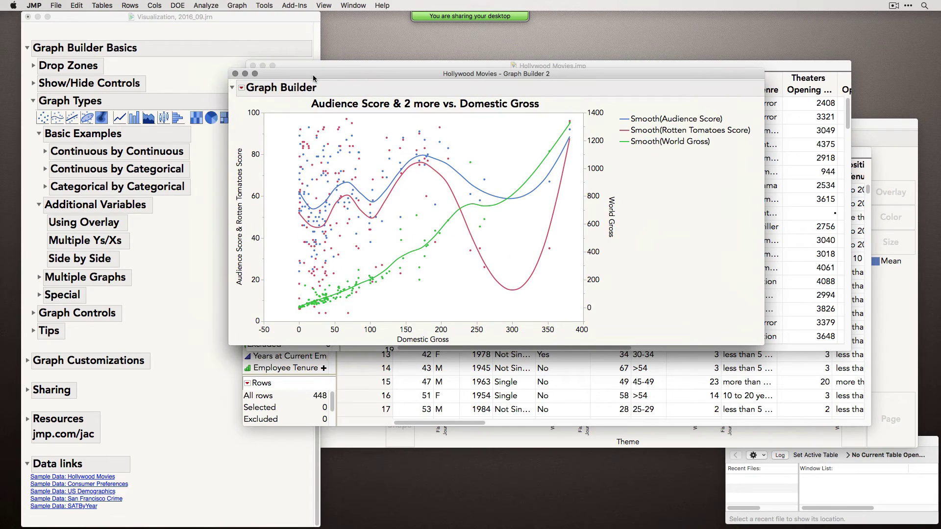
pyautogui.click(245, 73)
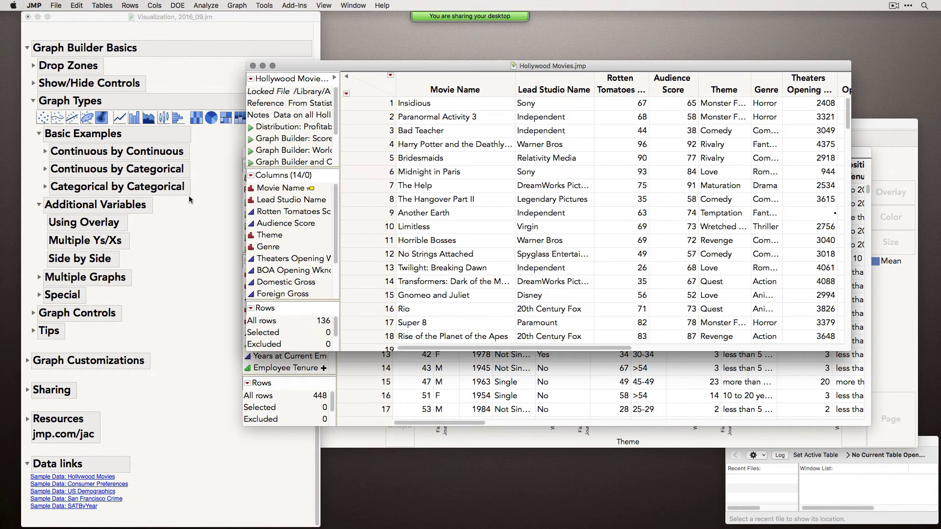
# In the Visualization journal, collapse the Additional Variables outline and expand Multiple Graphs.
pyautogui.click(186, 240)
pyautogui.click(39, 205)
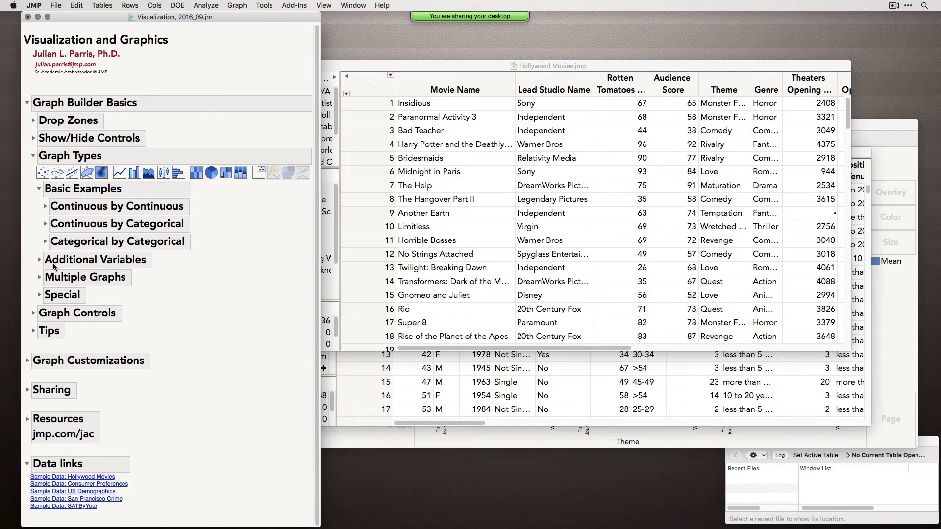
pyautogui.click(39, 277)
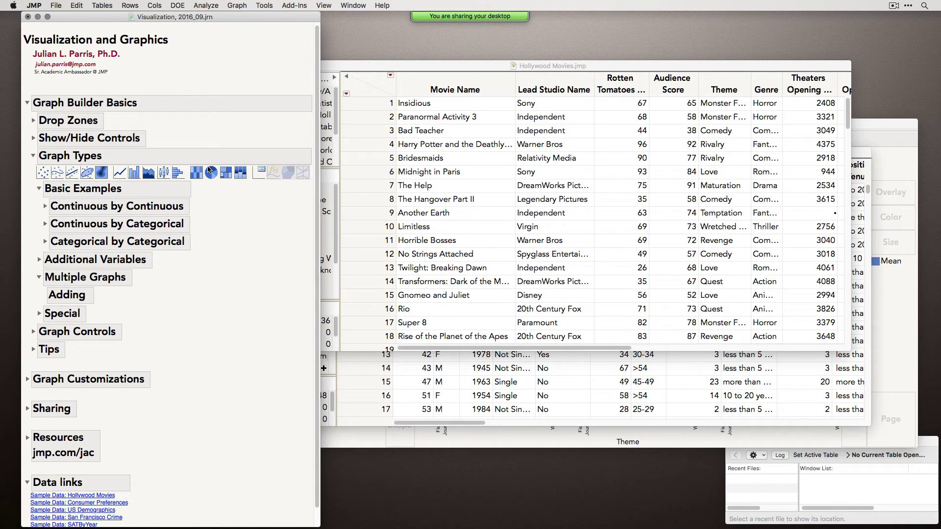
# Start another Graph Builder graph from the Hollywood Movies table with Genre on X and Domestic Gross on Y.
pyautogui.moveTo(553, 67); pyautogui.dragTo(542, 66)
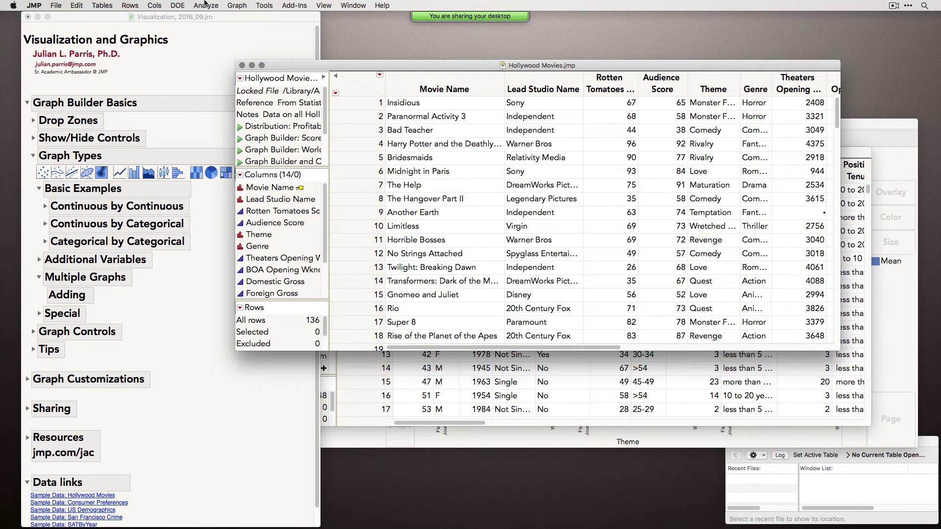
pyautogui.click(237, 5)
pyautogui.click(240, 17)
pyautogui.moveTo(347, 148); pyautogui.dragTo(294, 39)
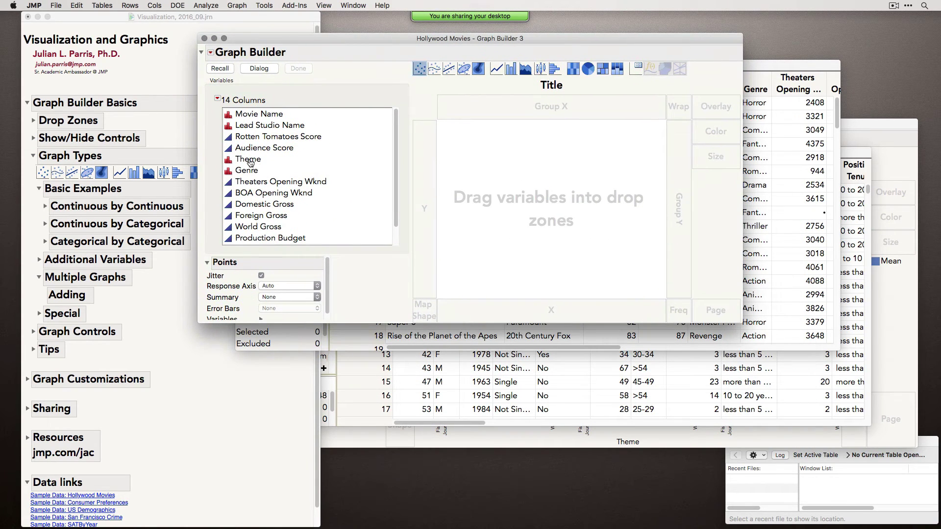
pyautogui.moveTo(256, 171); pyautogui.dragTo(260, 226)
pyautogui.moveTo(421, 278); pyautogui.dragTo(493, 313)
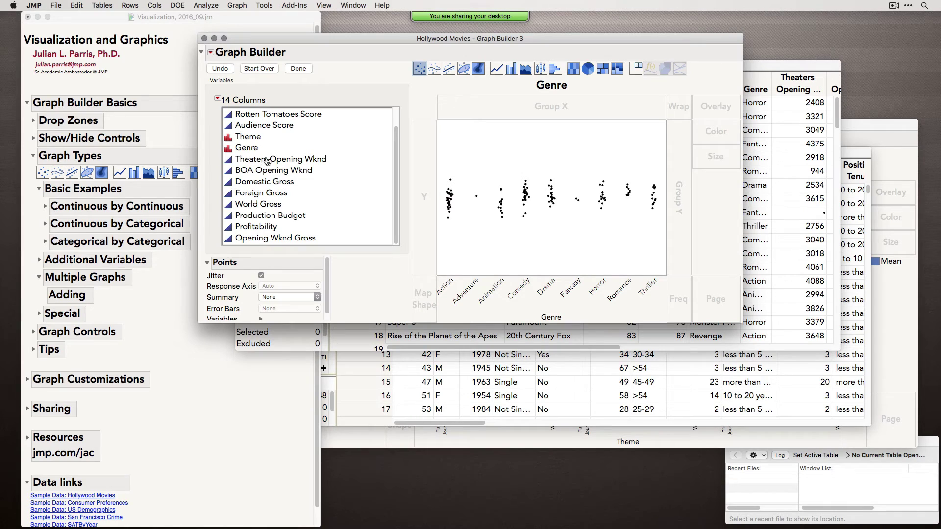
pyautogui.moveTo(267, 182); pyautogui.dragTo(422, 178)
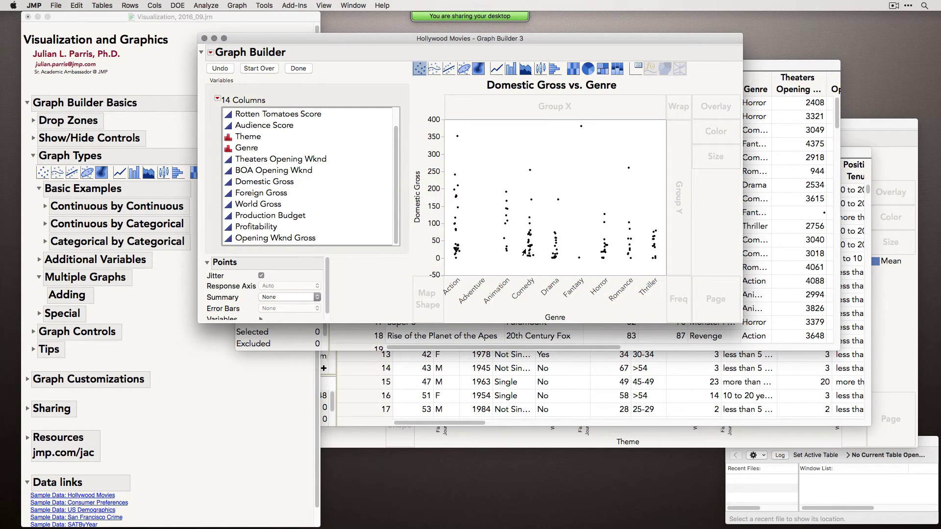
# Try displaying Domestic Gross by Genre as box plots, bars and contours in turn, enlarging the graph window.
pyautogui.click(541, 70)
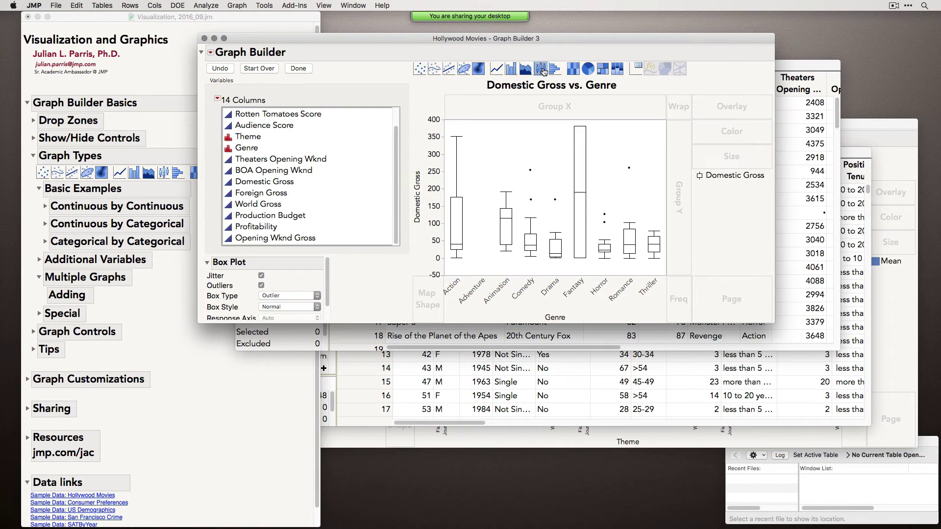
pyautogui.moveTo(550, 34); pyautogui.dragTo(496, 36)
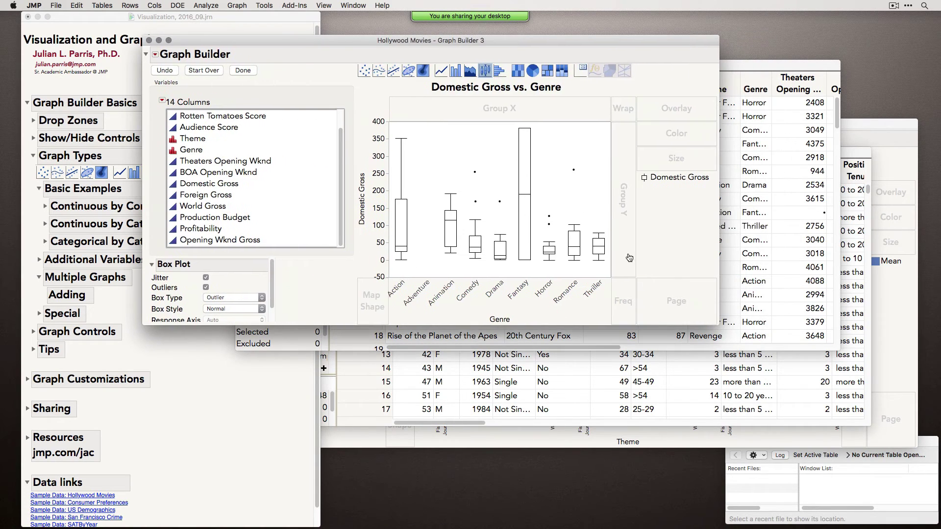
pyautogui.moveTo(718, 324); pyautogui.dragTo(817, 373)
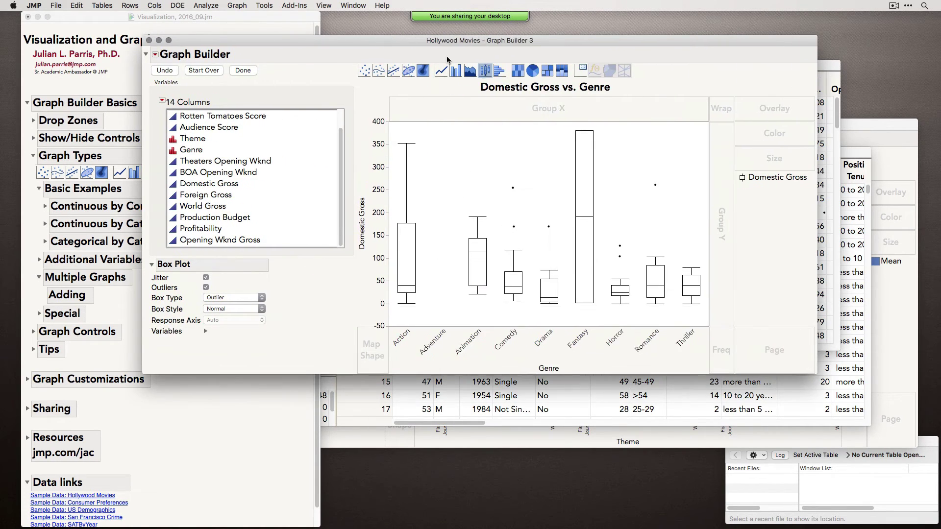
pyautogui.click(456, 72)
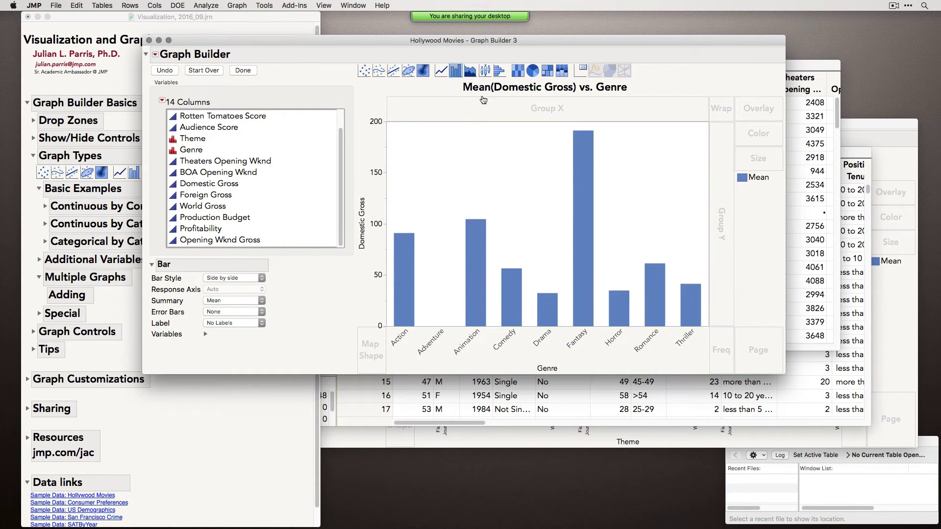
pyautogui.click(422, 72)
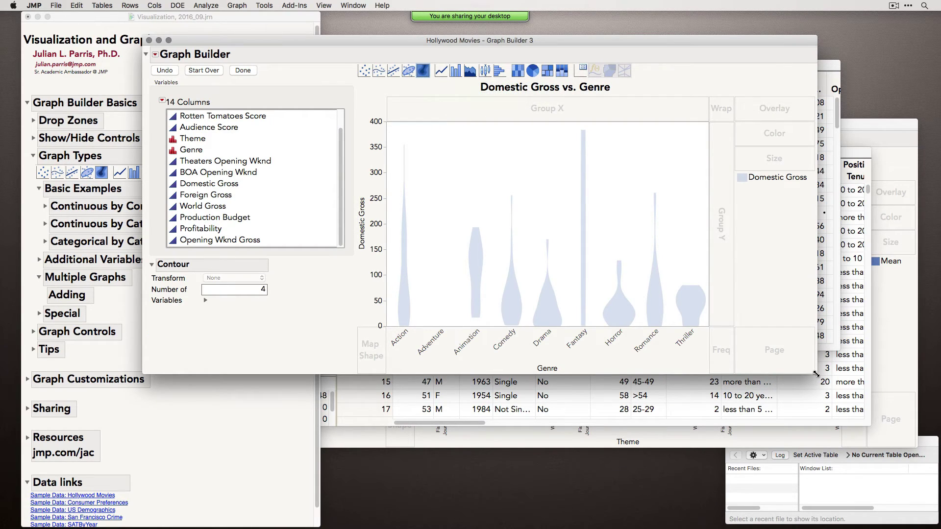
pyautogui.moveTo(816, 374); pyautogui.dragTo(831, 350)
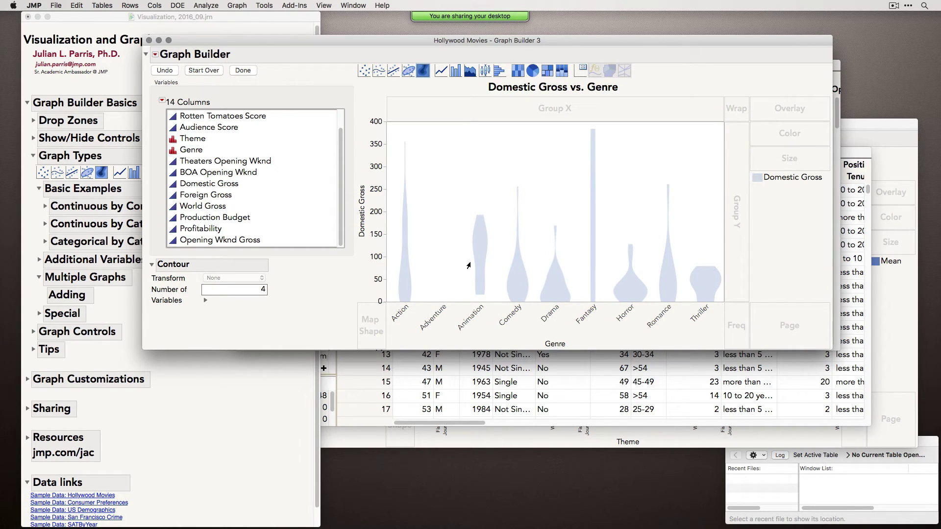
# Switch the graph to points, layer the Contour element with them, and enlarge the window to fit the options.
pyautogui.click(364, 72)
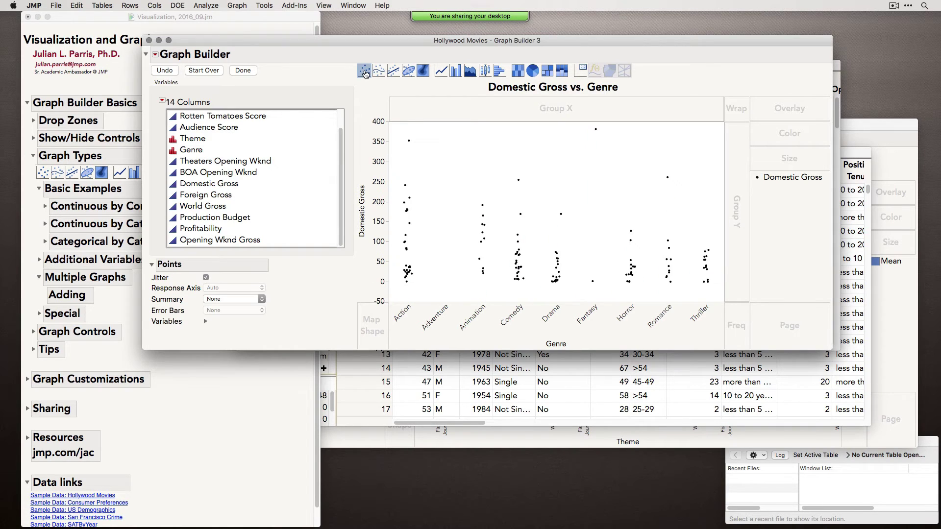
pyautogui.keyDown('shift'); pyautogui.click(423, 72); pyautogui.keyUp('shift')
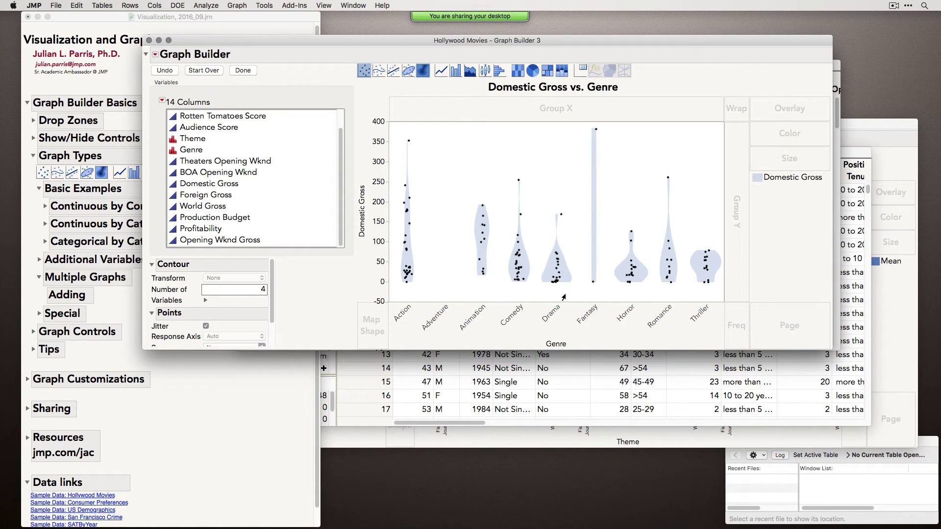
pyautogui.moveTo(469, 42); pyautogui.dragTo(477, 38)
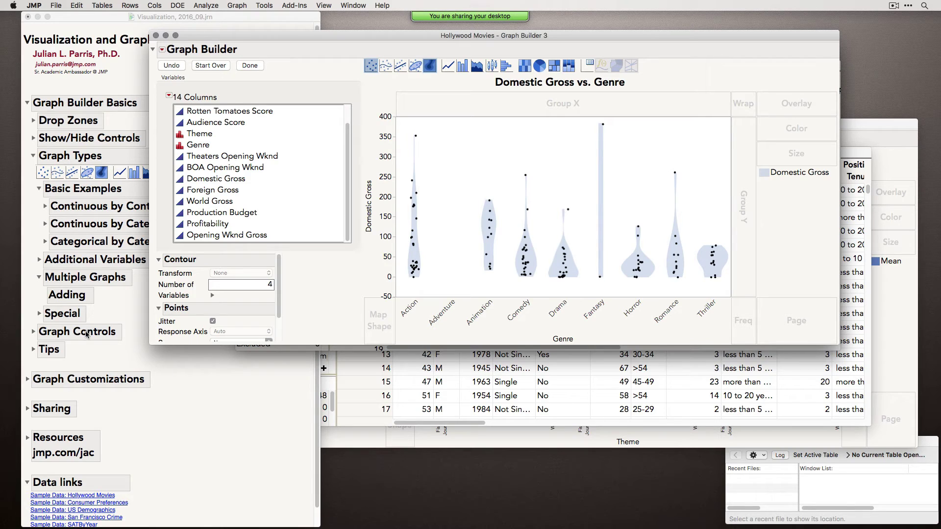
pyautogui.moveTo(839, 344); pyautogui.dragTo(856, 404)
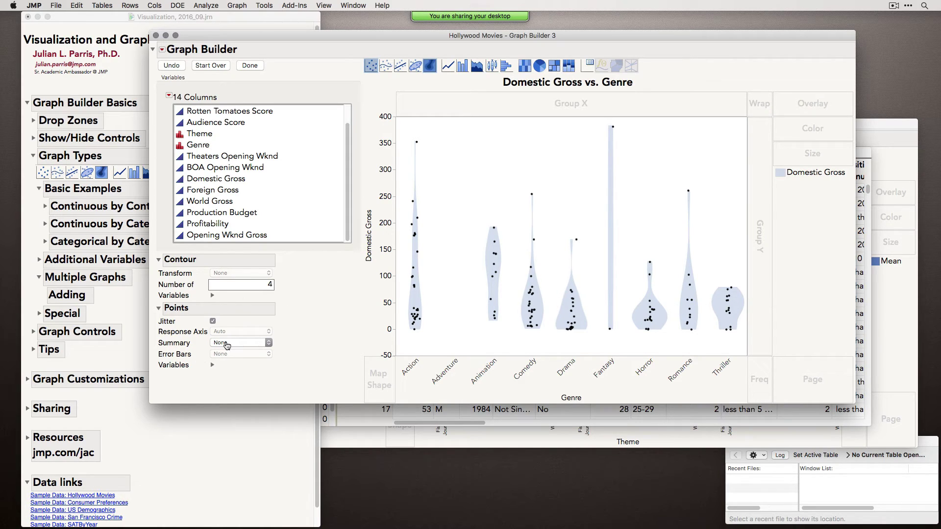
# Set the Summary of the points to Mean and add a Bar element over the contours.
pyautogui.click(417, 142)
pyautogui.click(431, 259)
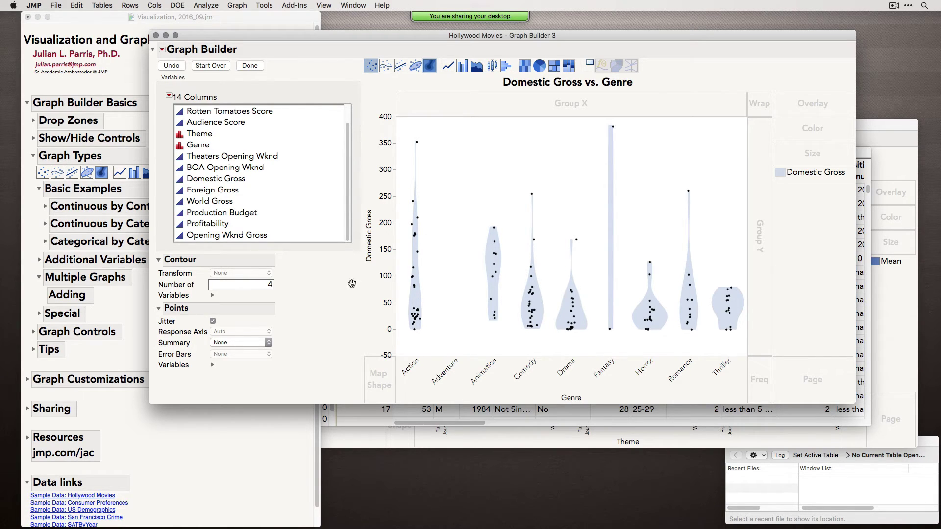
pyautogui.click(232, 343)
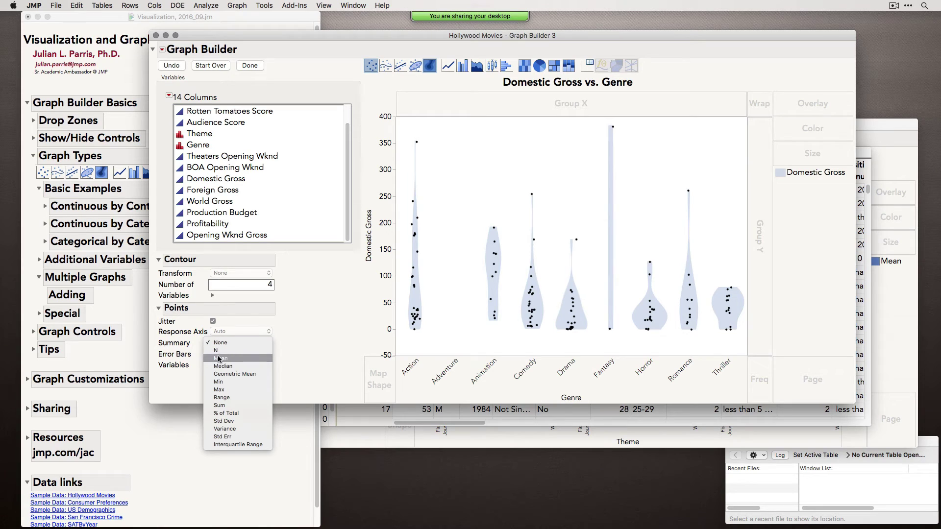
pyautogui.click(221, 359)
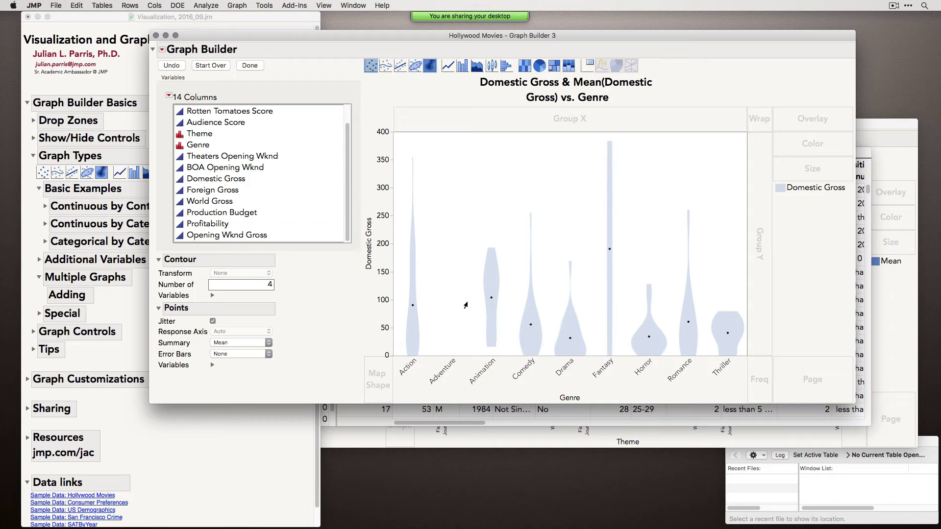
pyautogui.keyDown('shift'); pyautogui.click(461, 71); pyautogui.keyUp('shift')
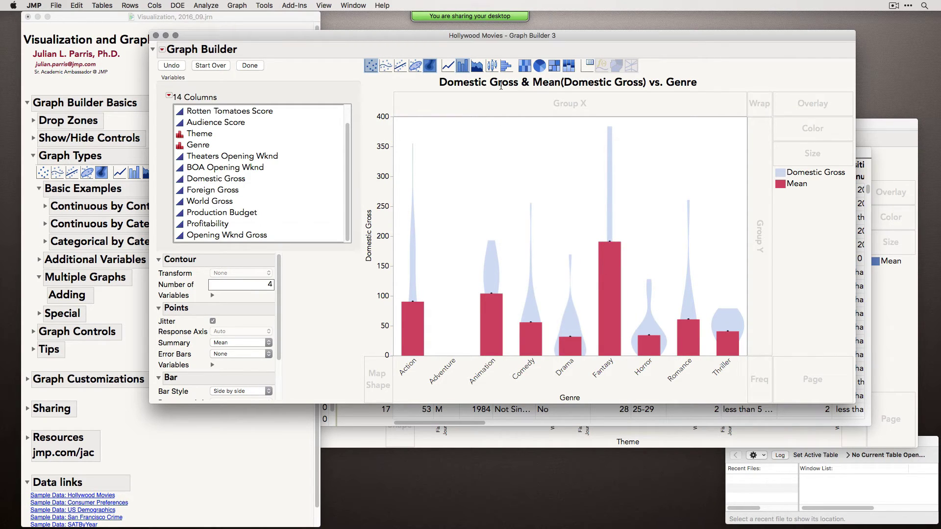
# Replace the Bar element with Standard Error error bars on the mean points, and finish and minimize the graph.
pyautogui.keyDown('shift'); pyautogui.click(463, 66); pyautogui.keyUp('shift')
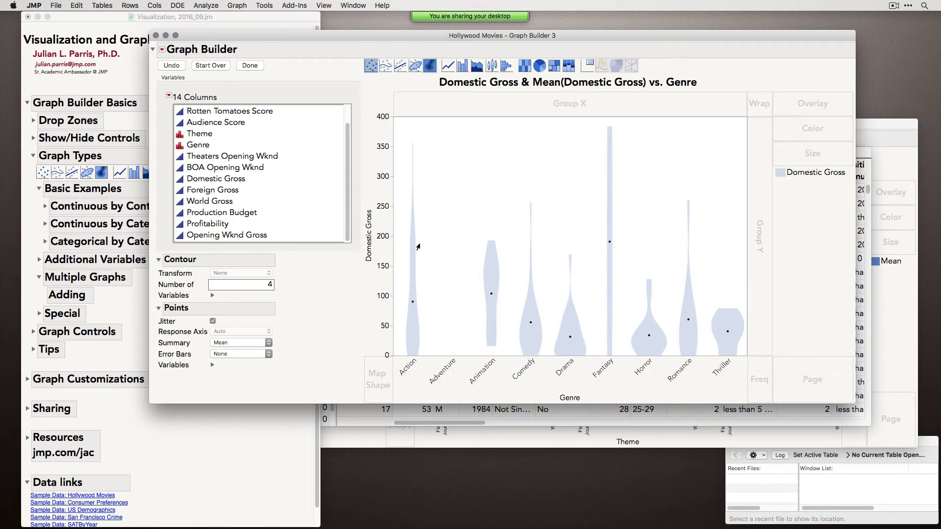
pyautogui.click(229, 354)
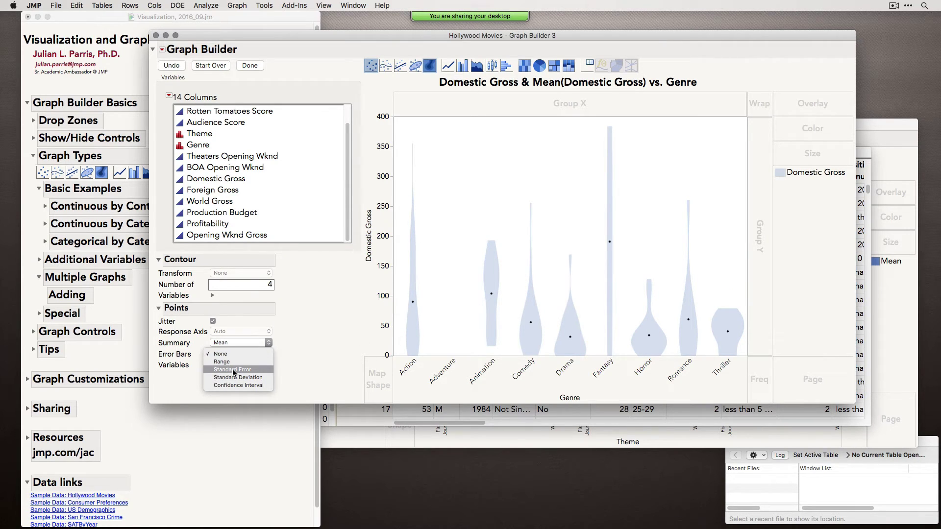
pyautogui.click(233, 370)
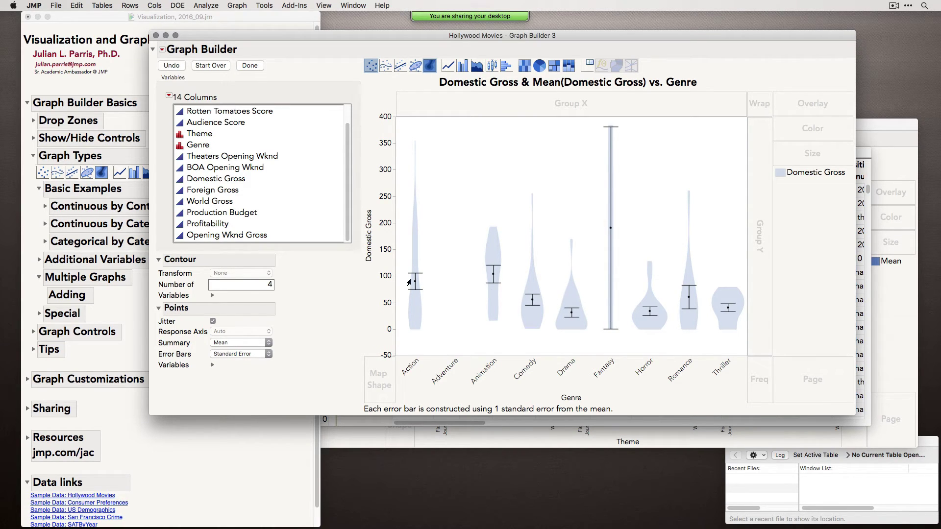
pyautogui.moveTo(432, 285)
pyautogui.click(250, 65)
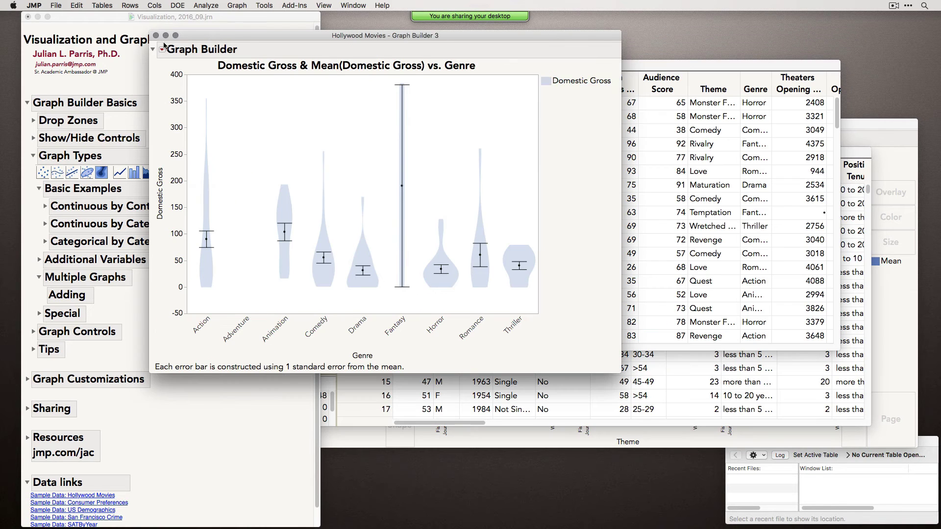
pyautogui.click(166, 35)
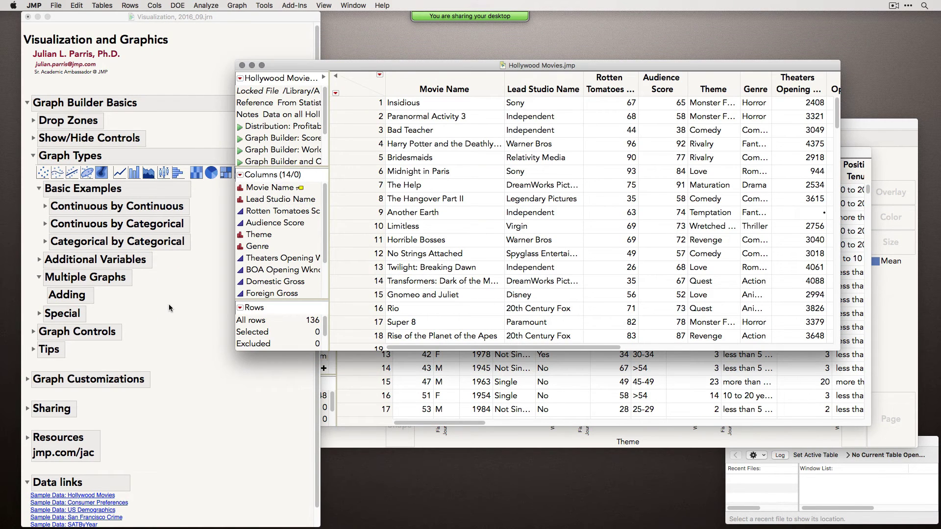
# Collapse the Multiple Graphs section of the journal and expand the Special section.
pyautogui.click(168, 304)
pyautogui.click(39, 278)
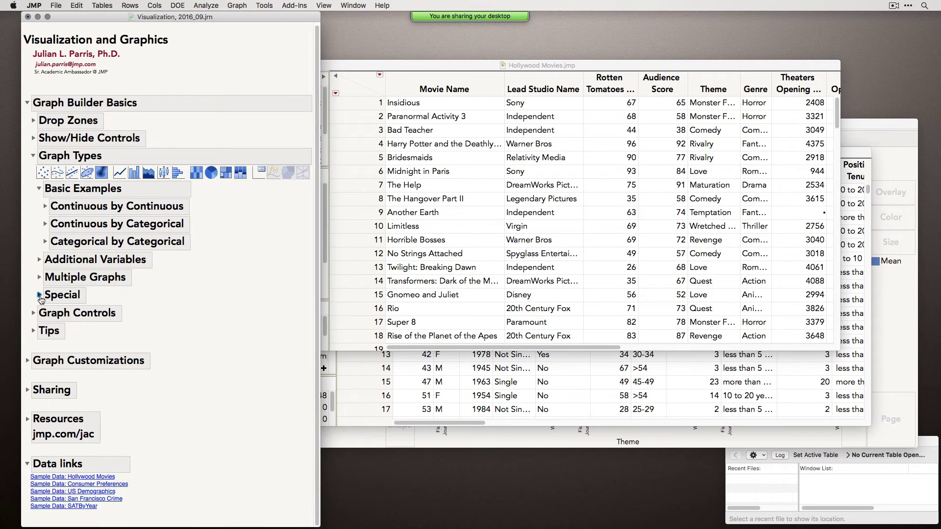
pyautogui.click(39, 295)
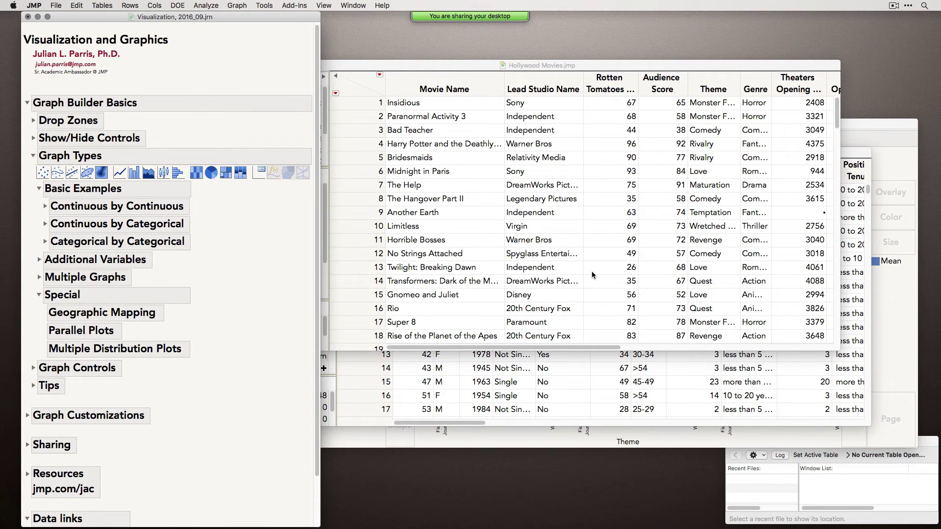
# Open the US Demographics sample data from the journal's data links and start a Graph Builder graph from it.
pyautogui.click(550, 263)
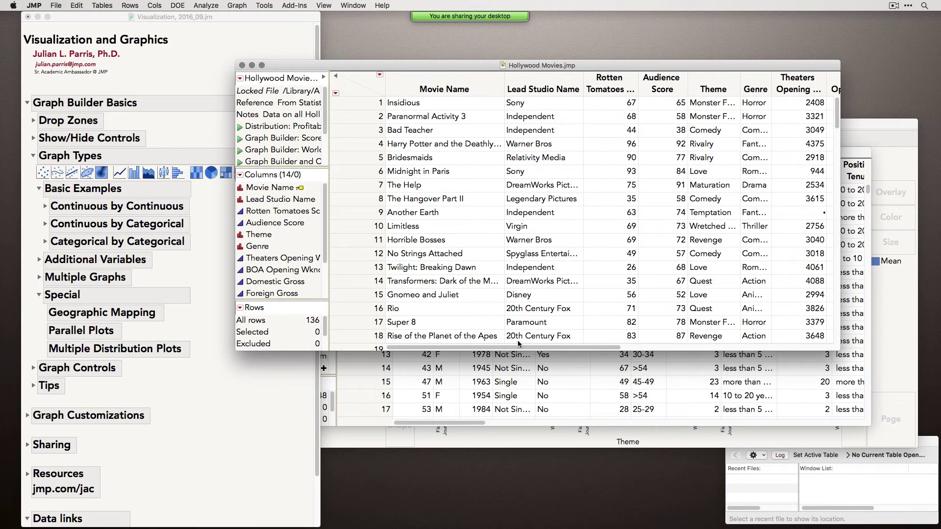
pyautogui.click(210, 467)
pyautogui.scroll(-3, 211, 466)
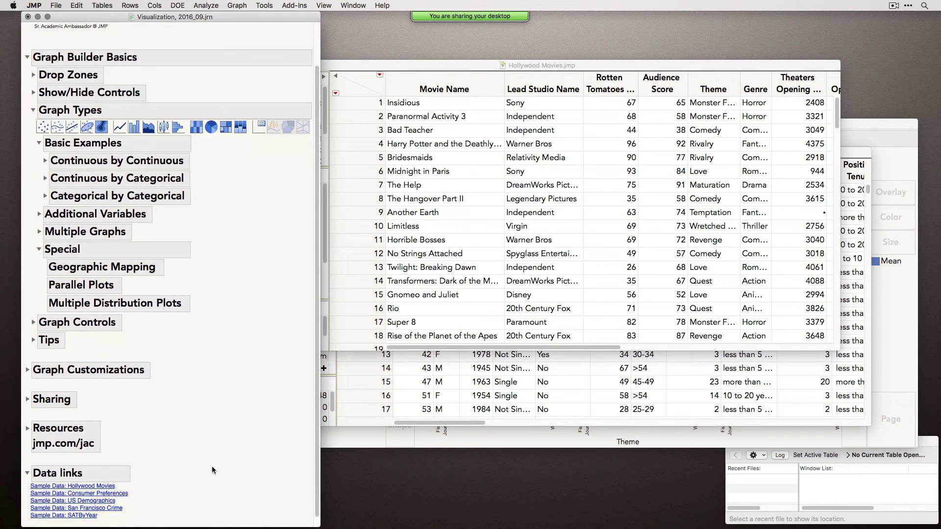
pyautogui.click(96, 497)
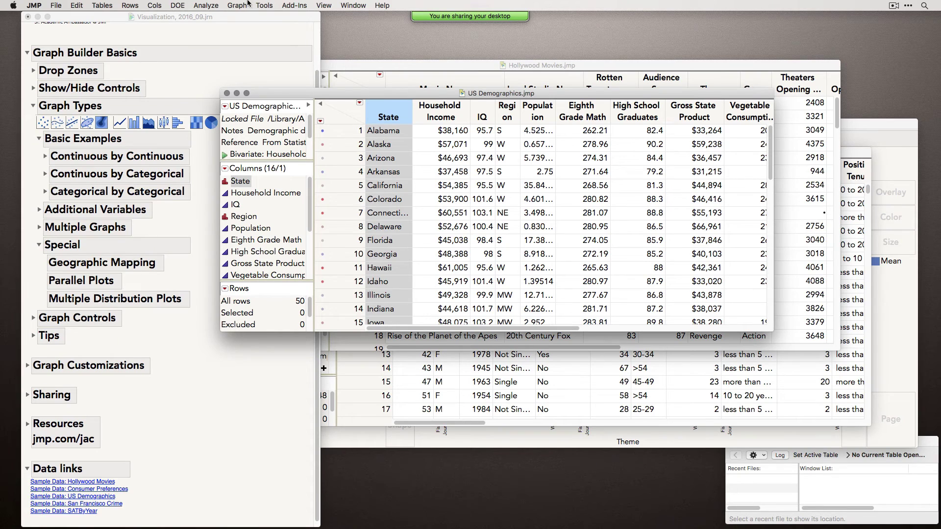
pyautogui.click(239, 5)
pyautogui.click(240, 16)
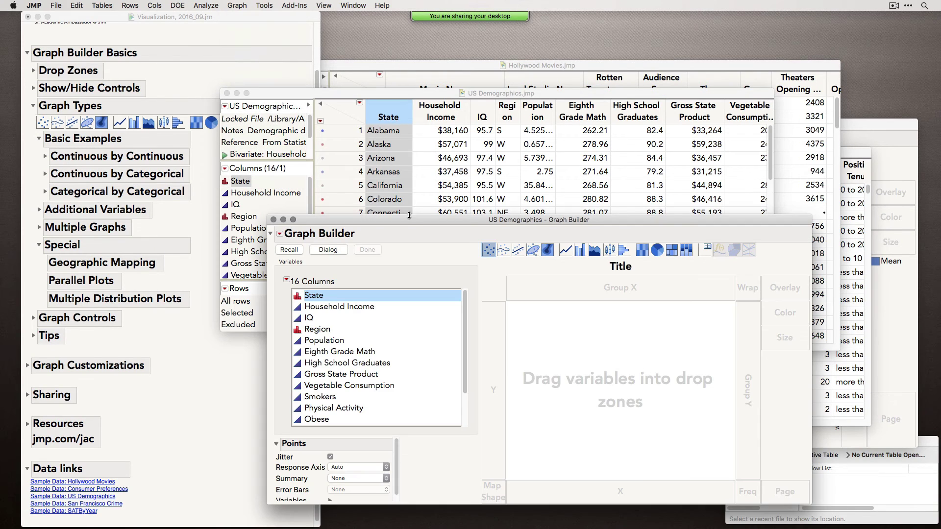
# Draw a map with State as the Map Shape, color it by Vegetable Consumption, and finish and minimize the graph.
pyautogui.moveTo(417, 214); pyautogui.dragTo(424, 66)
pyautogui.moveTo(343, 141); pyautogui.dragTo(503, 338)
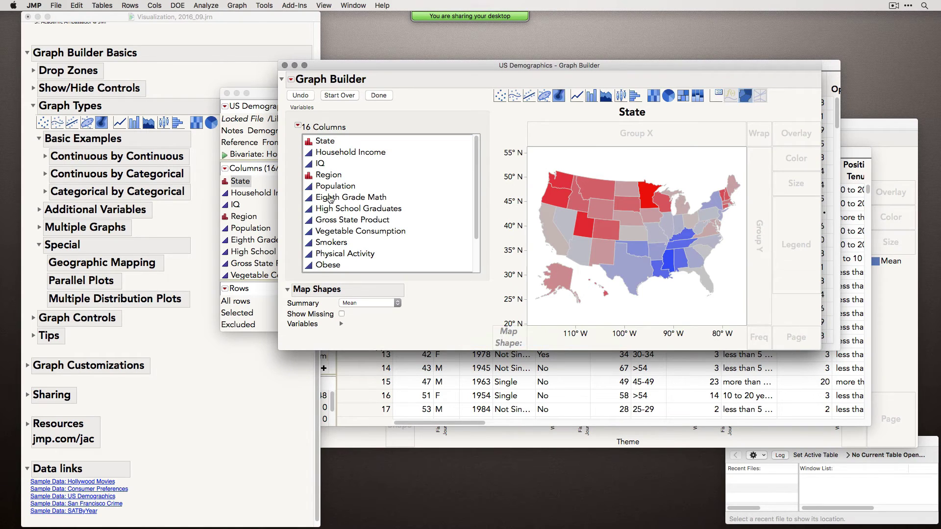
pyautogui.moveTo(360, 237); pyautogui.dragTo(796, 157)
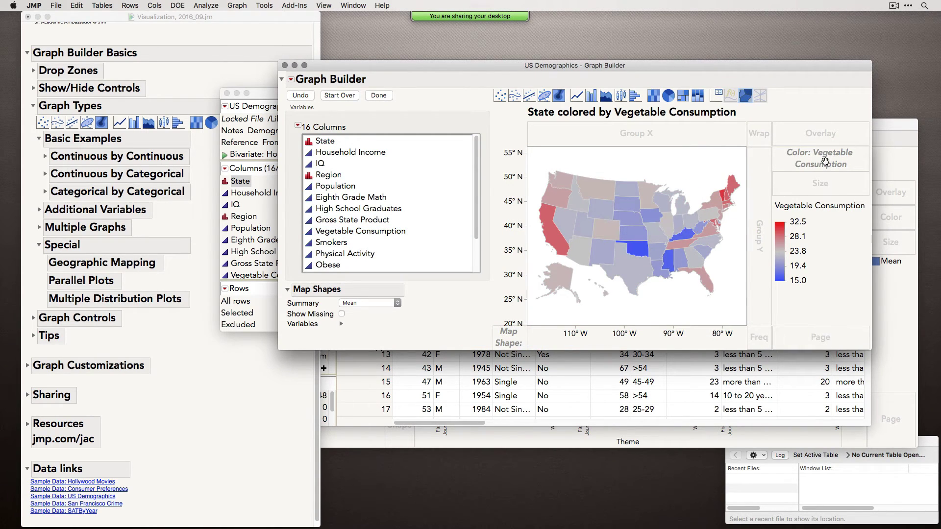
pyautogui.moveTo(572, 64); pyautogui.dragTo(569, 58)
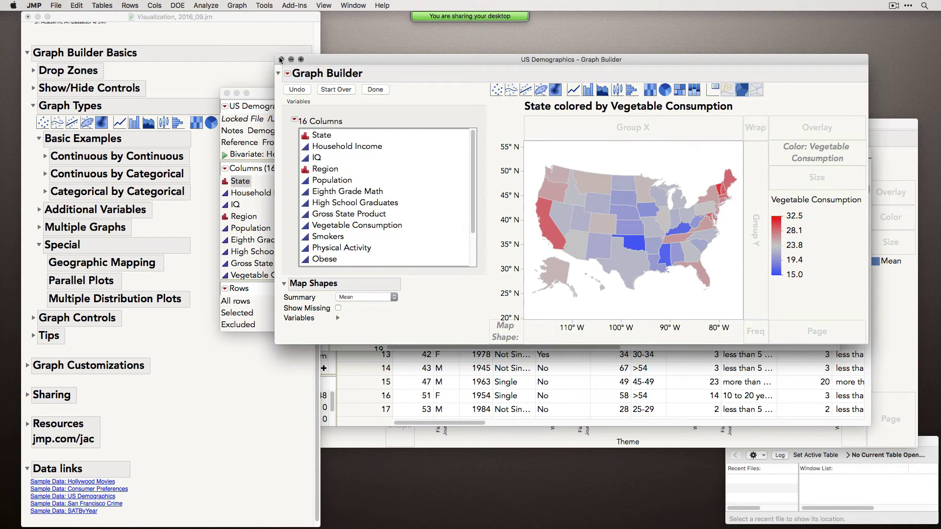
pyautogui.click(375, 90)
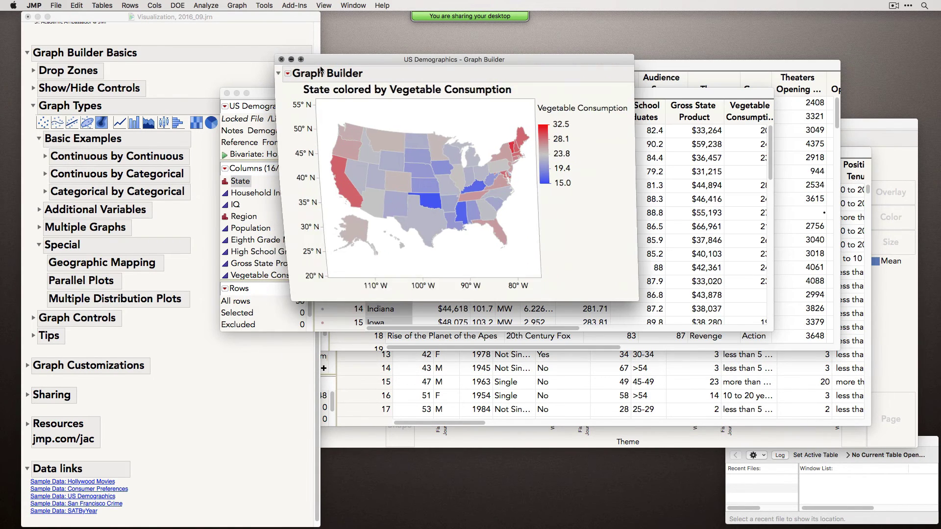
pyautogui.click(294, 60)
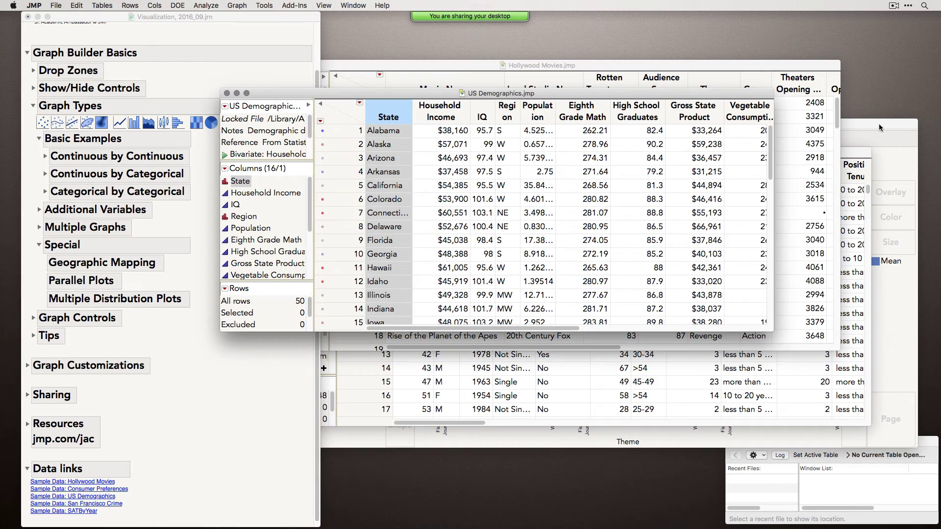
# Open the San Francisco Crime sample data from the journal and select its Longitude and Latitude columns.
pyautogui.scroll(-1, 250, 412)
pyautogui.click(90, 500)
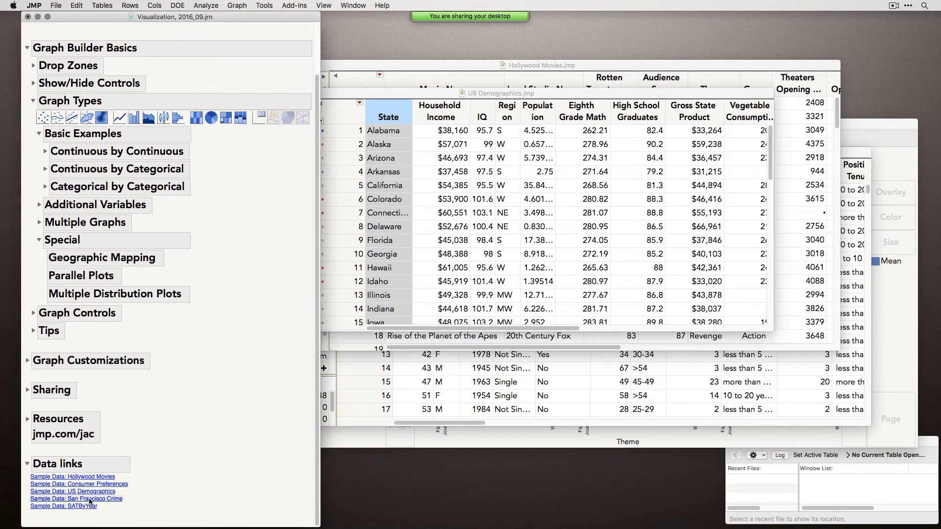
pyautogui.moveTo(529, 390); pyautogui.dragTo(737, 389)
pyautogui.click(706, 87)
pyautogui.keyDown('shift'); pyautogui.click(737, 88); pyautogui.keyUp('shift')
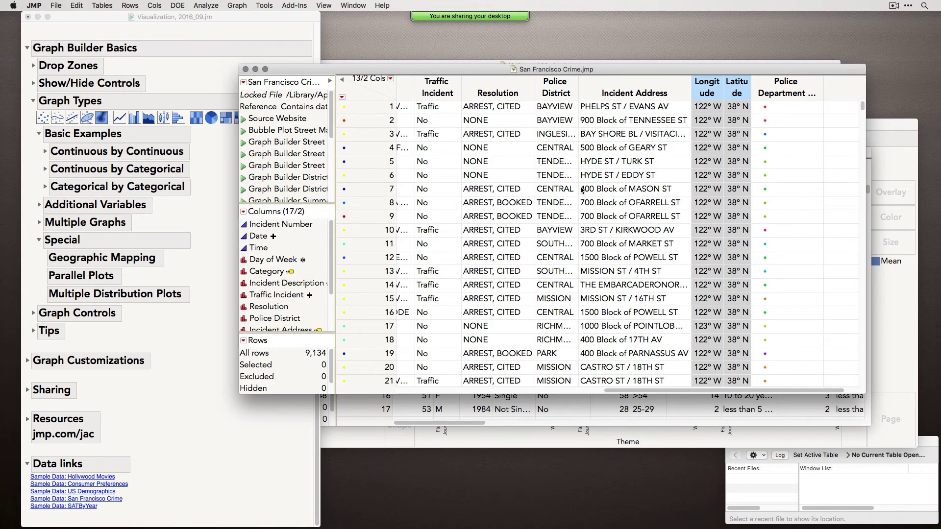
# Plot Latitude against Longitude in a new Graph Builder graph, enlarge the window, and remove the Smoother element.
pyautogui.click(239, 5)
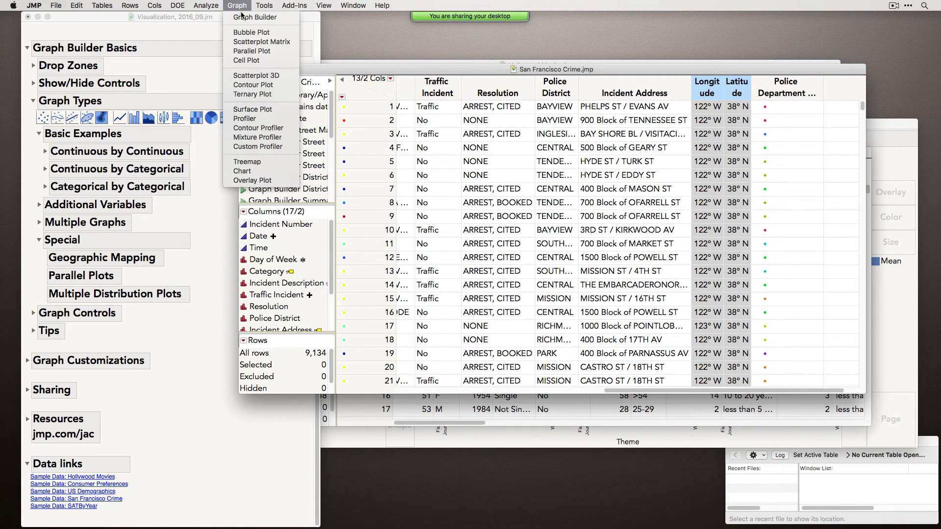
pyautogui.click(247, 17)
pyautogui.moveTo(451, 242); pyautogui.dragTo(422, 133)
pyautogui.moveTo(314, 317); pyautogui.dragTo(586, 299)
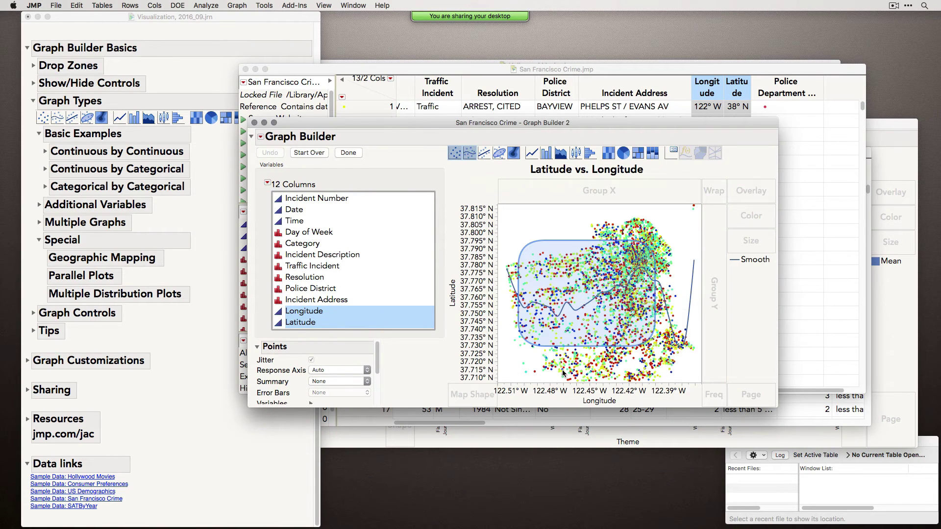
pyautogui.moveTo(758, 347); pyautogui.dragTo(825, 411)
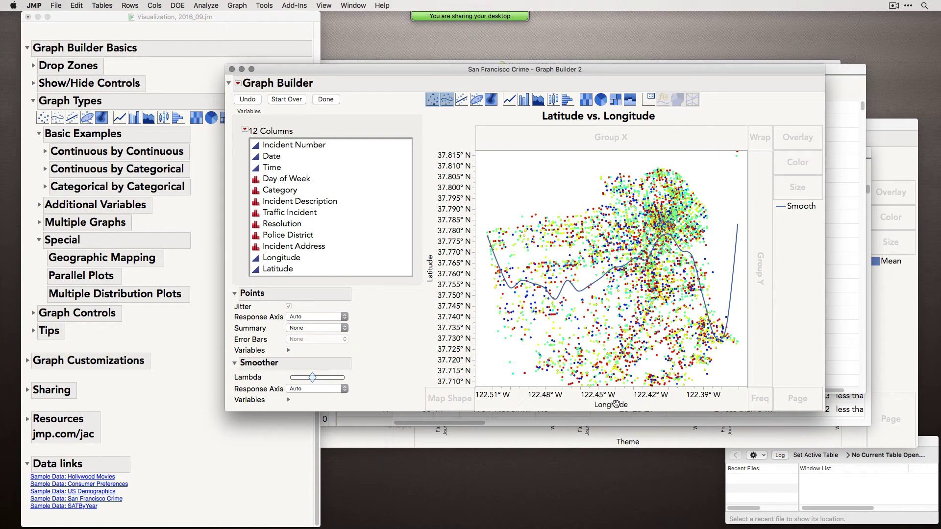
pyautogui.click(447, 104)
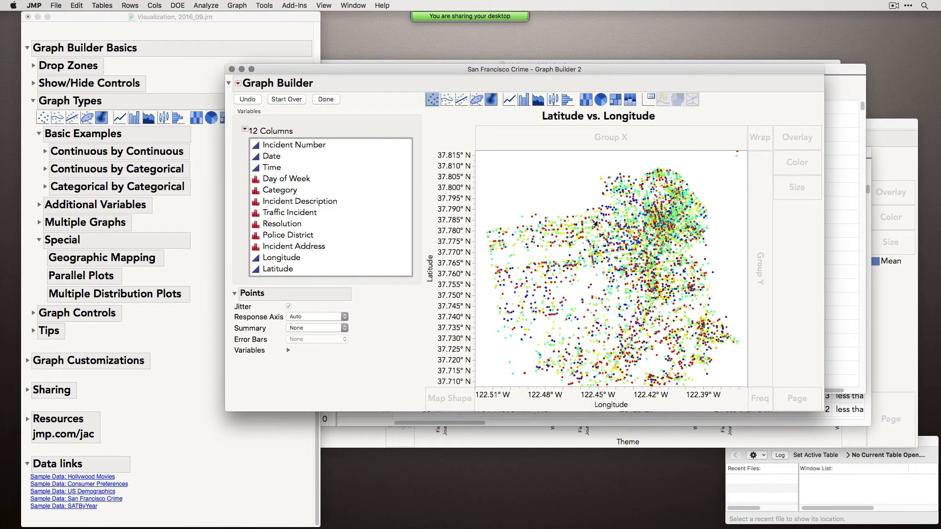
# Add a Street Map Service background map behind the crime points.
pyautogui.rightClick(541, 197)
pyautogui.moveTo(561, 235)
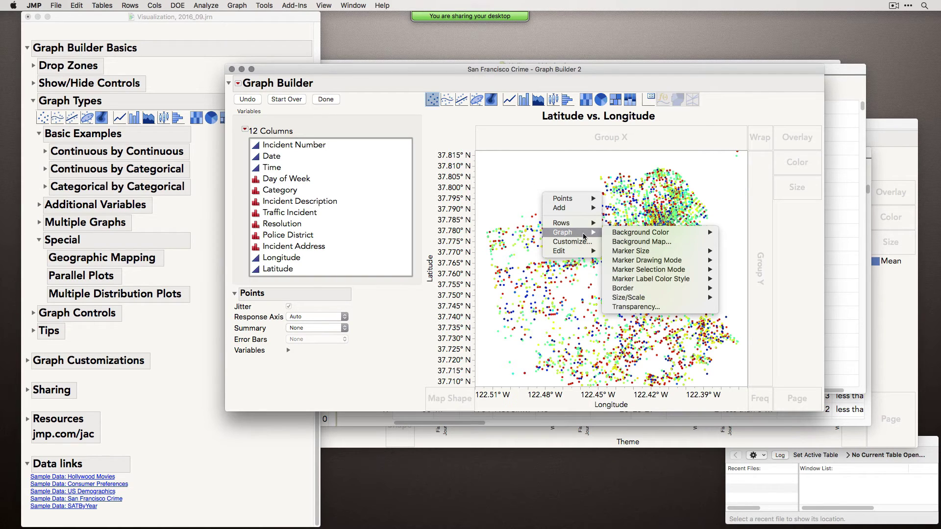
pyautogui.click(654, 243)
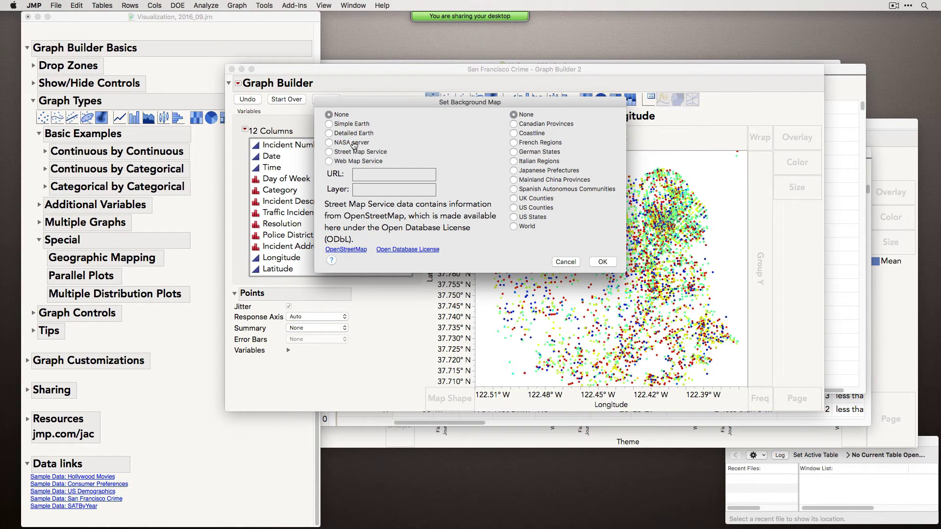
pyautogui.click(329, 153)
pyautogui.click(608, 264)
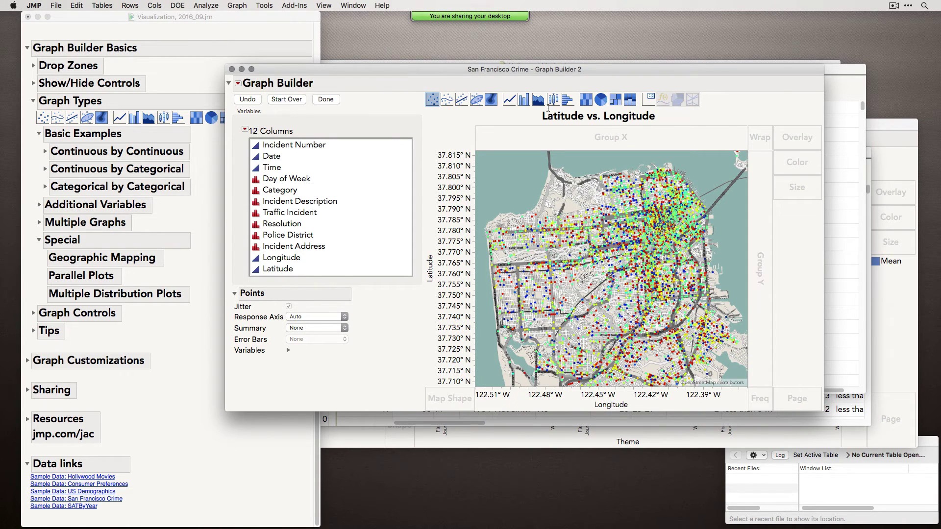
# Zoom in to street level on the northeastern part of the city with the Magnifier tool and restore the full map extent.
pyautogui.moveTo(559, 69); pyautogui.dragTo(538, 52)
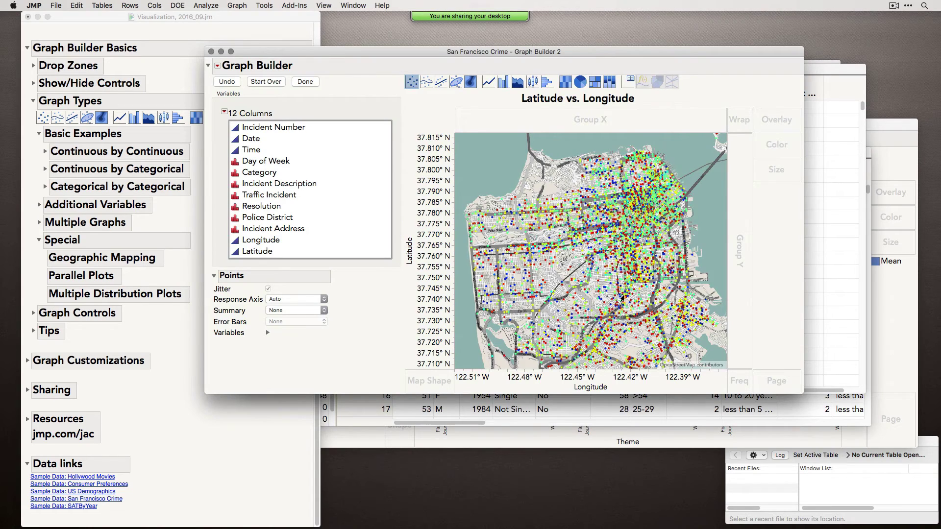
pyautogui.click(264, 5)
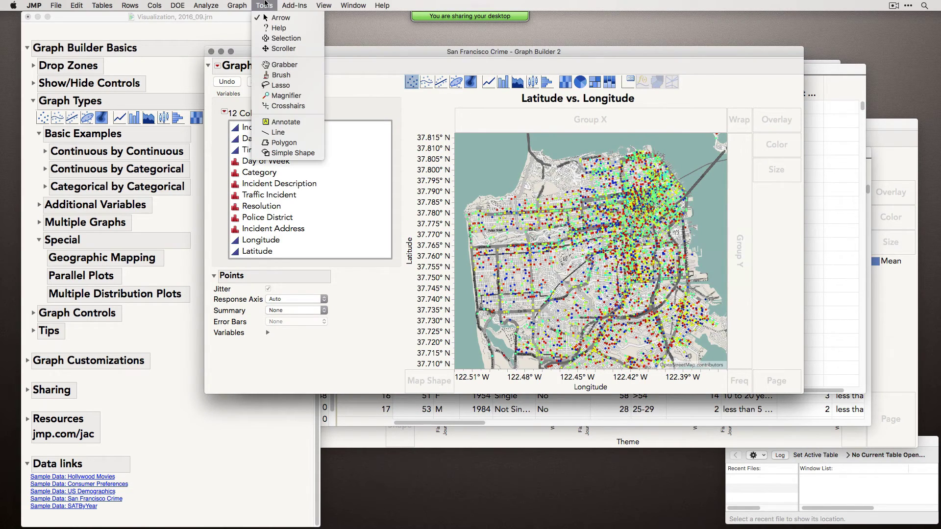
pyautogui.click(284, 96)
pyautogui.moveTo(604, 196); pyautogui.dragTo(667, 252)
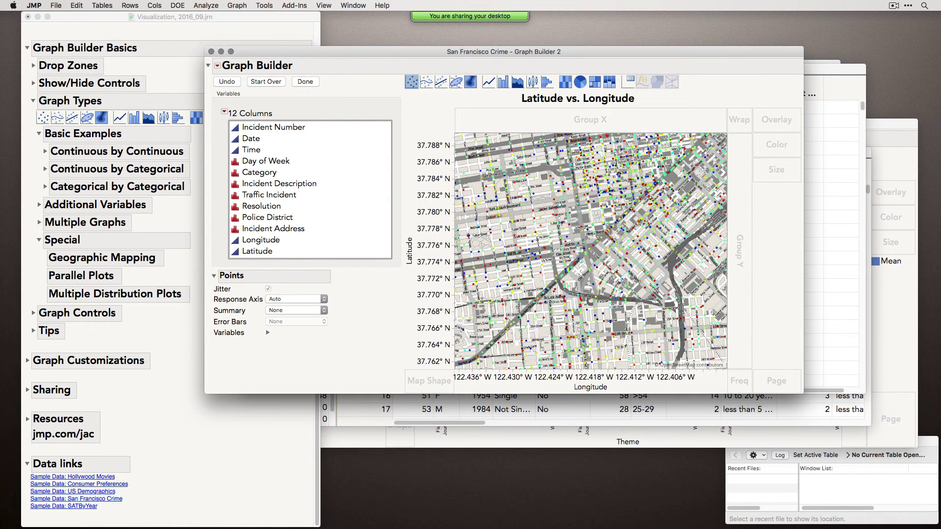
pyautogui.click(600, 190)
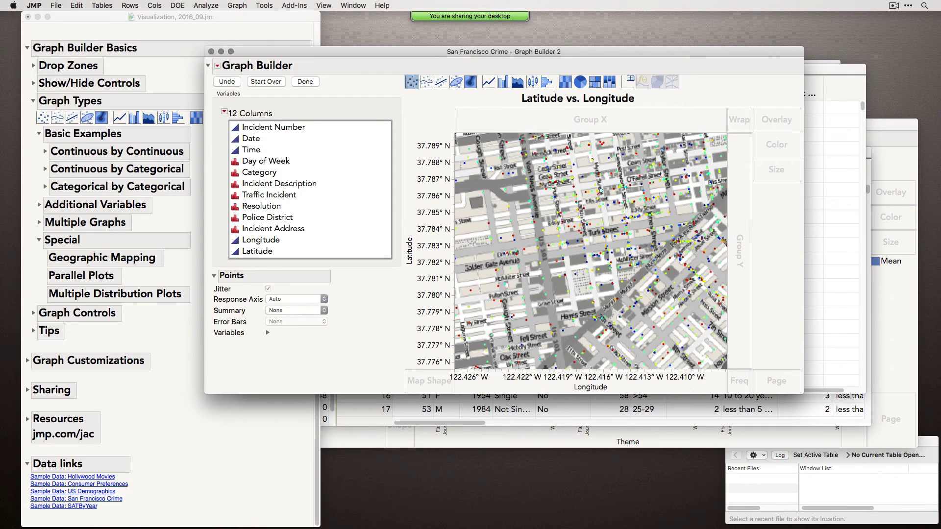
pyautogui.click(647, 185)
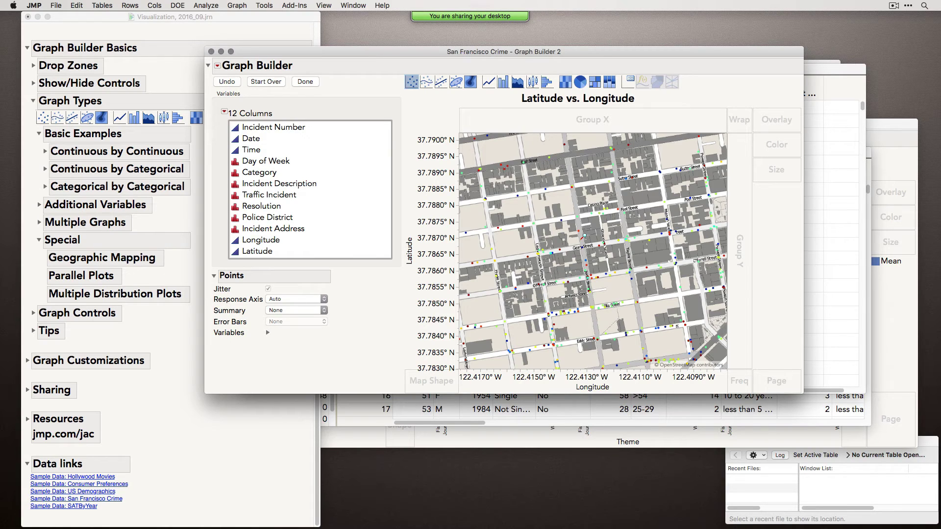
pyautogui.doubleClick(585, 236)
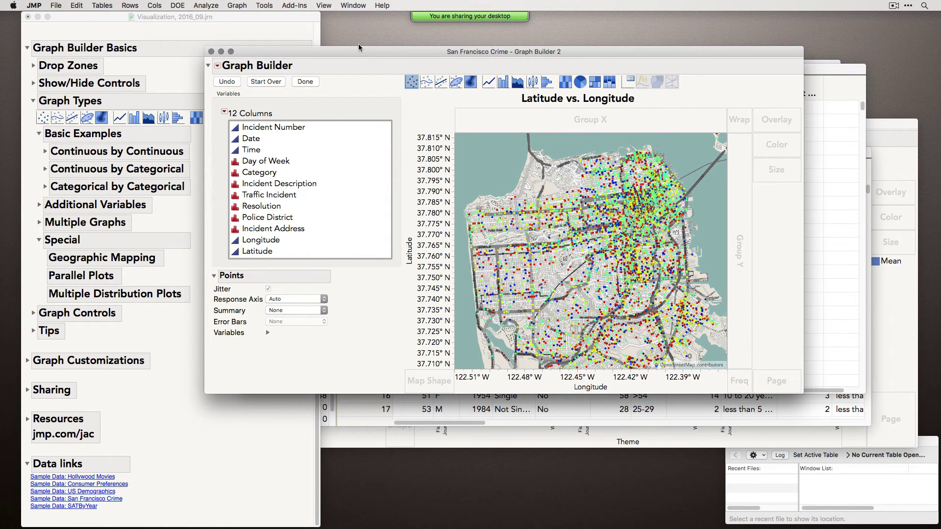
# Wrap the crime map by Police District.
pyautogui.moveTo(366, 51); pyautogui.dragTo(348, 33)
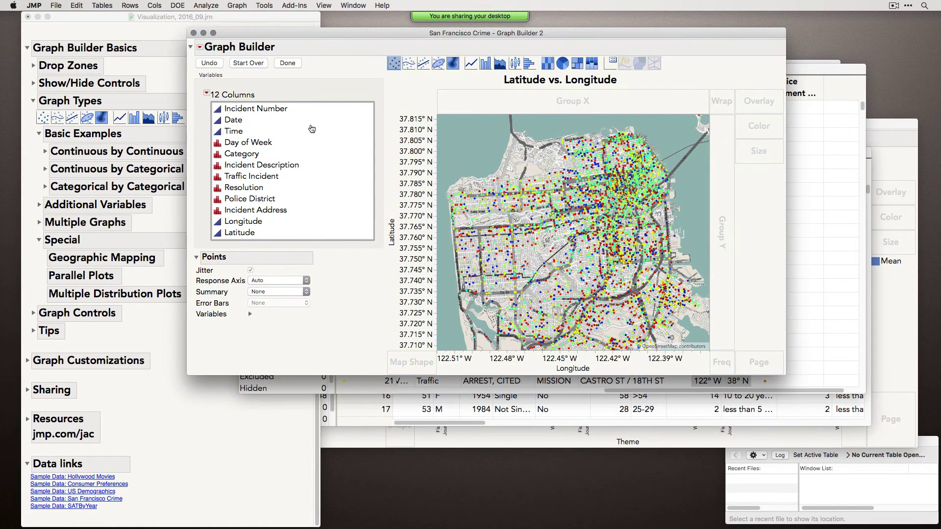
pyautogui.click(244, 200)
pyautogui.moveTo(244, 200); pyautogui.dragTo(719, 99)
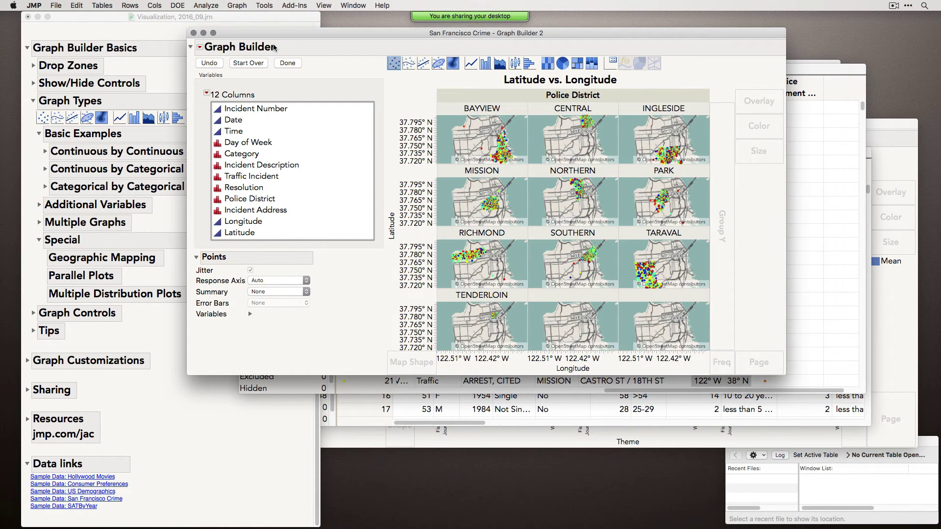
# Close the San Francisco Crime graph and minimize its data table.
pyautogui.click(194, 33)
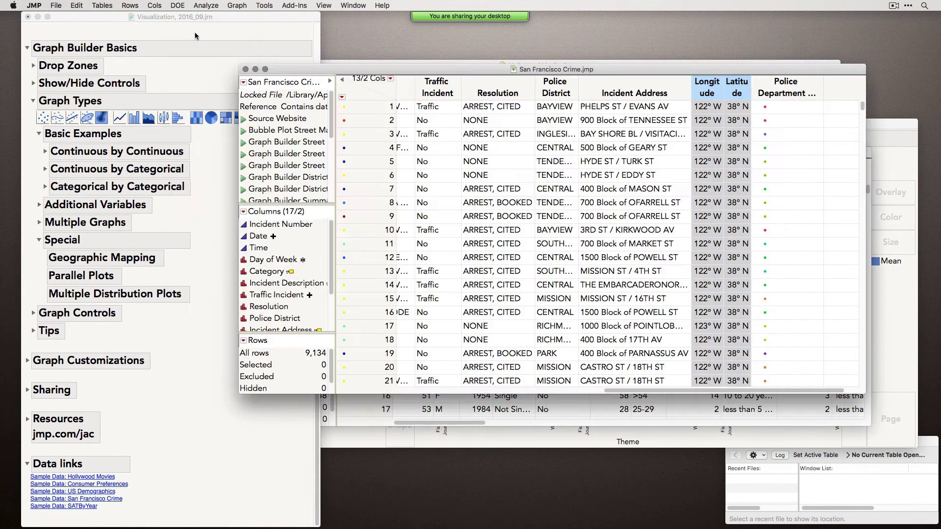
pyautogui.click(255, 69)
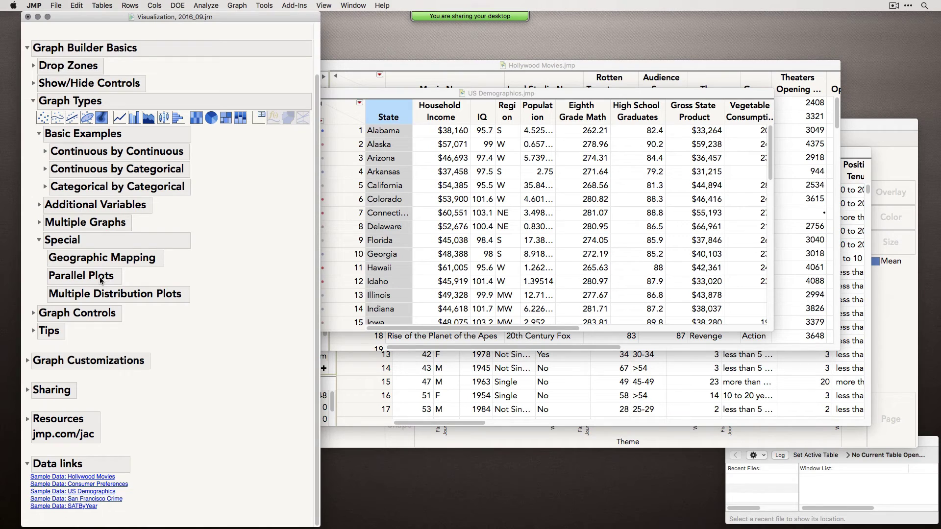
# Open Graph Builder for the US Demographics table and enlarge its window.
pyautogui.click(233, 7)
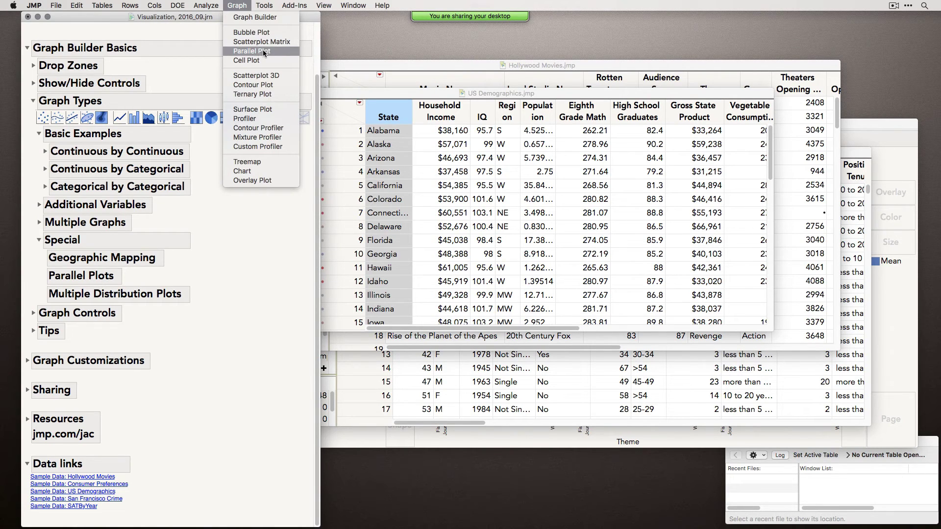
pyautogui.click(241, 5)
pyautogui.moveTo(508, 91); pyautogui.dragTo(491, 86)
pyautogui.click(247, 7)
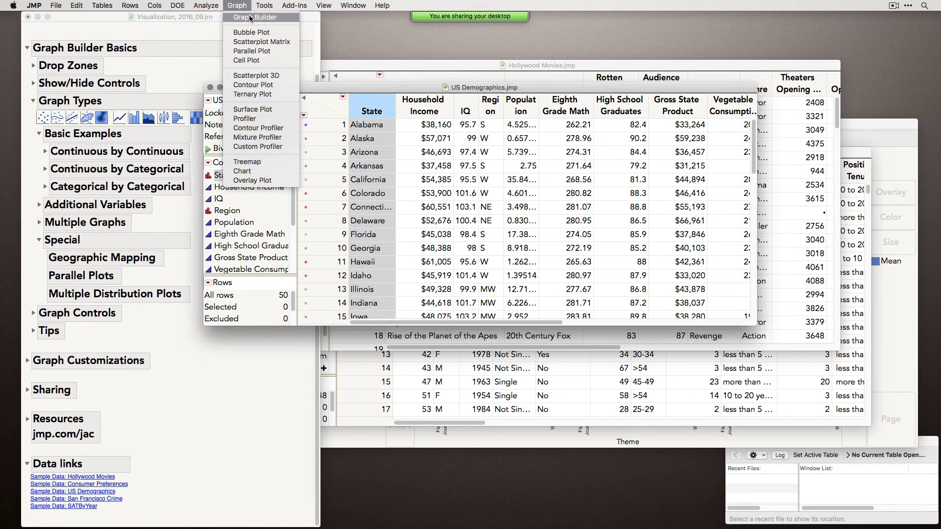
pyautogui.click(249, 18)
pyautogui.moveTo(426, 242); pyautogui.dragTo(320, 74)
pyautogui.moveTo(726, 362); pyautogui.dragTo(812, 438)
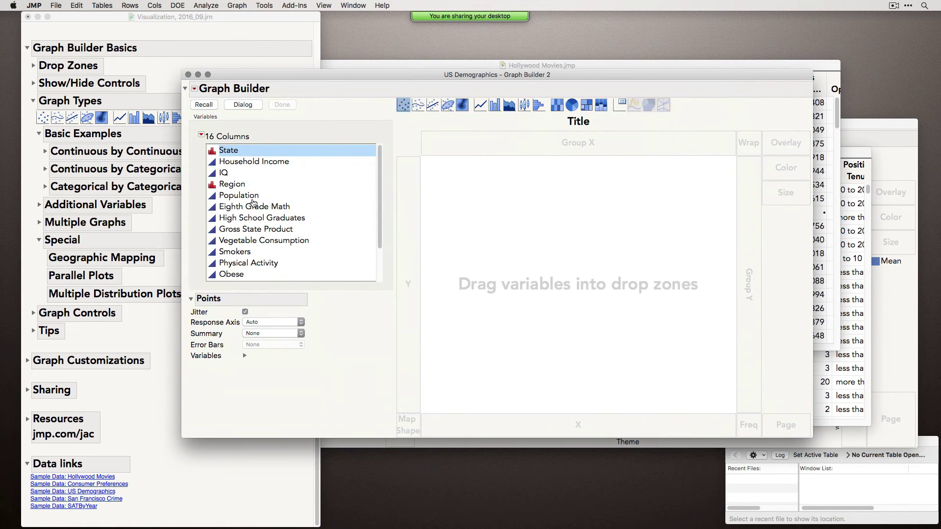
# Place the ten columns from Population to Alcohol Consumption on X, display them as a Parallel plot, and widen the window.
pyautogui.moveTo(253, 199); pyautogui.dragTo(312, 253)
pyautogui.scroll(2, 312, 252)
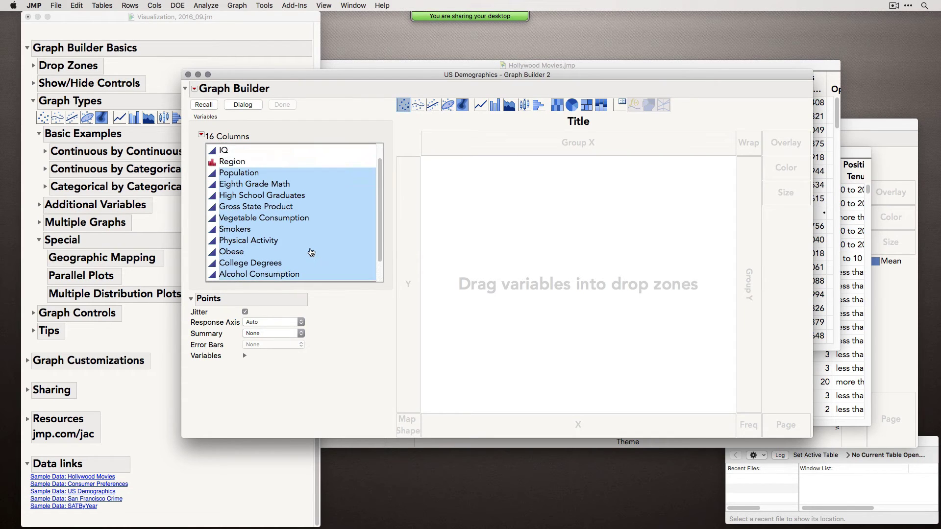
pyautogui.scroll(-1, 312, 252)
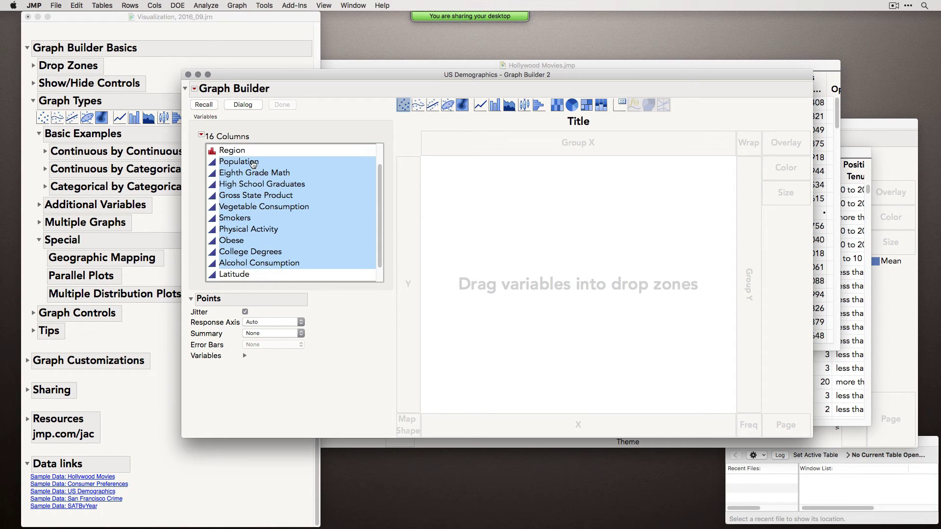
pyautogui.moveTo(245, 221); pyautogui.dragTo(431, 424)
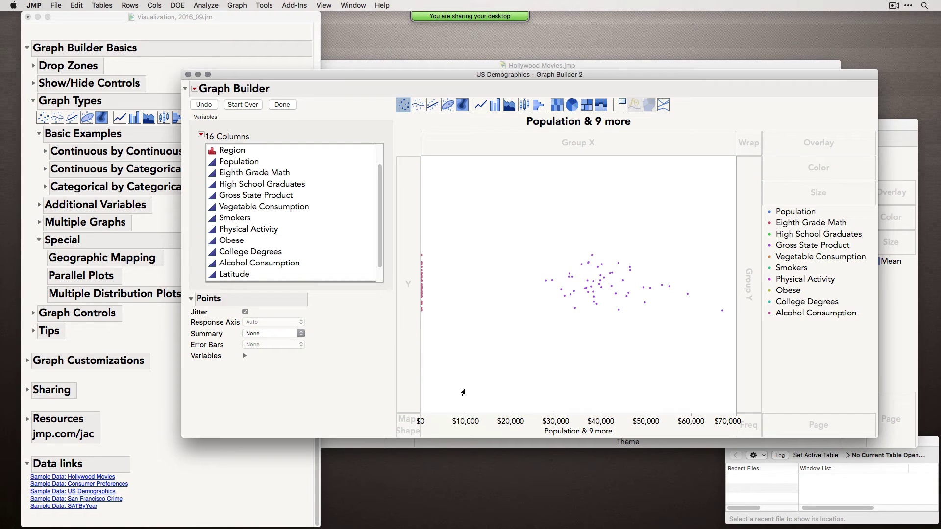
pyautogui.click(665, 106)
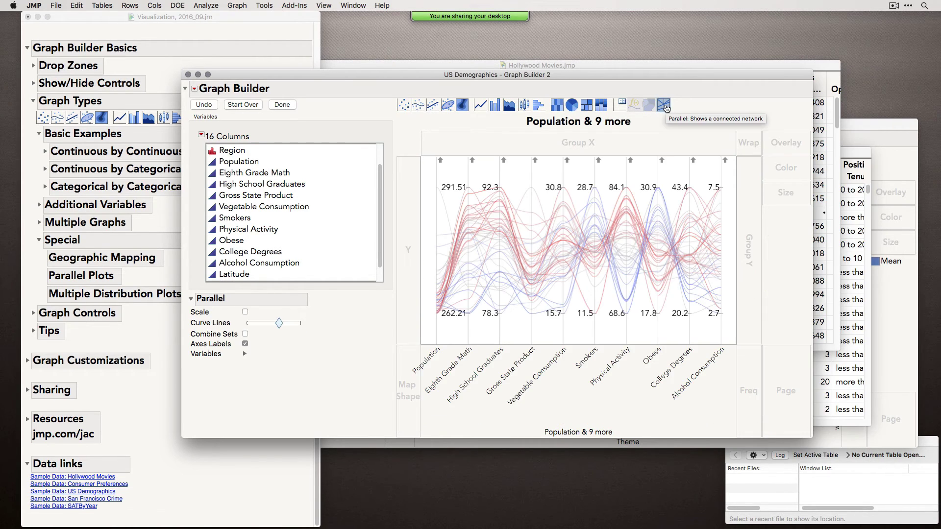
pyautogui.moveTo(567, 78); pyautogui.dragTo(468, 47)
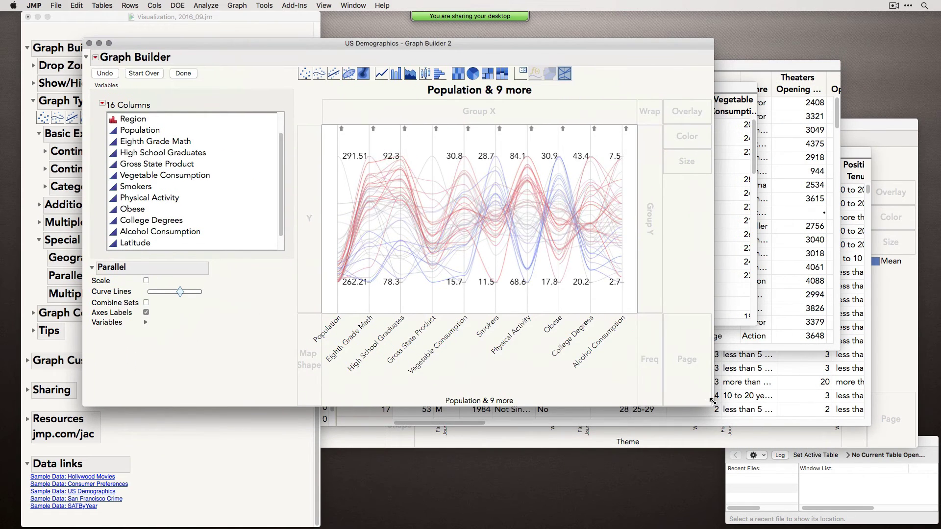
pyautogui.moveTo(802, 397); pyautogui.dragTo(834, 401)
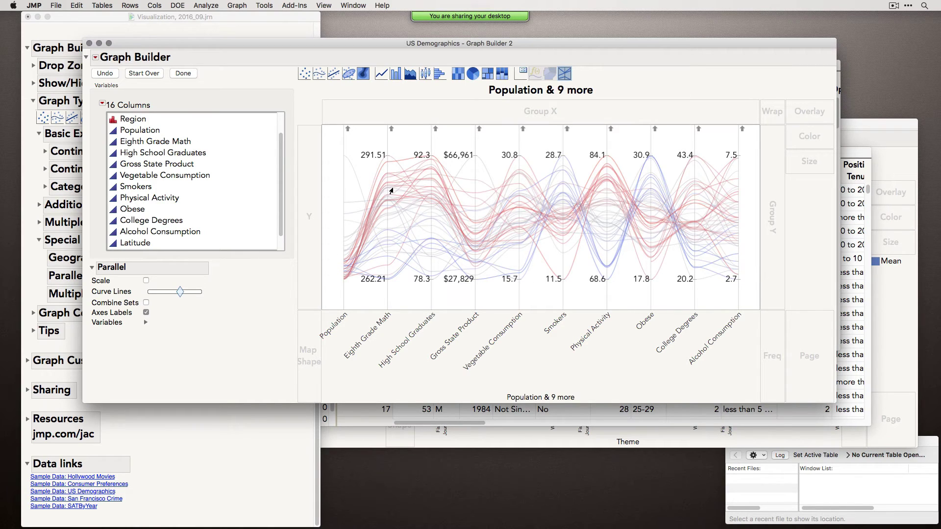
# Highlight the line of the most populous state and lines at mid-range Smokers in the parallel plot, clearing each selection.
pyautogui.click(344, 160)
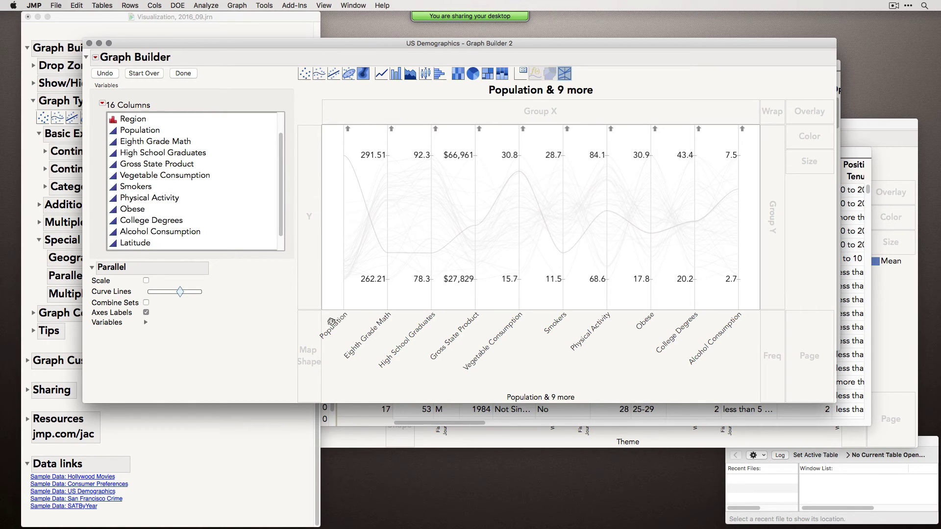
pyautogui.click(342, 162)
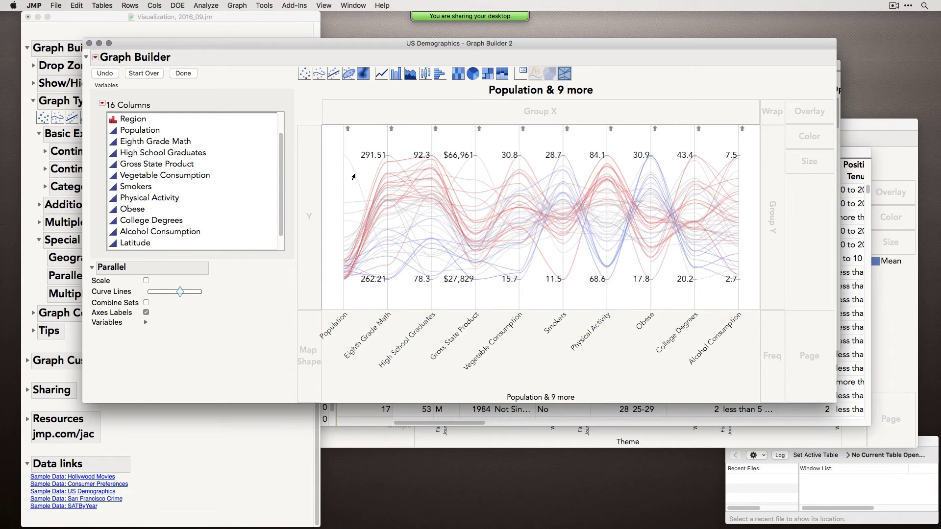
pyautogui.moveTo(391, 185)
pyautogui.click(550, 222)
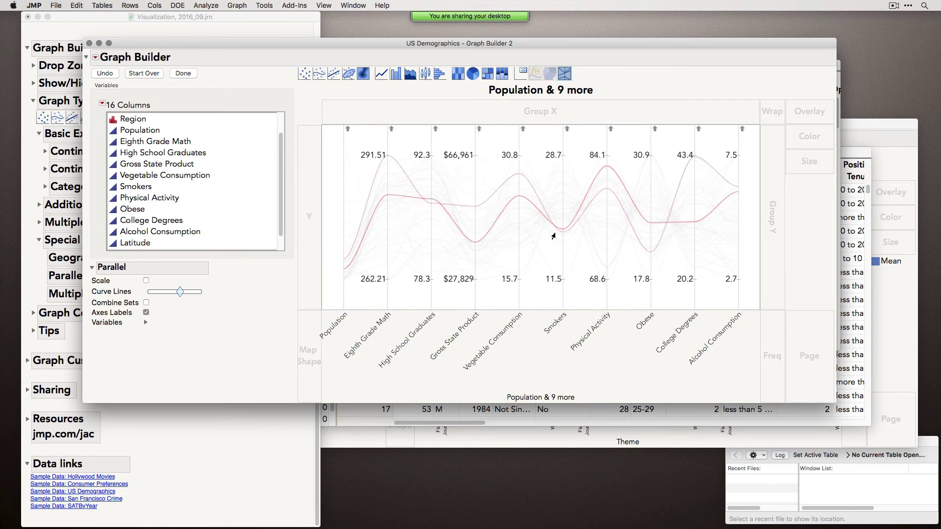
pyautogui.click(556, 230)
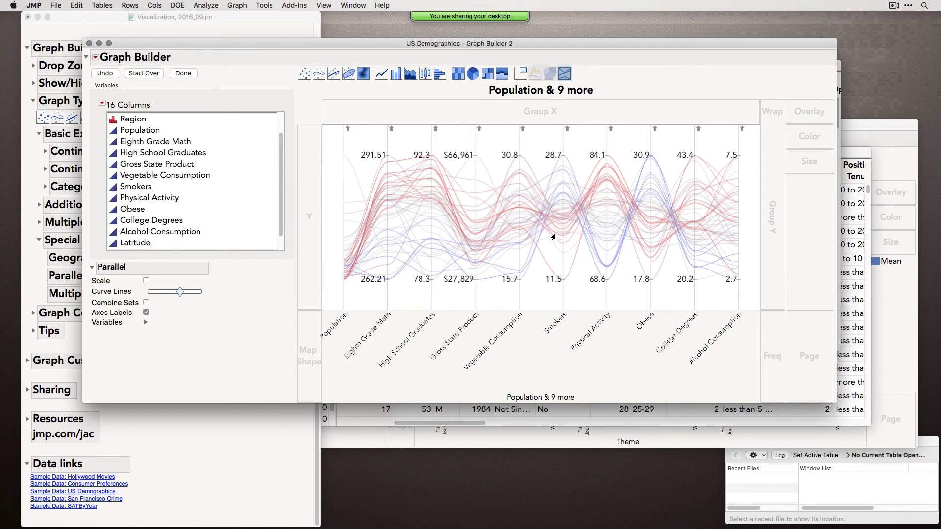
# Select the line with the lowest Smokers value and find its state's row in the US Demographics table.
pyautogui.click(545, 266)
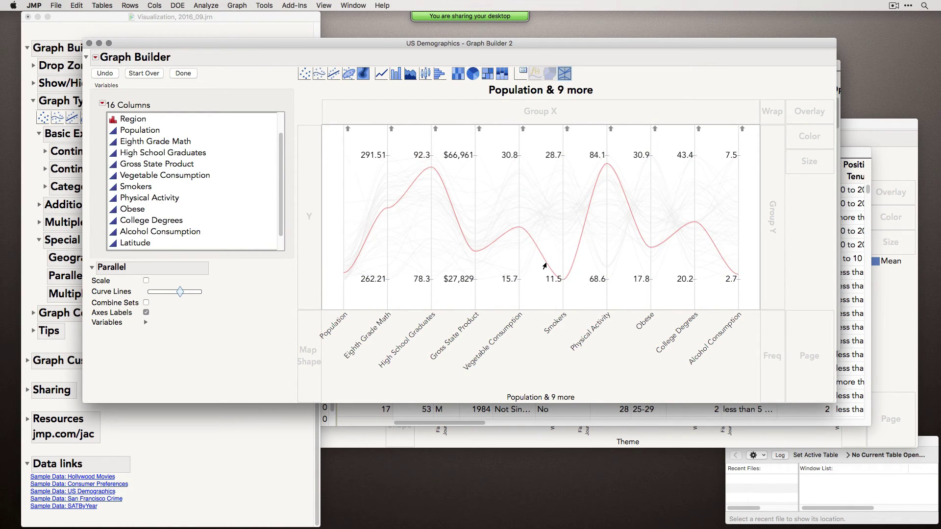
pyautogui.moveTo(640, 49); pyautogui.dragTo(655, 131)
pyautogui.click(534, 96)
pyautogui.scroll(-10, 503, 166)
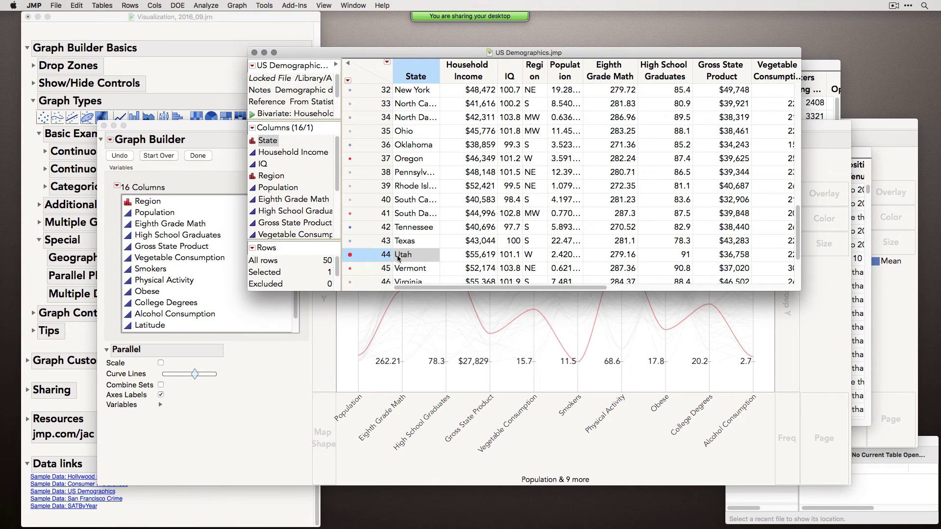
pyautogui.scroll(-2, 398, 258)
pyautogui.moveTo(234, 130); pyautogui.dragTo(230, 157)
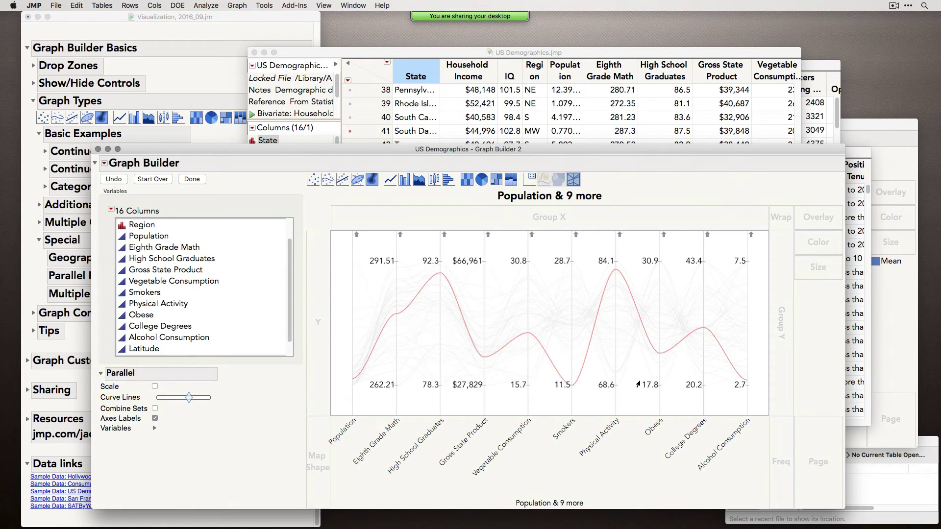
# Select the lines near the Physical Activity peak, check their states in the data table, and clear the selection.
pyautogui.click(616, 276)
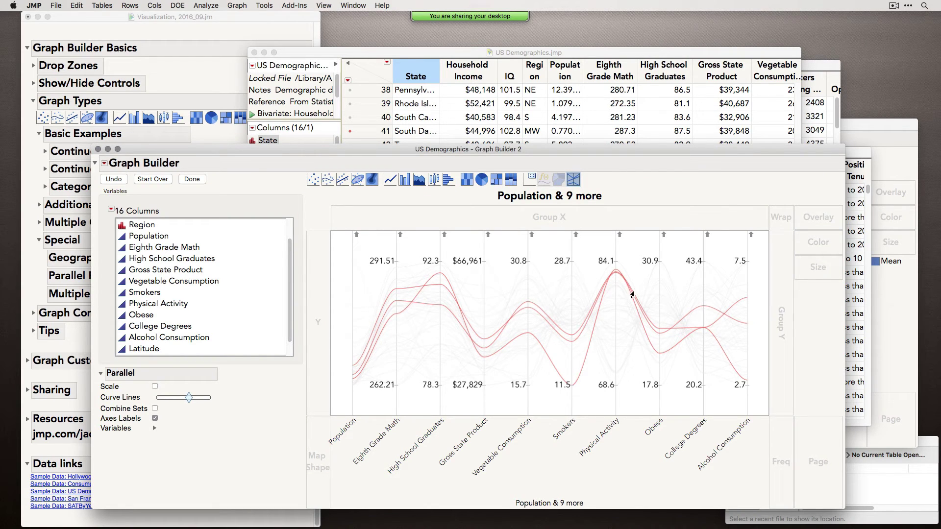
pyautogui.moveTo(495, 51); pyautogui.dragTo(508, 38)
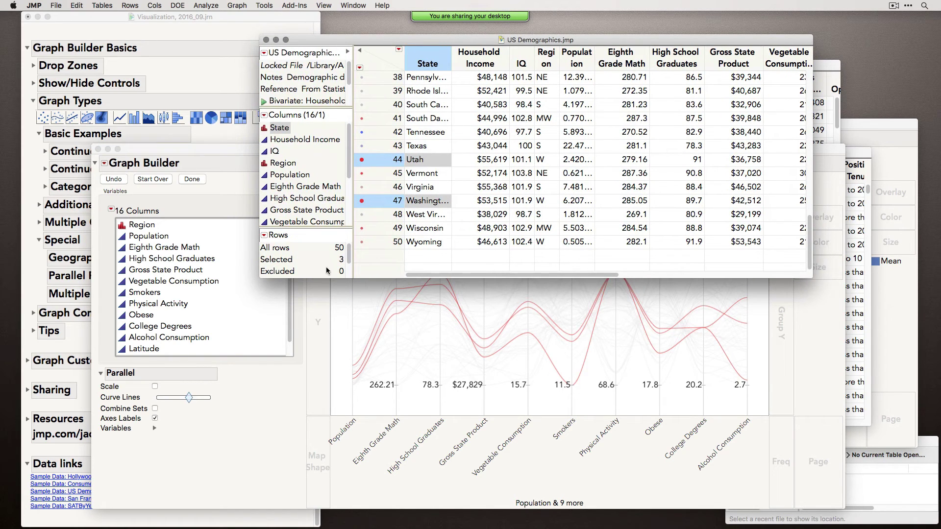
pyautogui.scroll(4, 431, 203)
pyautogui.click(259, 156)
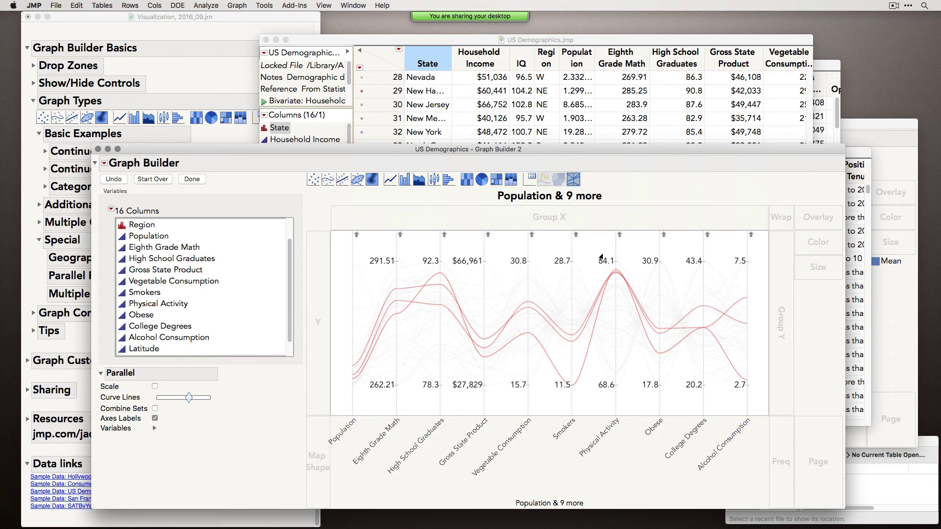
pyautogui.click(645, 239)
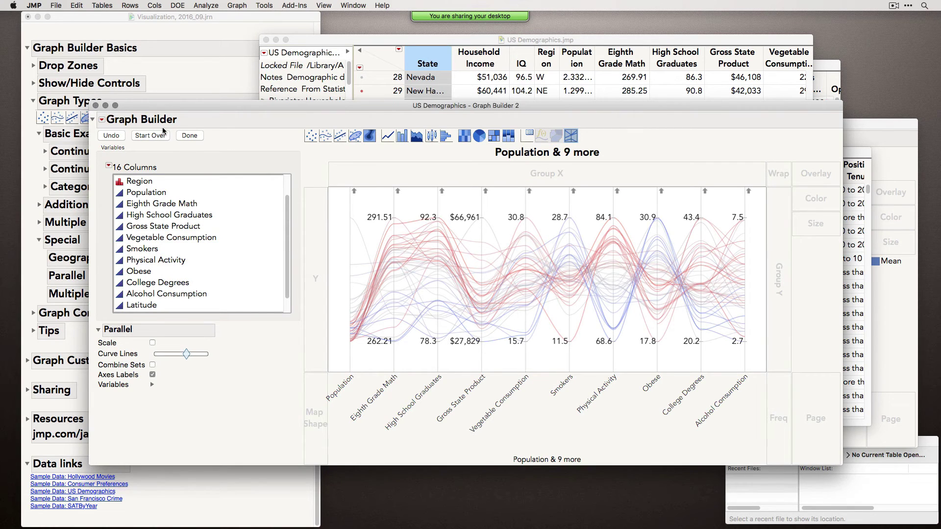
# Finish the parallel plot by hiding the control panel and minimize its window.
pyautogui.click(189, 135)
pyautogui.moveTo(214, 97); pyautogui.dragTo(294, 93)
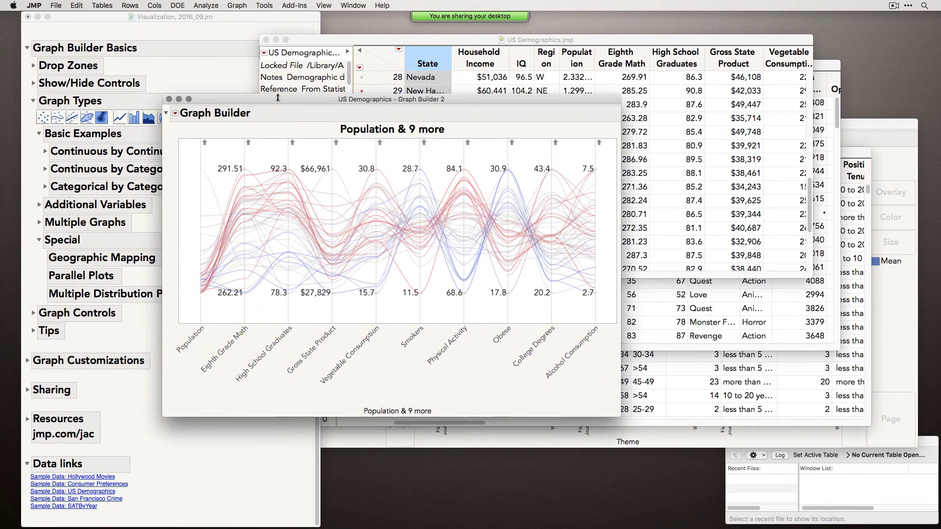
pyautogui.click(179, 100)
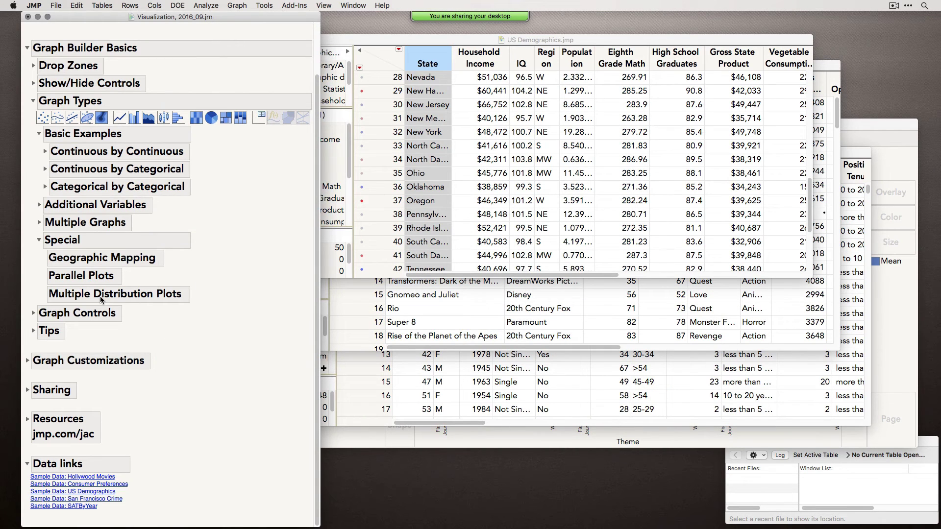
# Bring the Hollywood Movies table forward and open Graph Builder on it.
pyautogui.moveTo(446, 40); pyautogui.dragTo(451, 24)
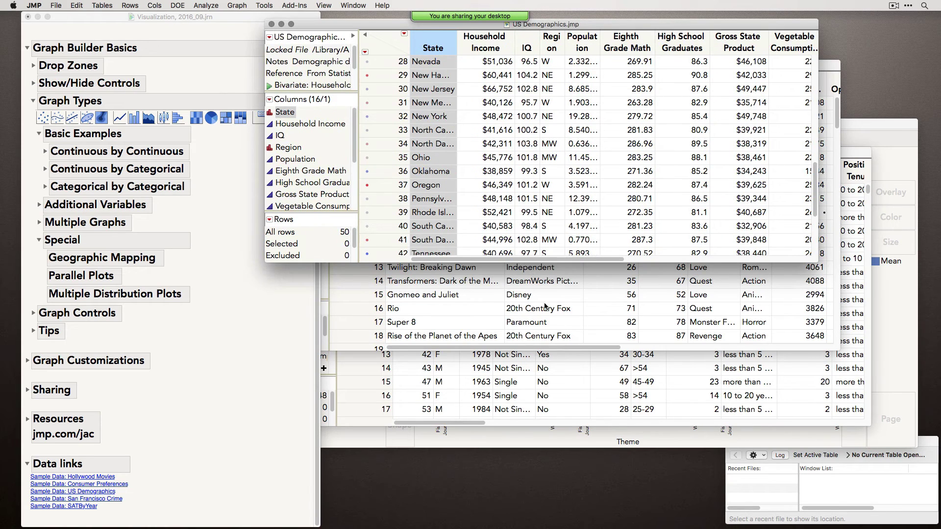
pyautogui.click(559, 324)
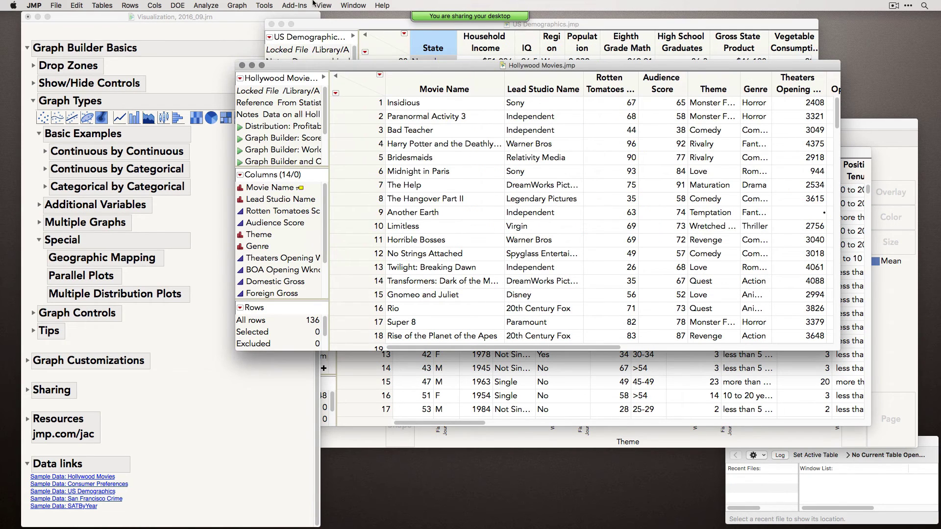
pyautogui.click(230, 5)
pyautogui.click(239, 17)
pyautogui.moveTo(396, 23); pyautogui.dragTo(339, 56)
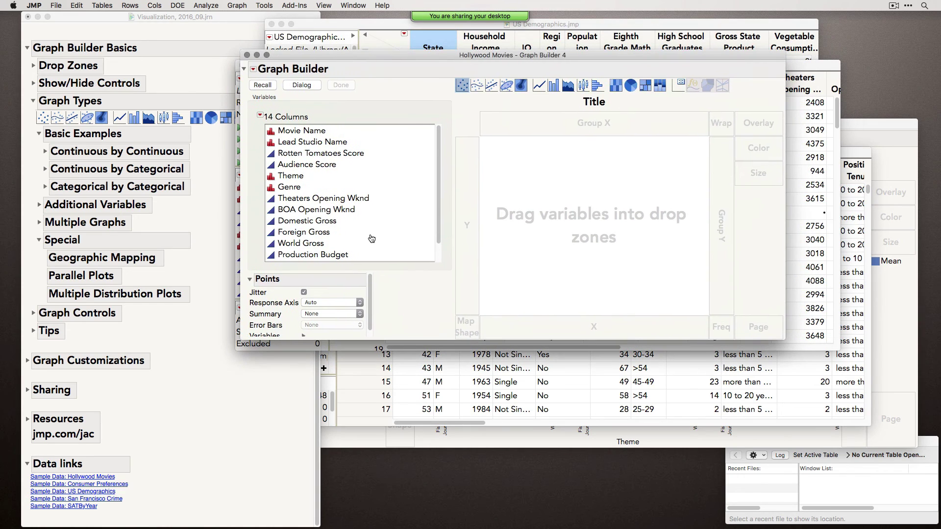
# Place Domestic Gross on X and display it as a Histogram.
pyautogui.click(297, 210)
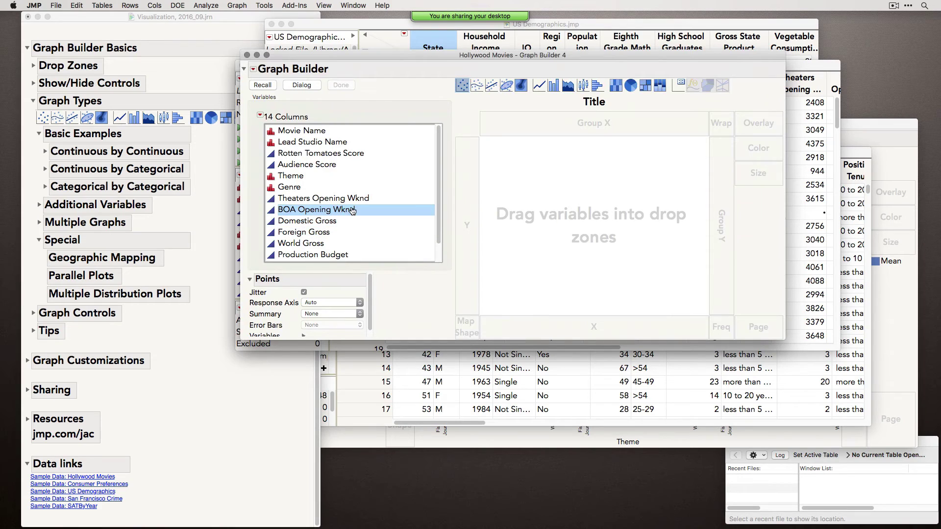
pyautogui.moveTo(300, 221); pyautogui.dragTo(520, 326)
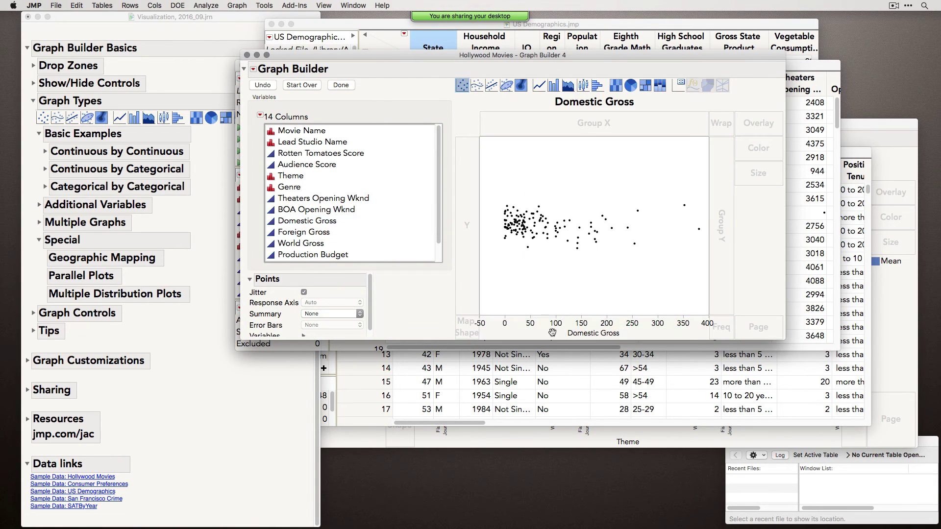
pyautogui.click(597, 86)
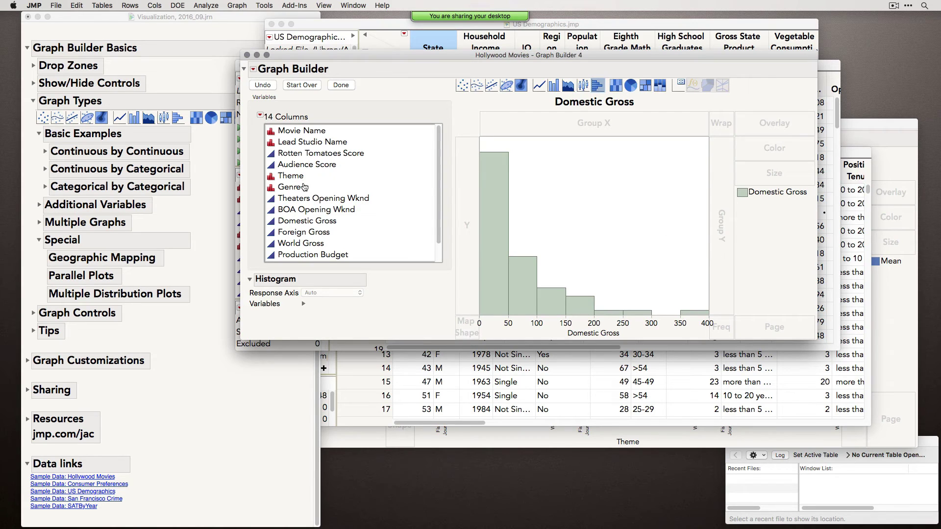
# Group the Domestic Gross histogram vertically by Genre, enlarge the window, and finish the graph.
pyautogui.moveTo(295, 189); pyautogui.dragTo(723, 196)
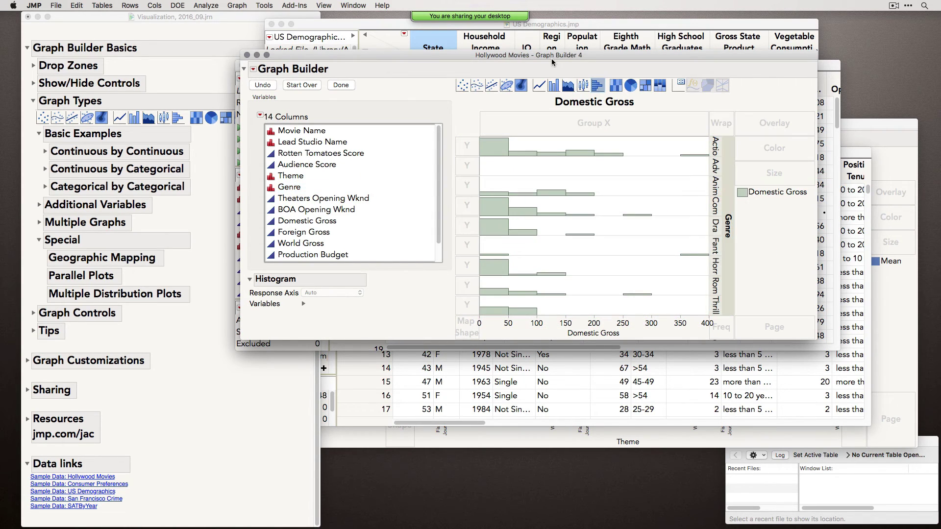
pyautogui.moveTo(778, 310); pyautogui.dragTo(902, 493)
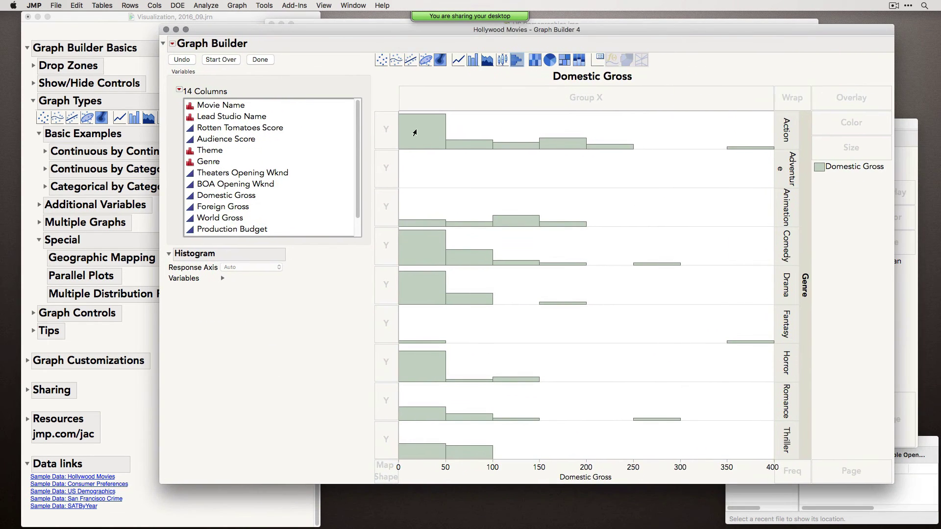
pyautogui.click(261, 59)
pyautogui.moveTo(288, 32); pyautogui.dragTo(318, 35)
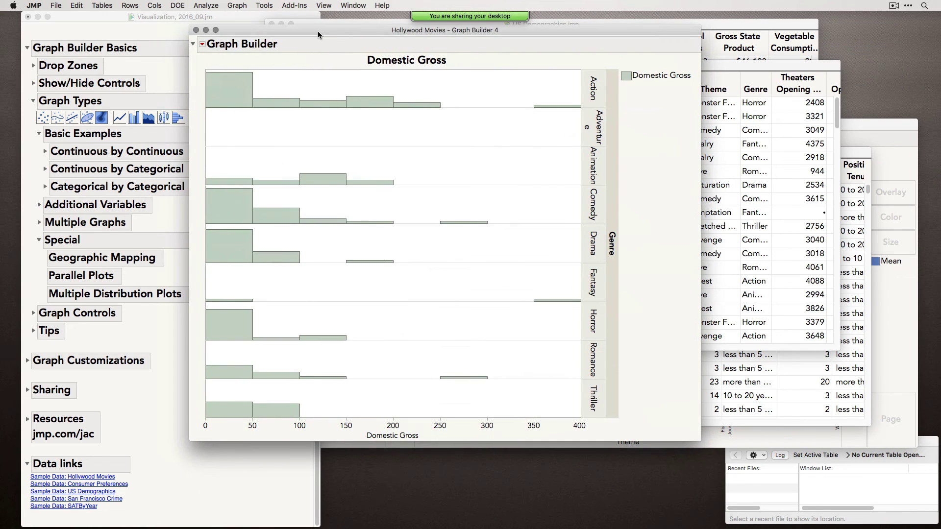
# Use the Grabber tool to narrow the Domestic Gross histogram bins in each genre that shows bars, and close the graph.
pyautogui.click(264, 5)
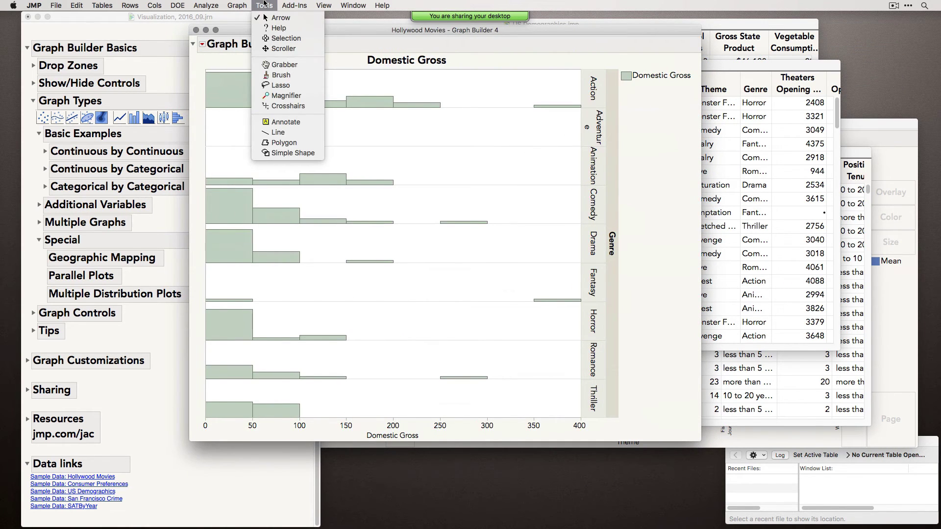
pyautogui.click(293, 65)
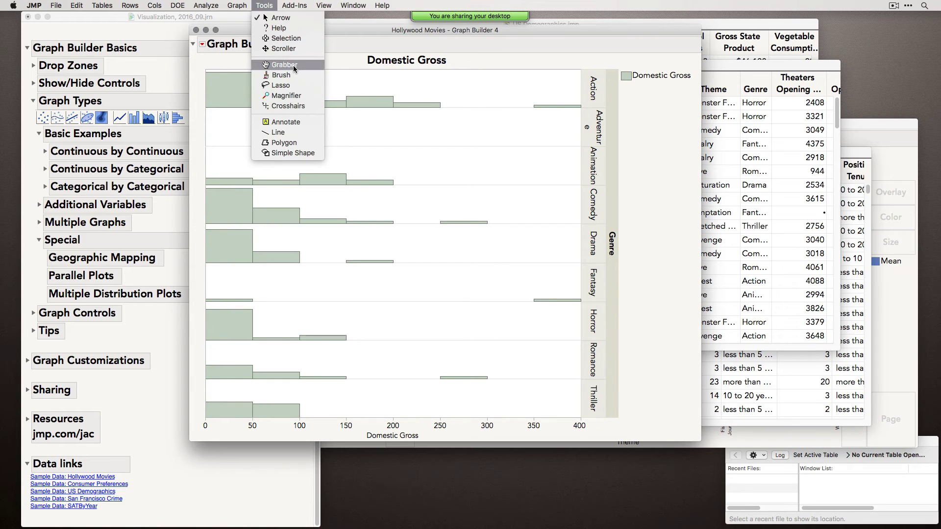
pyautogui.moveTo(240, 91); pyautogui.dragTo(241, 77)
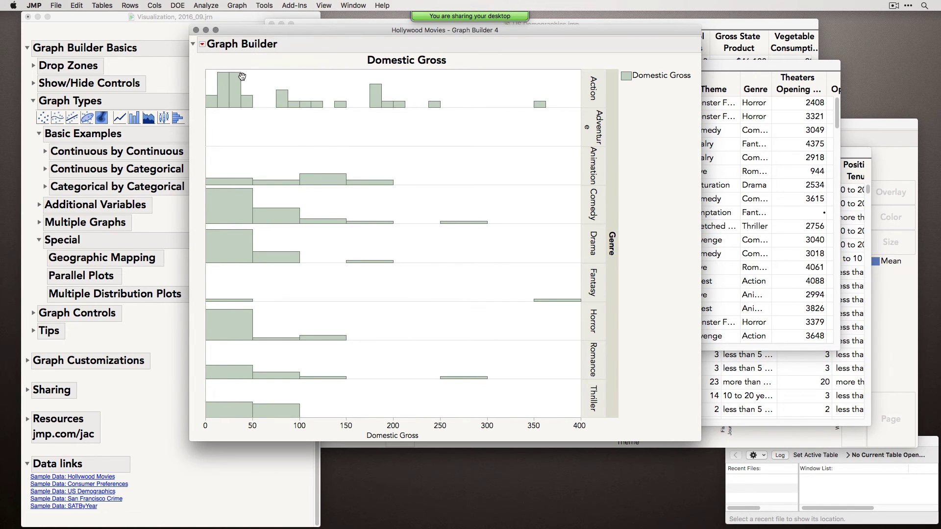
pyautogui.moveTo(304, 173); pyautogui.dragTo(311, 156)
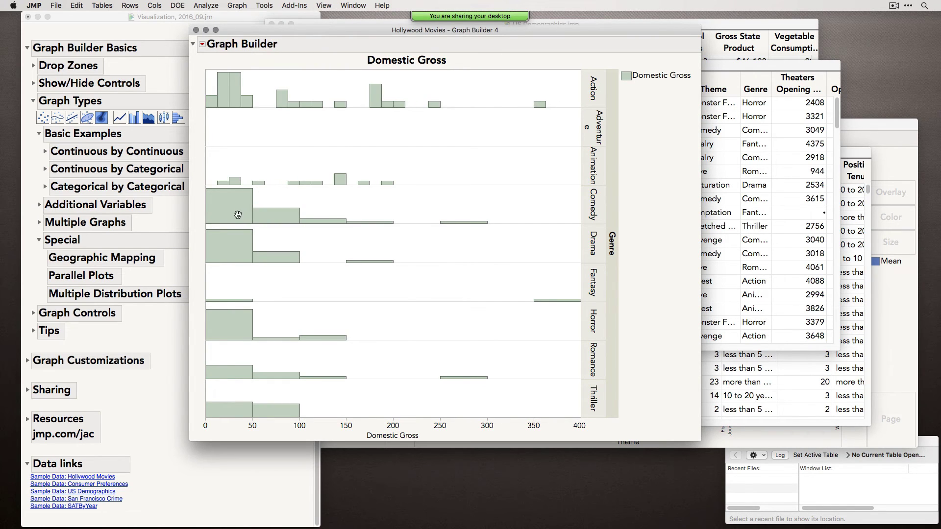
pyautogui.moveTo(241, 212); pyautogui.dragTo(245, 198)
pyautogui.moveTo(238, 250); pyautogui.dragTo(244, 240)
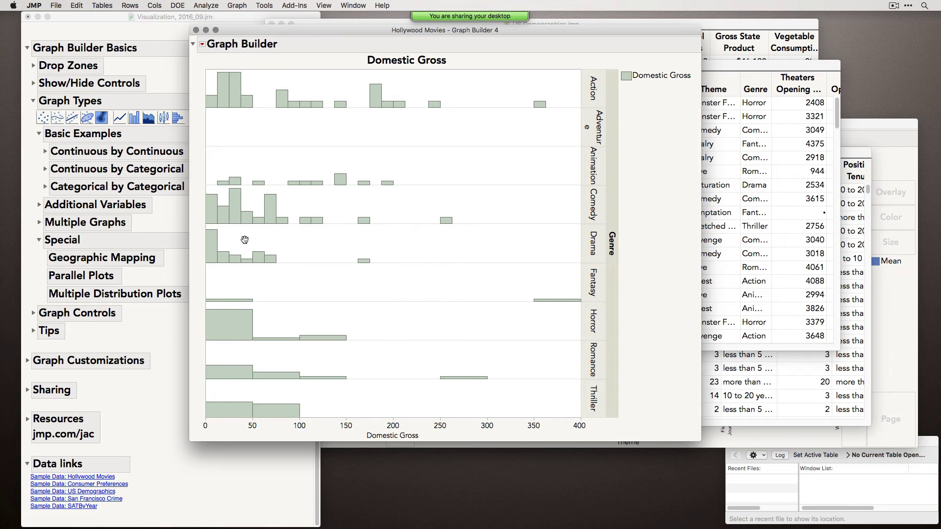
pyautogui.moveTo(248, 293); pyautogui.dragTo(250, 283)
pyautogui.moveTo(248, 322); pyautogui.dragTo(250, 307)
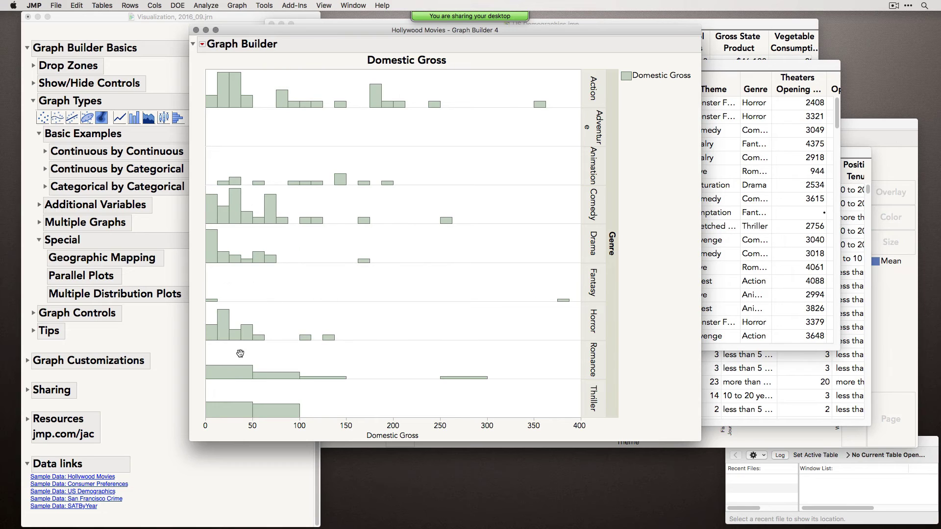
pyautogui.moveTo(239, 365); pyautogui.dragTo(244, 345)
pyautogui.moveTo(244, 404); pyautogui.dragTo(246, 386)
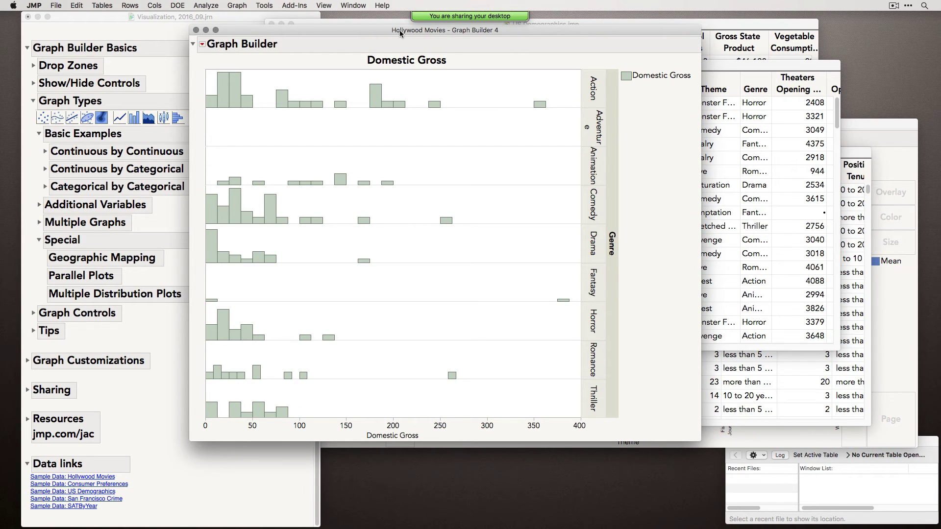
pyautogui.moveTo(399, 30); pyautogui.dragTo(457, 27)
pyautogui.click(253, 27)
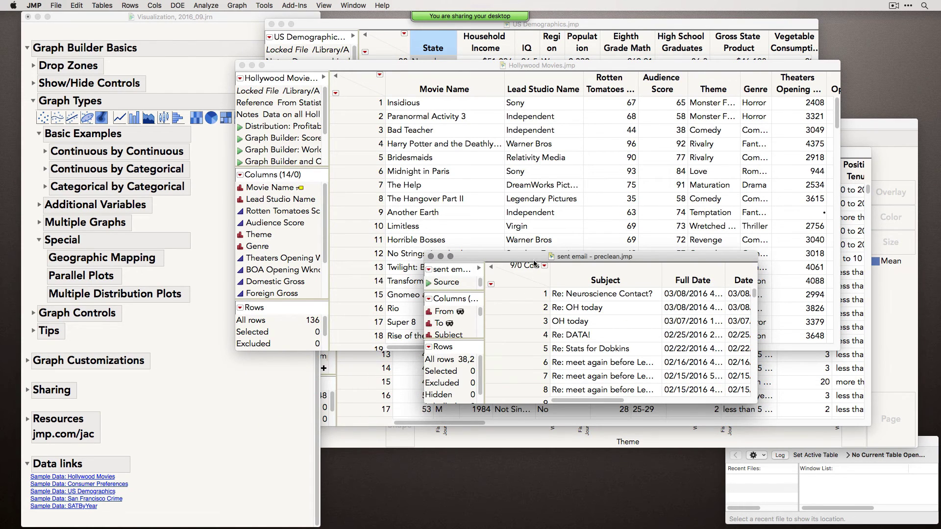
# Enlarge the sent email - preclean table, showing its date and time columns, and open Graph Builder on it.
pyautogui.moveTo(448, 395); pyautogui.dragTo(542, 396)
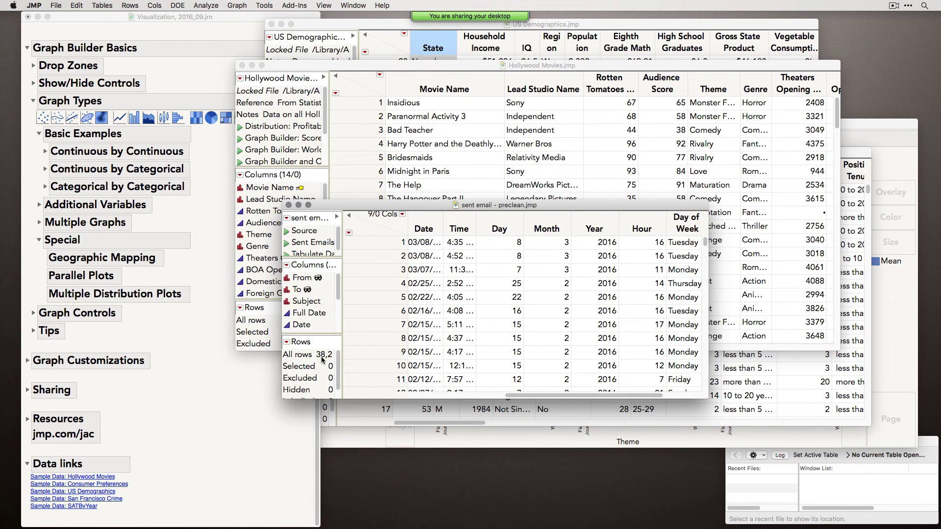
pyautogui.moveTo(707, 398); pyautogui.dragTo(749, 457)
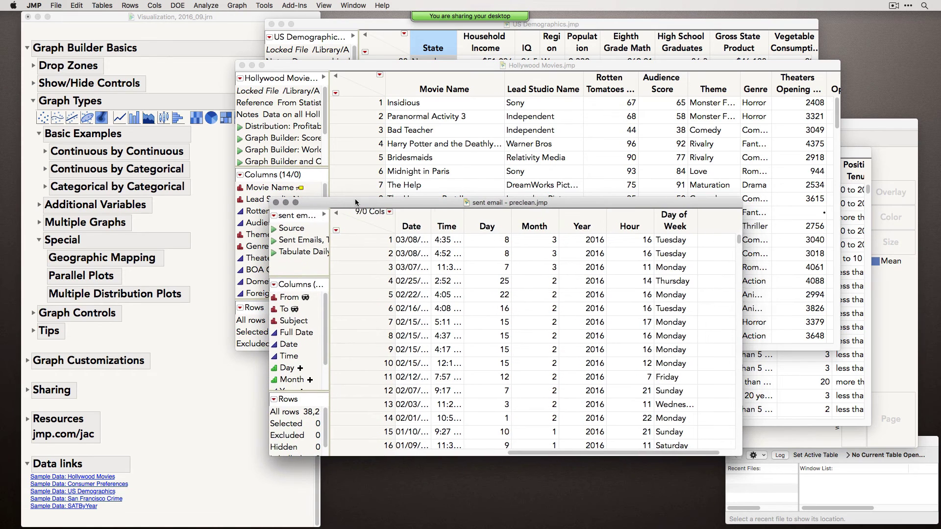
pyautogui.click(227, 5)
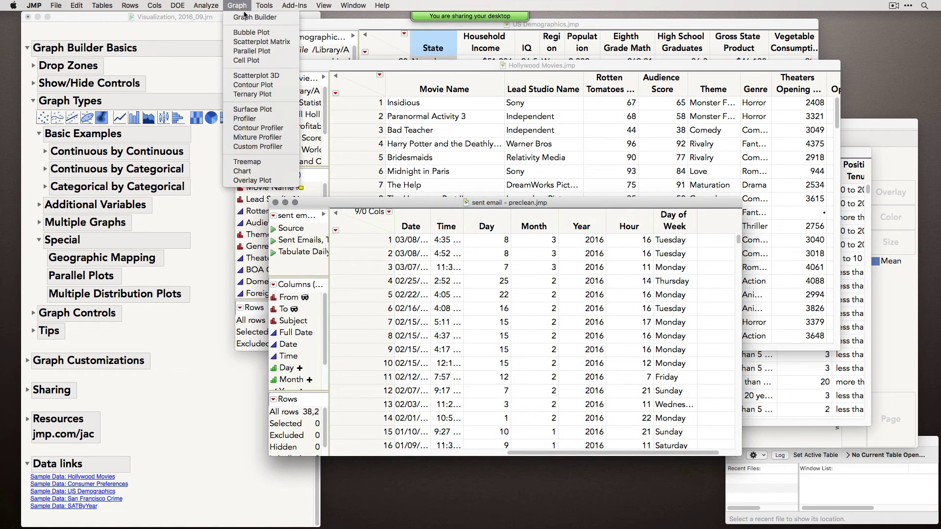
pyautogui.click(243, 20)
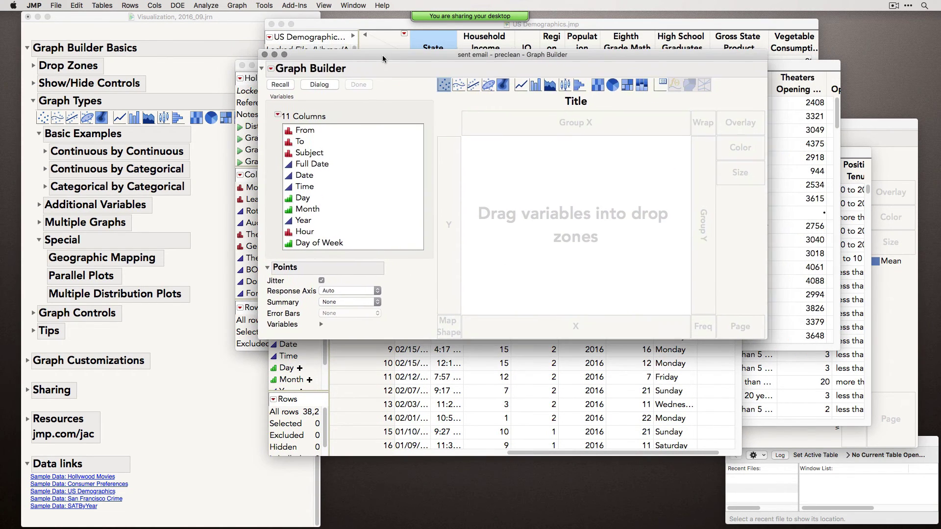
# Chart Hour on X, group it vertically by Day of Week, and enlarge the graph window.
pyautogui.moveTo(309, 235); pyautogui.dragTo(561, 325)
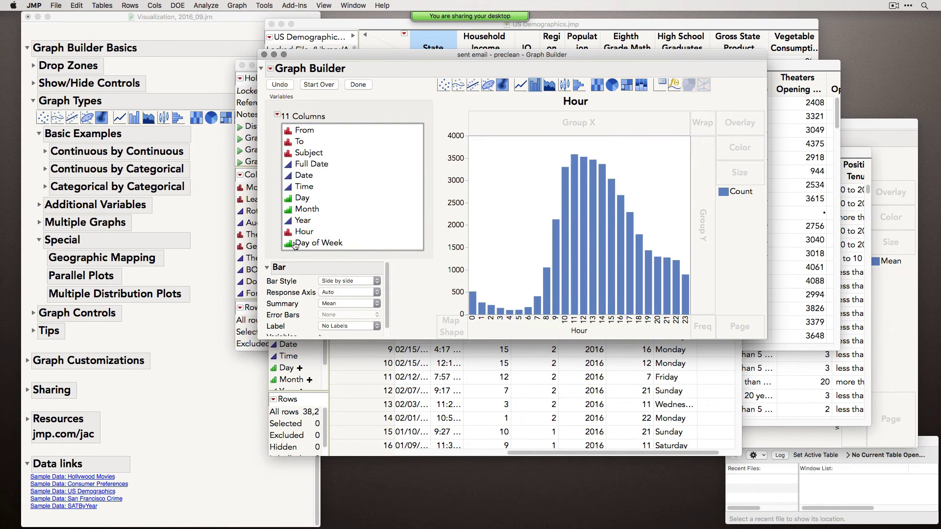
pyautogui.moveTo(314, 243); pyautogui.dragTo(719, 219)
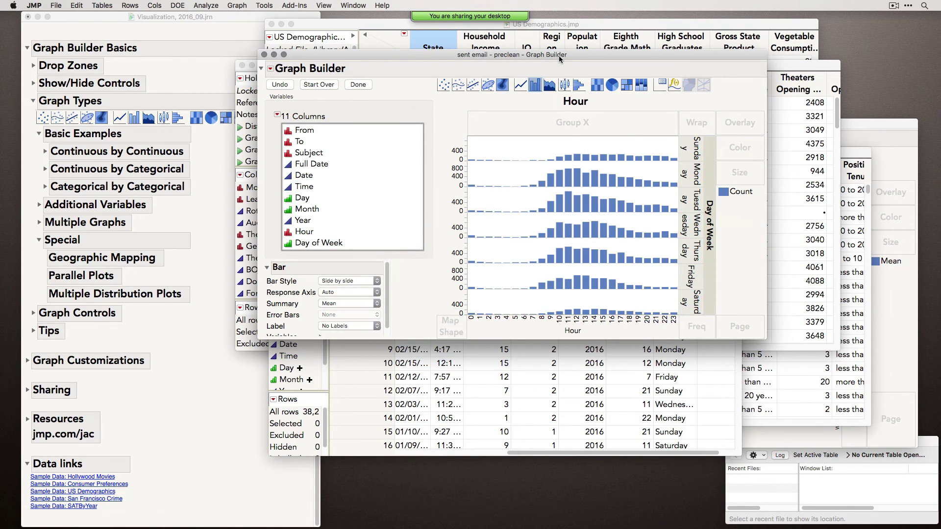
pyautogui.moveTo(559, 55); pyautogui.dragTo(497, 37)
pyautogui.moveTo(702, 320); pyautogui.dragTo(888, 473)
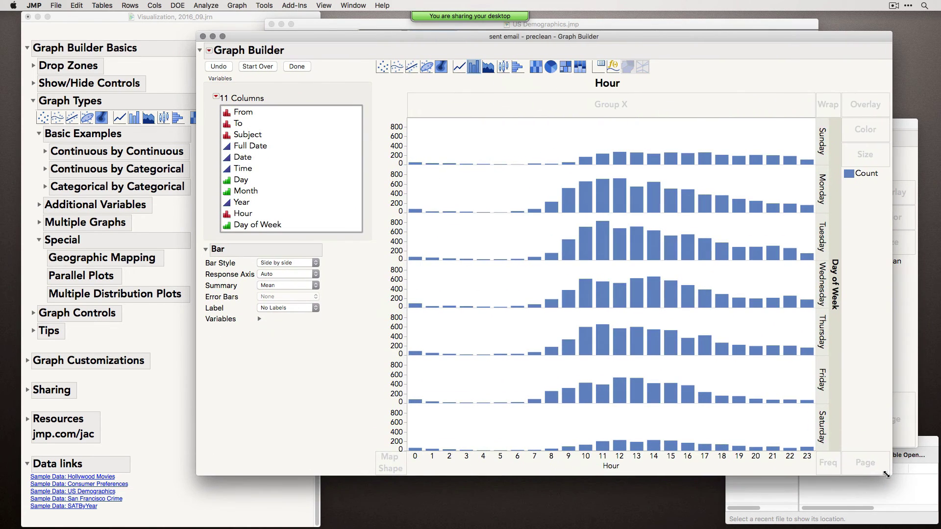
pyautogui.moveTo(579, 37); pyautogui.dragTo(525, 26)
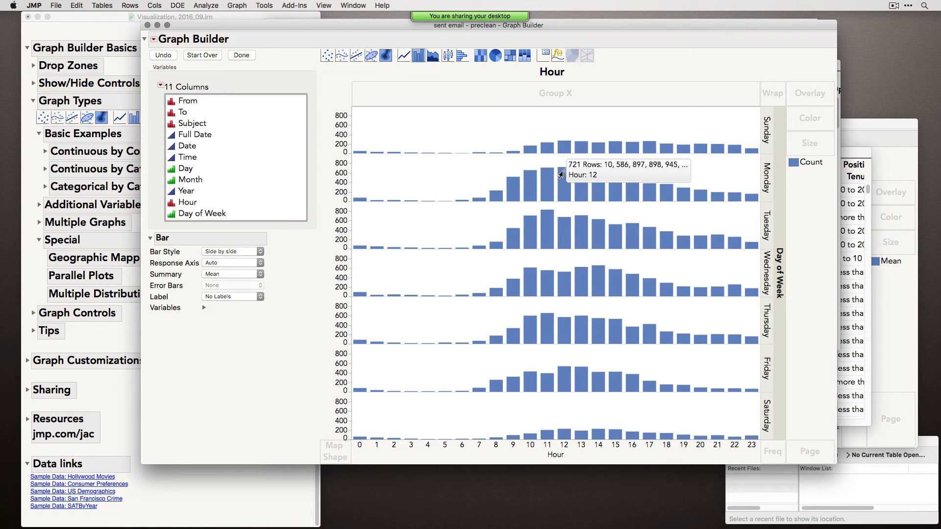
# Display the hourly counts as a Line and finally as a Histogram, finish the graph, and minimize its window.
pyautogui.moveTo(545, 225)
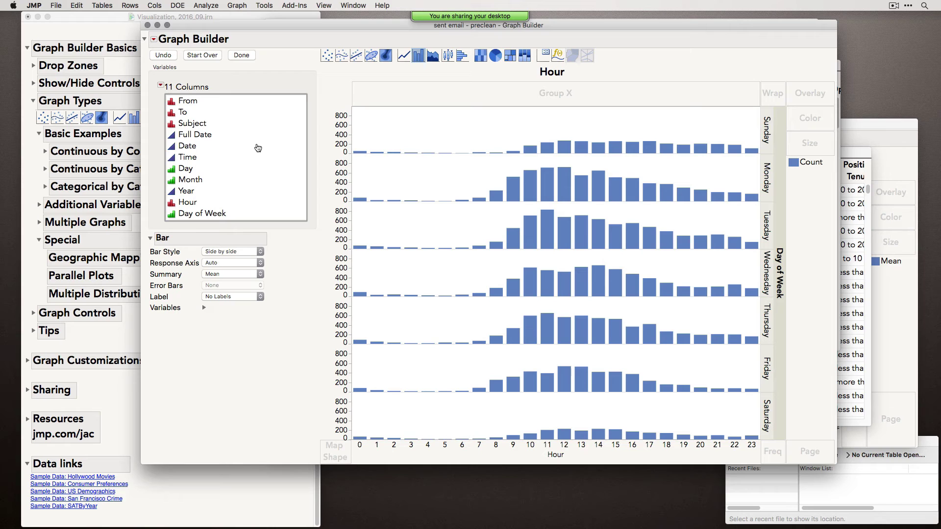
pyautogui.click(404, 58)
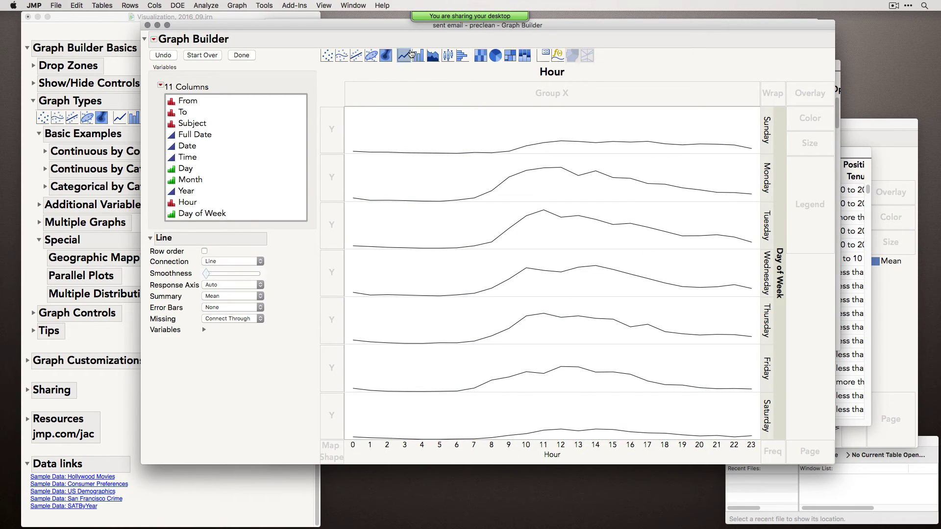
pyautogui.click(462, 57)
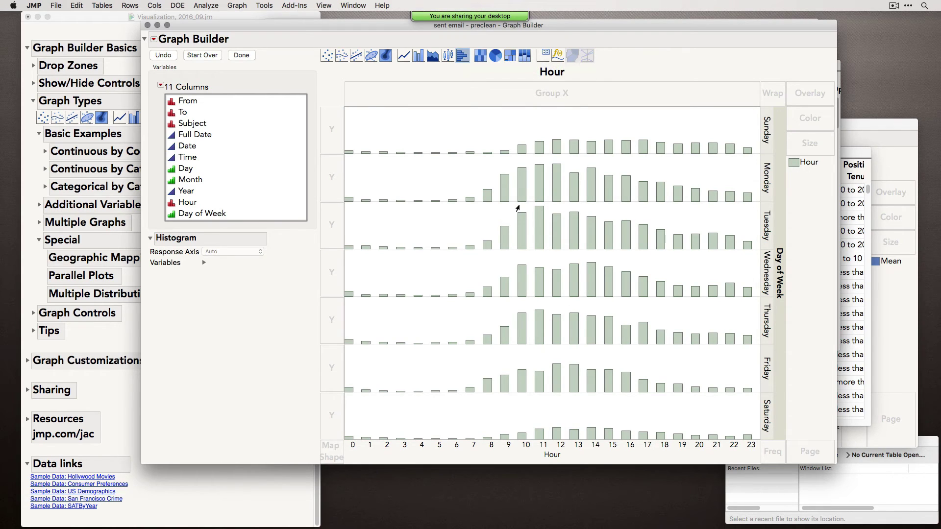
pyautogui.click(241, 55)
pyautogui.click(148, 25)
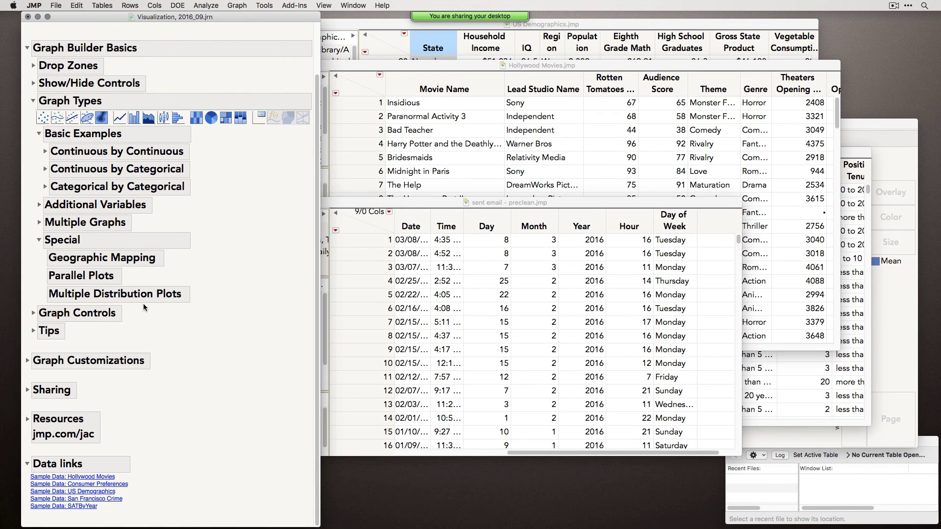
# In the journal outline, collapse Special, Basic Examples and Graph Controls, and expand Tips and Custom Error Bars.
pyautogui.click(39, 239)
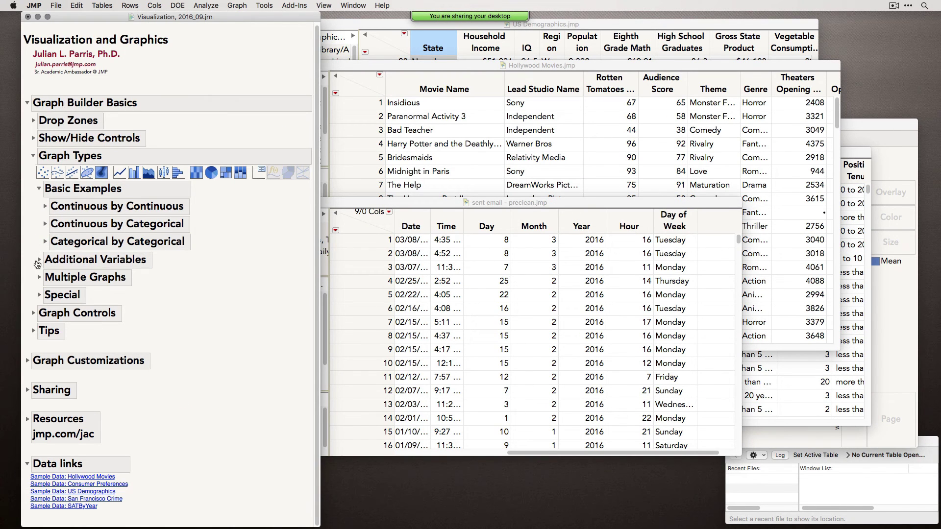
pyautogui.click(34, 313)
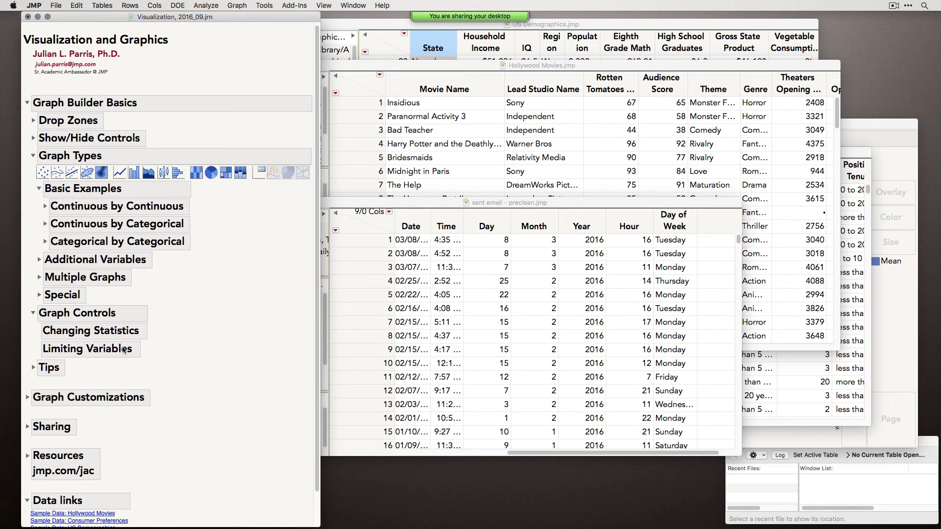
pyautogui.click(33, 367)
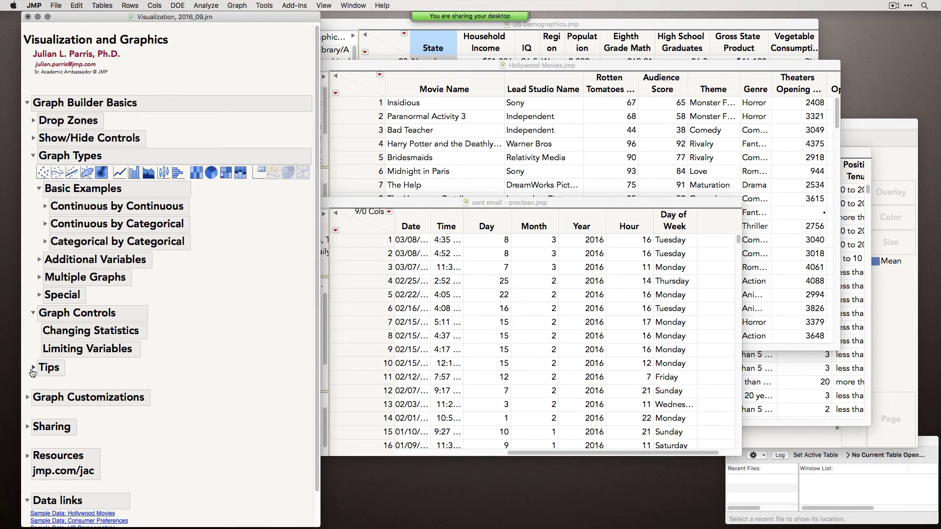
pyautogui.click(39, 189)
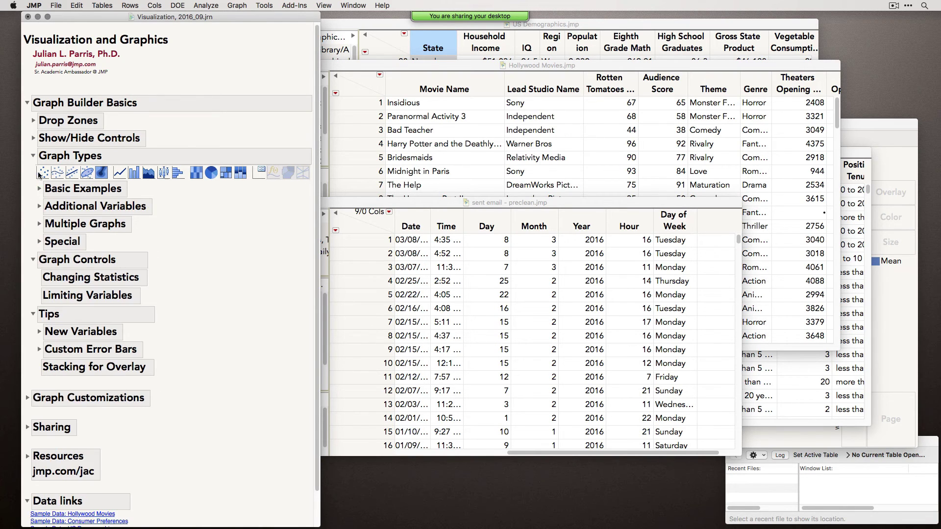
pyautogui.click(31, 261)
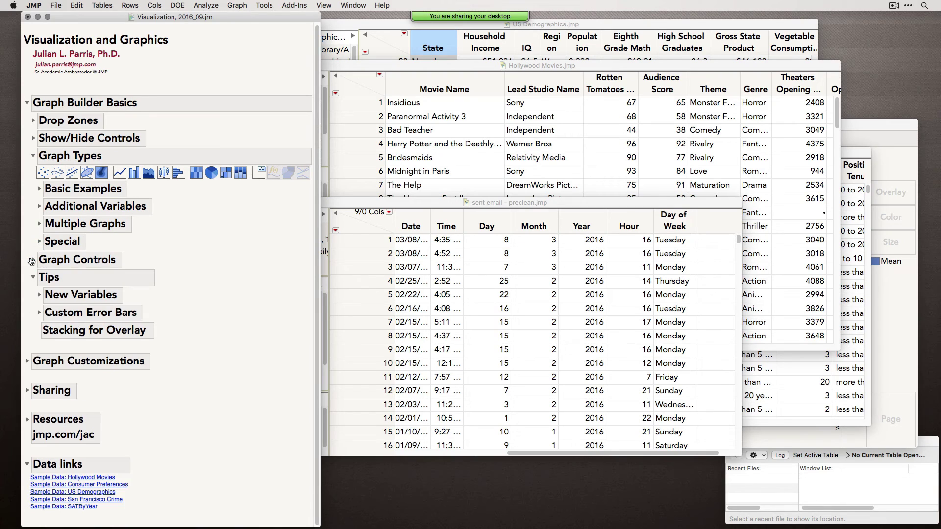
pyautogui.click(39, 313)
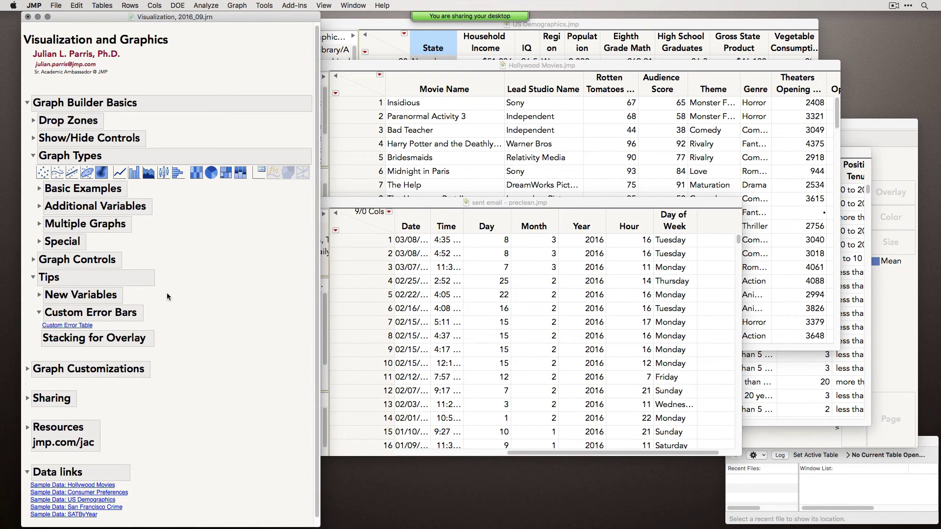
# Minimize all open data tables, then finish the Audience Score by Theme graph and minimize it too.
pyautogui.click(400, 205)
pyautogui.doubleClick(400, 205)
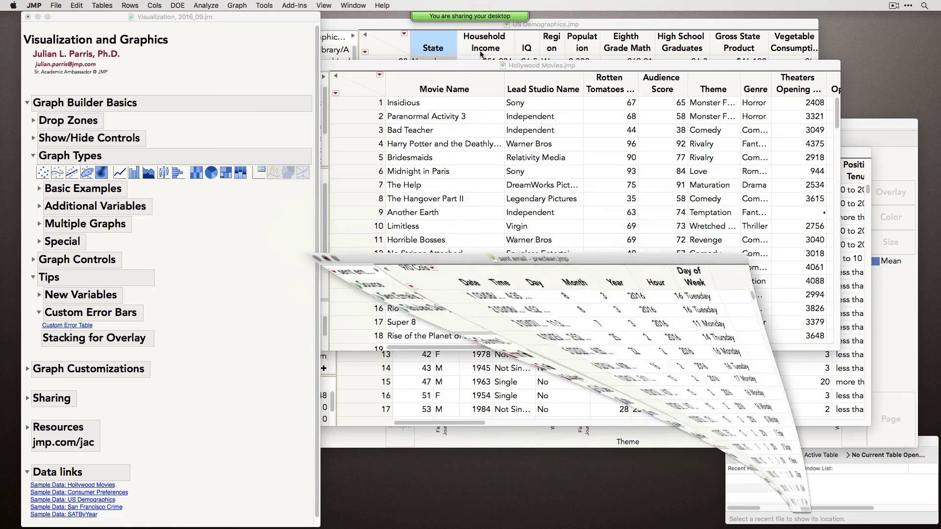
pyautogui.doubleClick(473, 64)
pyautogui.doubleClick(589, 24)
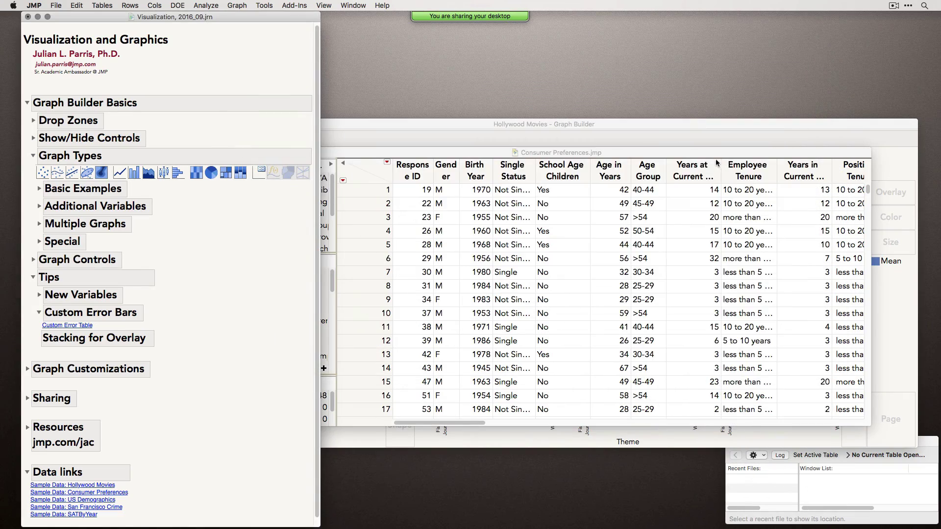
pyautogui.doubleClick(716, 160)
pyautogui.click(395, 126)
pyautogui.click(340, 156)
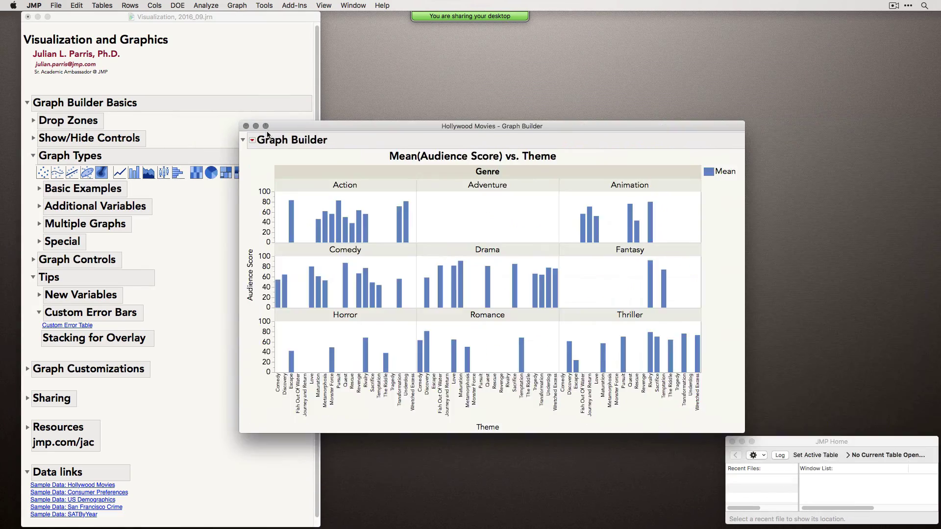
pyautogui.click(255, 128)
# Open the Custom Error Table from the journal, then enlarge its window and place it beside the journal.
pyautogui.click(65, 326)
pyautogui.moveTo(481, 50); pyautogui.dragTo(452, 69)
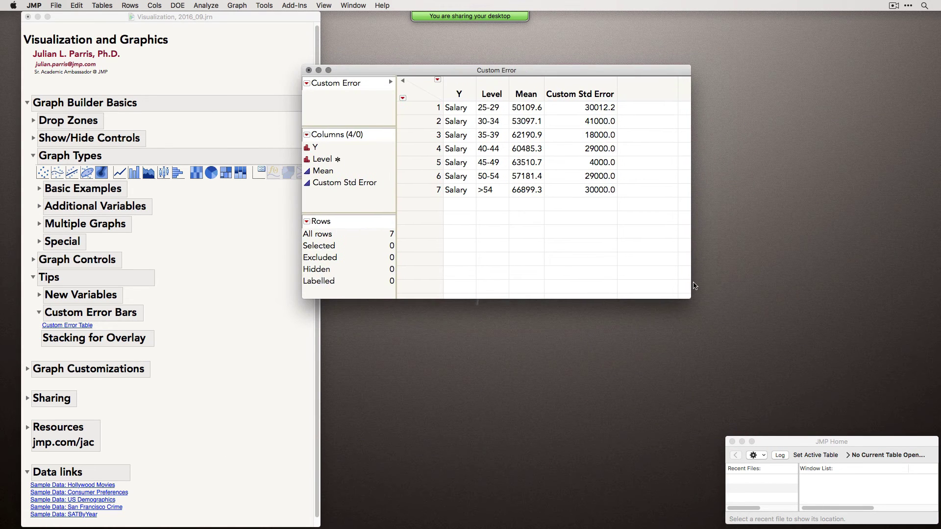
pyautogui.moveTo(690, 297); pyautogui.dragTo(712, 308)
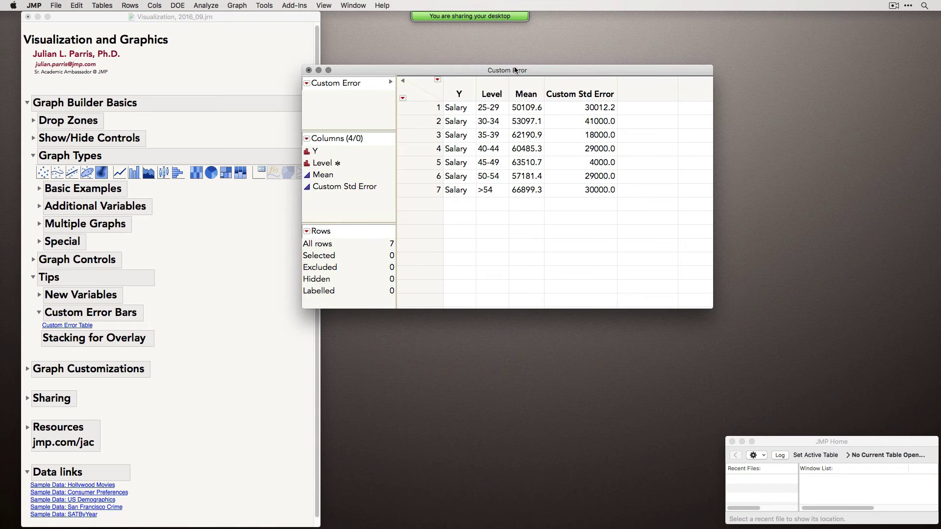
pyautogui.moveTo(514, 70); pyautogui.dragTo(531, 69)
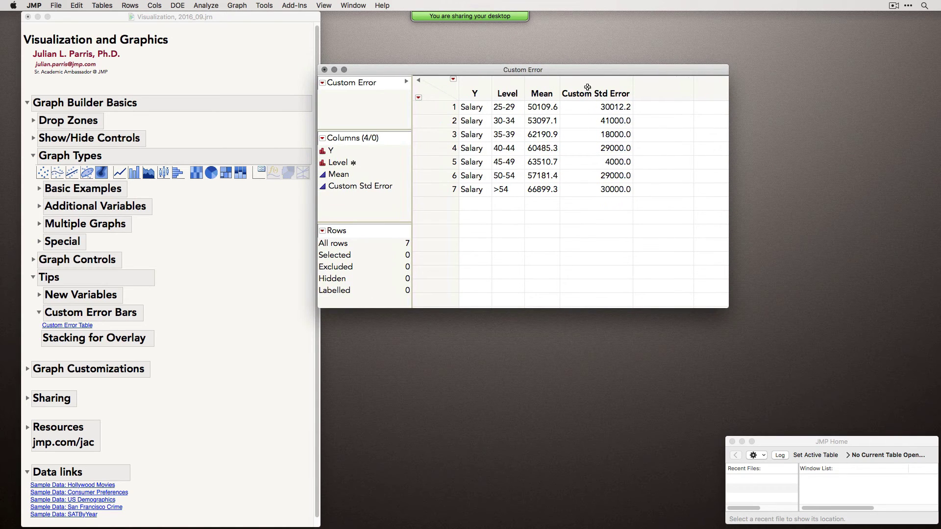
# Switch to the Hollywood Movies table and open Graph Builder on it.
pyautogui.click(354, 5)
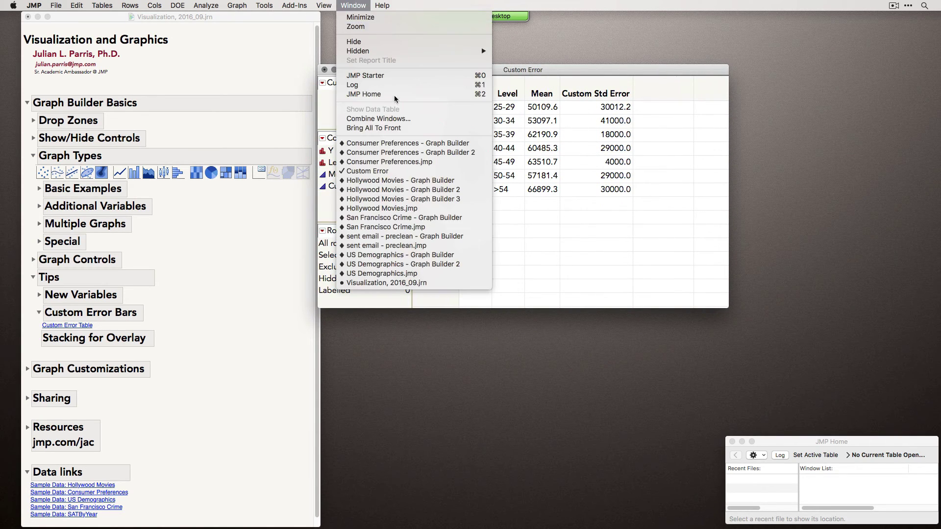
pyautogui.click(421, 208)
pyautogui.click(255, 5)
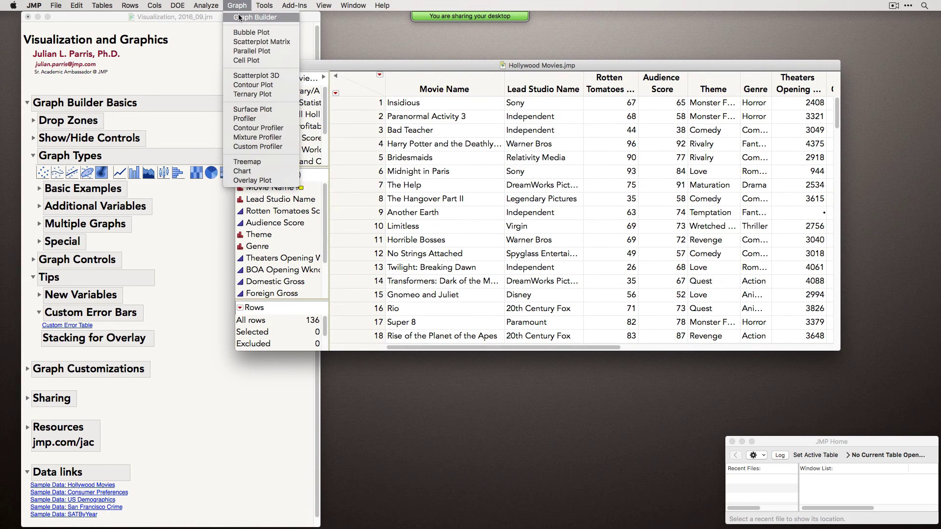
pyautogui.click(241, 18)
# Place Genre on X and World Gross on Y, and display the mean as a Bar chart.
pyautogui.moveTo(395, 200); pyautogui.dragTo(681, 341)
pyautogui.moveTo(399, 256); pyautogui.dragTo(566, 223)
pyautogui.click(652, 97)
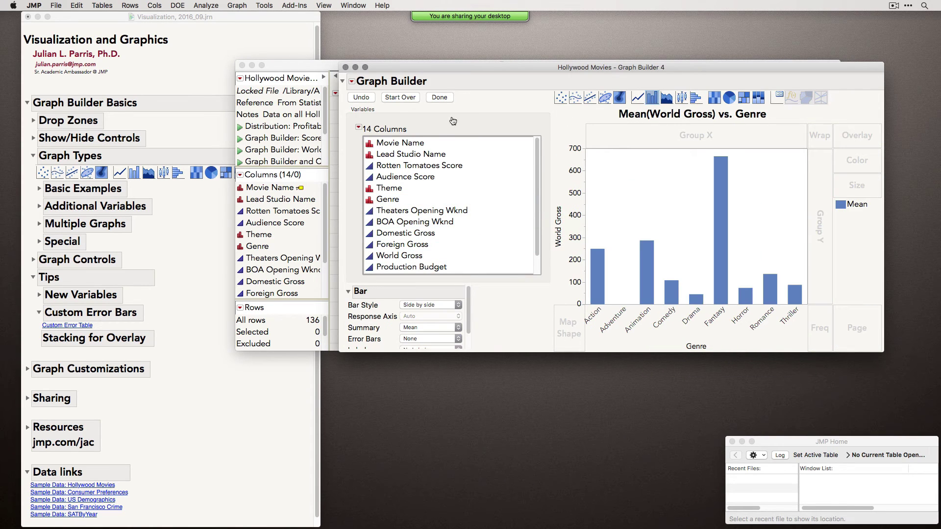
# Enlarge the graph window and try Range, Standard Error, Standard Deviation and Confidence Interval error bars on the World Gross by Genre bars.
pyautogui.moveTo(500, 352); pyautogui.dragTo(499, 395)
pyautogui.click(427, 338)
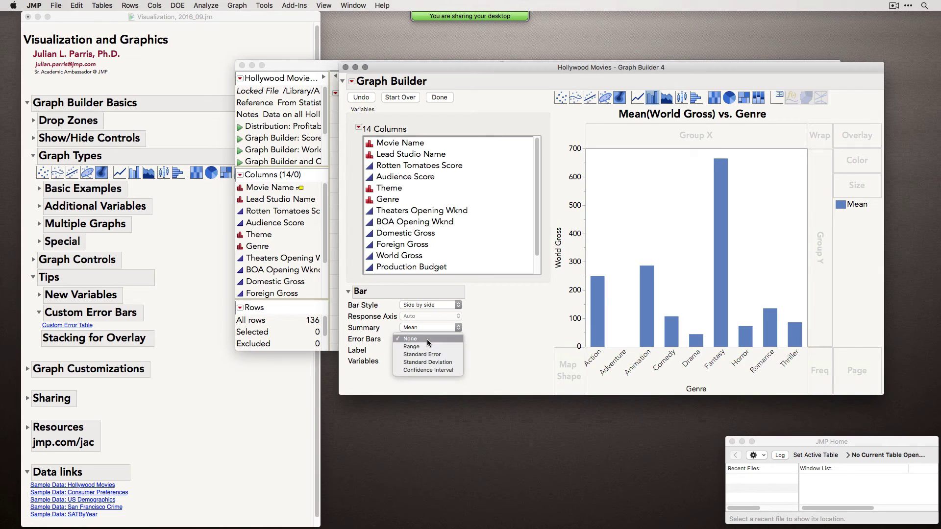
pyautogui.click(429, 346)
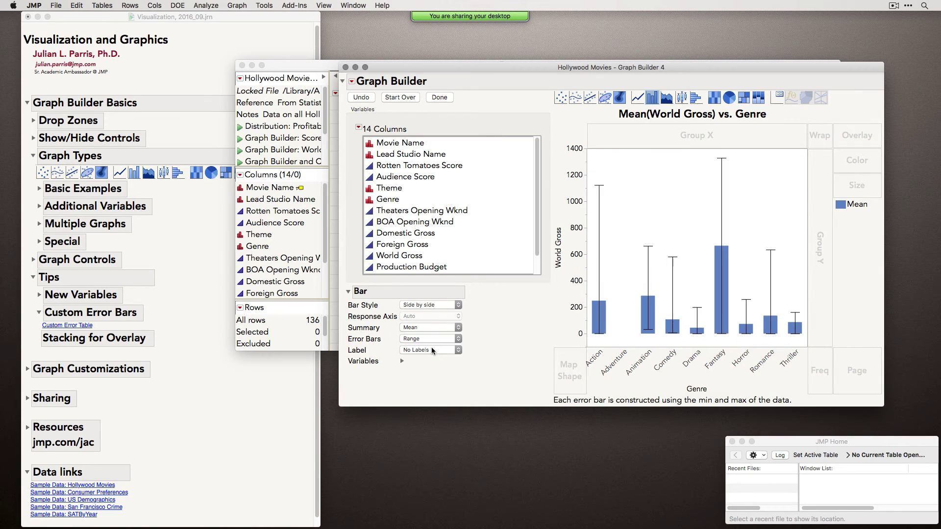
pyautogui.click(426, 338)
pyautogui.click(426, 346)
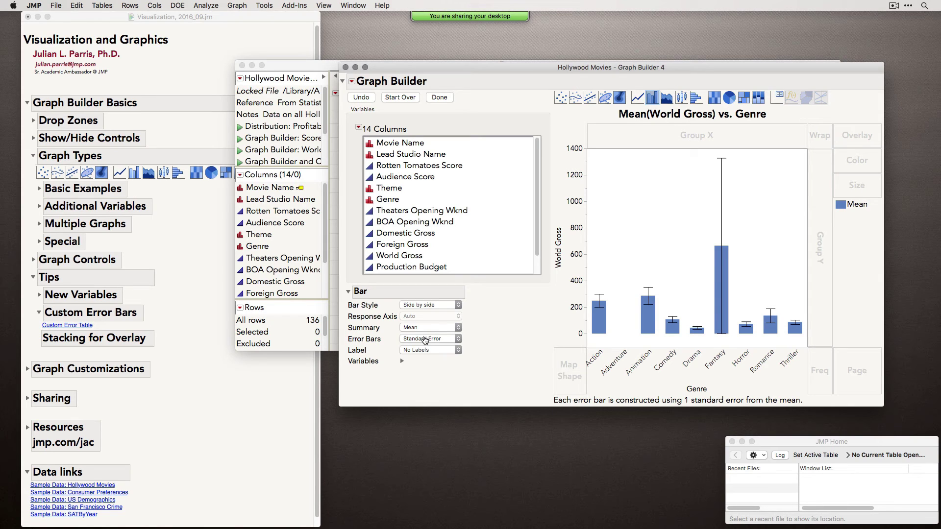
pyautogui.click(424, 338)
pyautogui.click(426, 348)
pyautogui.click(424, 339)
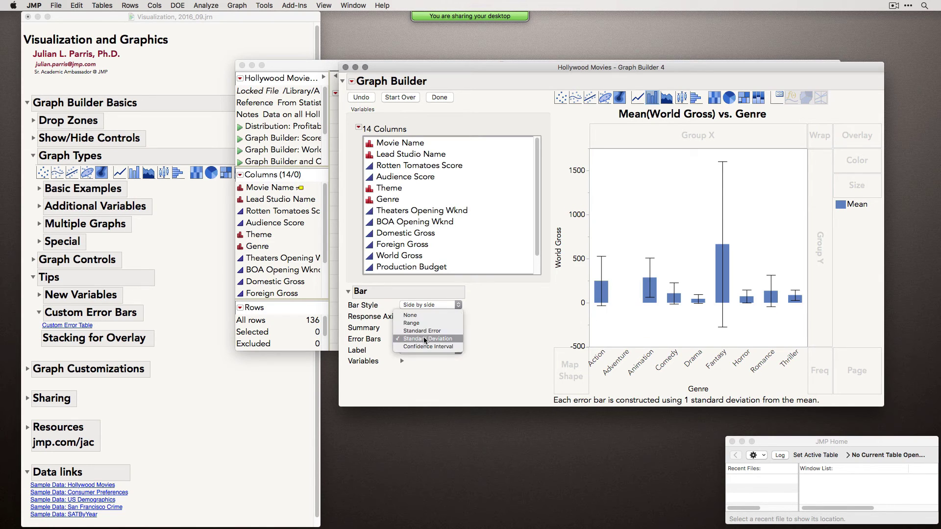
pyautogui.click(423, 347)
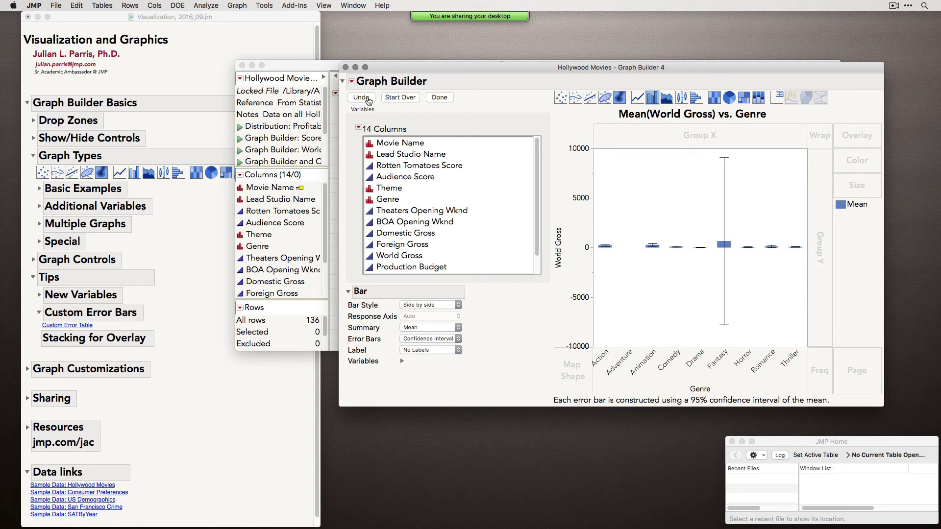
# Check the available alpha level choices, set the error bars to Standard Error, and finish the graph.
pyautogui.click(352, 82)
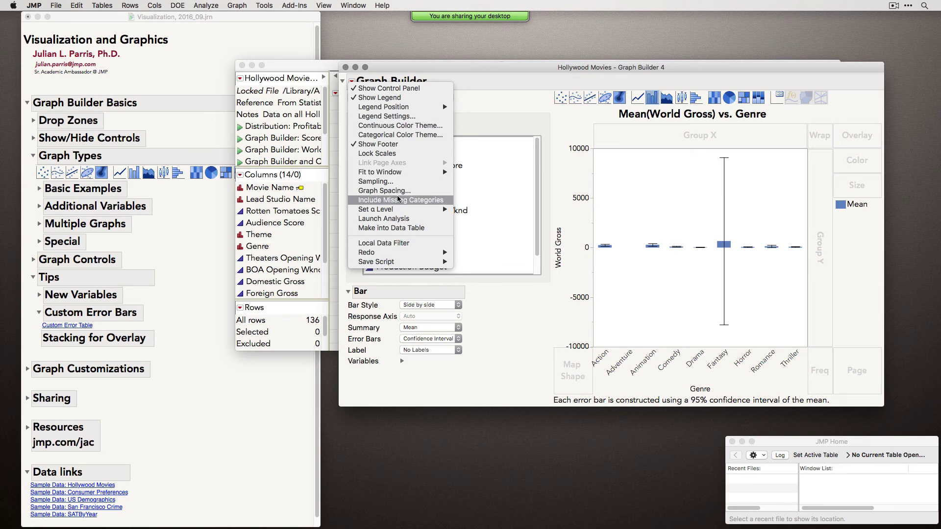
pyautogui.moveTo(398, 211)
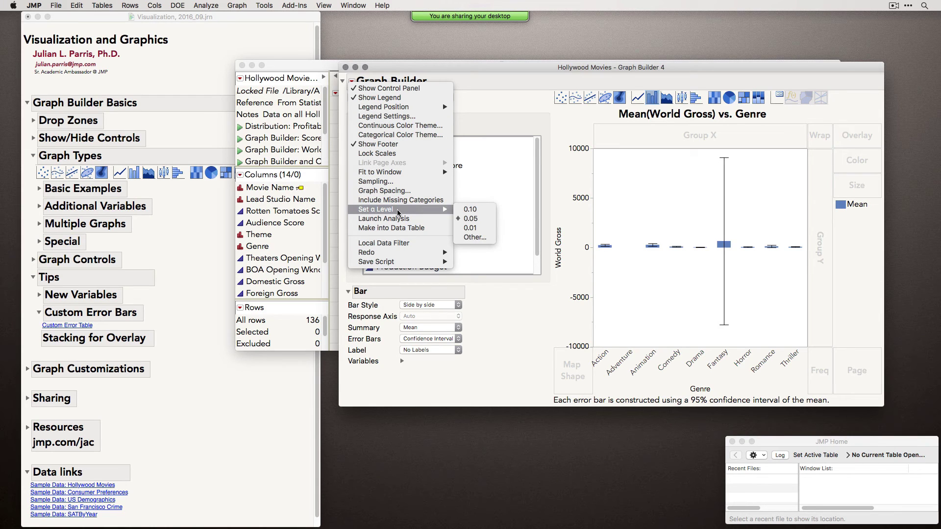
pyautogui.click(421, 340)
pyautogui.click(421, 339)
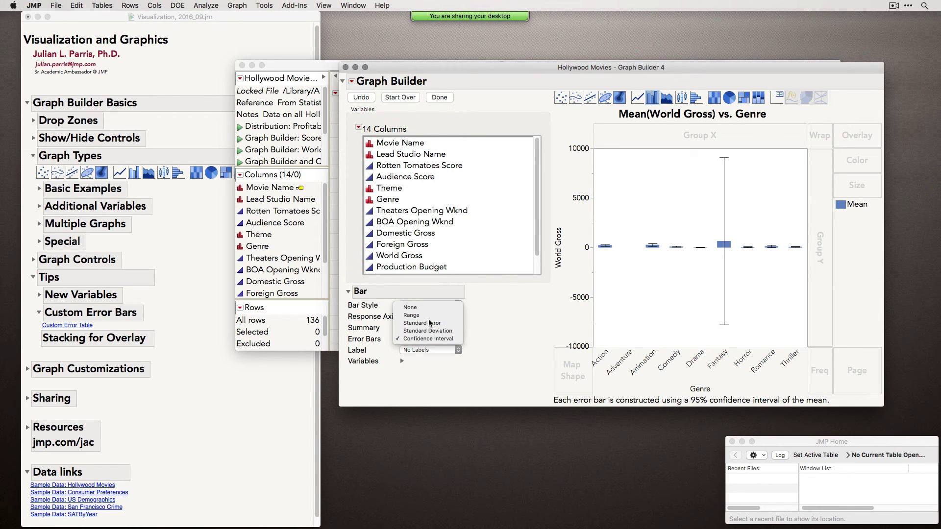
pyautogui.click(429, 323)
pyautogui.click(443, 100)
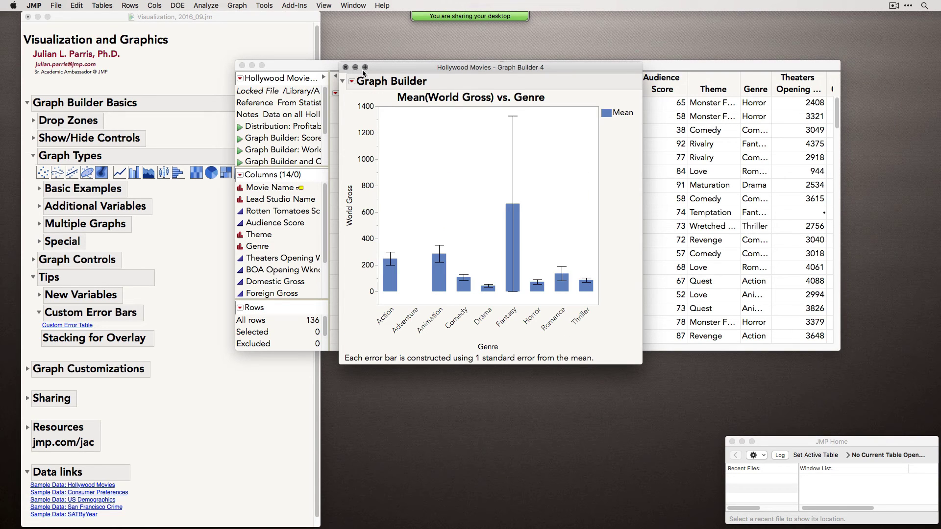
# Close the World Gross by Genre graph, minimize the Hollywood Movies table, and reposition the Custom Error table.
pyautogui.click(345, 67)
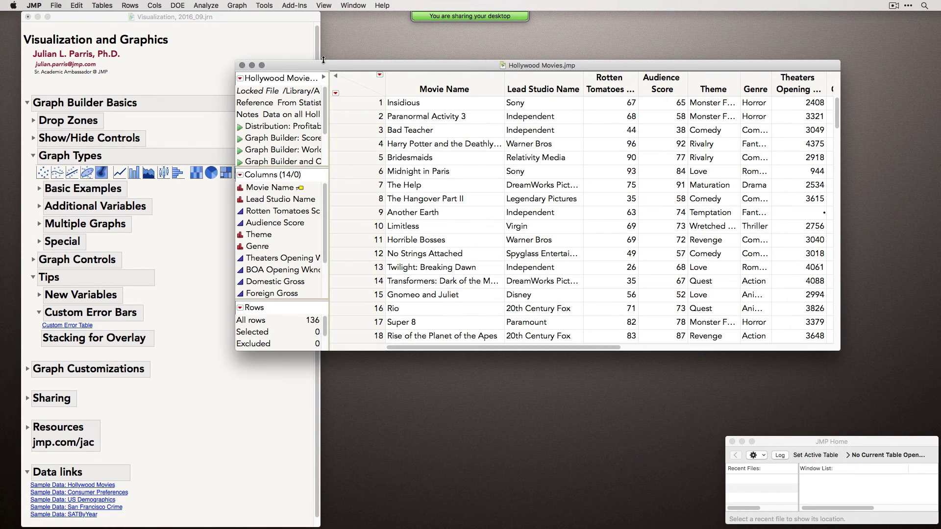
pyautogui.click(251, 65)
pyautogui.moveTo(519, 71); pyautogui.dragTo(501, 81)
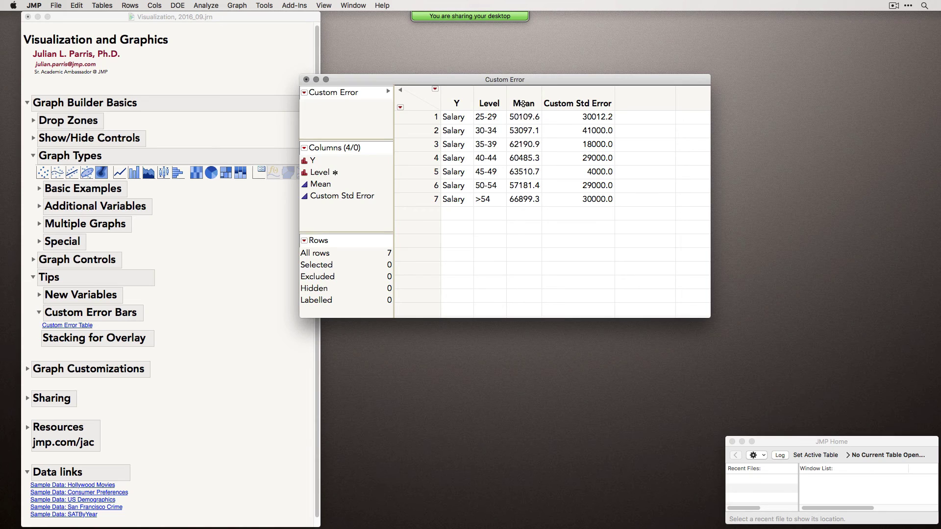
# Highlight the Mean and Custom Std Error columns, open Graph Builder on the Custom Error table, and move its window lower.
pyautogui.click(492, 119)
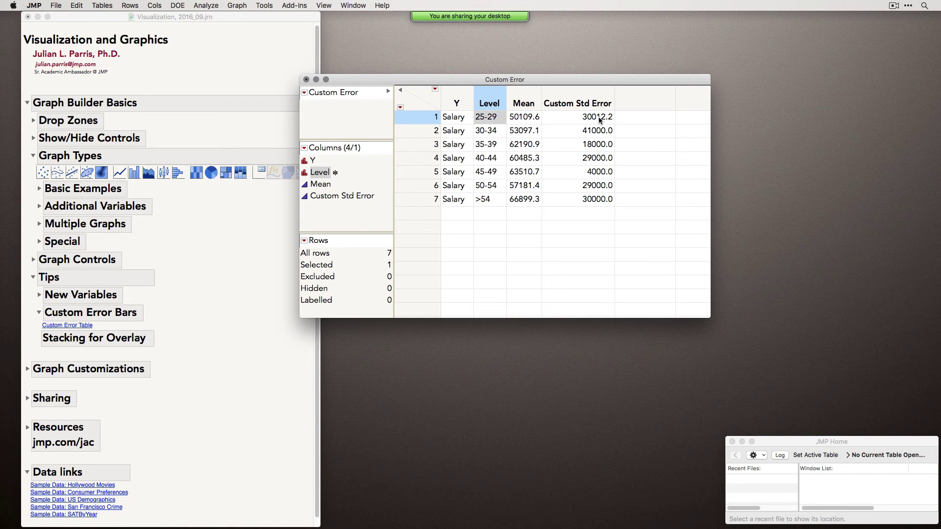
pyautogui.moveTo(537, 89); pyautogui.dragTo(546, 86)
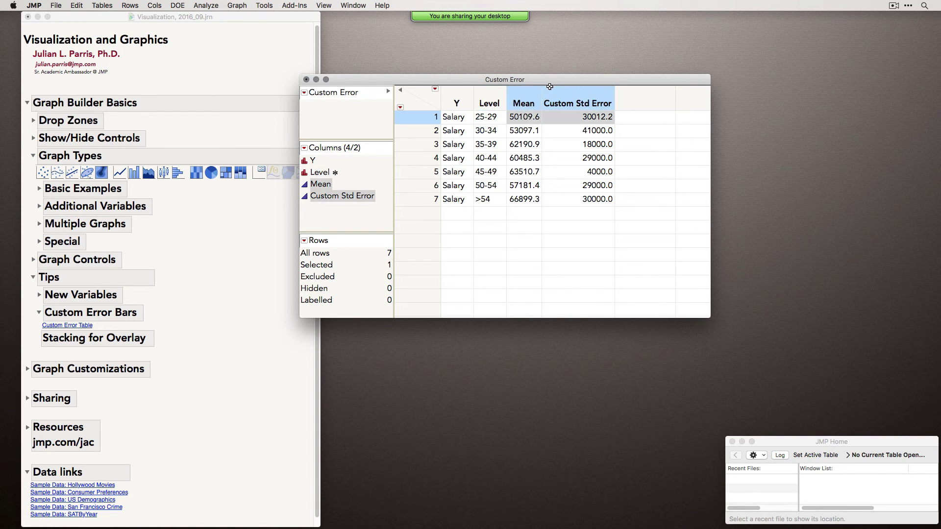
pyautogui.click(205, 6)
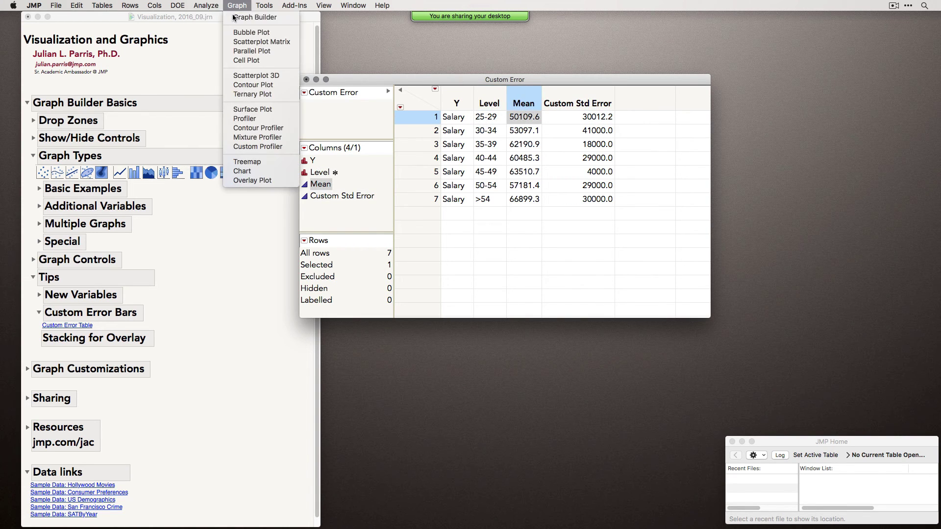
pyautogui.click(248, 17)
pyautogui.moveTo(429, 79); pyautogui.dragTo(384, 124)
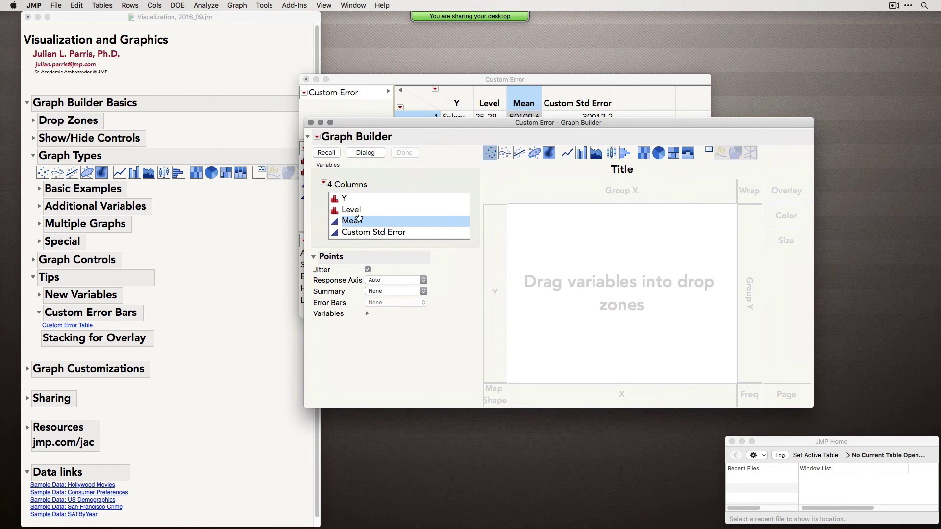
# Place Mean on Y and Level on X as a Bar chart, and move the graph window to uncover the table.
pyautogui.moveTo(359, 224); pyautogui.dragTo(492, 235)
pyautogui.moveTo(351, 209); pyautogui.dragTo(620, 392)
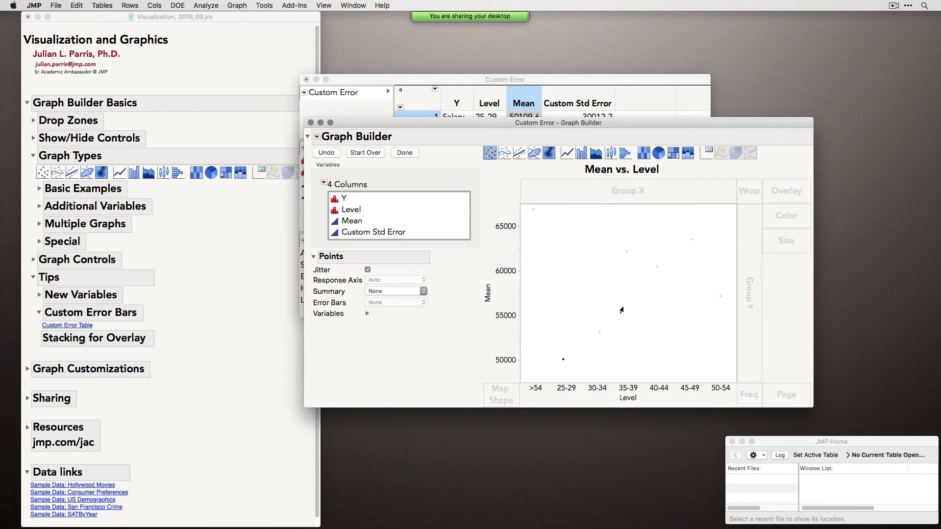
pyautogui.click(581, 154)
pyautogui.moveTo(512, 124); pyautogui.dragTo(492, 192)
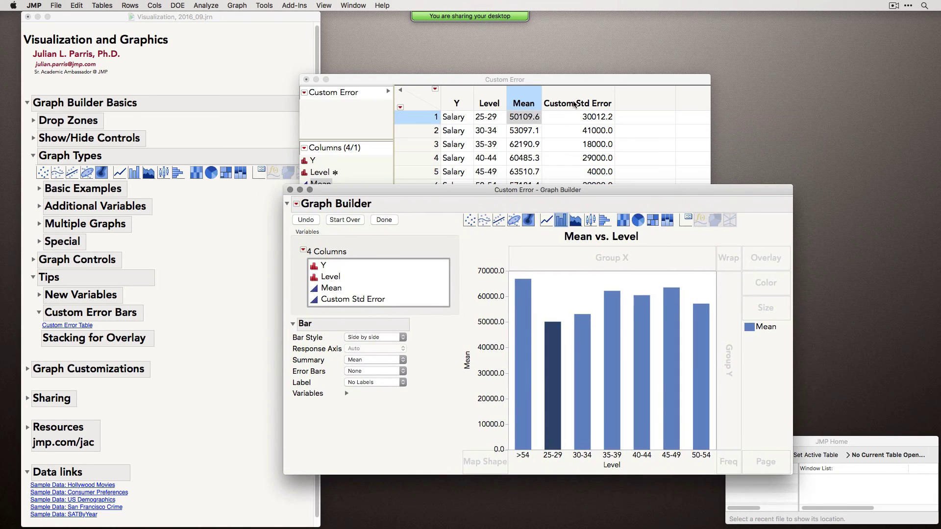
# Bring the Custom Error table to the front, move it higher, and select its Mean and Custom Std Error columns.
pyautogui.click(367, 300)
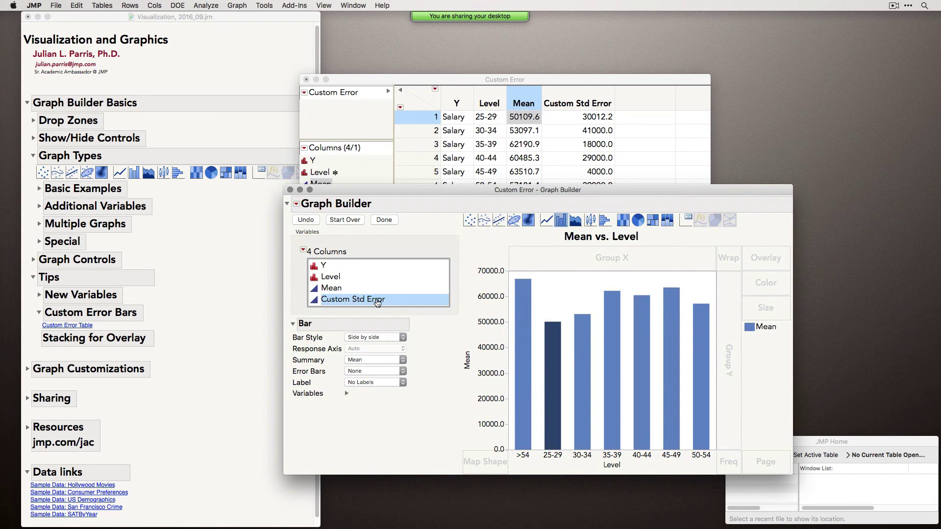
pyautogui.moveTo(535, 80); pyautogui.dragTo(544, 61)
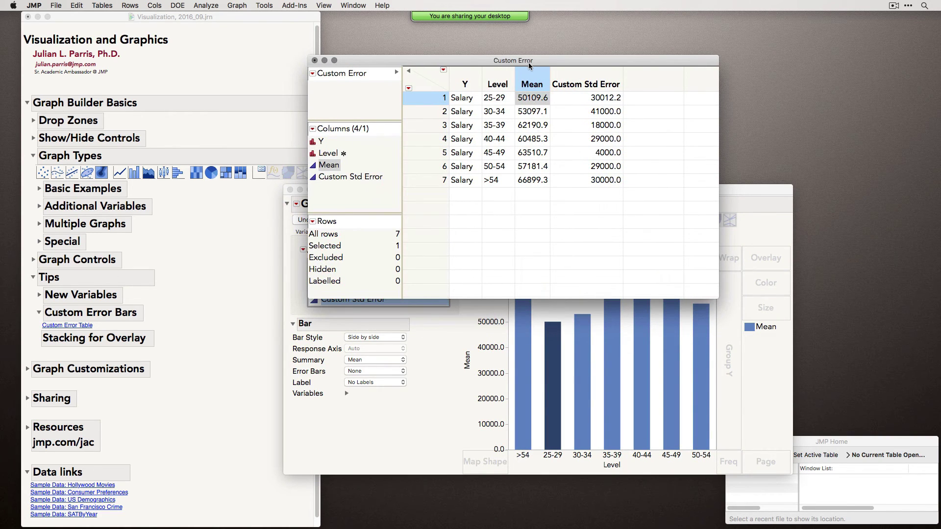
pyautogui.moveTo(529, 63); pyautogui.dragTo(529, 58)
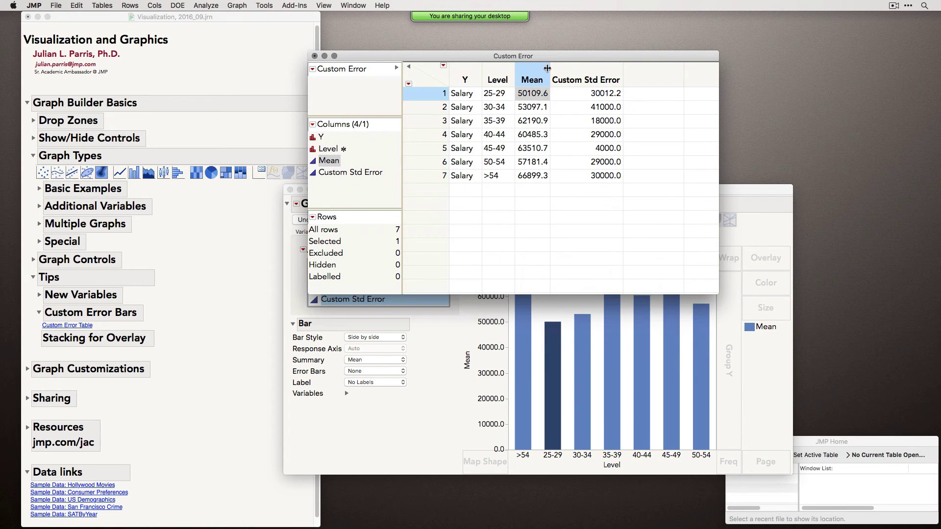
pyautogui.click(578, 79)
pyautogui.keyDown('shift'); pyautogui.click(537, 78); pyautogui.keyUp('shift')
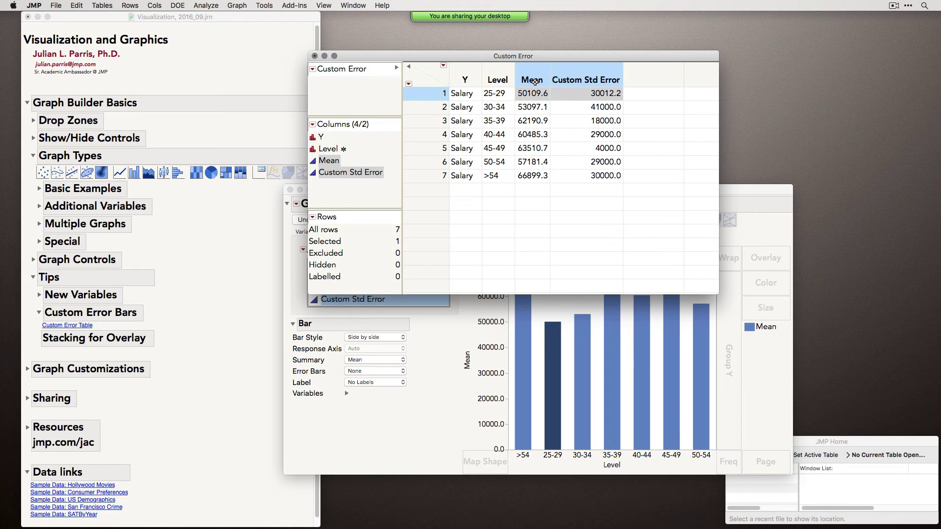
# Review the New Variables tips in the journal, collapse them, and return to the Custom Error table.
pyautogui.click(210, 281)
pyautogui.click(39, 295)
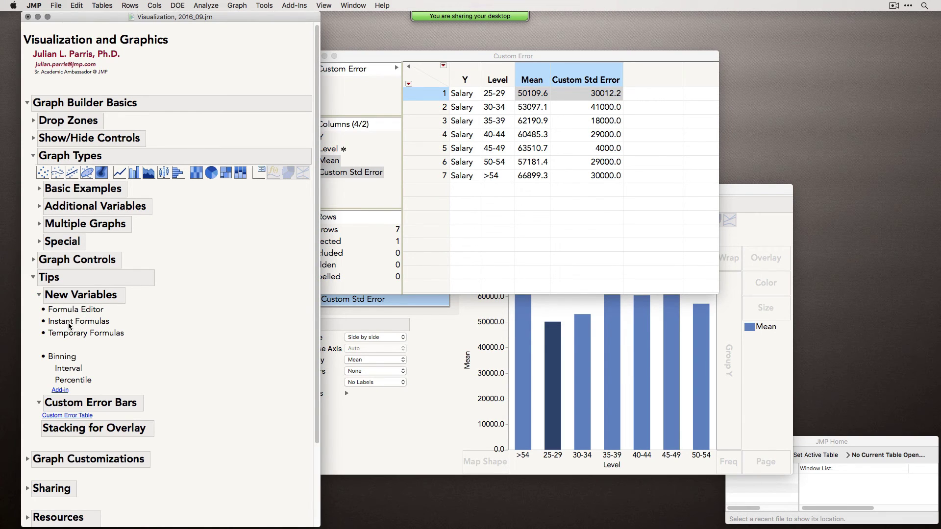
pyautogui.click(39, 295)
pyautogui.click(574, 65)
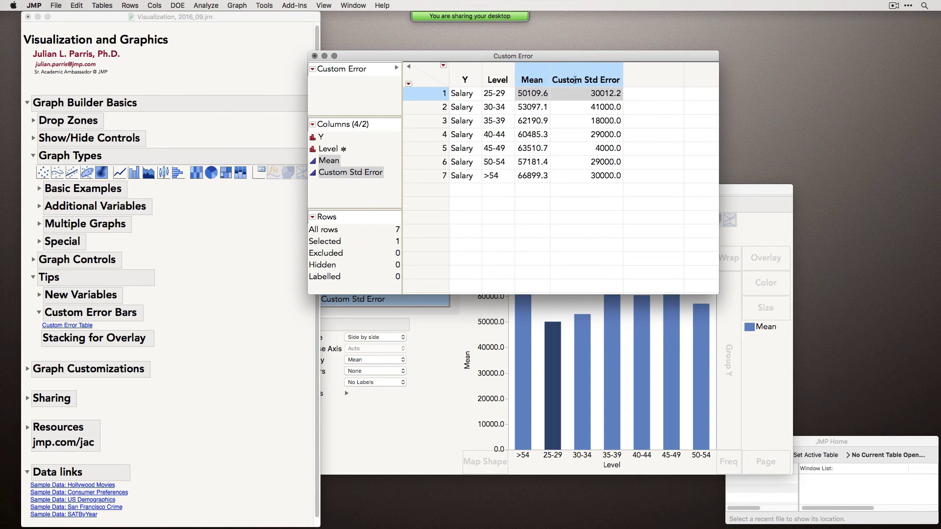
# Create a new formula column combining Mean and Custom Std Error as their Sum.
pyautogui.rightClick(535, 81)
pyautogui.moveTo(570, 127)
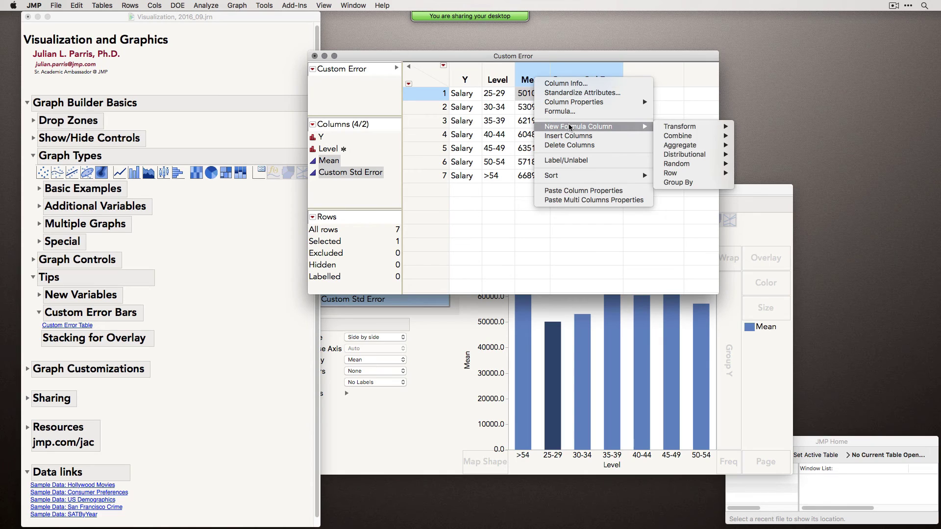
pyautogui.moveTo(668, 137)
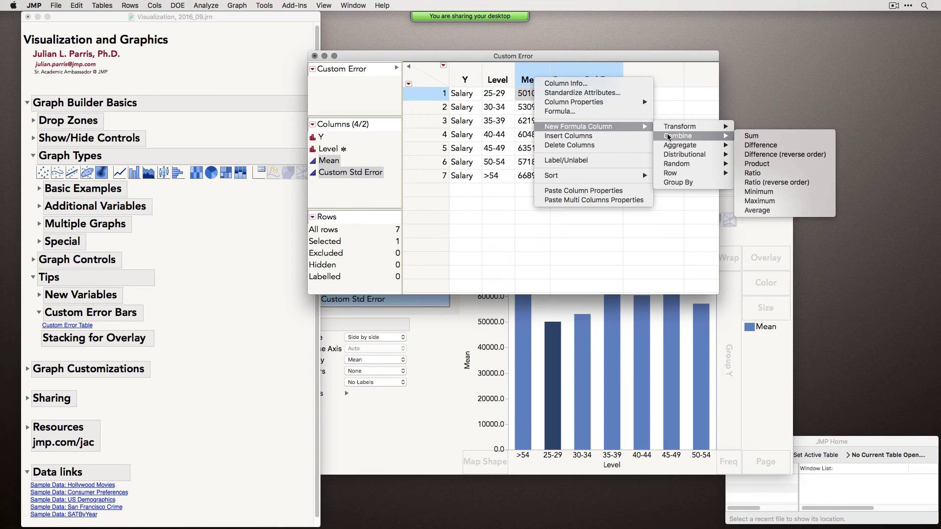
pyautogui.click(771, 139)
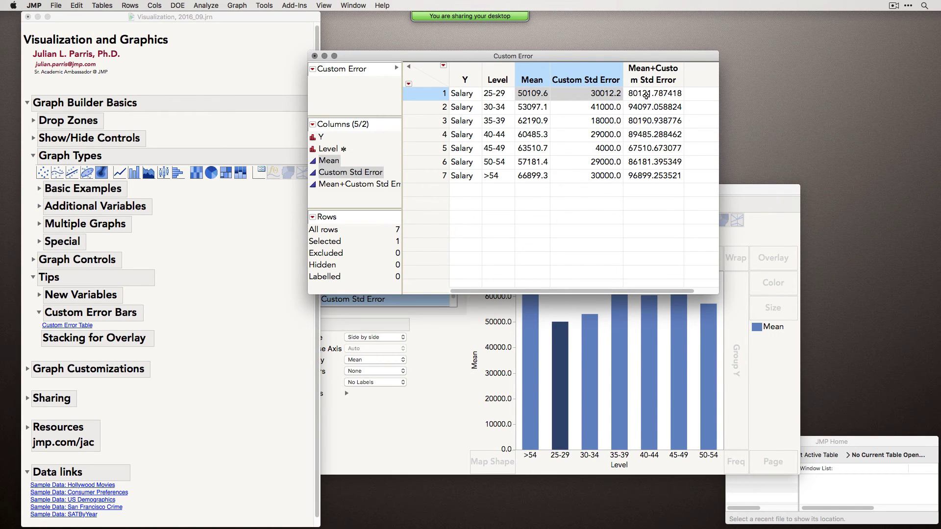
# Create a Difference formula column of Mean minus Custom Std Error, and widen the table window to highlight both new columns.
pyautogui.rightClick(535, 80)
pyautogui.moveTo(578, 125)
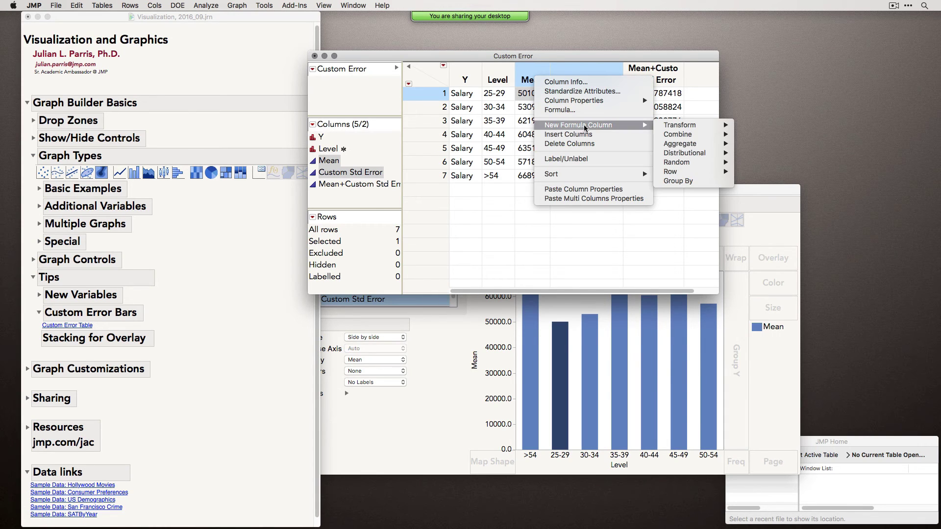
pyautogui.click(751, 144)
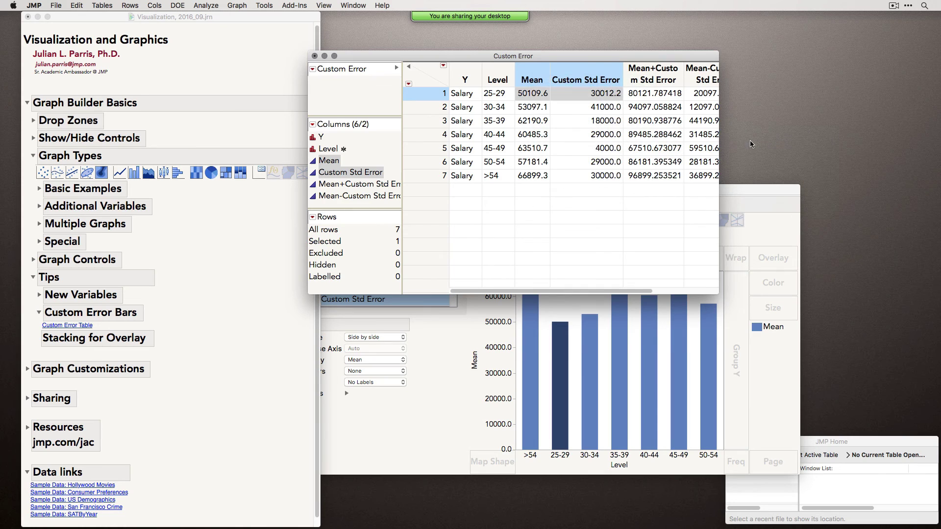
pyautogui.moveTo(718, 118); pyautogui.dragTo(794, 117)
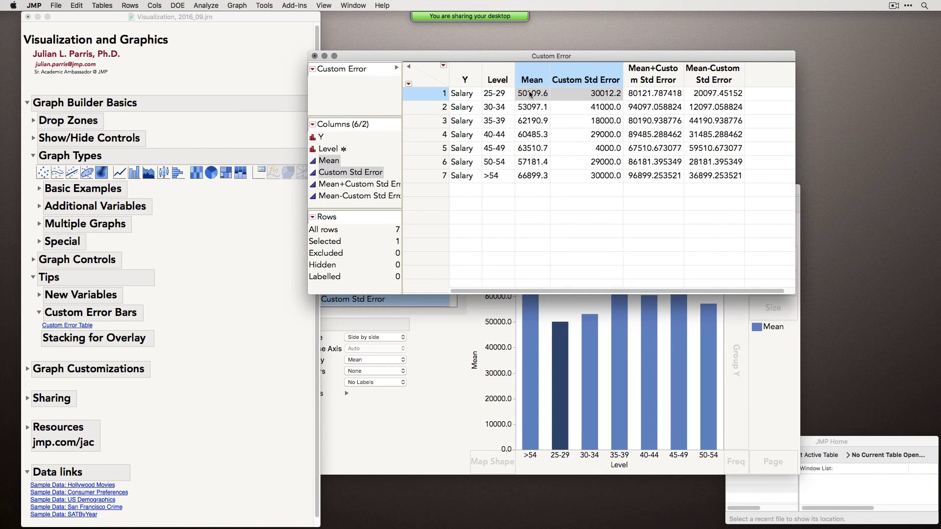
pyautogui.click(713, 74)
pyautogui.keyDown('shift'); pyautogui.click(658, 80); pyautogui.keyUp('shift')
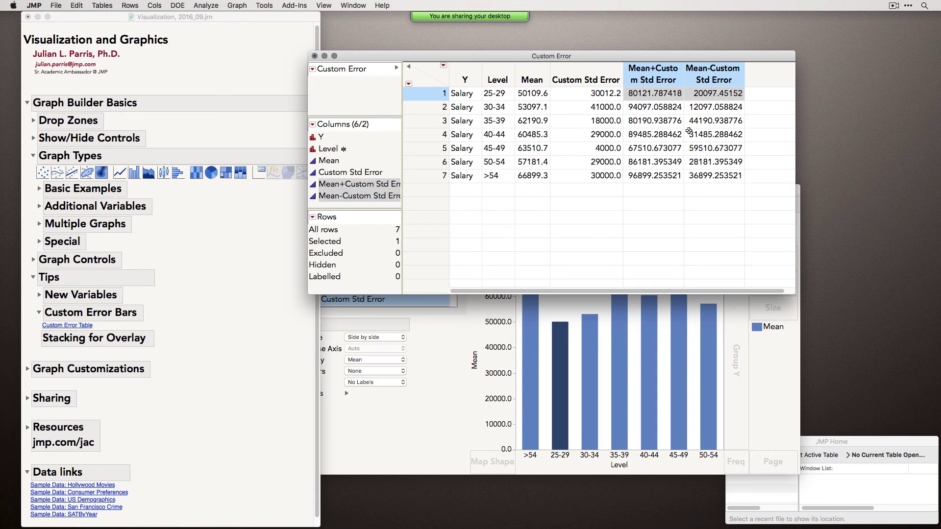
# Return to the Mean vs. Level graph, enlarge its column list to show all six columns, and widen the window.
pyautogui.click(420, 416)
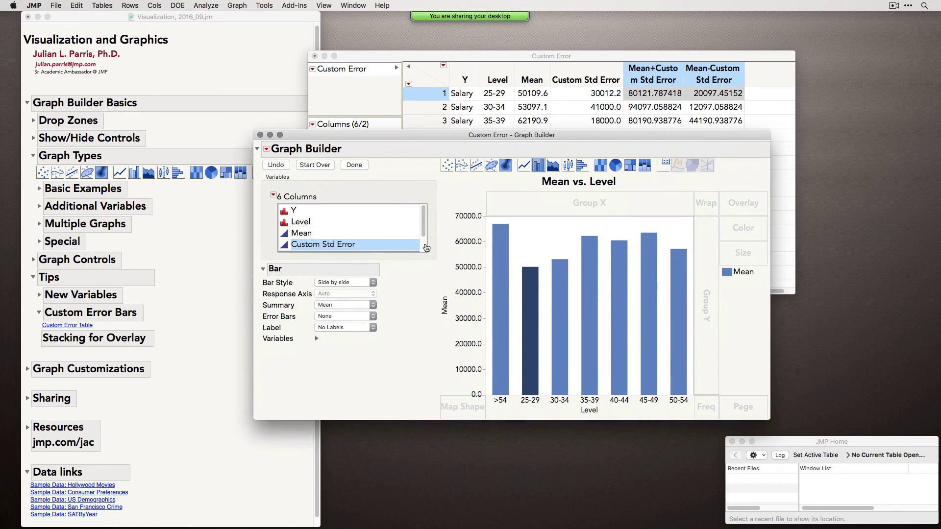
pyautogui.moveTo(425, 252); pyautogui.dragTo(437, 286)
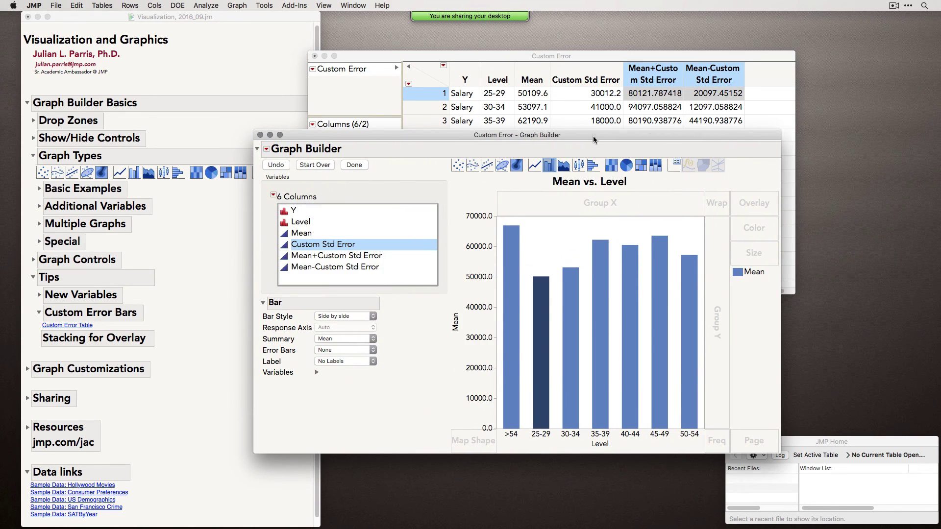
pyautogui.moveTo(589, 137); pyautogui.dragTo(538, 90)
pyautogui.moveTo(728, 405); pyautogui.dragTo(810, 405)
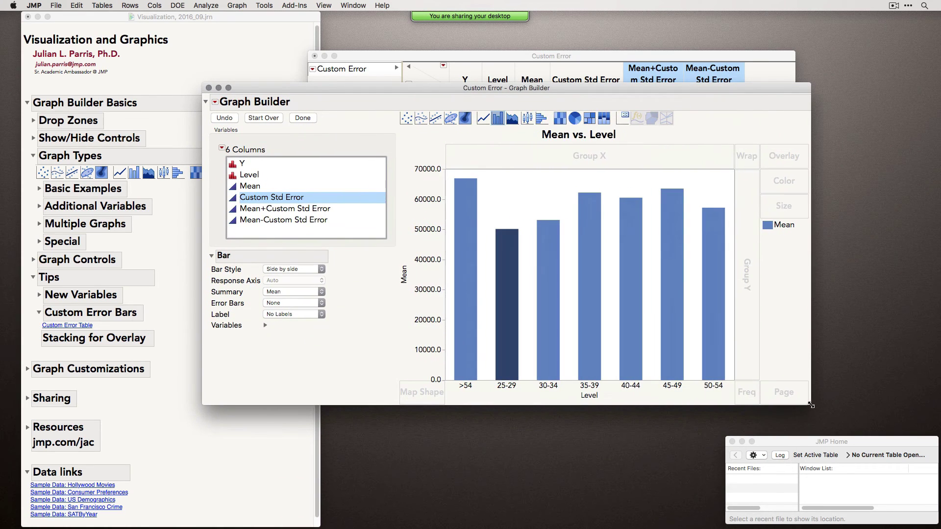
# Add Mean+Custom Std Error and Mean-Custom Std Error to the bar graph alongside Mean.
pyautogui.click(572, 201)
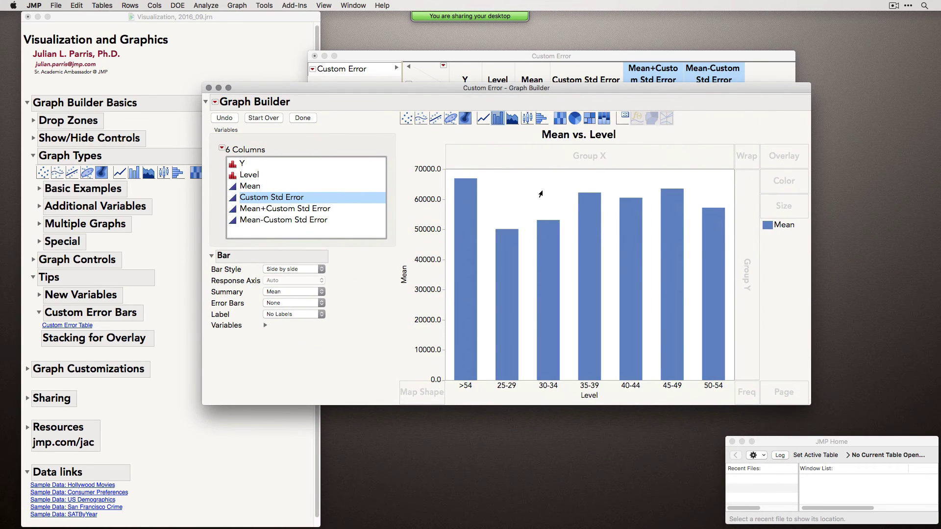
pyautogui.moveTo(332, 211); pyautogui.dragTo(336, 226)
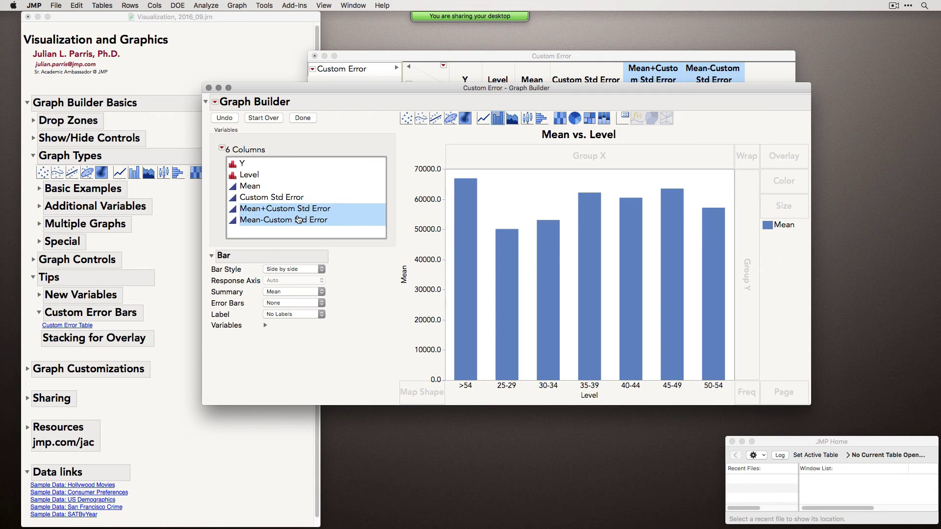
pyautogui.moveTo(298, 220); pyautogui.dragTo(469, 272)
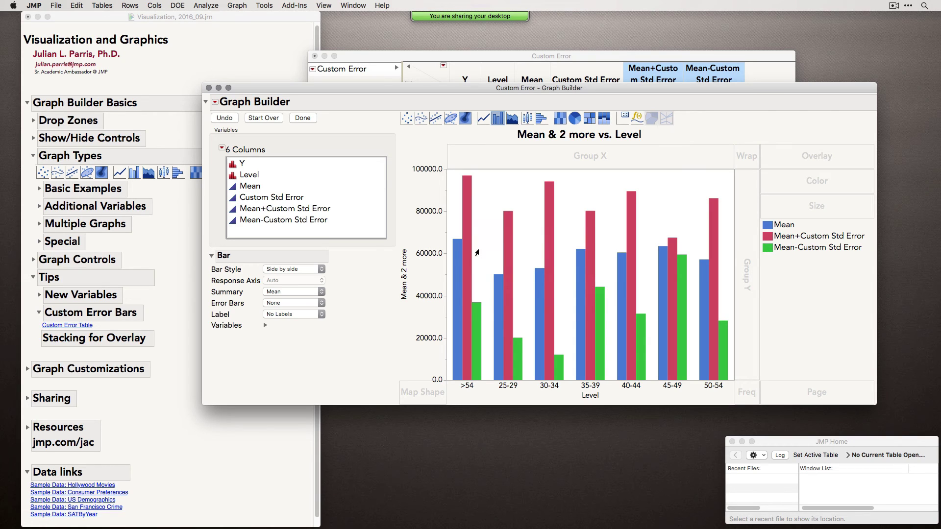
# Exclude Mean+Custom Std Error and Mean-Custom Std Error from the Bar element's variables, leaving only Mean plotted against Level.
pyautogui.moveTo(503, 308)
pyautogui.click(265, 325)
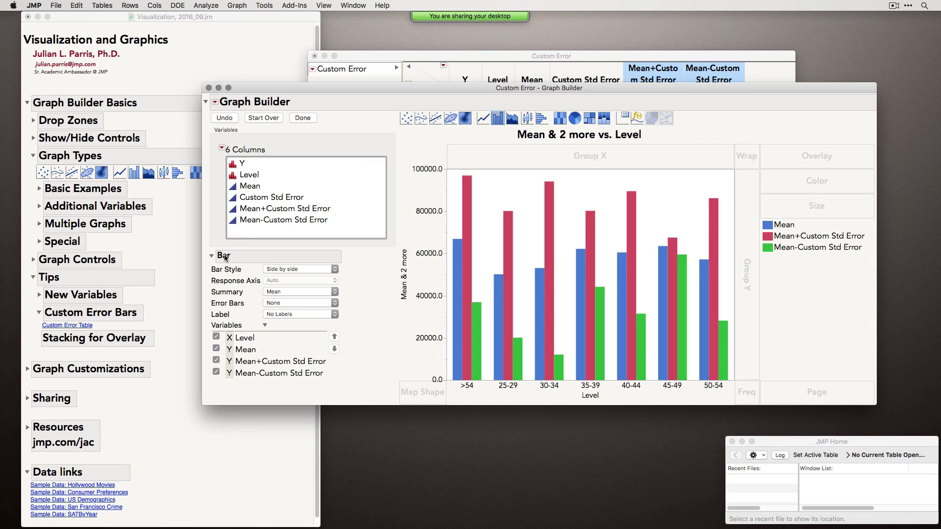
pyautogui.click(216, 362)
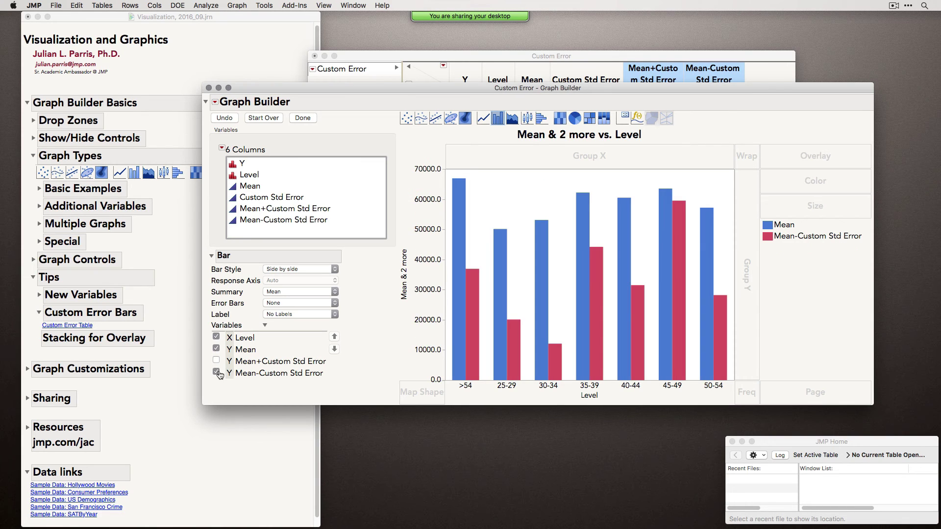
pyautogui.click(216, 373)
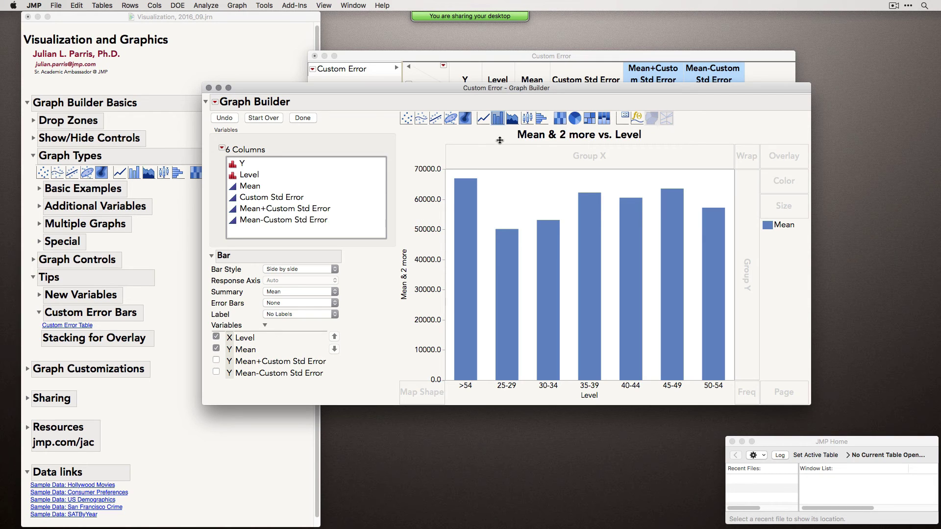
# Add a second Bar element to the graph and exclude Mean from its variables.
pyautogui.moveTo(498, 118); pyautogui.dragTo(510, 189)
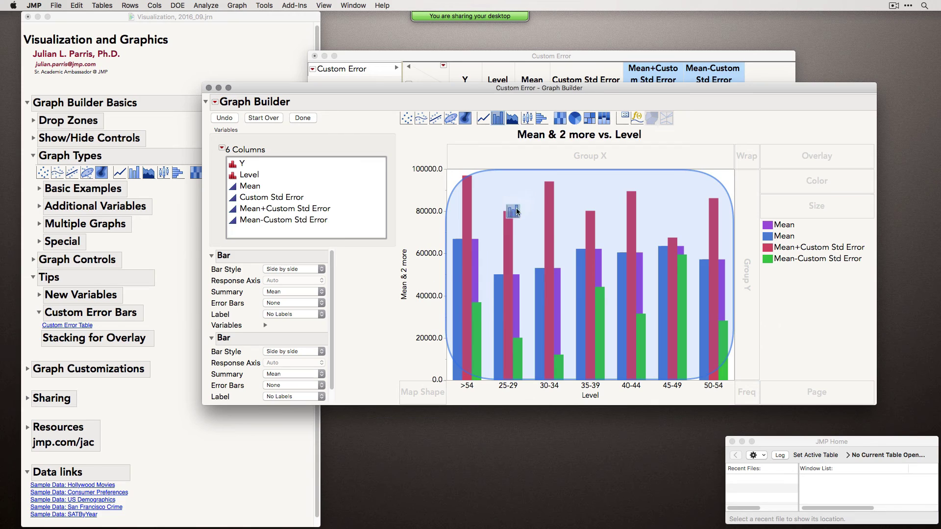
pyautogui.moveTo(549, 228); pyautogui.dragTo(553, 225)
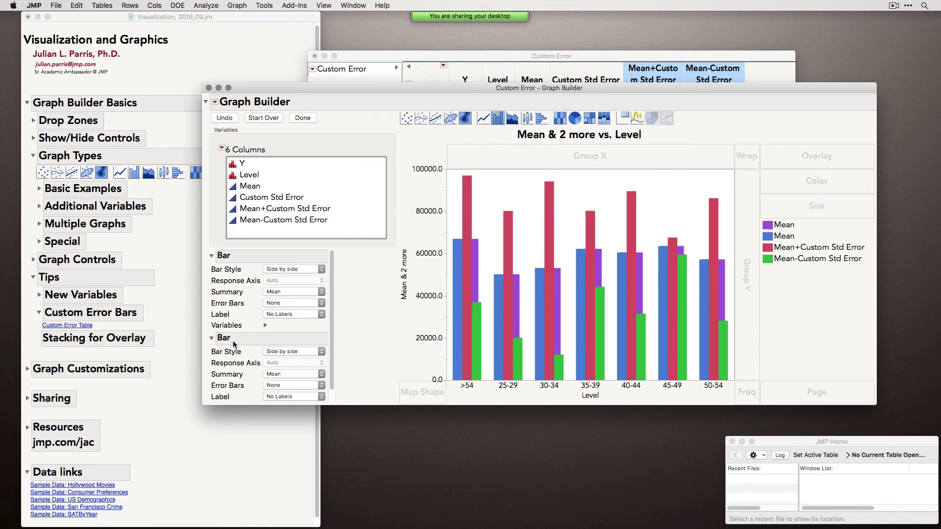
pyautogui.scroll(-1, 233, 340)
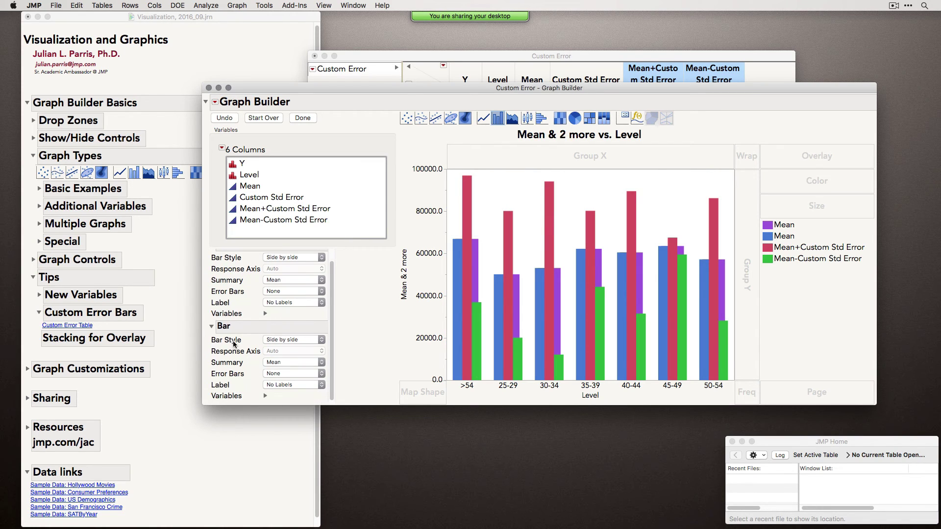
pyautogui.click(265, 396)
pyautogui.scroll(-3, 269, 388)
pyautogui.scroll(-1, 269, 389)
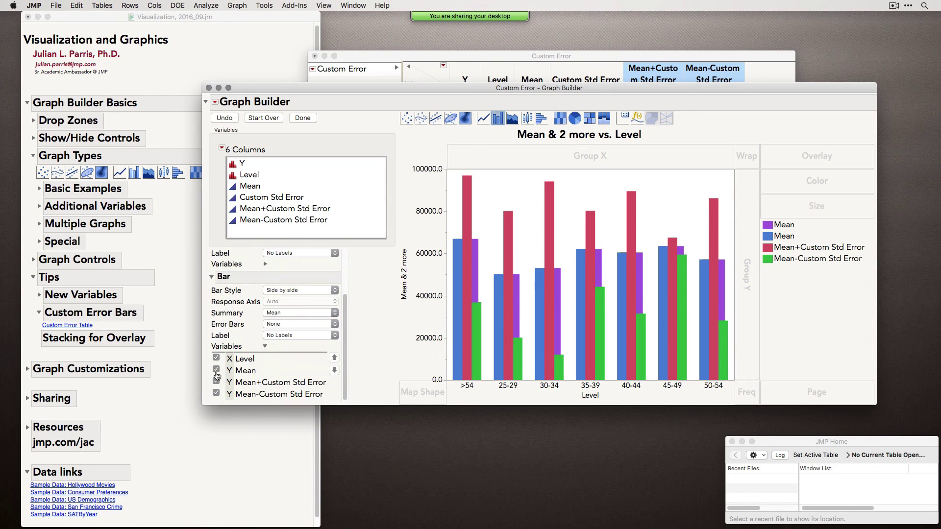
pyautogui.click(216, 369)
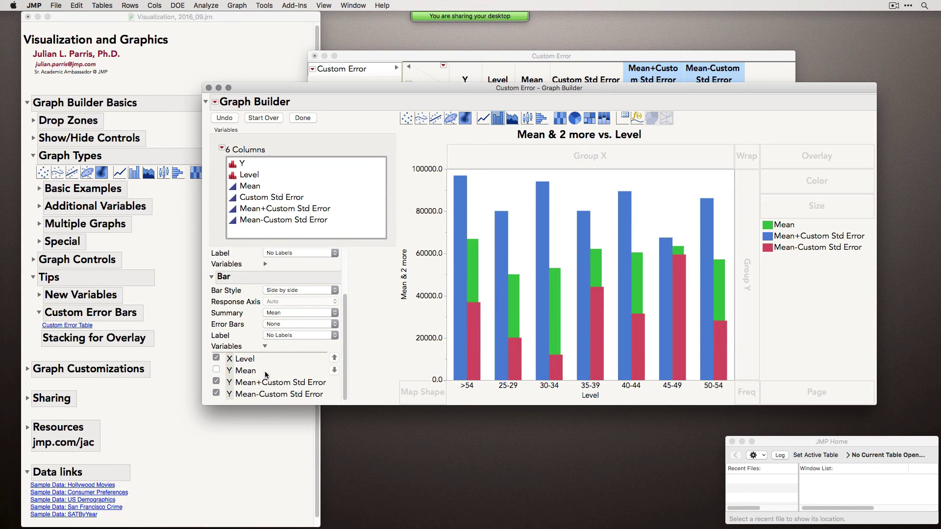
# Set the second Bar element's style to Interval so its two columns form error bars.
pyautogui.click(284, 292)
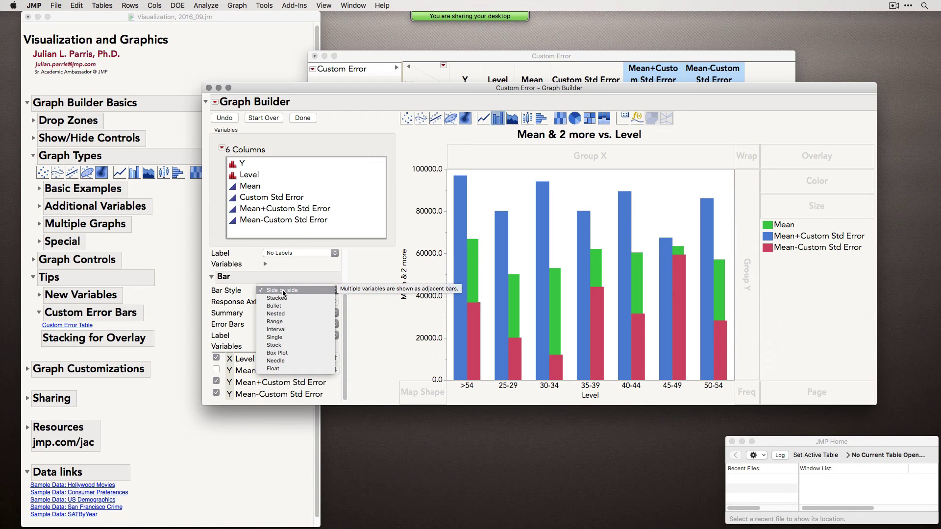
pyautogui.click(297, 330)
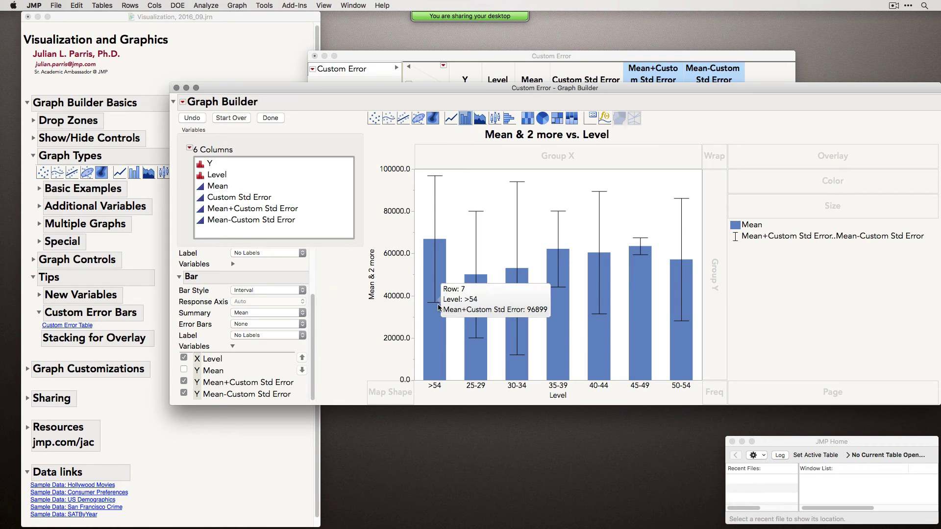
pyautogui.moveTo(432, 245)
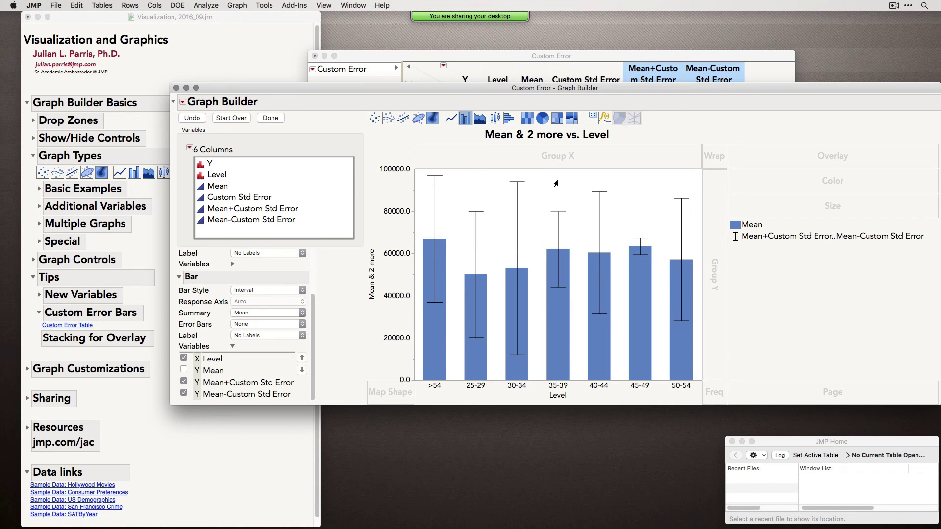
# Make the custom error bar graph window taller, finish editing the graph, and reposition its window.
pyautogui.moveTo(544, 94); pyautogui.dragTo(540, 156)
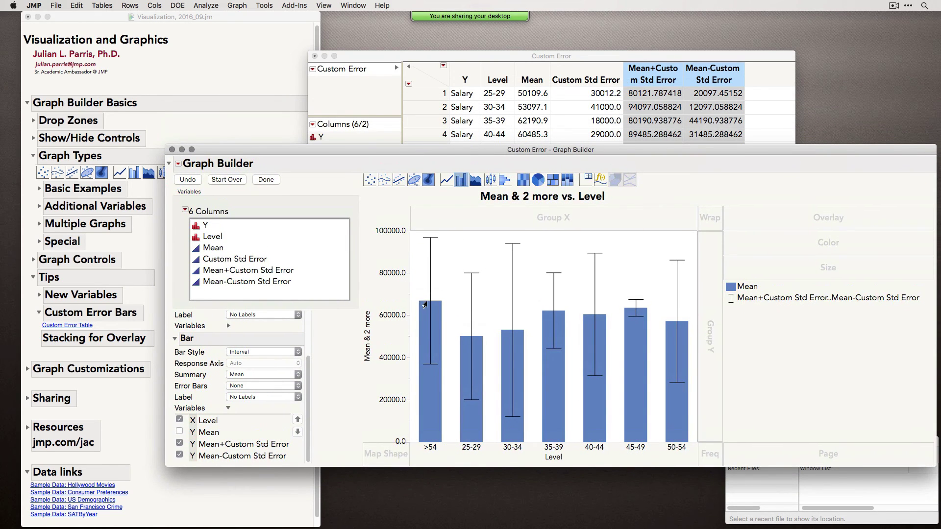
pyautogui.moveTo(429, 306)
pyautogui.moveTo(323, 144); pyautogui.dragTo(323, 53)
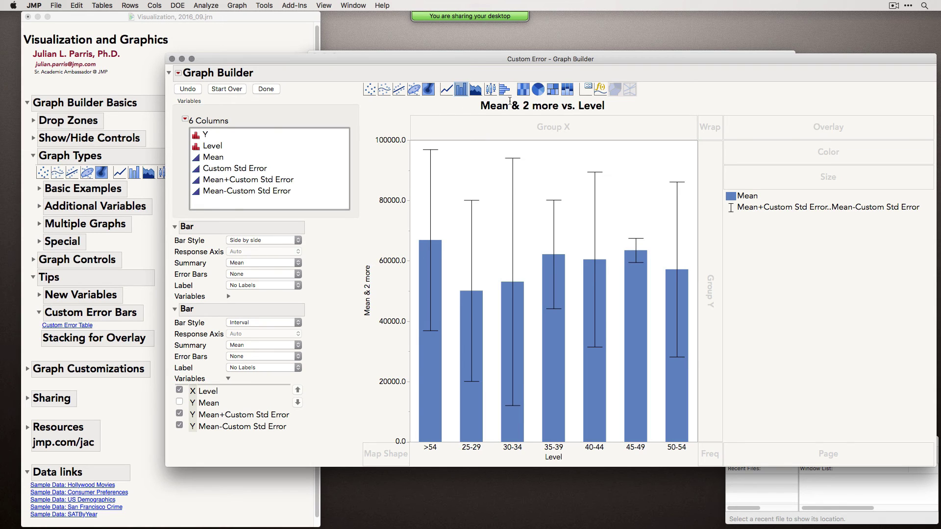
pyautogui.click(266, 88)
pyautogui.moveTo(354, 62); pyautogui.dragTo(455, 95)
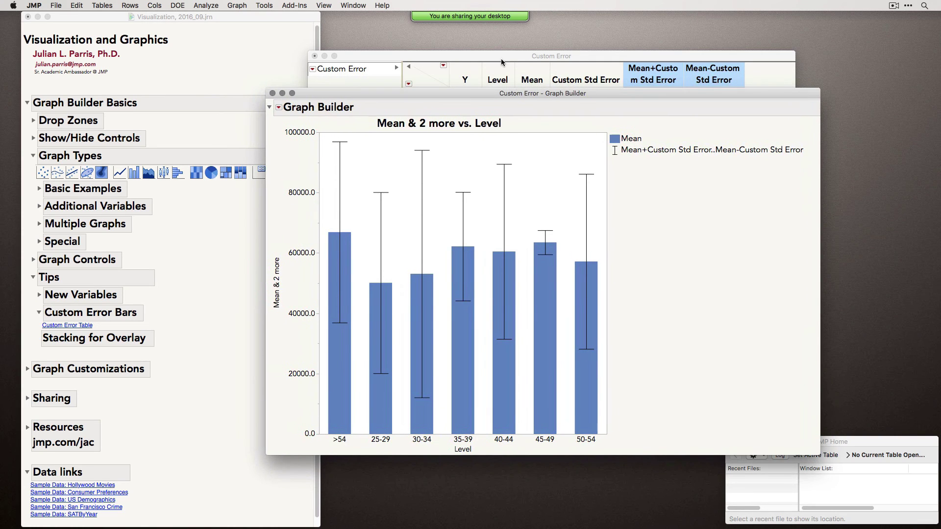
# Minimize the Custom Error data table and its Graph Builder window.
pyautogui.click(501, 57)
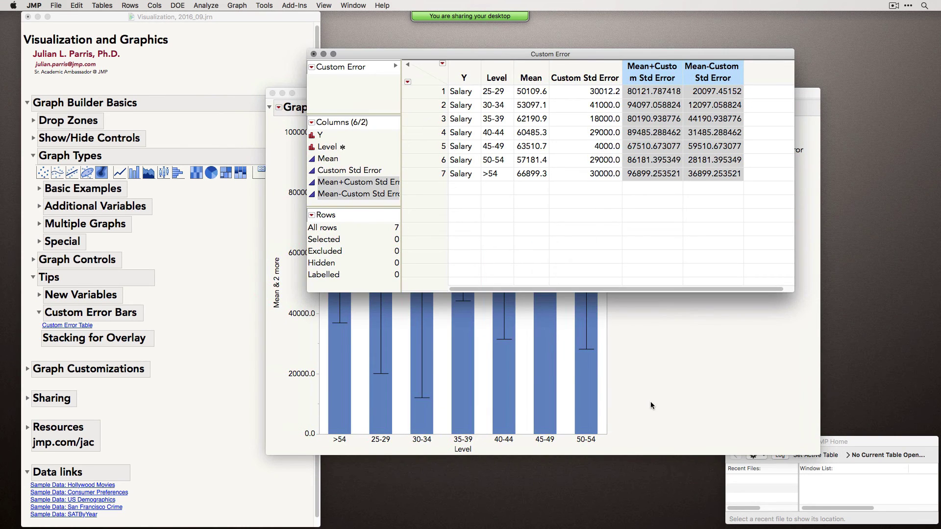
pyautogui.click(324, 54)
pyautogui.click(282, 93)
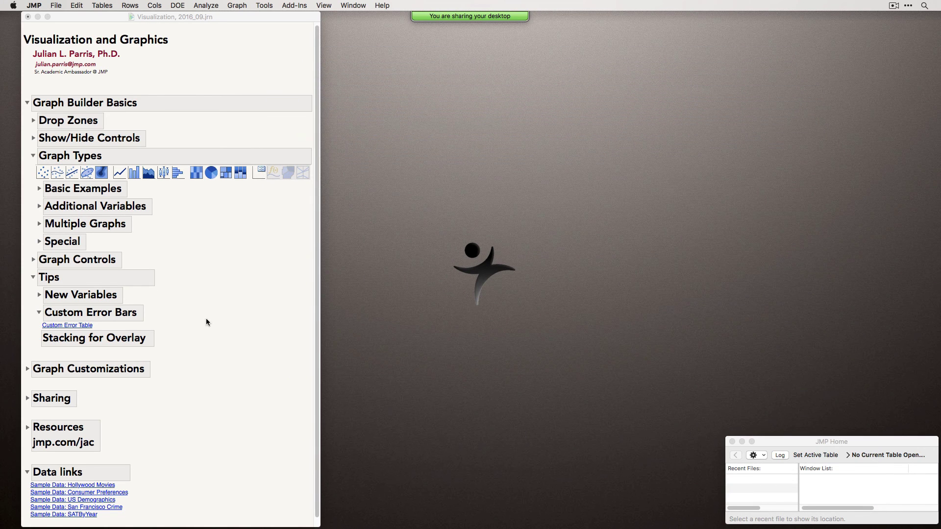
# Collapse the Tips and Graph Types sections in the journal and expand Graph Customizations.
pyautogui.click(33, 277)
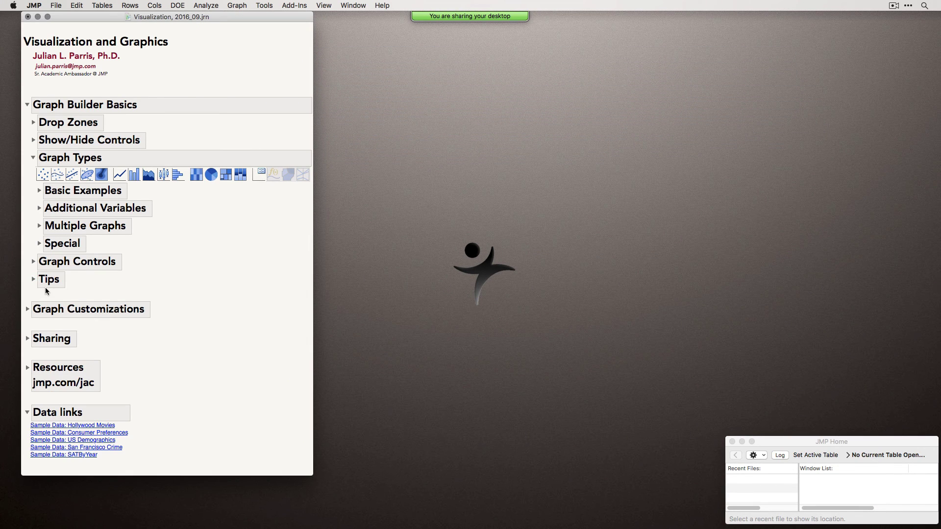
pyautogui.click(32, 158)
pyautogui.click(26, 223)
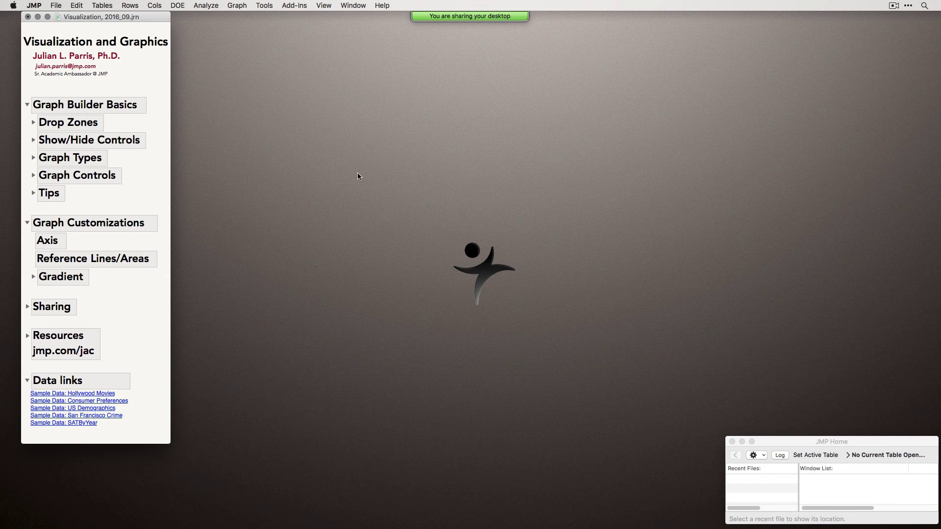
pyautogui.click(360, 5)
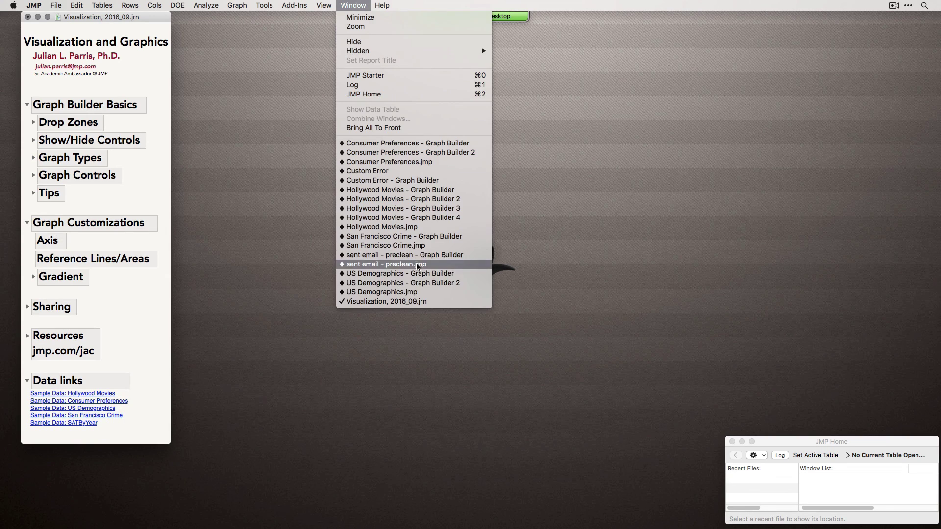
pyautogui.click(436, 283)
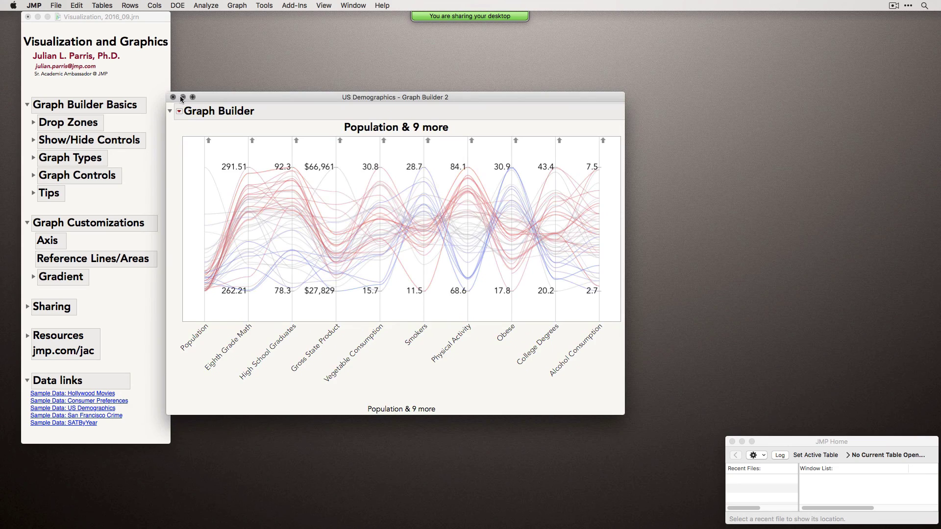
pyautogui.click(183, 98)
# Restore the Hollywood Movies - Graph Builder 4 window and add major and minor grid lines to its World Gross axis.
pyautogui.click(353, 5)
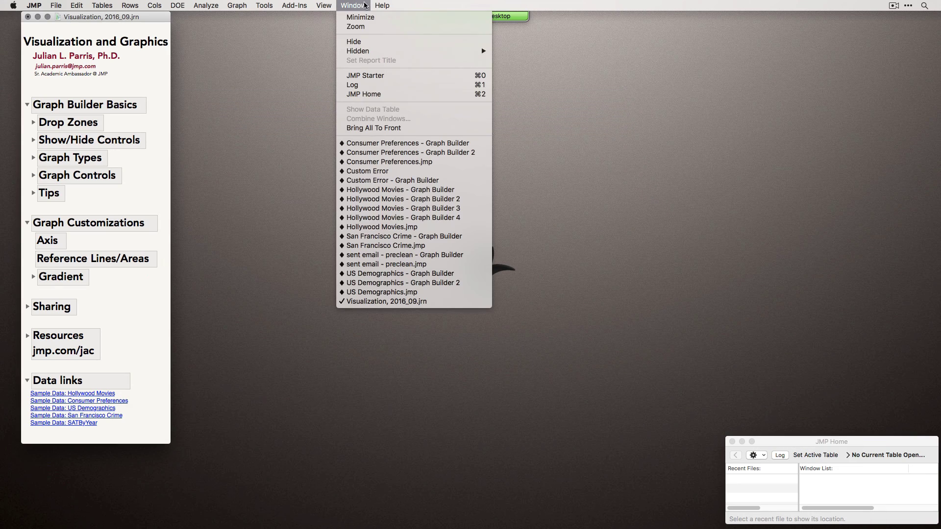
pyautogui.click(424, 217)
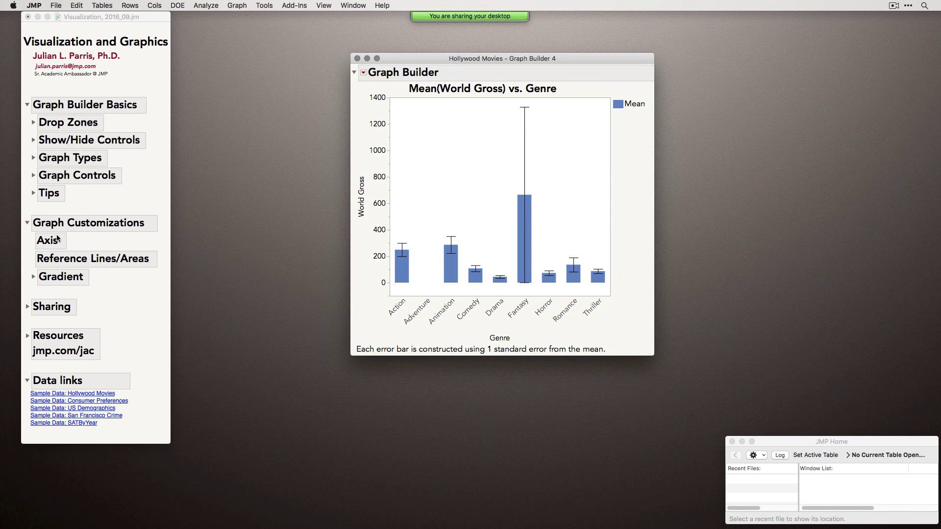
pyautogui.doubleClick(380, 180)
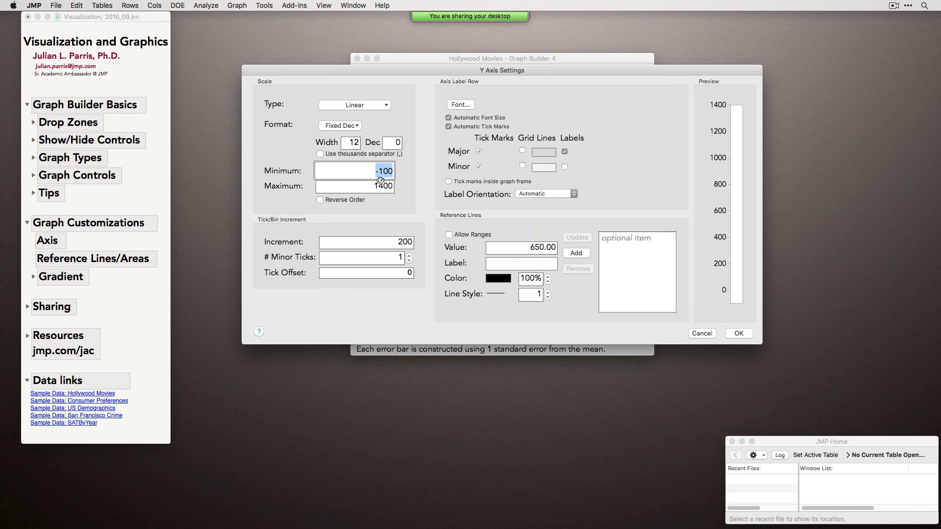
pyautogui.moveTo(402, 71); pyautogui.dragTo(412, 86)
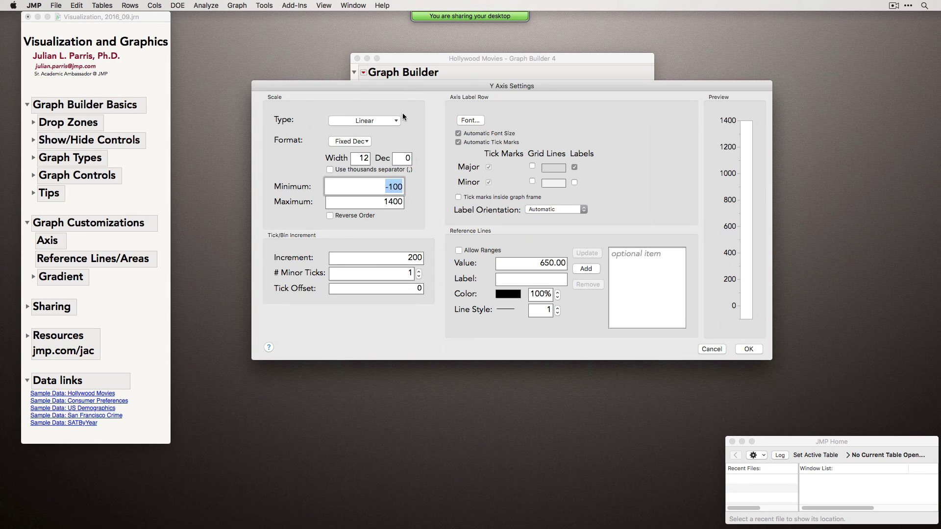
pyautogui.click(533, 166)
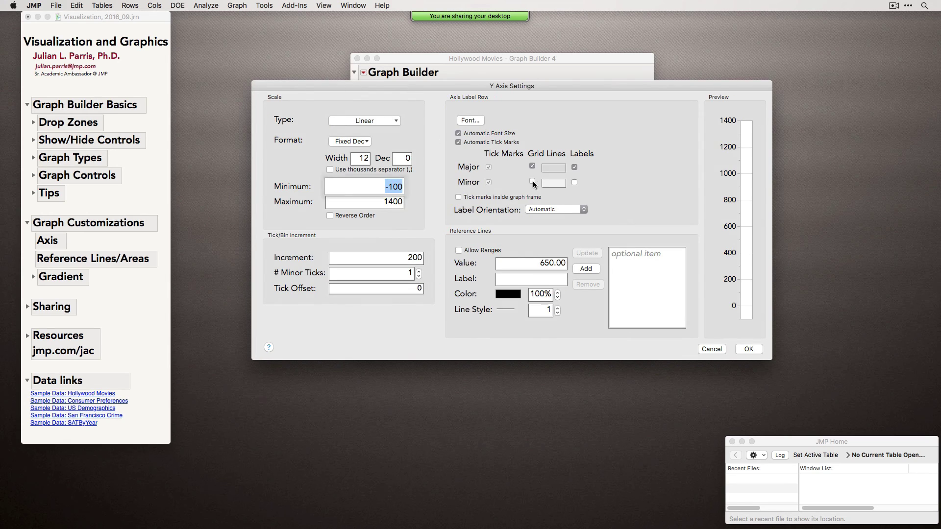
pyautogui.click(533, 182)
pyautogui.click(748, 349)
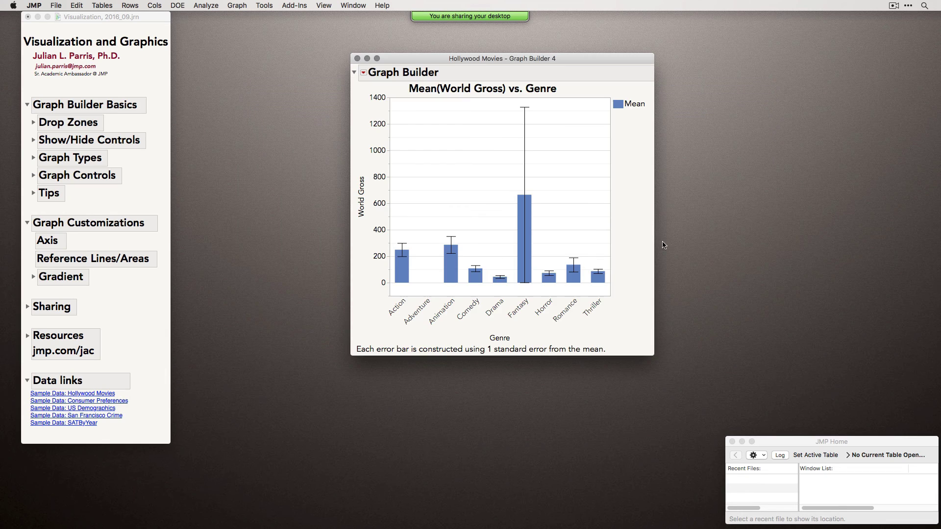
# Change the World Gross axis to a Log scale and extend its maximum to about 2100.
pyautogui.doubleClick(377, 168)
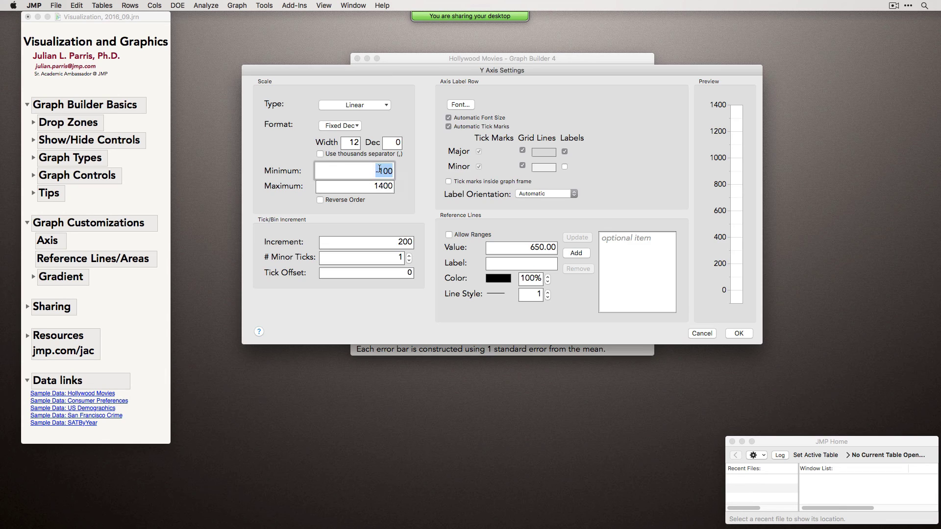
pyautogui.click(353, 104)
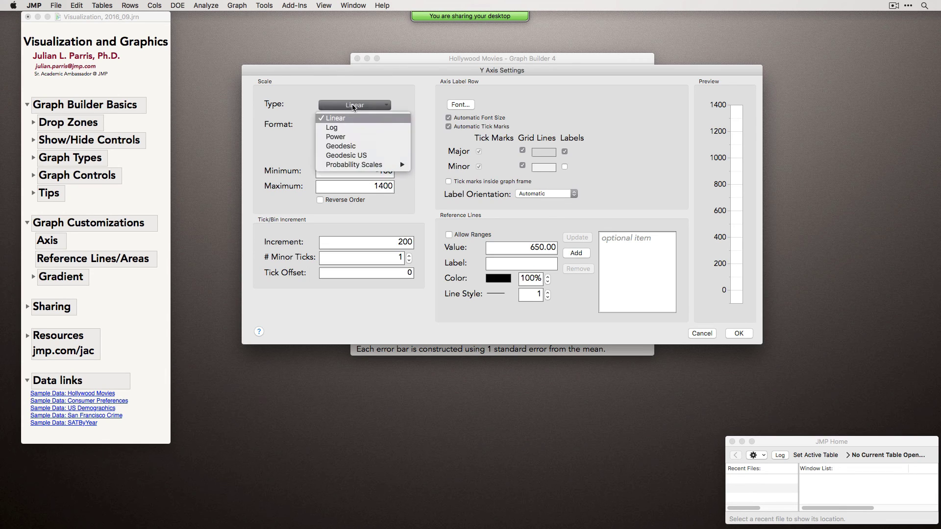
pyautogui.click(351, 125)
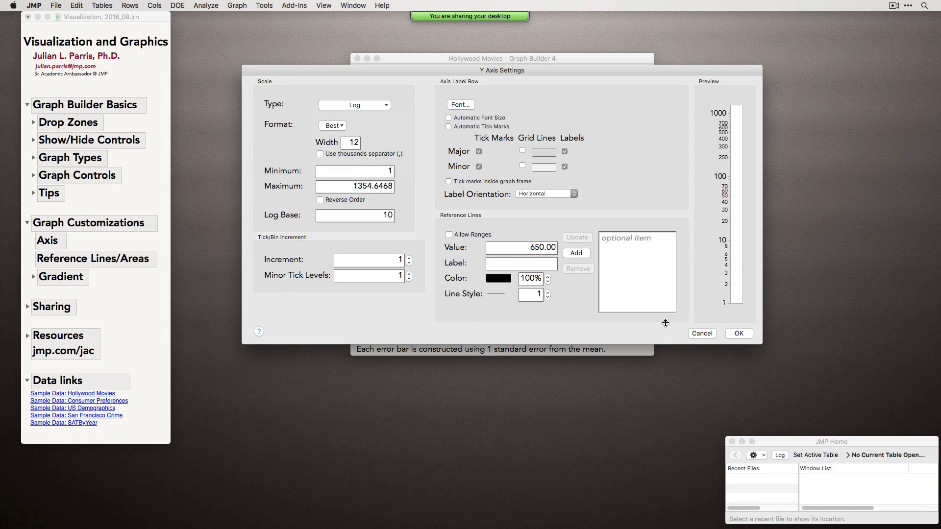
pyautogui.click(738, 333)
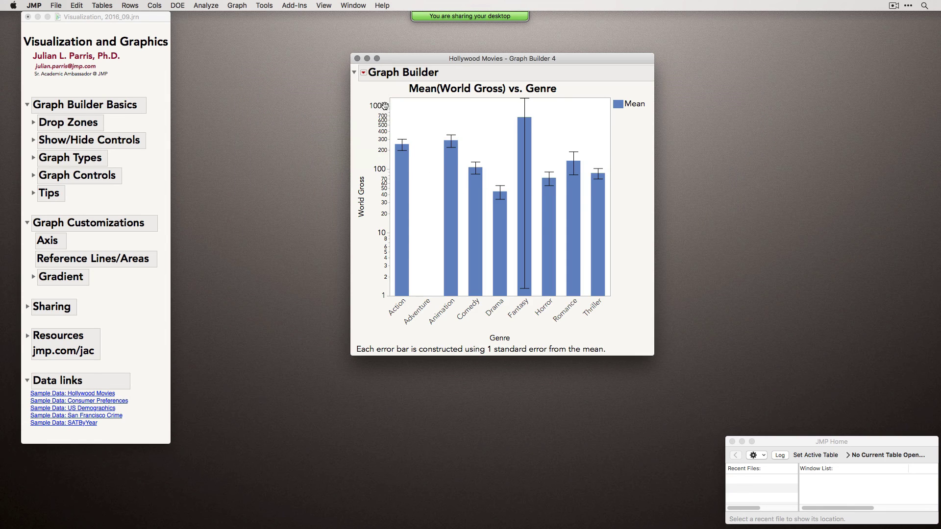
pyautogui.moveTo(382, 105); pyautogui.dragTo(384, 116)
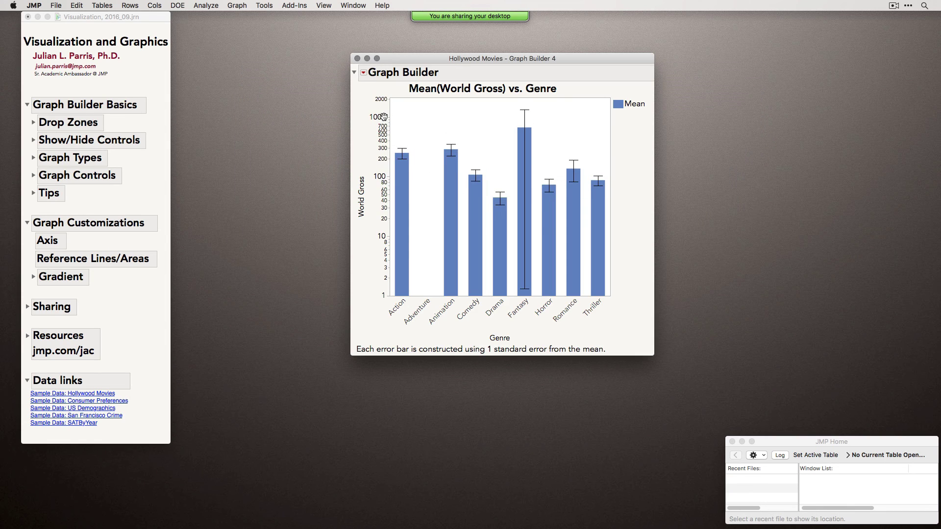
pyautogui.doubleClick(382, 160)
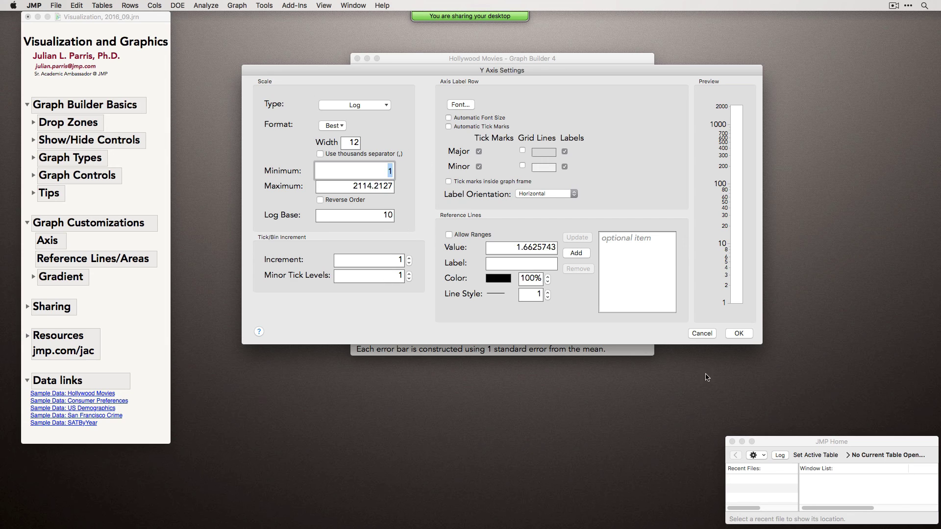
pyautogui.click(739, 334)
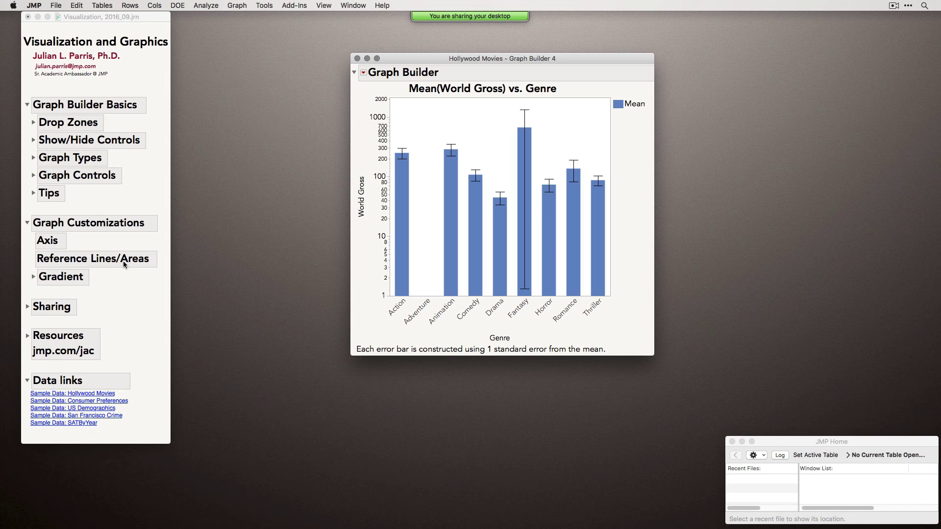
# Change the World Gross axis to a Linear scale and add a reference line at 100.
pyautogui.doubleClick(382, 182)
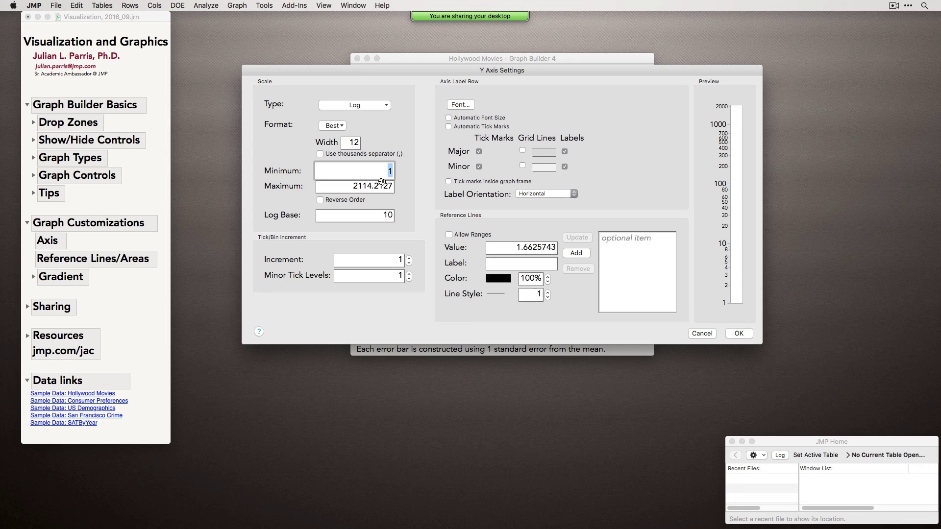
pyautogui.click(523, 246)
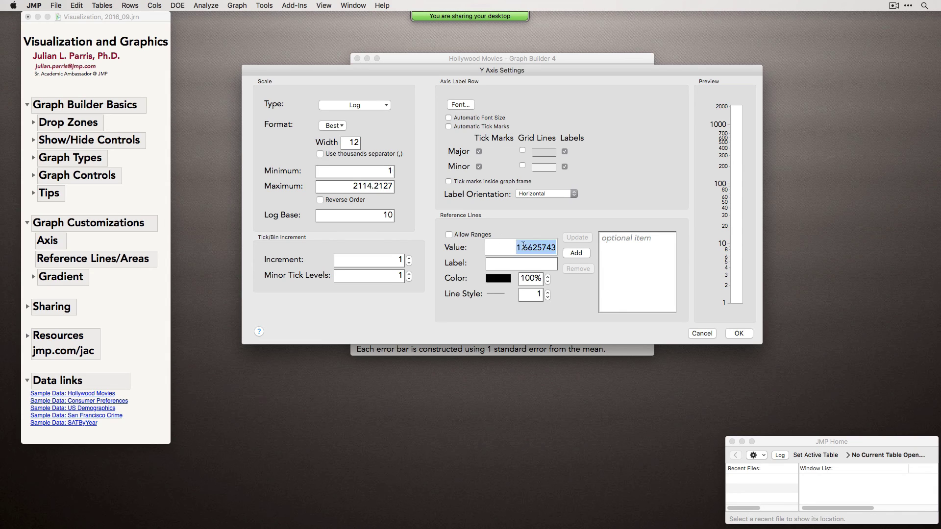
pyautogui.write('100')
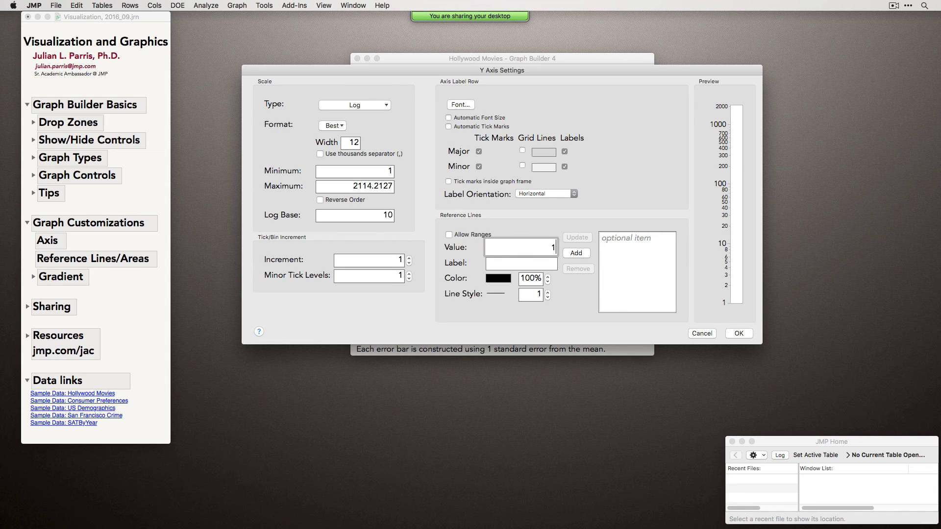
pyautogui.click(365, 105)
pyautogui.click(365, 115)
pyautogui.click(541, 247)
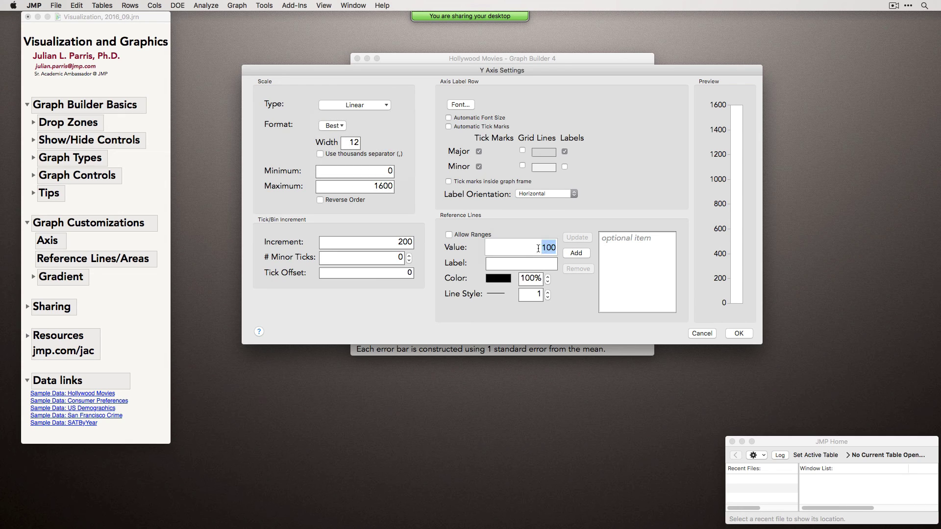
pyautogui.click(576, 253)
pyautogui.click(740, 333)
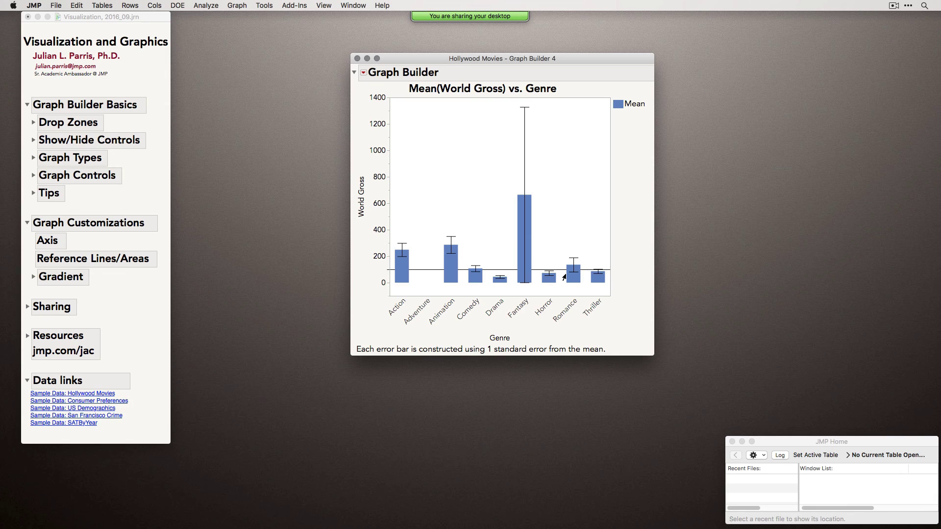
# Add a shaded reference range from 100 to 200 labeled "Almost there" to the World Gross axis.
pyautogui.doubleClick(379, 191)
pyautogui.doubleClick(543, 248)
pyautogui.click(449, 234)
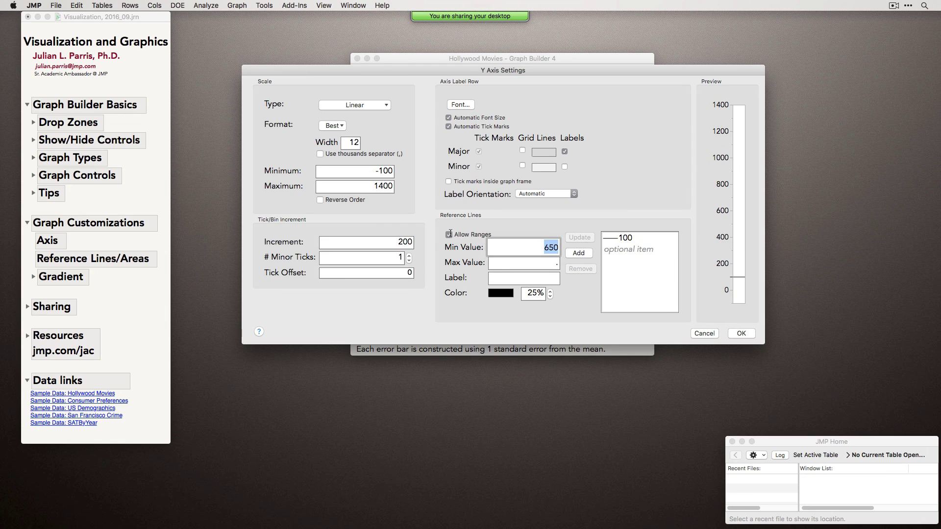
pyautogui.write('100')
pyautogui.press('Tab')
pyautogui.write('200')
pyautogui.click(544, 278)
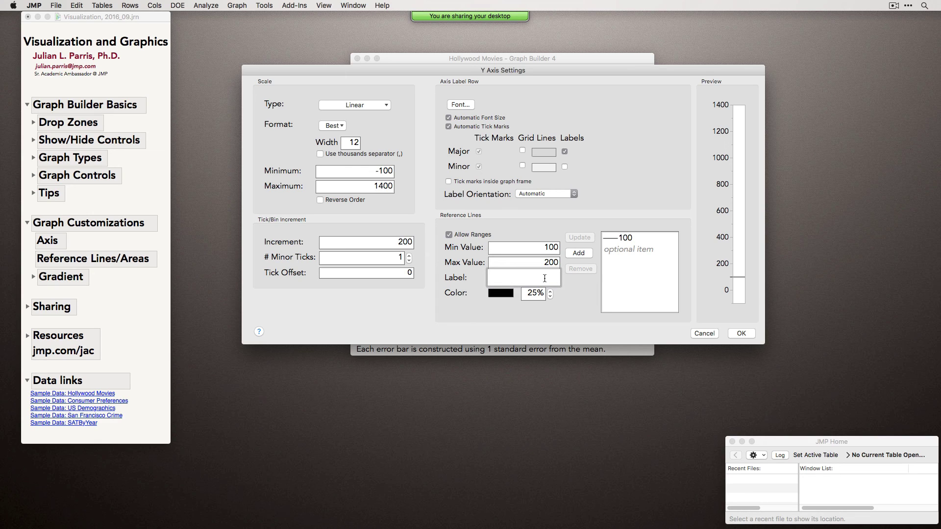
pyautogui.write('Almost there')
pyautogui.click(579, 253)
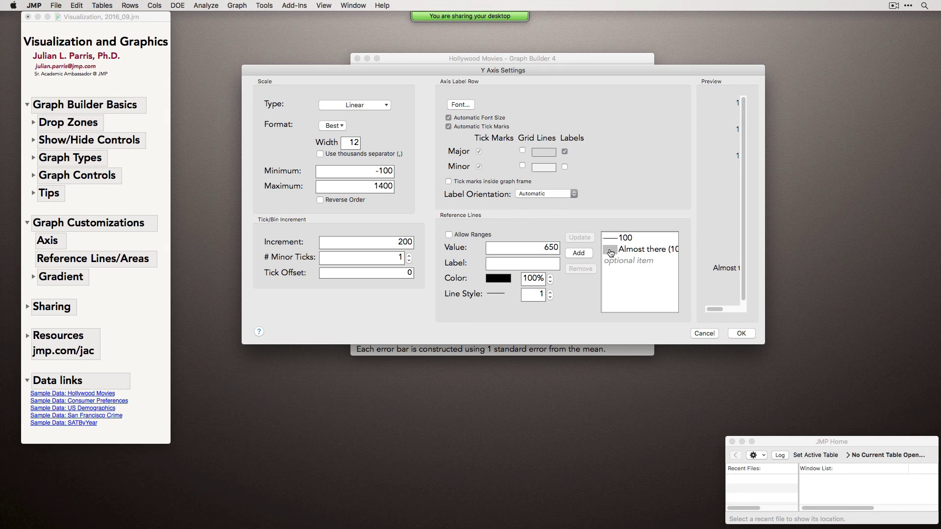
pyautogui.click(743, 334)
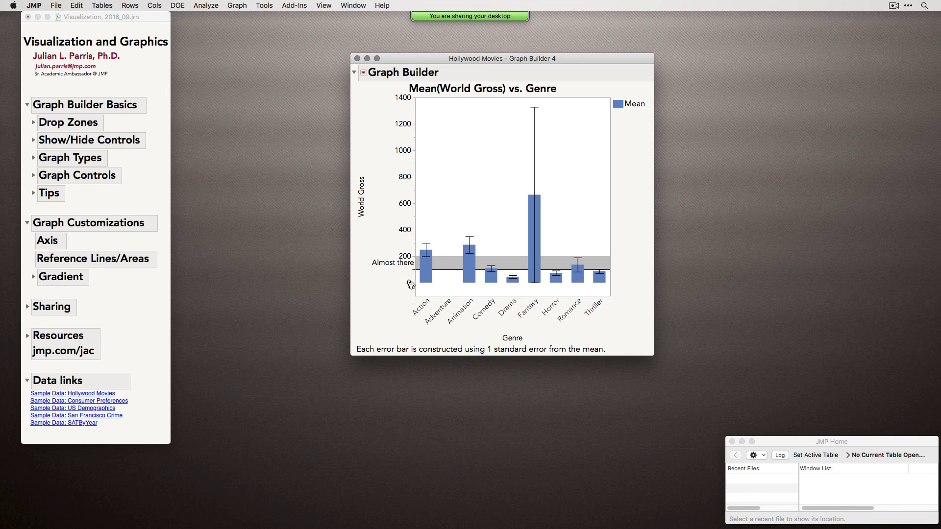
# Add a dotted reference line at 0 to the World Gross axis.
pyautogui.doubleClick(411, 237)
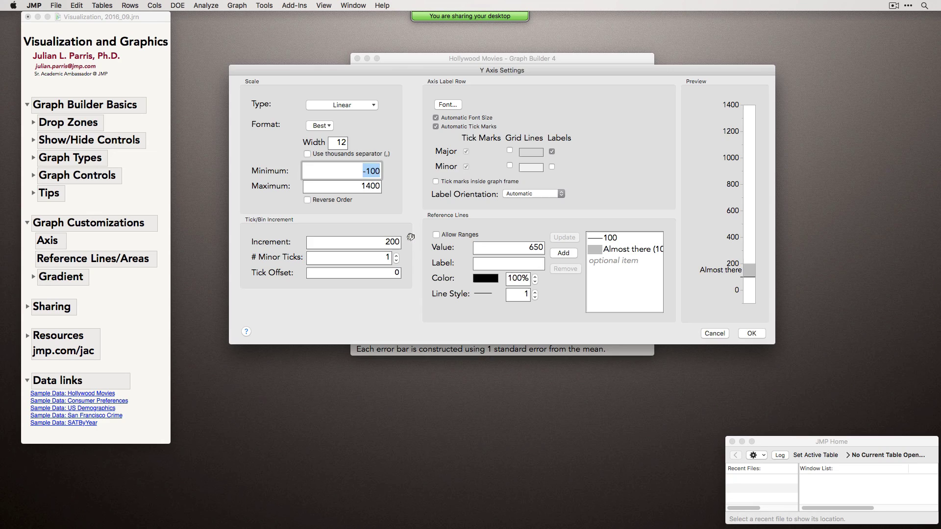
pyautogui.doubleClick(525, 247)
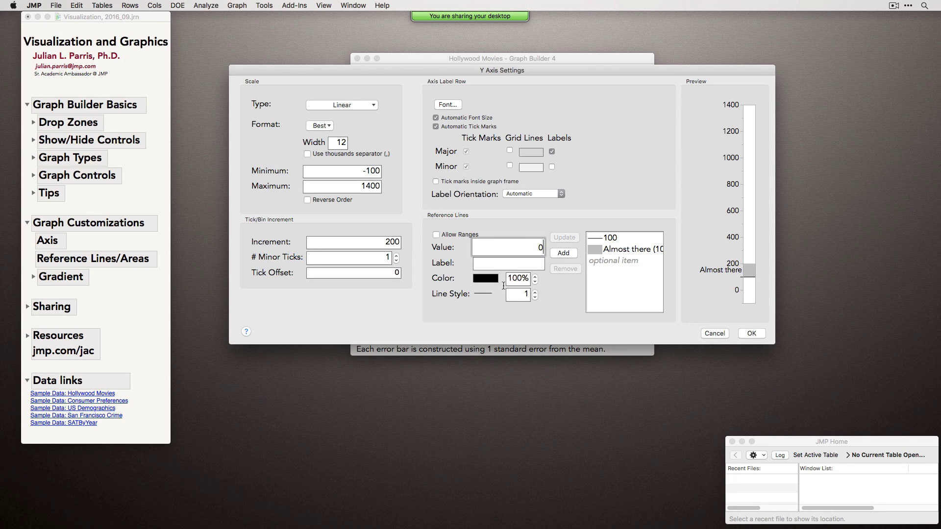
pyautogui.press('BackSpace')
pyautogui.click(482, 294)
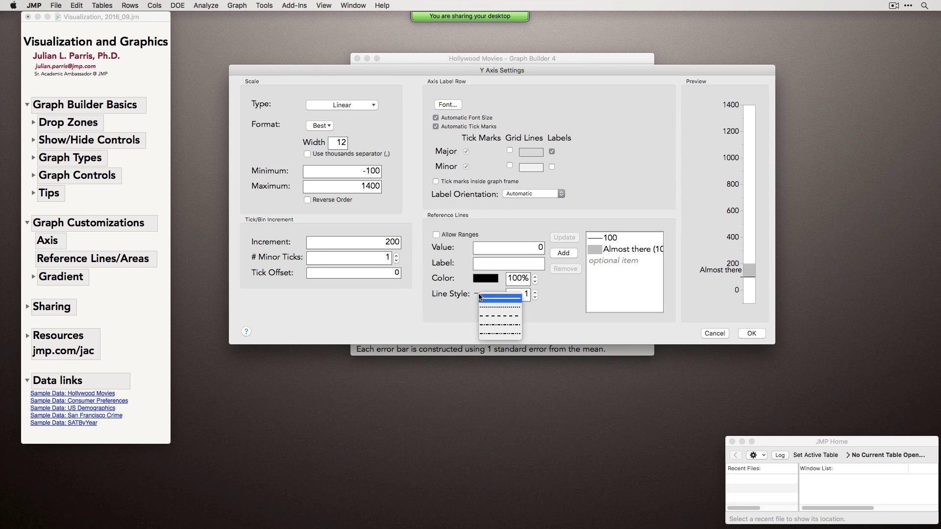
pyautogui.click(497, 307)
pyautogui.click(559, 254)
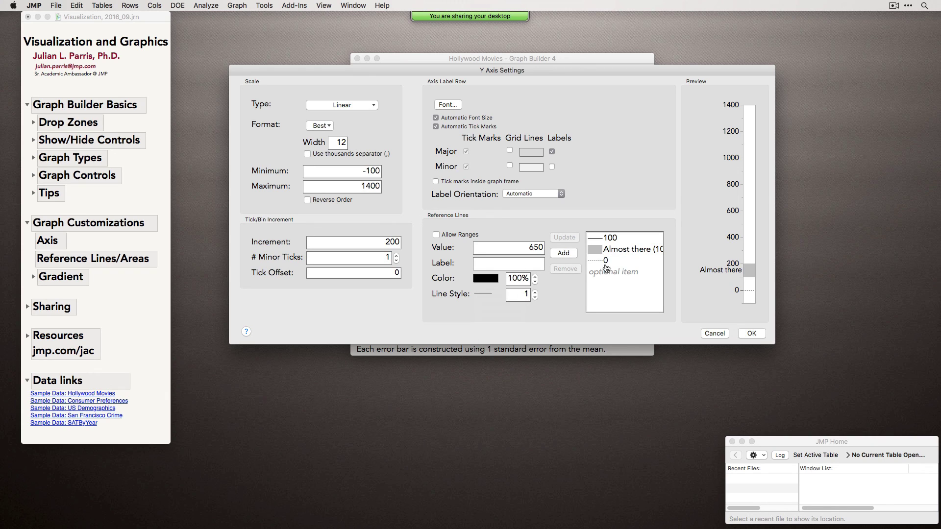
pyautogui.click(752, 333)
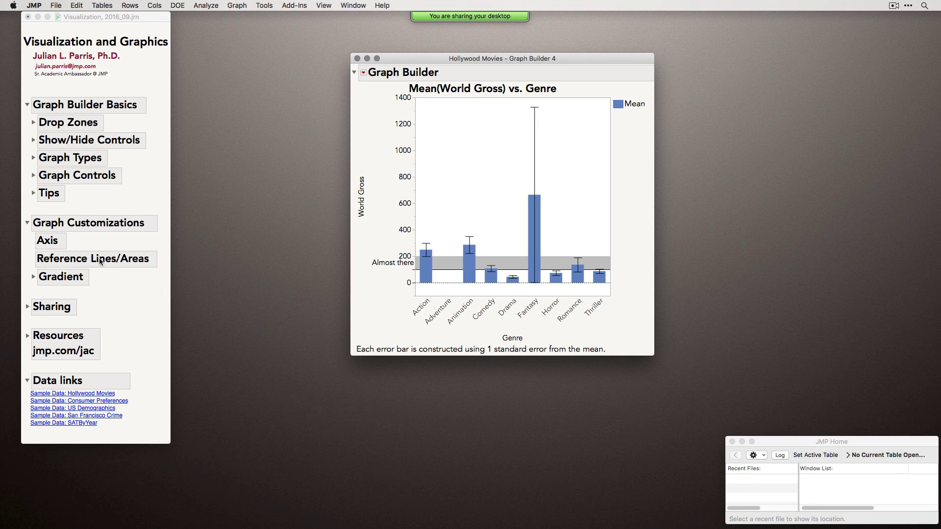
# Minimize the Hollywood Movies graph window and expand the journal's Gradient and Scale Type sections.
pyautogui.click(367, 59)
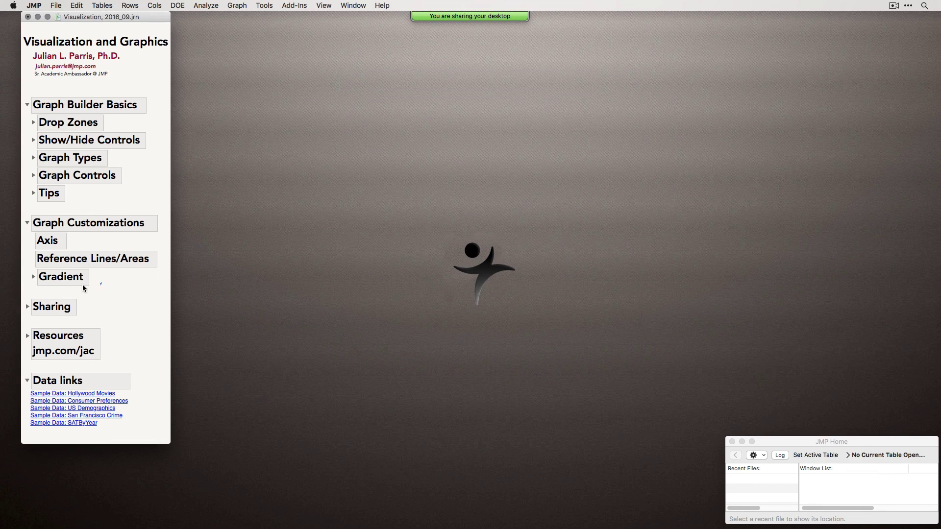
pyautogui.click(34, 278)
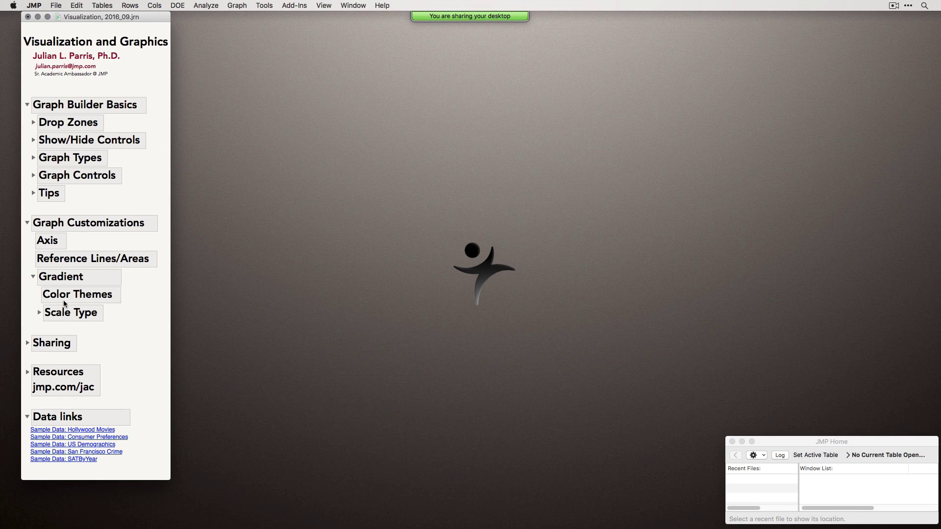
pyautogui.click(40, 312)
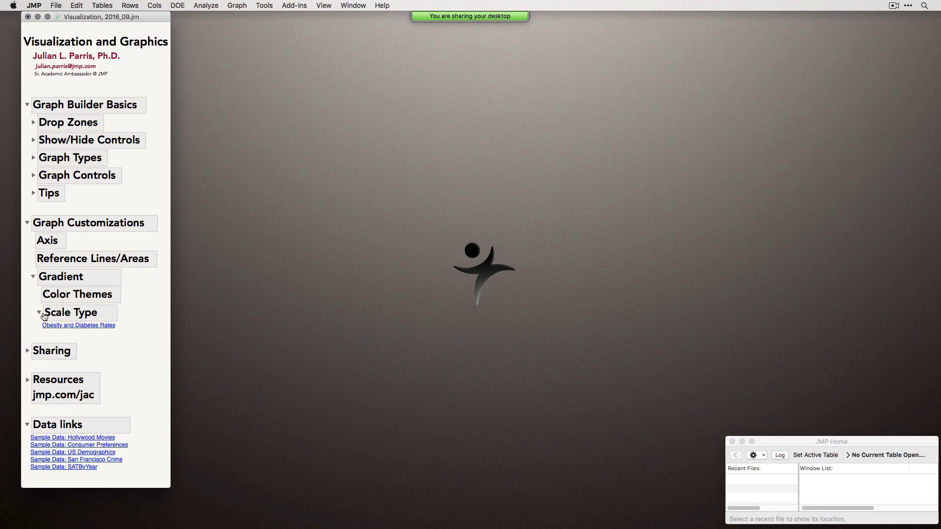
# Open the Obesity and Diabetes Rates data table from the journal, shrink its window and place it beside the journal.
pyautogui.click(74, 326)
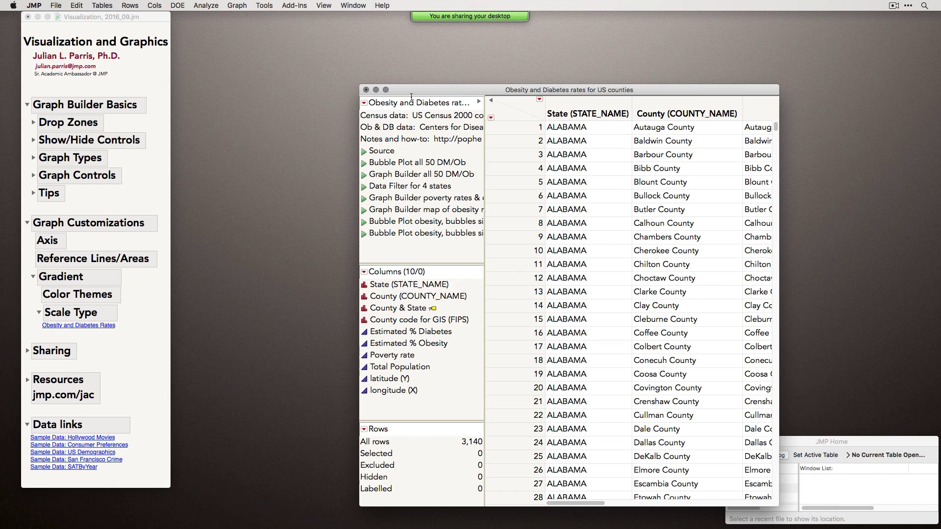
pyautogui.moveTo(394, 87); pyautogui.dragTo(229, 149)
pyautogui.moveTo(343, 155); pyautogui.dragTo(366, 113)
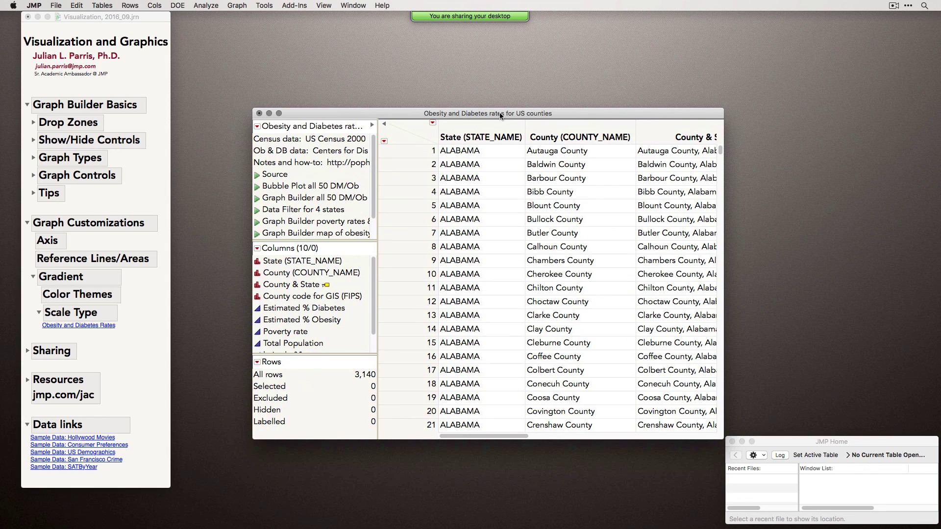
# Launch Graph Builder for the county data and assign County code for GIS (FIPS) as the Map Shape.
pyautogui.click(237, 6)
pyautogui.click(243, 20)
pyautogui.moveTo(419, 96); pyautogui.dragTo(614, 67)
pyautogui.click(319, 178)
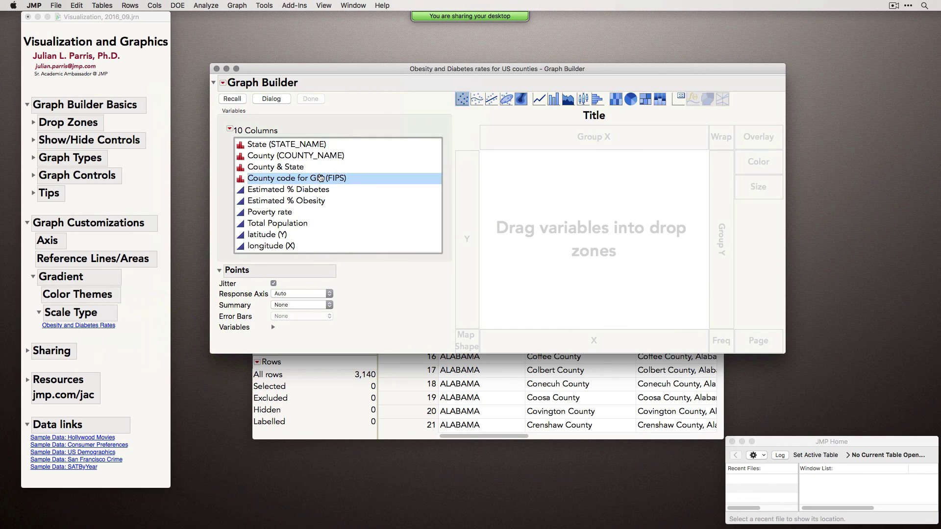
pyautogui.moveTo(319, 177); pyautogui.dragTo(465, 344)
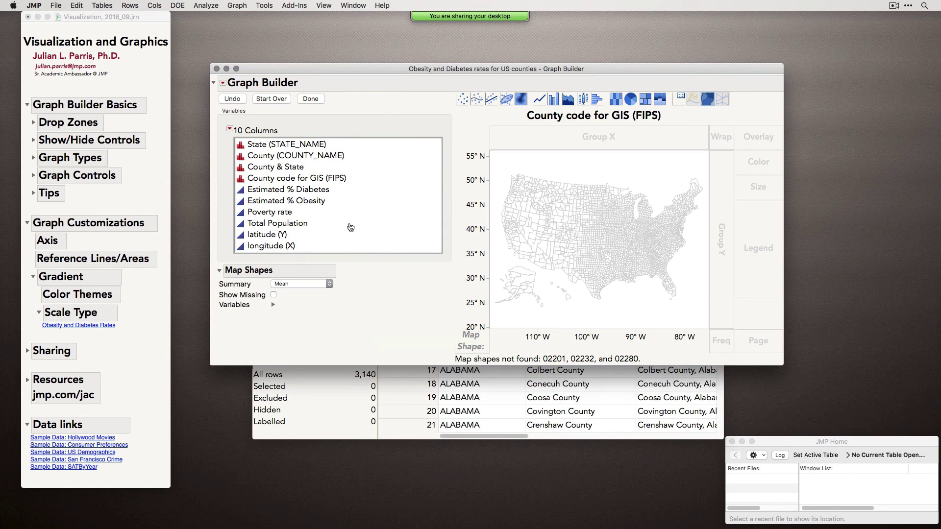
# Color the county map by Total Population and enlarge the Graph Builder window.
pyautogui.moveTo(282, 226); pyautogui.dragTo(587, 225)
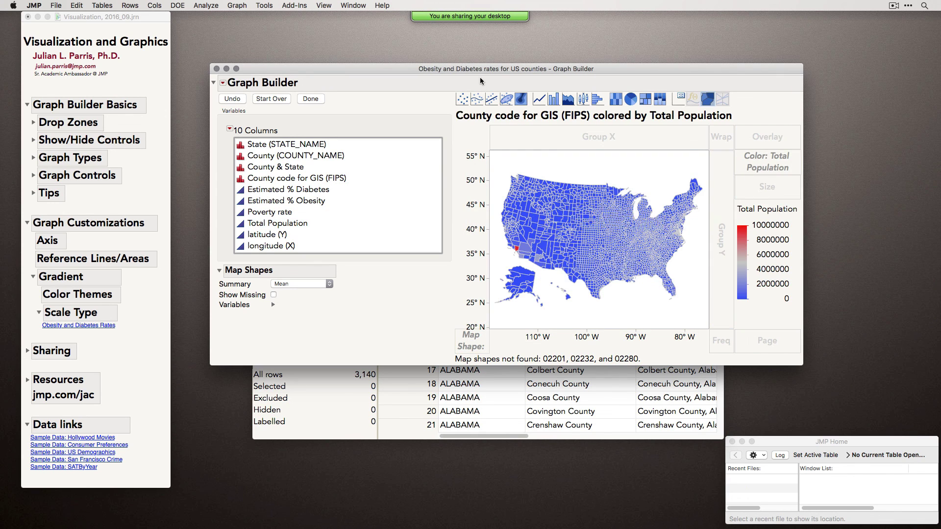
pyautogui.moveTo(769, 329); pyautogui.dragTo(928, 399)
pyautogui.moveTo(497, 36); pyautogui.dragTo(484, 35)
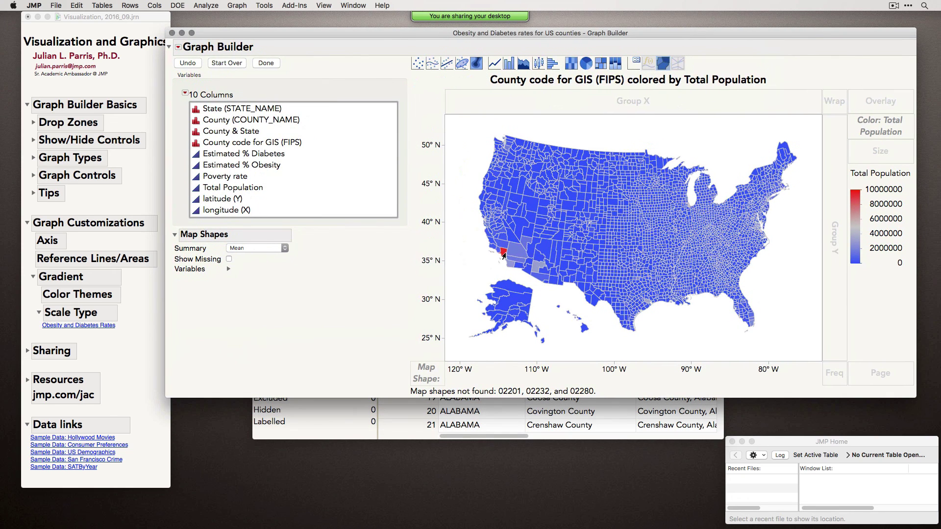
pyautogui.moveTo(504, 255)
pyautogui.rightClick(225, 189)
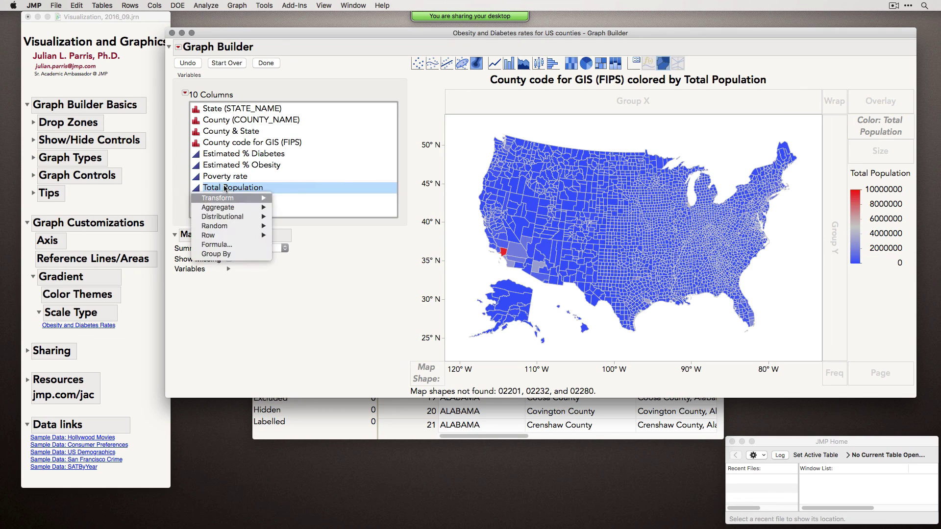
pyautogui.moveTo(231, 201)
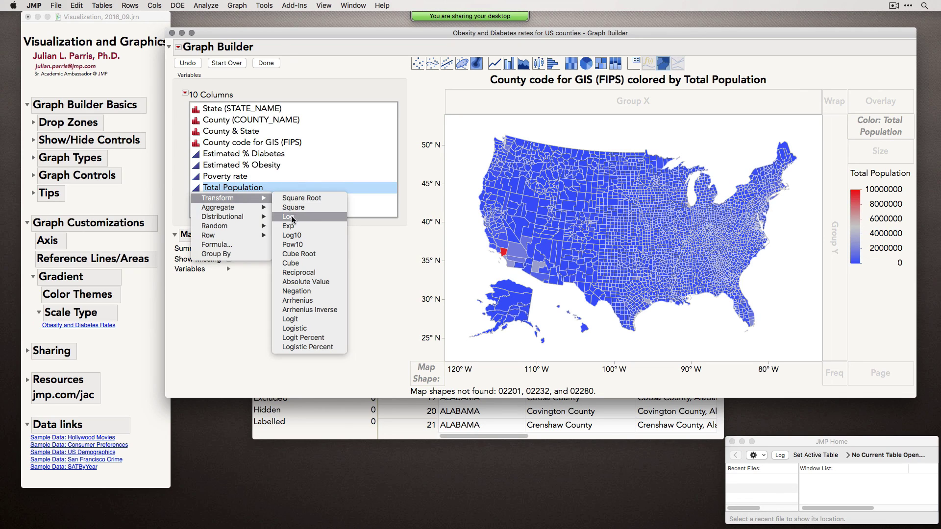
pyautogui.click(380, 191)
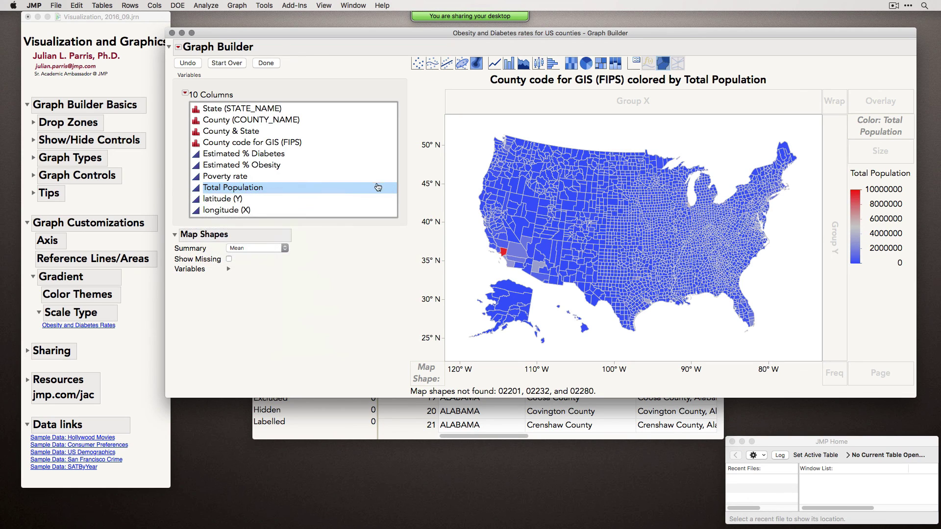
# Set the Total Population color gradient's scale type to Quantile.
pyautogui.rightClick(855, 226)
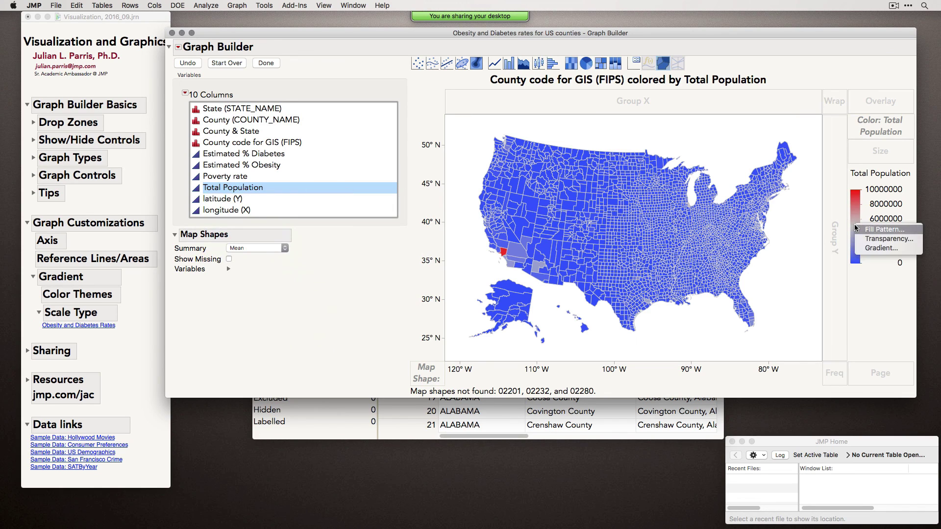
pyautogui.click(882, 246)
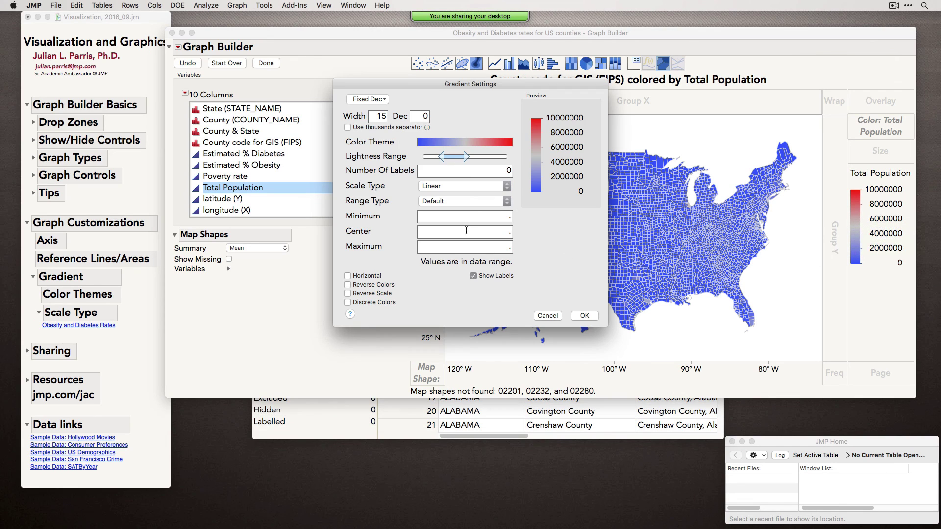
pyautogui.moveTo(447, 86); pyautogui.dragTo(481, 95)
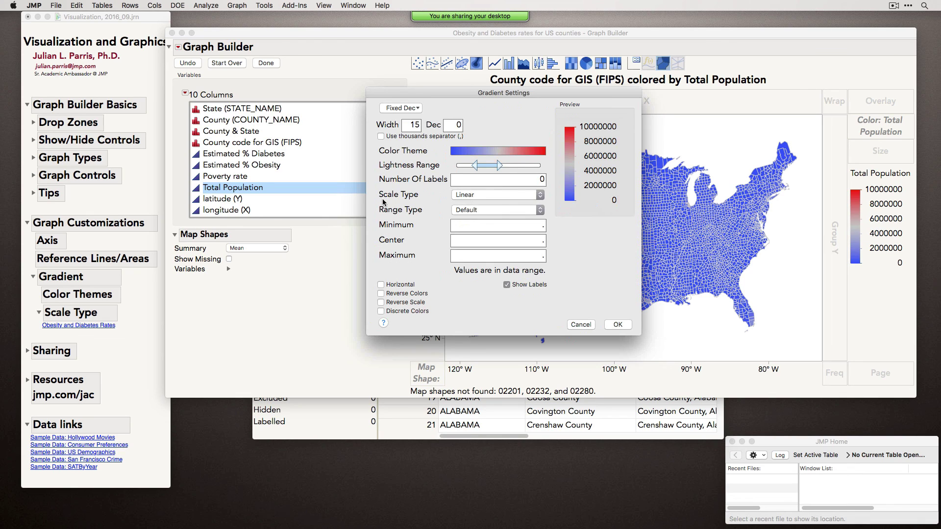
pyautogui.click(487, 198)
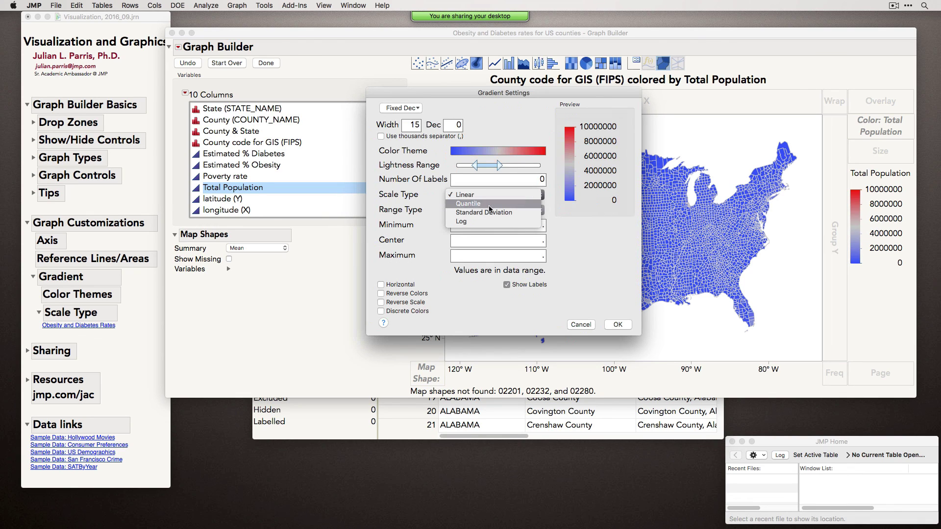
pyautogui.click(489, 205)
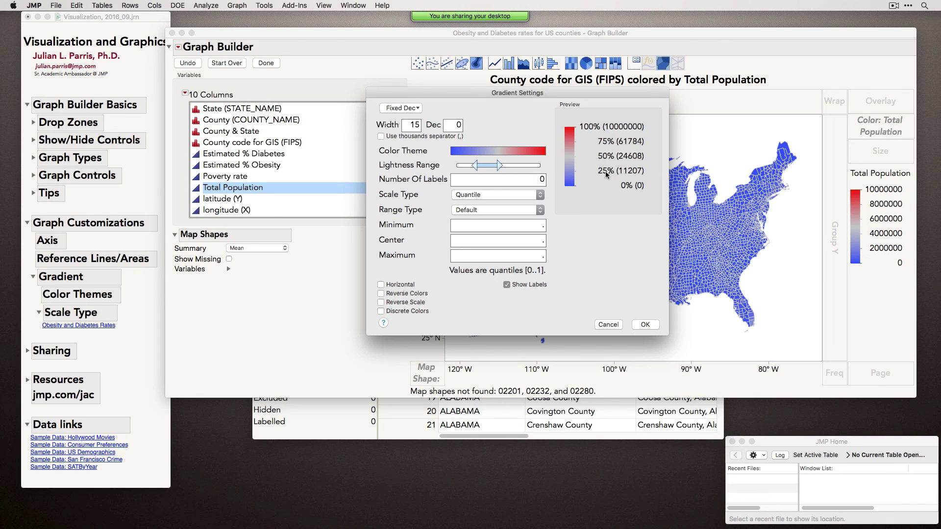
pyautogui.click(645, 326)
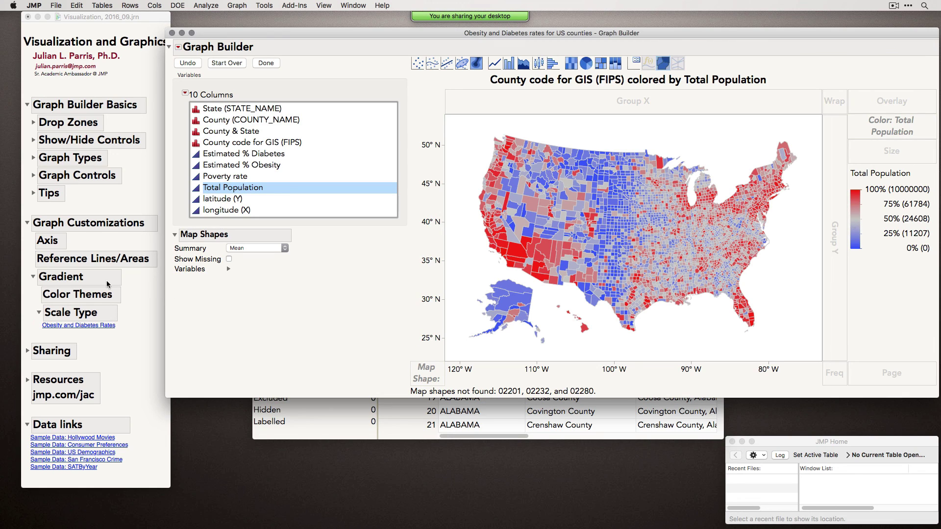
# Change the county map's Total Population gradient to the sequential White to Blue color theme.
pyautogui.rightClick(856, 220)
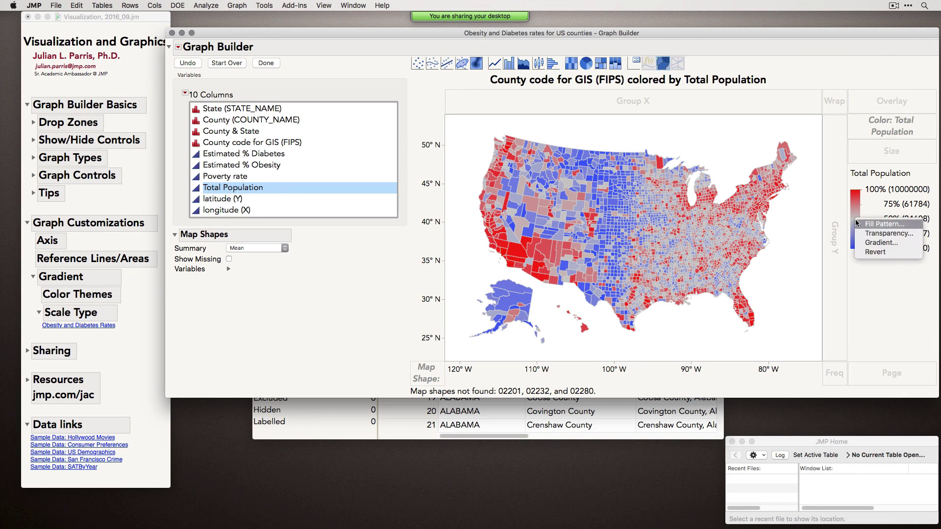
pyautogui.click(881, 243)
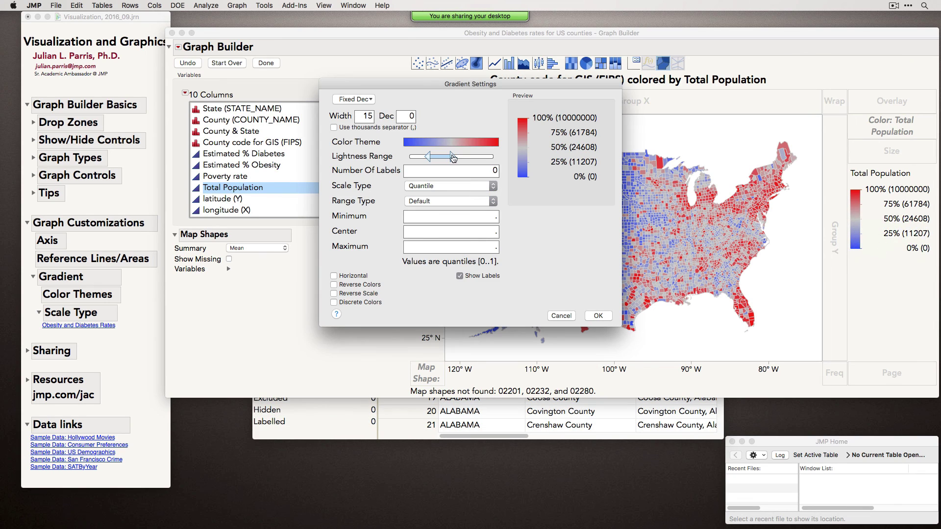
pyautogui.click(452, 144)
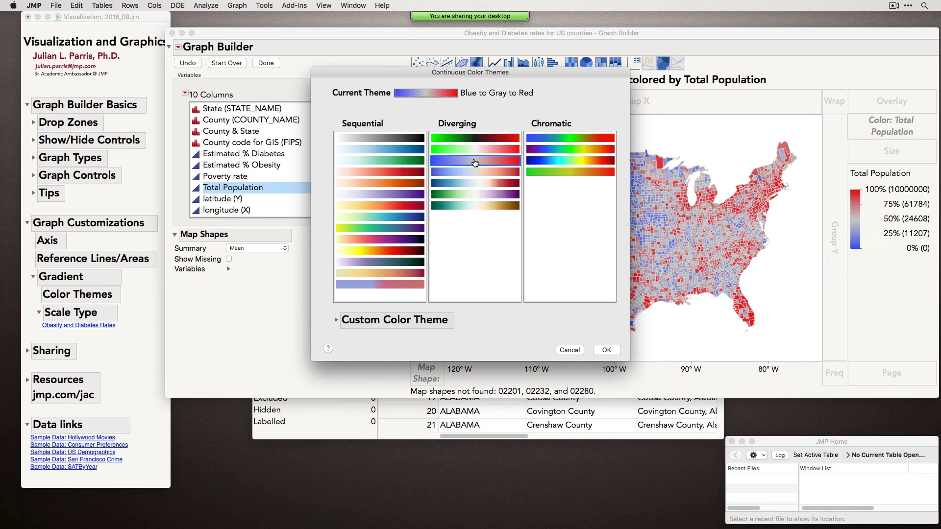
pyautogui.click(361, 150)
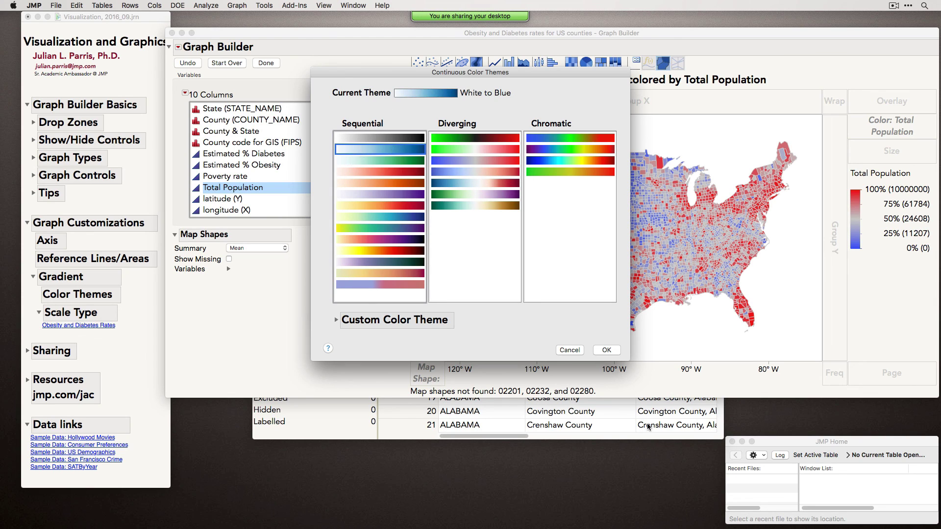
pyautogui.click(608, 350)
pyautogui.click(606, 317)
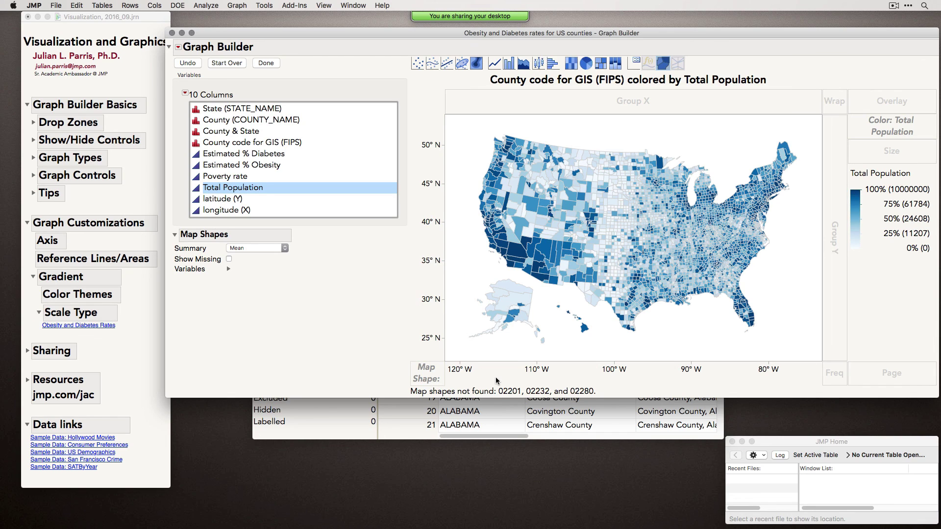
# Finish and minimize the county map, and switch the expanded journal section from Gradient to Sharing.
pyautogui.click(266, 63)
pyautogui.click(181, 33)
pyautogui.click(33, 277)
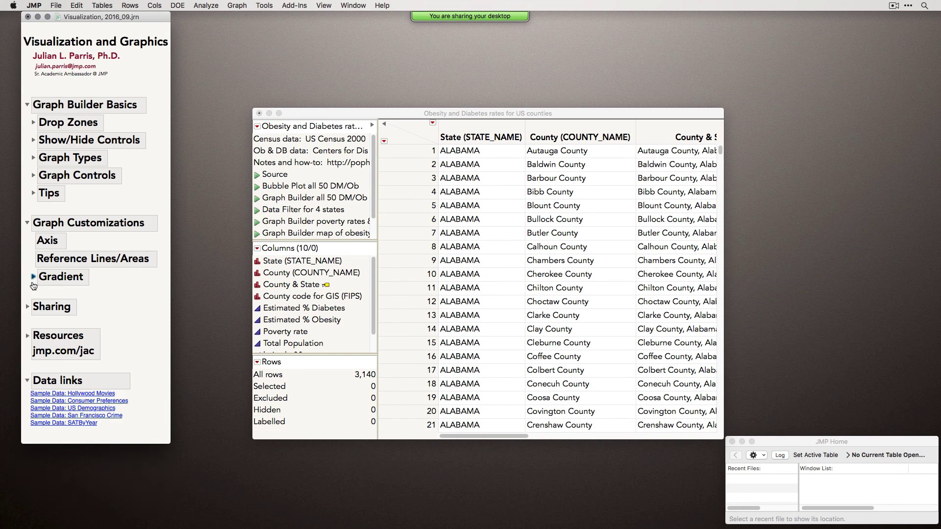
pyautogui.click(28, 307)
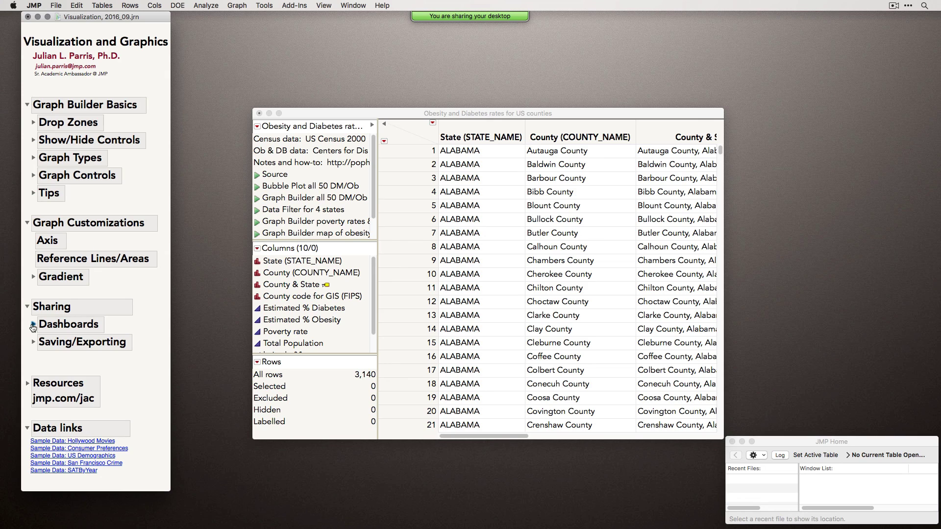
pyautogui.click(33, 325)
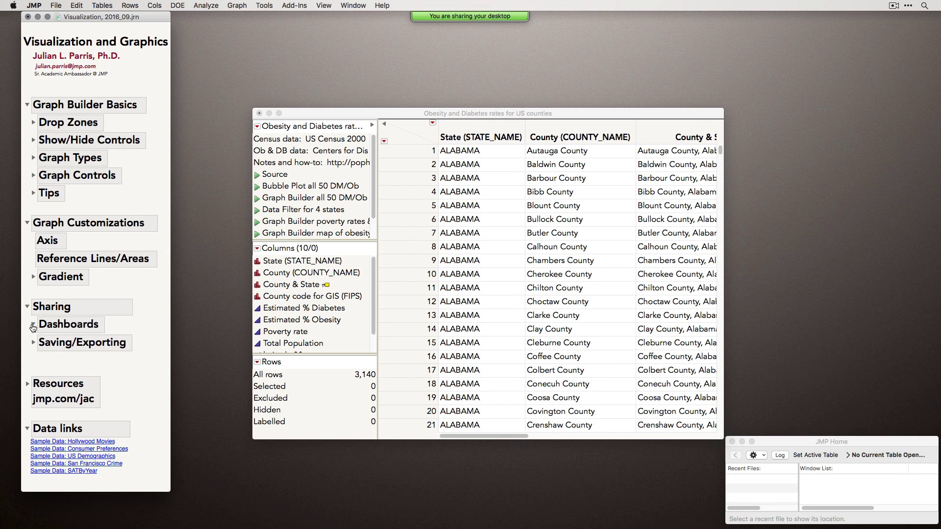
pyautogui.click(33, 325)
# Create a new two-pane dashboard in Dashboard Builder, reposition its window, and close it unsaved.
pyautogui.click(56, 5)
pyautogui.moveTo(63, 18)
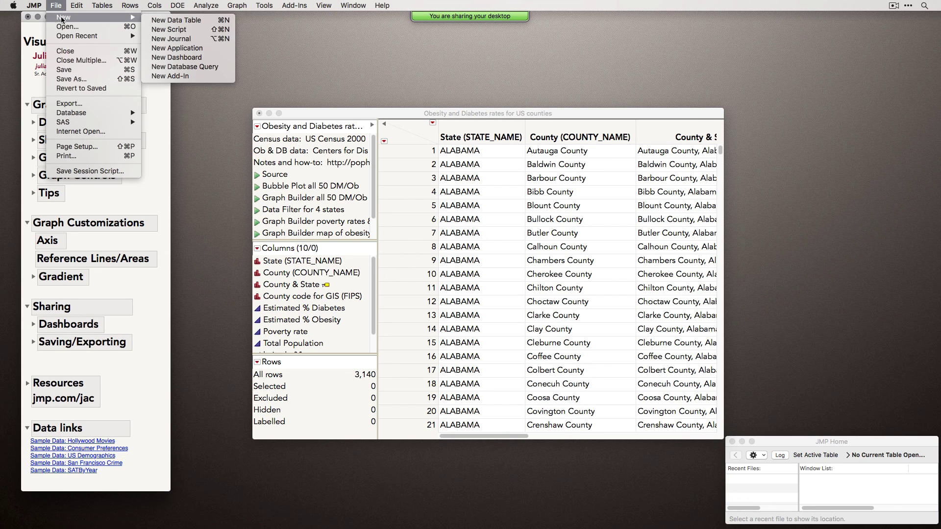
pyautogui.click(193, 59)
pyautogui.moveTo(316, 107); pyautogui.dragTo(429, 81)
pyautogui.doubleClick(211, 164)
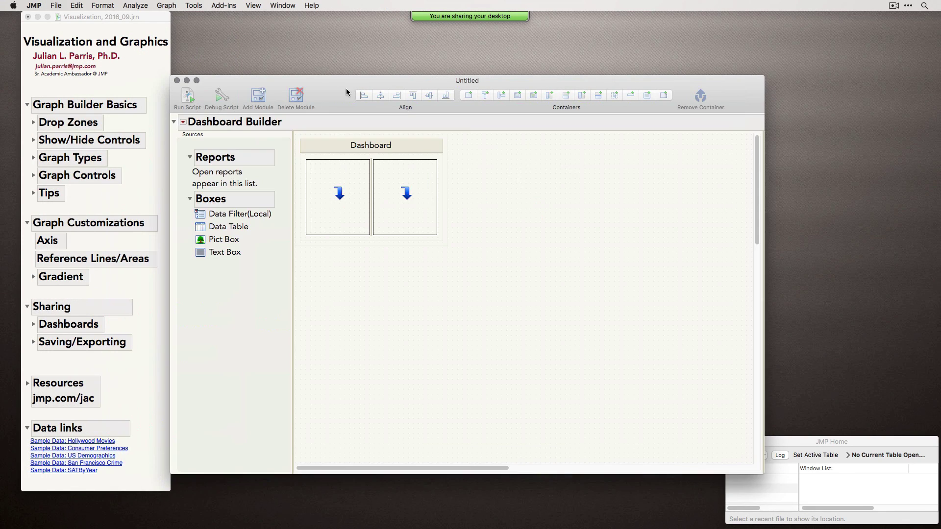
pyautogui.moveTo(346, 92); pyautogui.dragTo(360, 83)
pyautogui.click(343, 183)
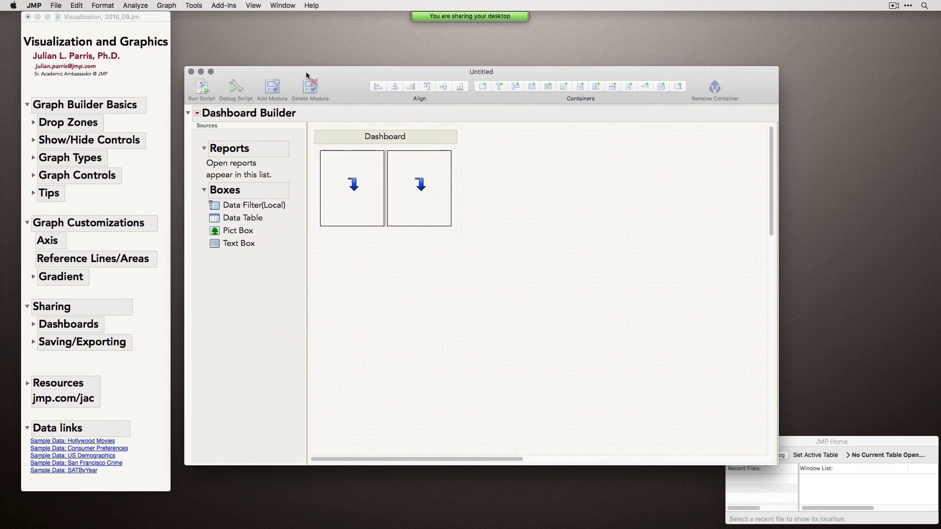
pyautogui.click(192, 72)
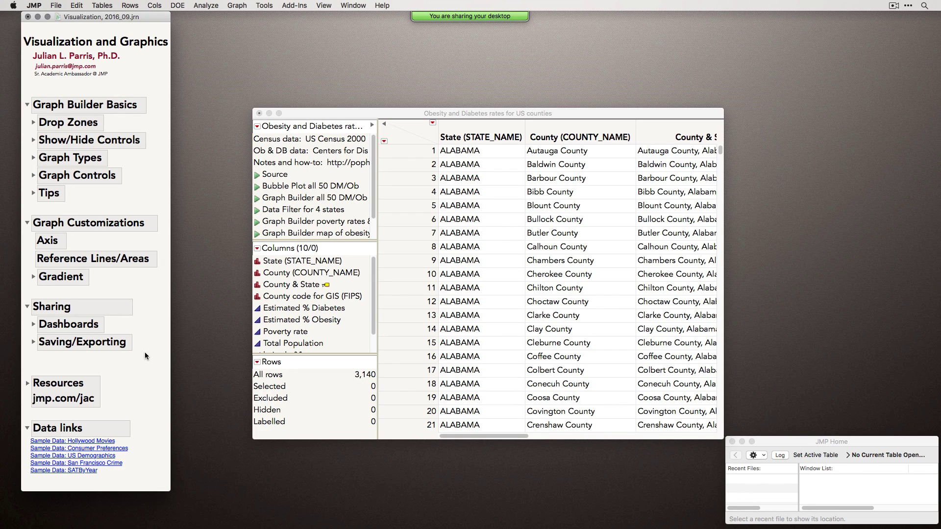
# Expand Saving/Exporting in the journal and bring the Hollywood Movies - Graph Builder 3 report to the front.
pyautogui.click(33, 342)
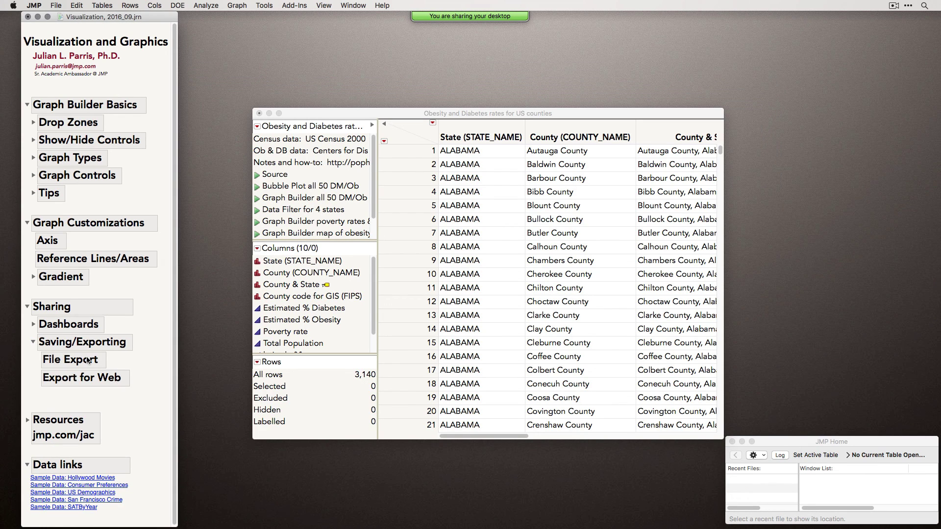
pyautogui.click(353, 6)
pyautogui.click(372, 208)
# Review the export formats available for the Hollywood Movies report and leave without exporting.
pyautogui.click(68, 5)
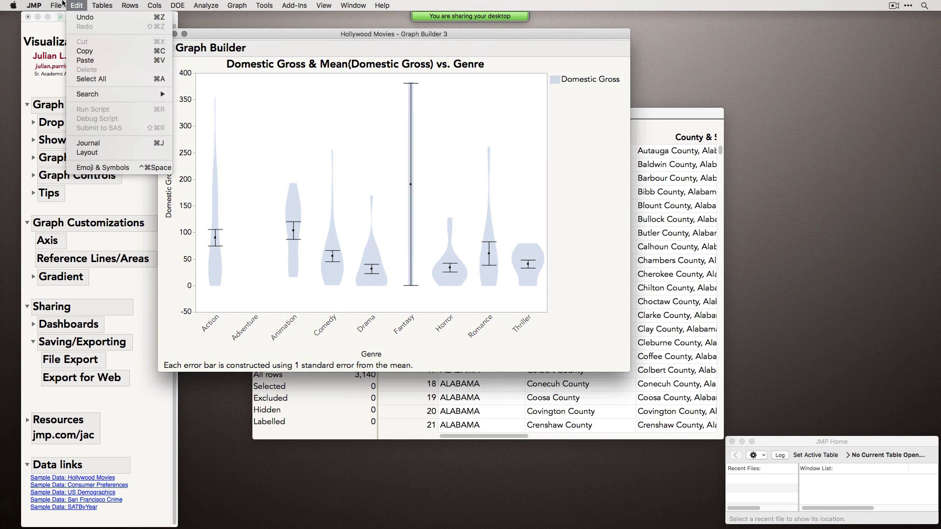
pyautogui.moveTo(56, 5)
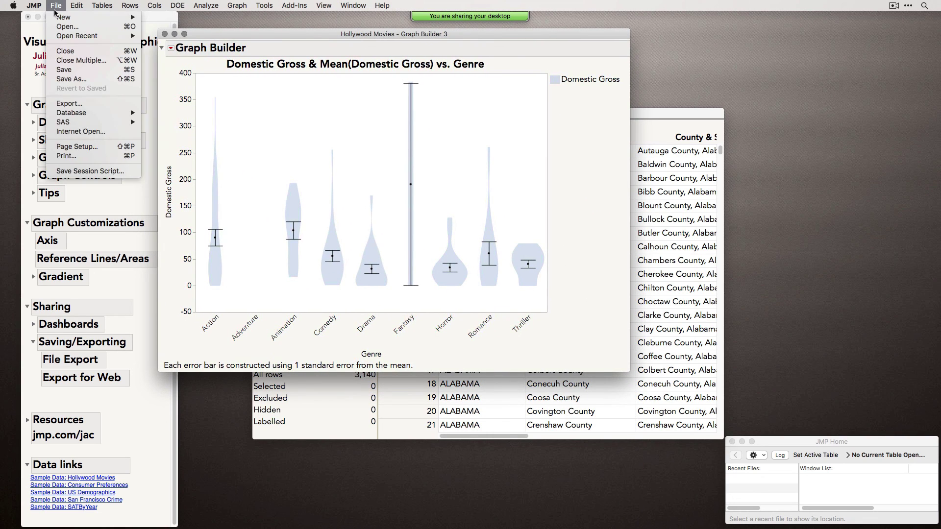
pyautogui.click(91, 105)
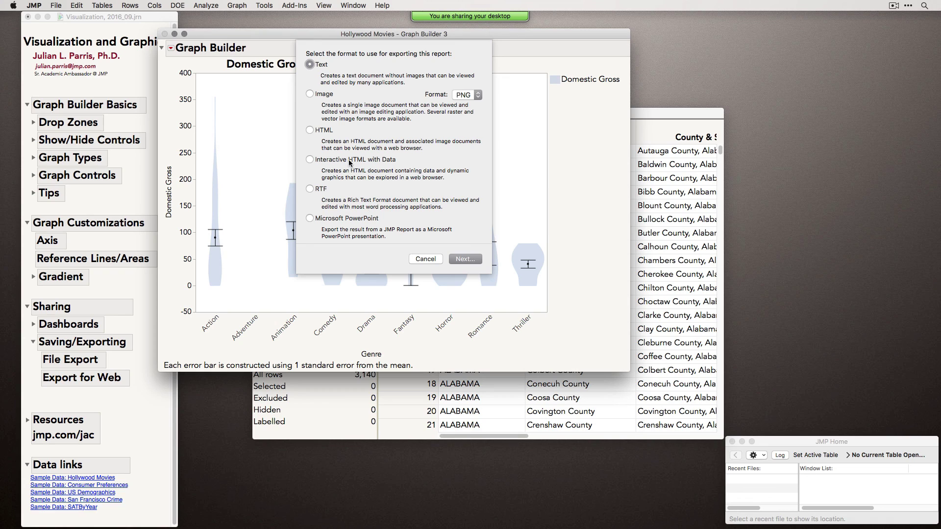
pyautogui.click(431, 261)
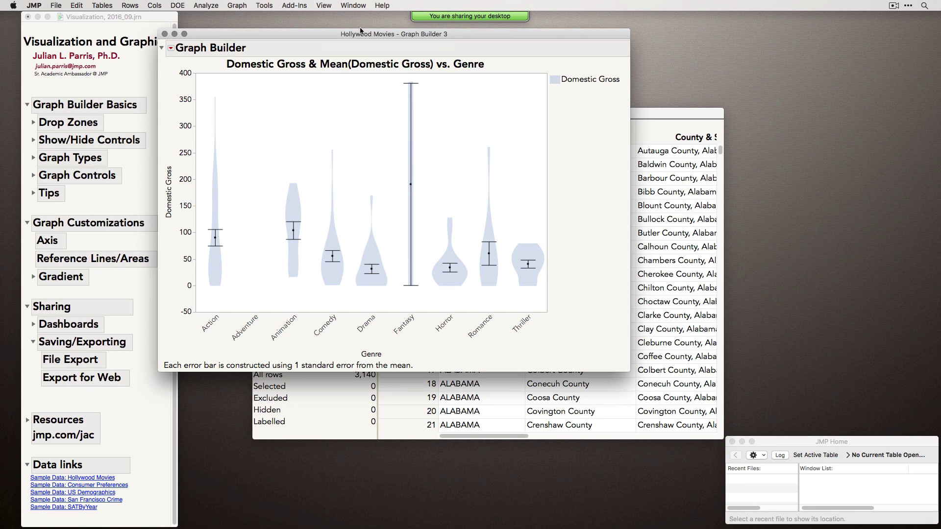
# Start a web report with all open reports selected and the Desktop as its output directory.
pyautogui.click(324, 5)
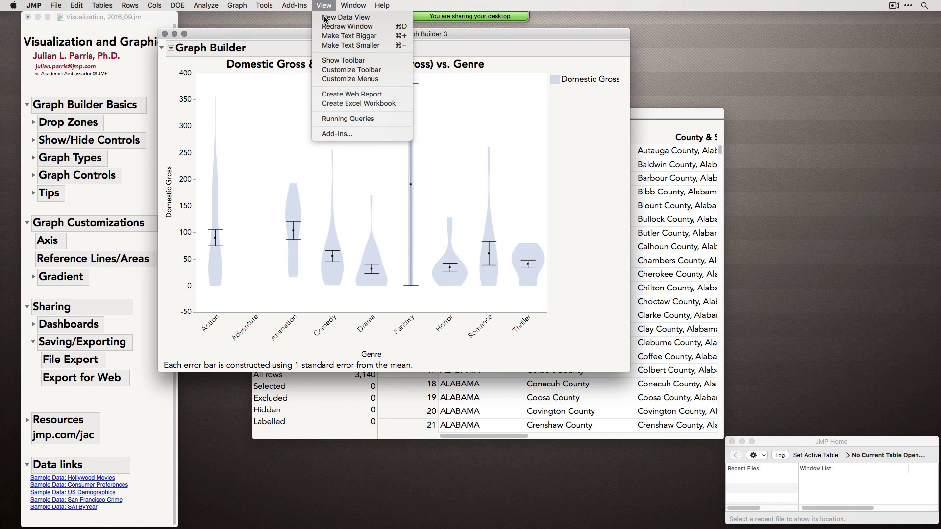
pyautogui.click(355, 94)
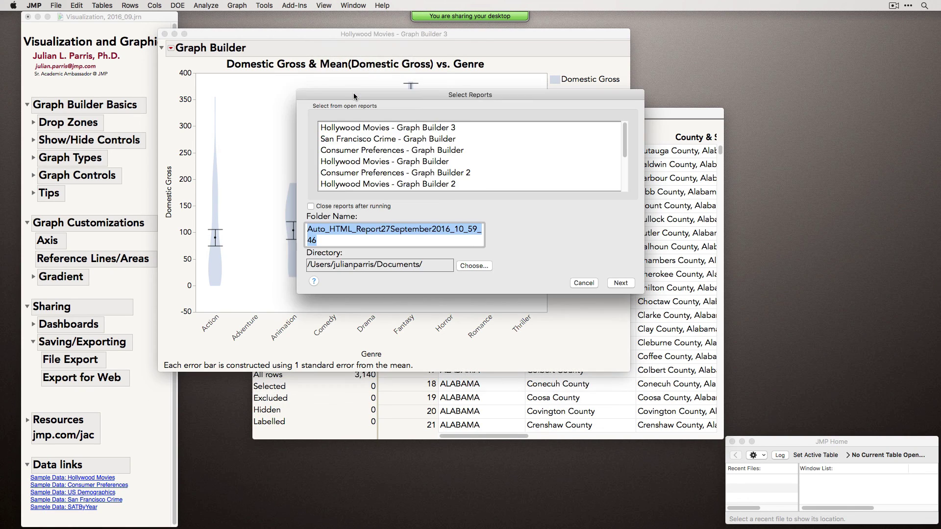
pyautogui.moveTo(392, 128); pyautogui.dragTo(404, 238)
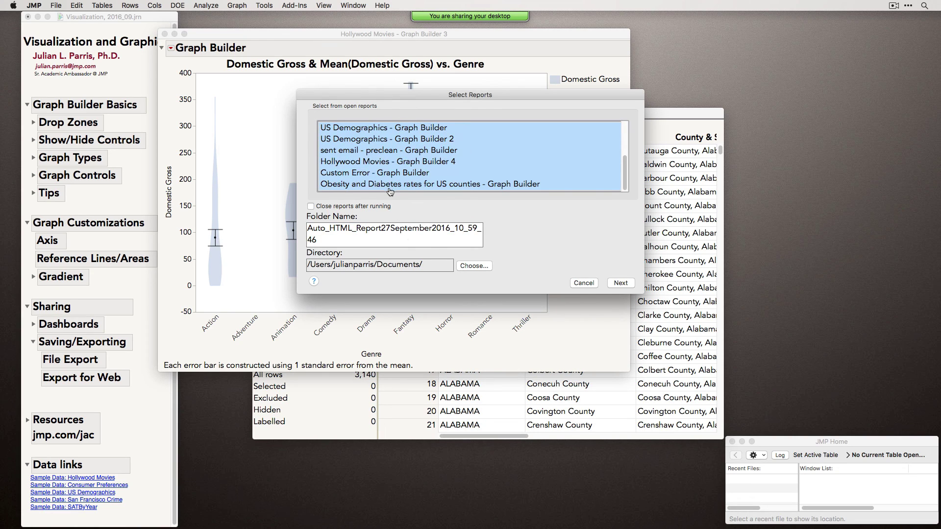
pyautogui.click(471, 266)
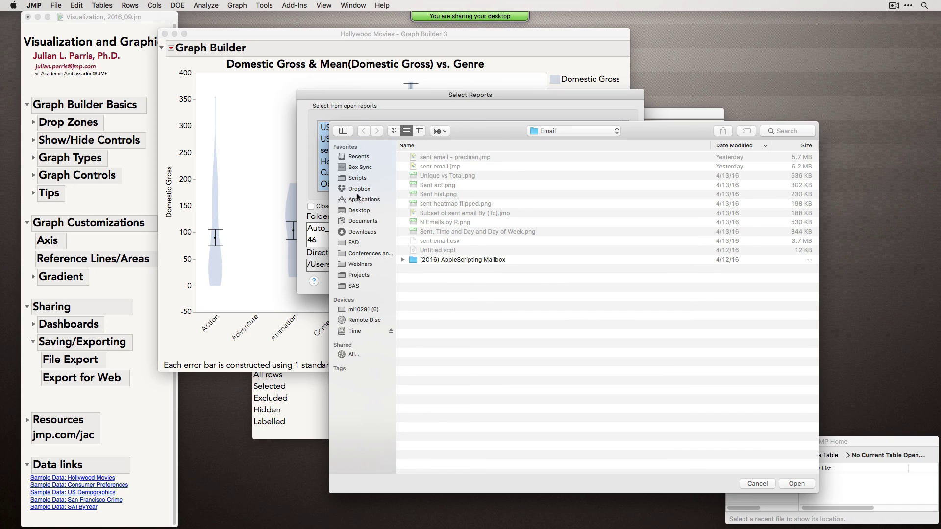
pyautogui.click(358, 210)
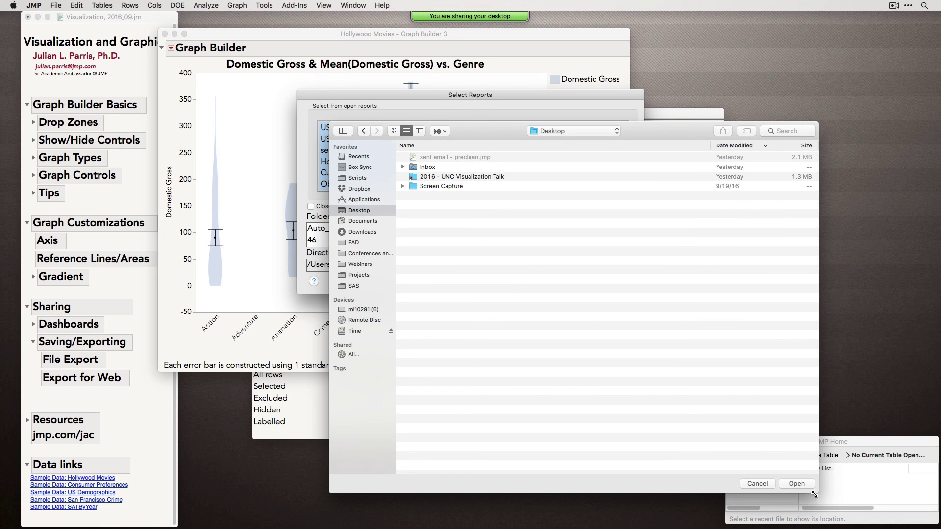
pyautogui.click(796, 484)
# Continue to the report customization, look through the included graphs, and build the web report titled My Web Report.
pyautogui.click(621, 282)
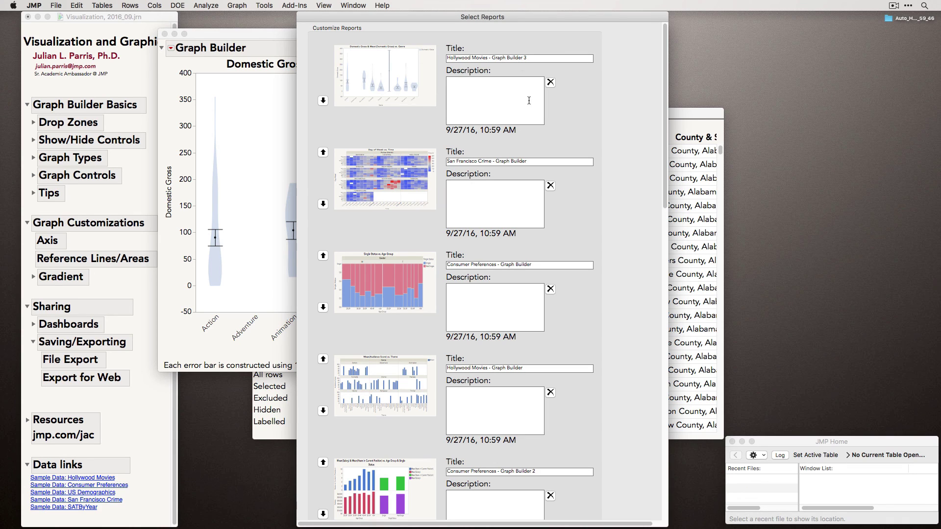
pyautogui.moveTo(662, 147); pyautogui.dragTo(664, 456)
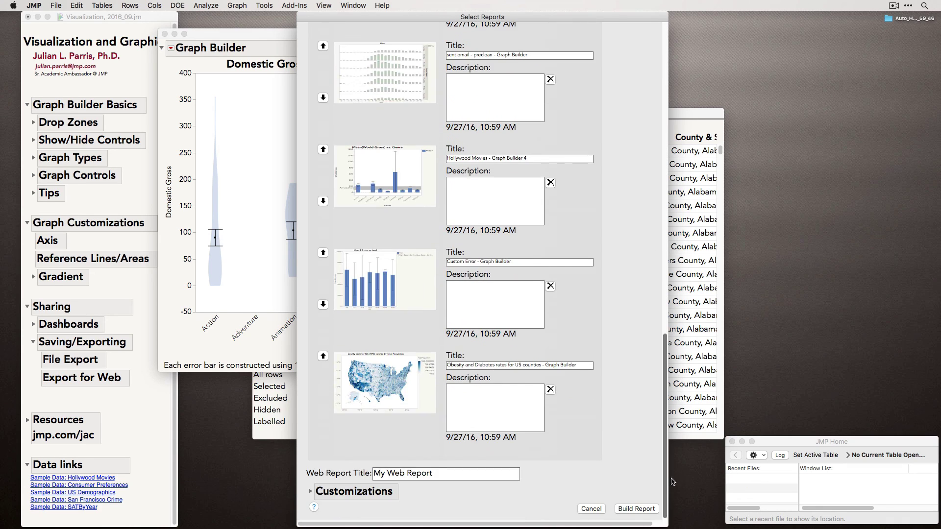
pyautogui.click(637, 509)
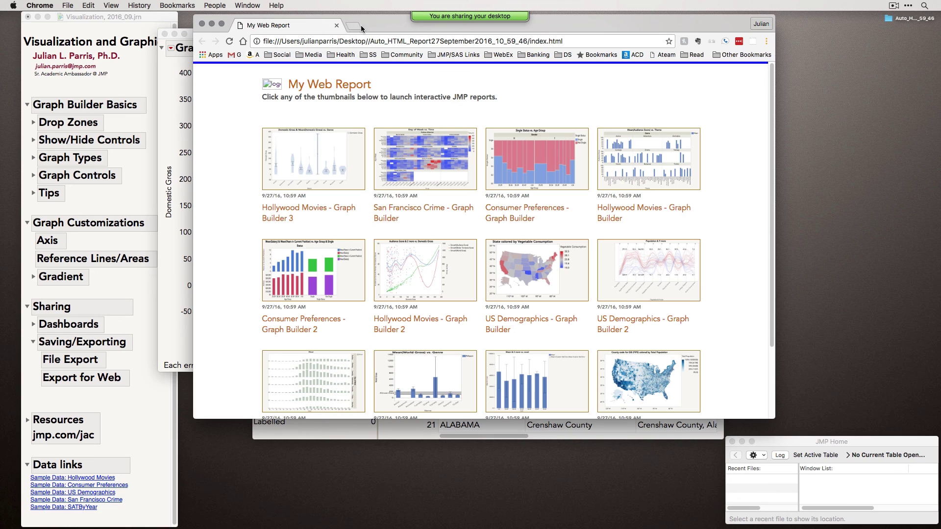
# Enlarge the browser window and view the interactive San Francisco Crime and US Demographics - Graph Builder 2 reports.
pyautogui.moveTo(762, 420); pyautogui.dragTo(777, 488)
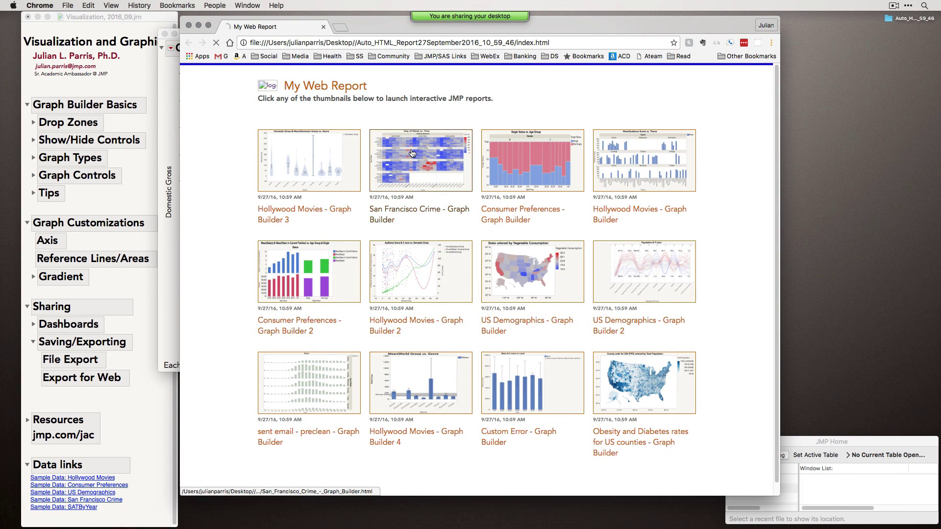
pyautogui.click(412, 153)
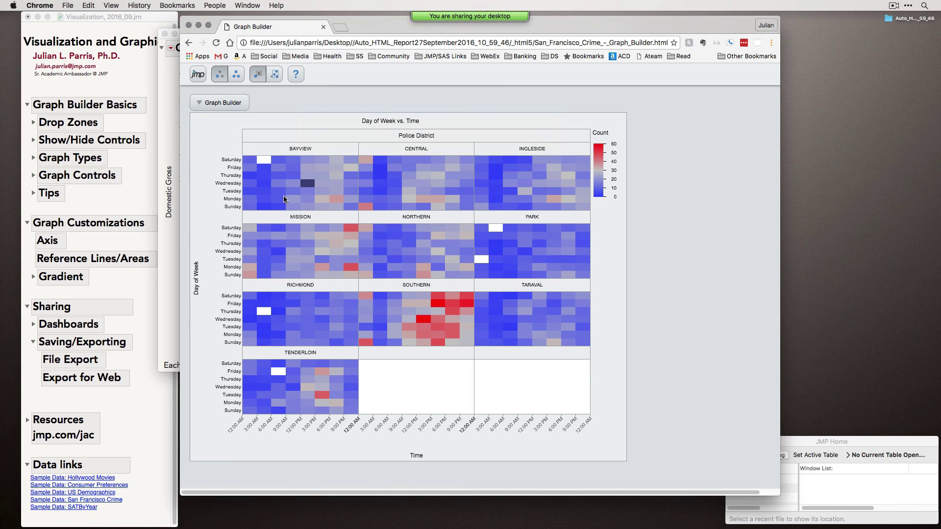
pyautogui.click(189, 45)
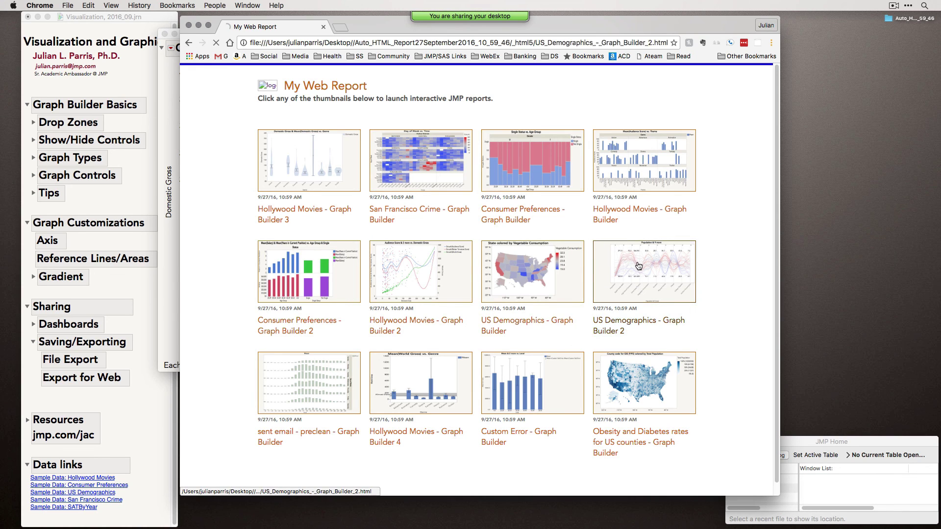
pyautogui.click(639, 266)
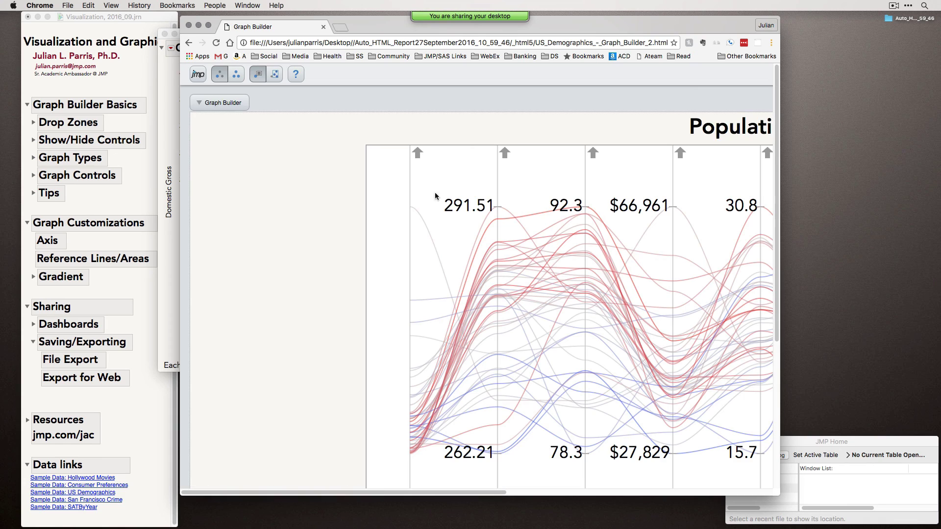
pyautogui.click(189, 44)
# Open the Consumer Preferences - Graph Builder 2 web report, explore linked highlighting by selecting bars, and return to the index.
pyautogui.click(328, 272)
pyautogui.click(351, 213)
pyautogui.click(322, 214)
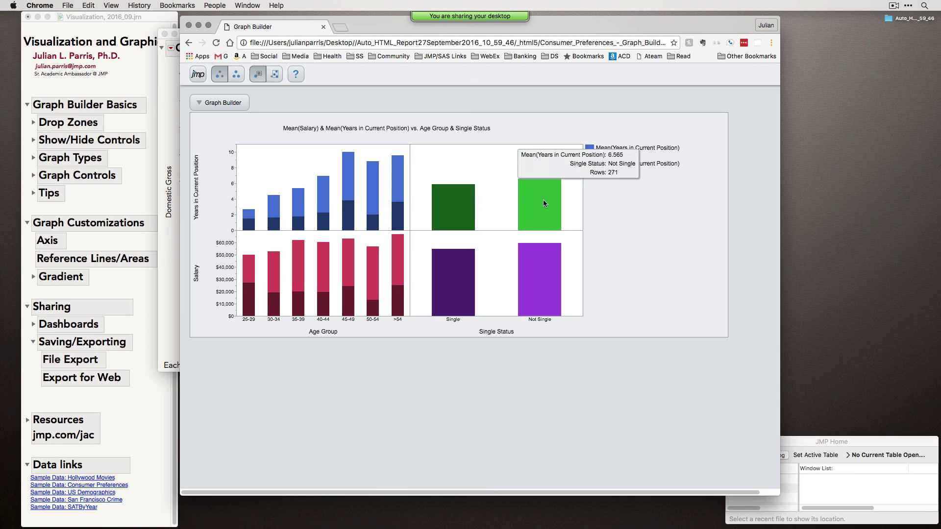
pyautogui.click(533, 264)
pyautogui.click(455, 287)
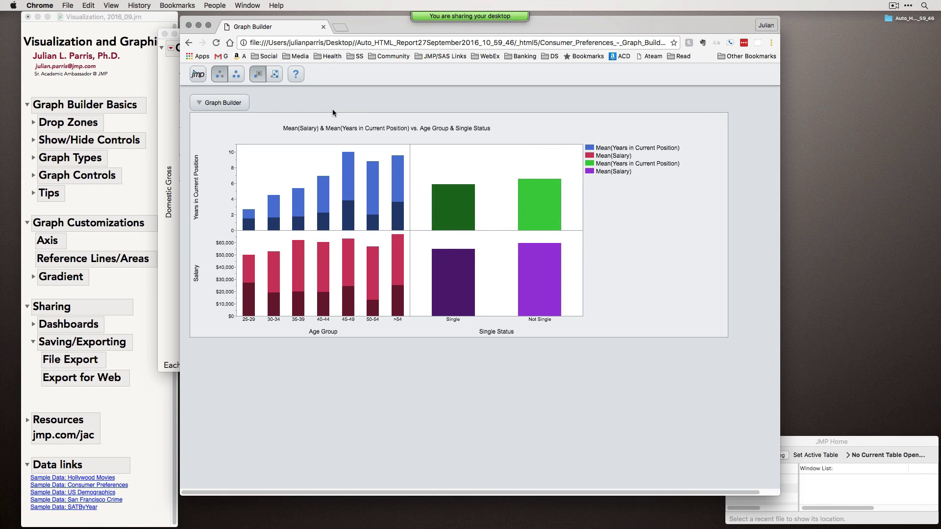
pyautogui.click(189, 43)
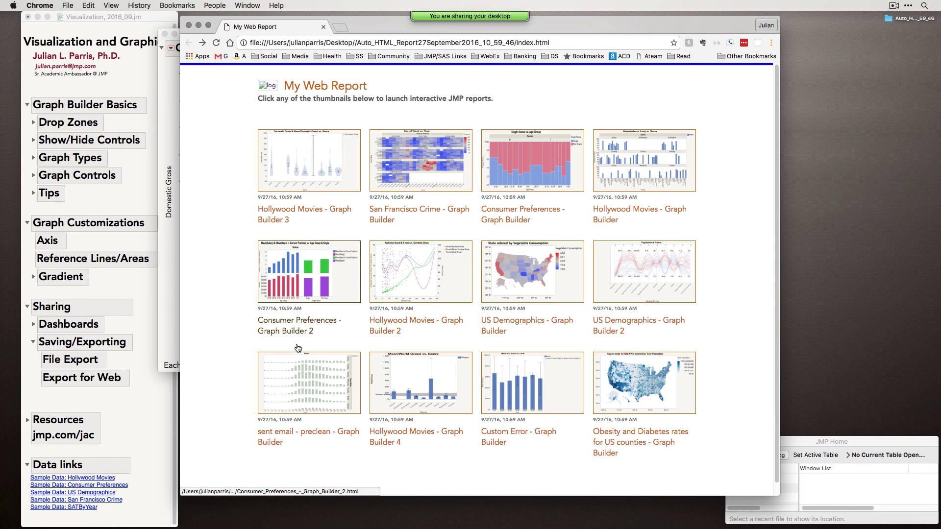
# View the sent email - preclean web report, followed by the Consumer Preferences - Graph Builder mosaic report.
pyautogui.click(327, 388)
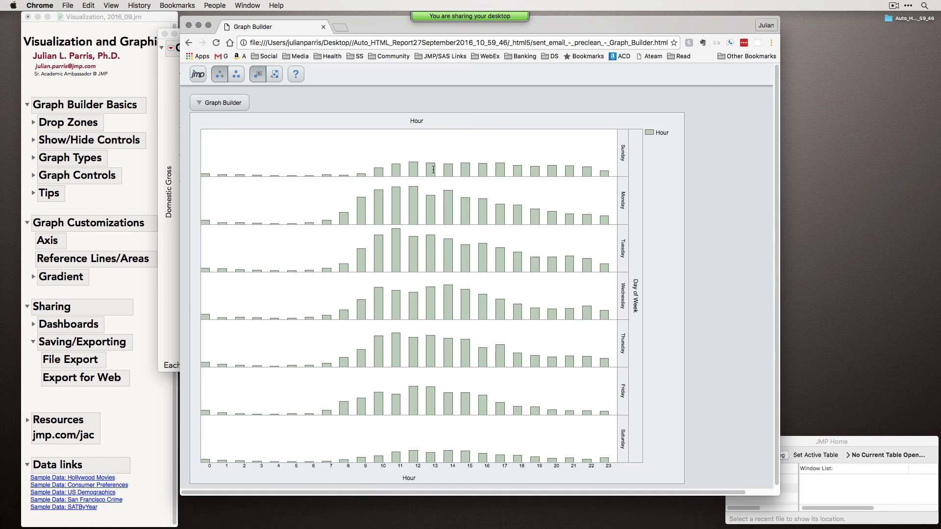
pyautogui.click(189, 44)
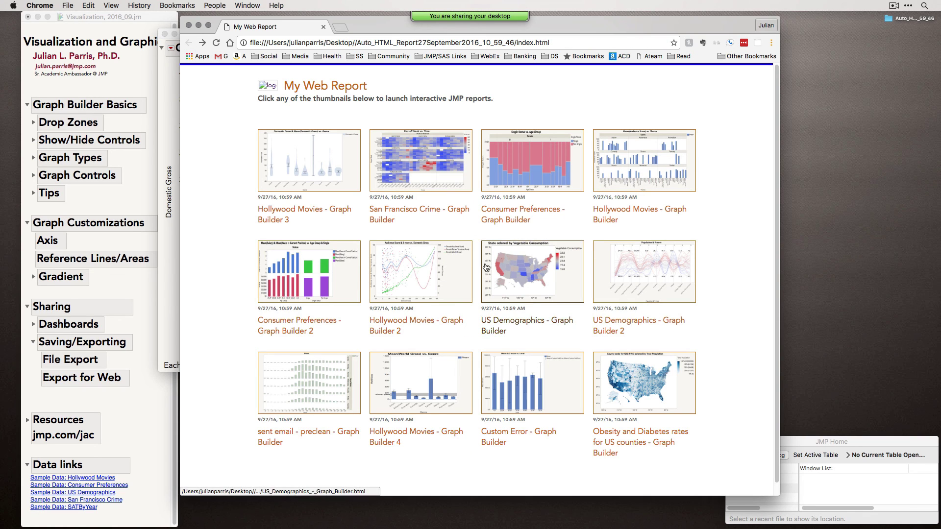
pyautogui.click(533, 160)
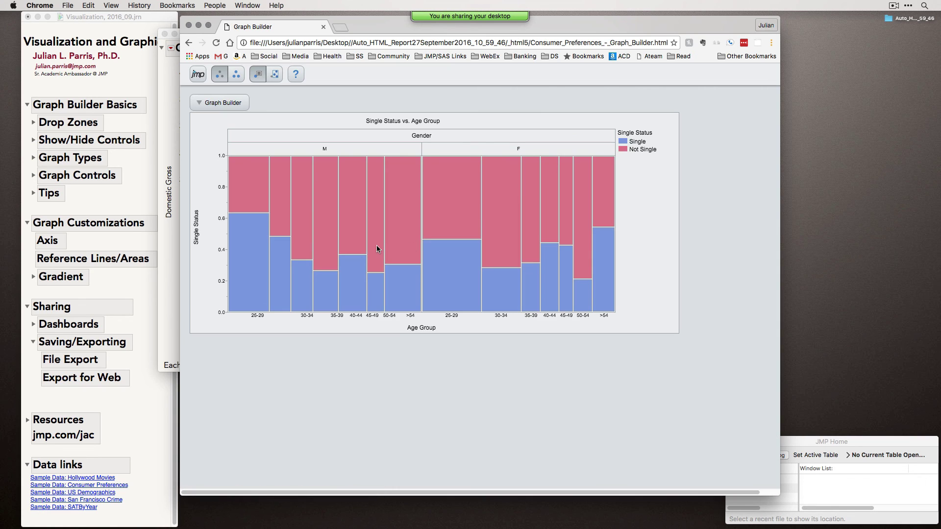
# Return to the My Web Report index, close the browser window, and close the leftover graph window behind it.
pyautogui.click(189, 43)
pyautogui.scroll(-1, 387, 205)
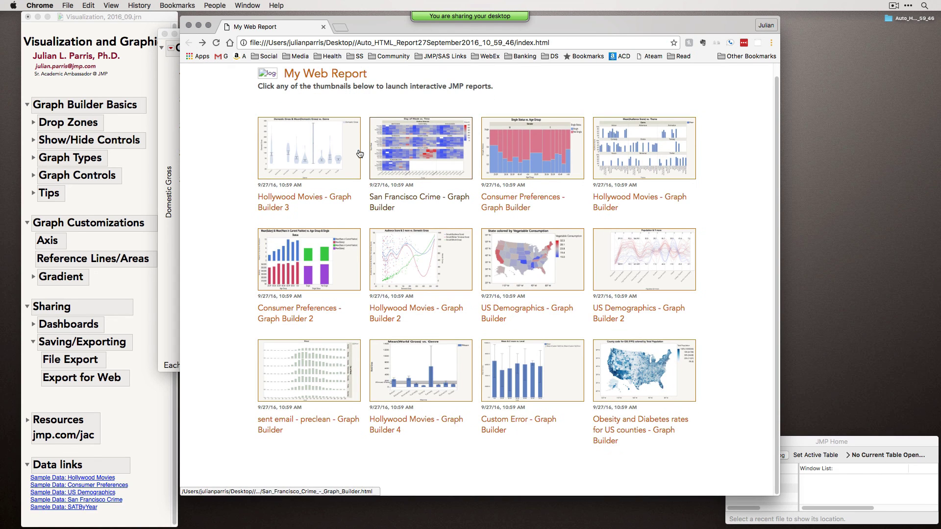
pyautogui.click(189, 25)
pyautogui.click(164, 34)
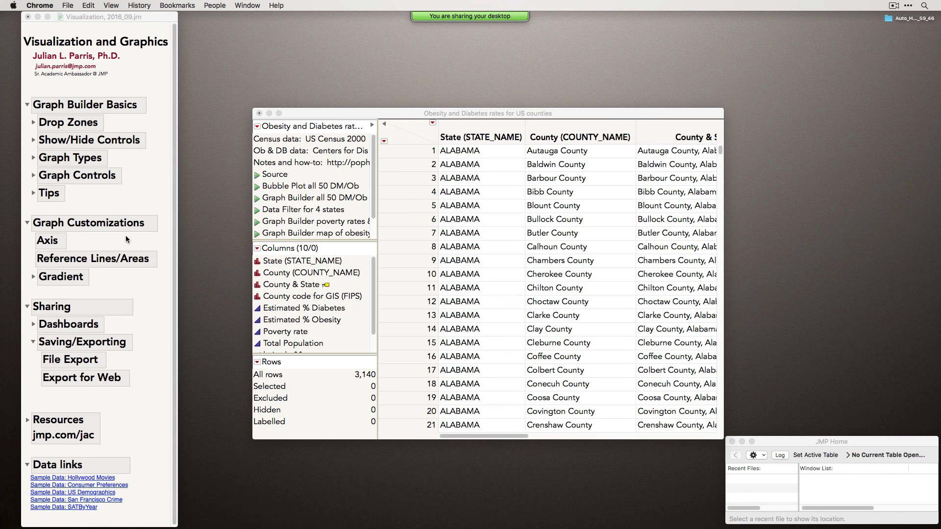
# Collapse the journal's Sharing section and, from Resources, open the JMP Academic Community's Collection: Recent Academic Webinar Recordings.
pyautogui.click(32, 308)
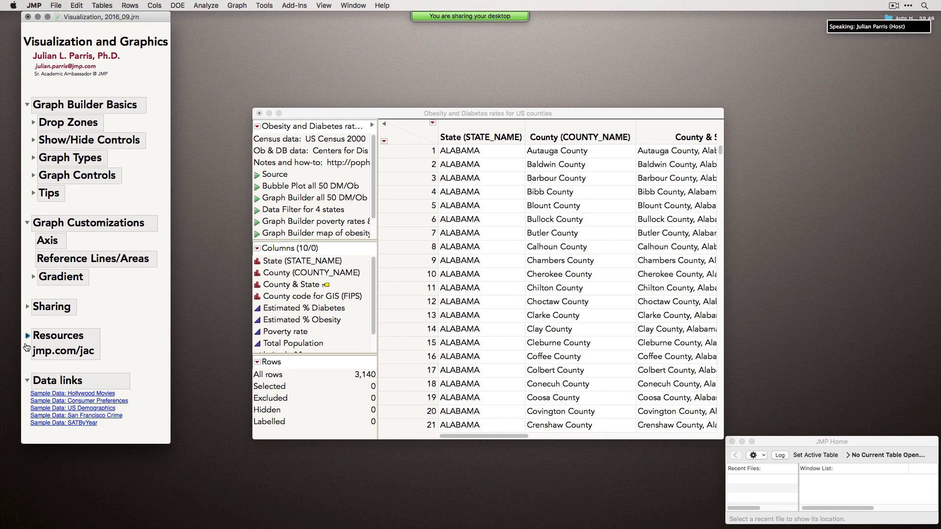
pyautogui.click(26, 338)
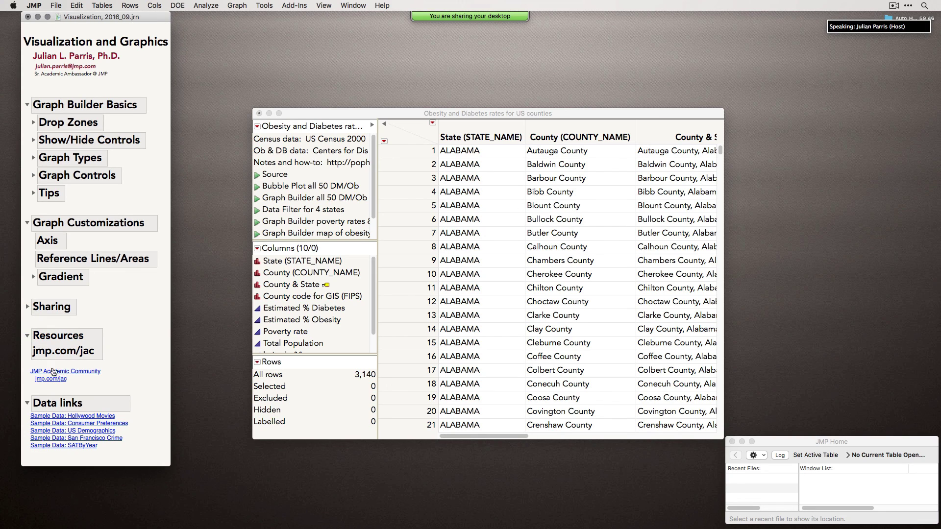
pyautogui.click(91, 372)
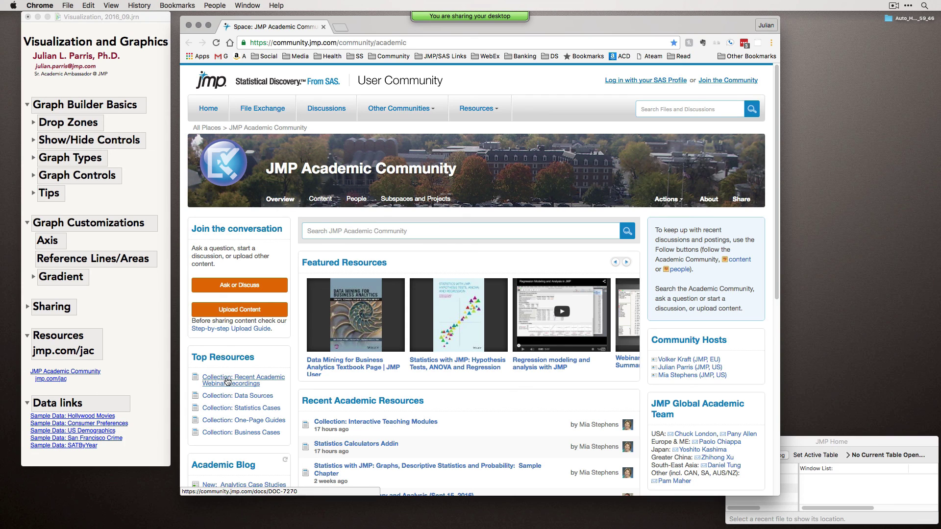
pyautogui.click(226, 381)
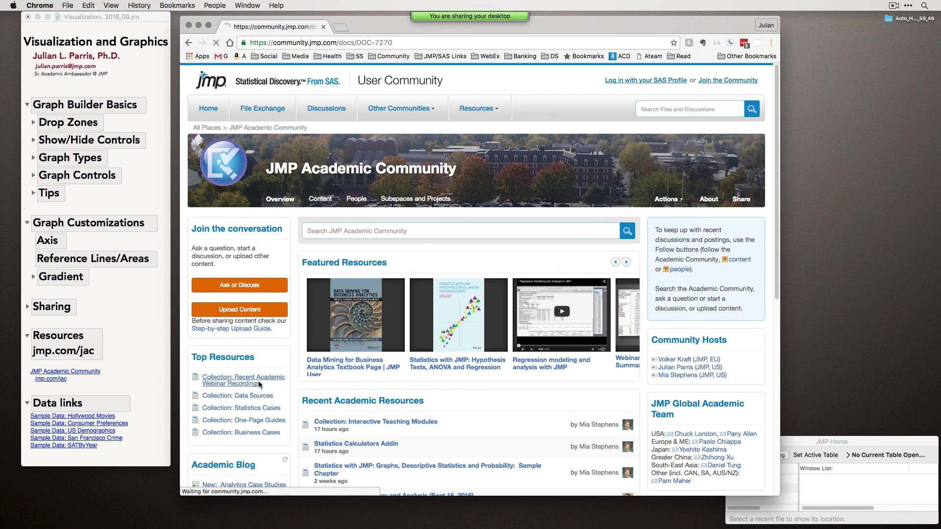